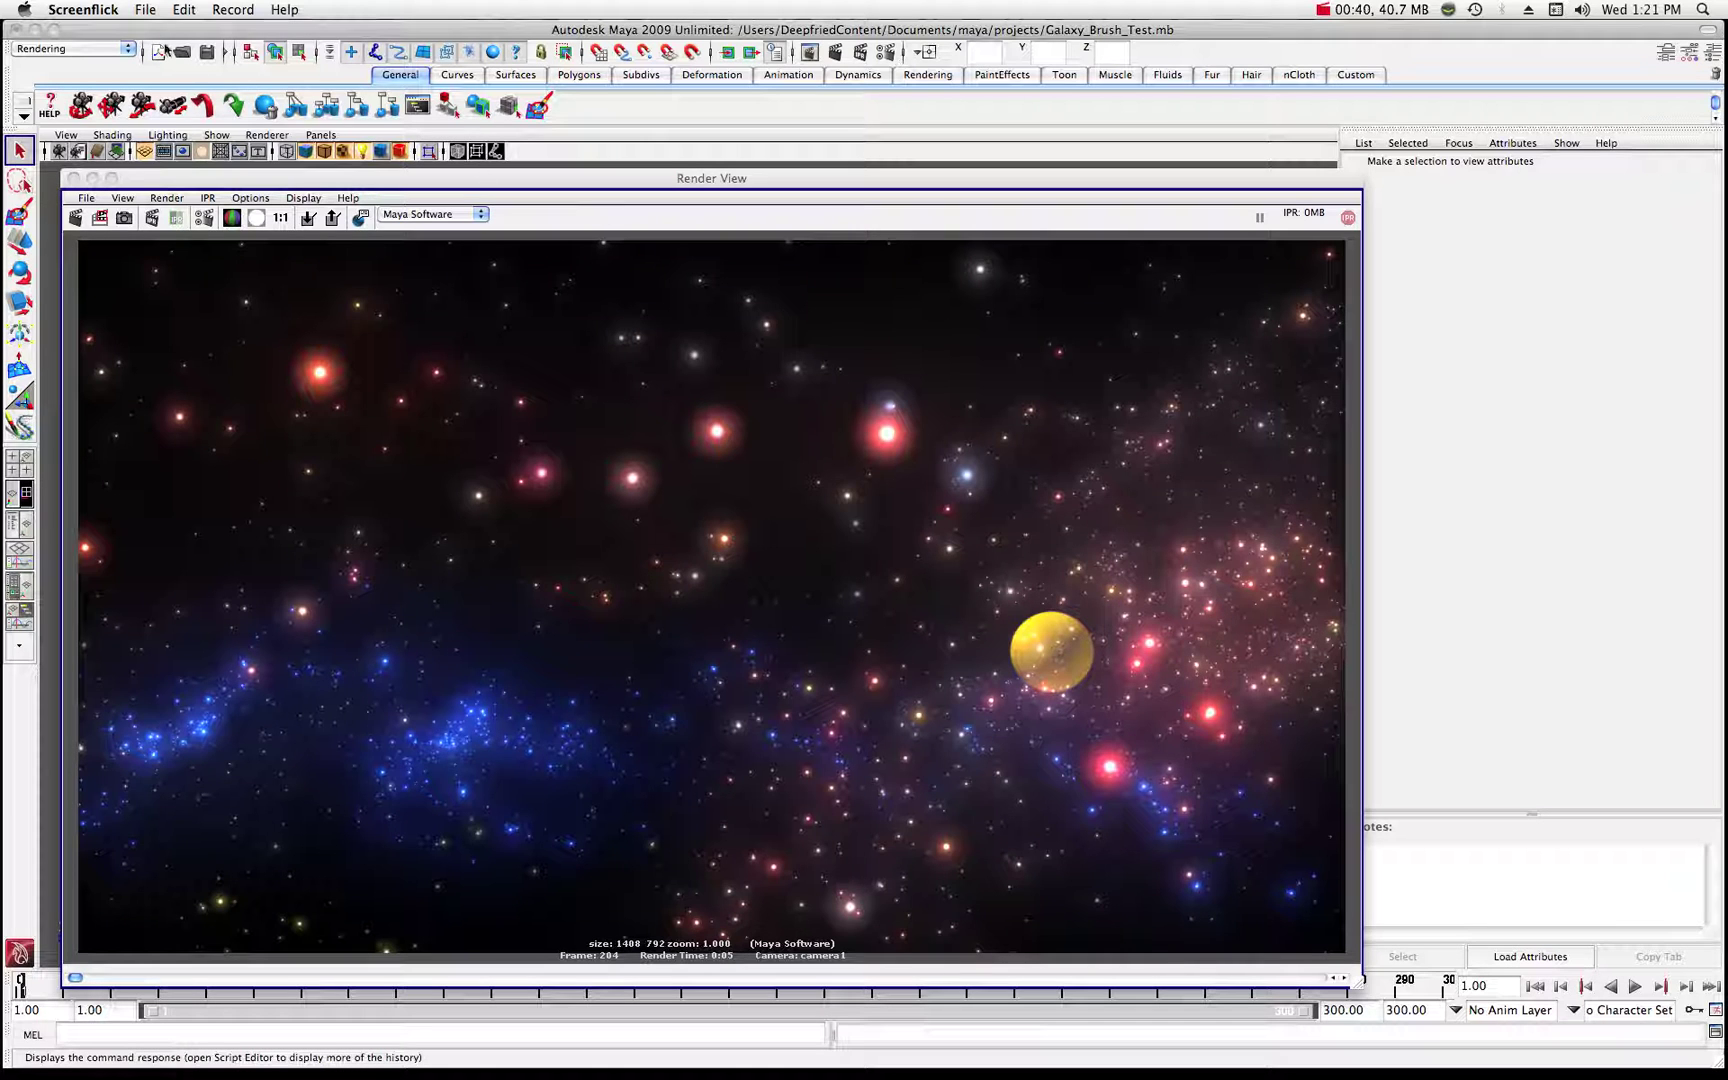
- Play back the galaxy animation through camera1 and return to frame 1
drag(297, 183, 301, 183)
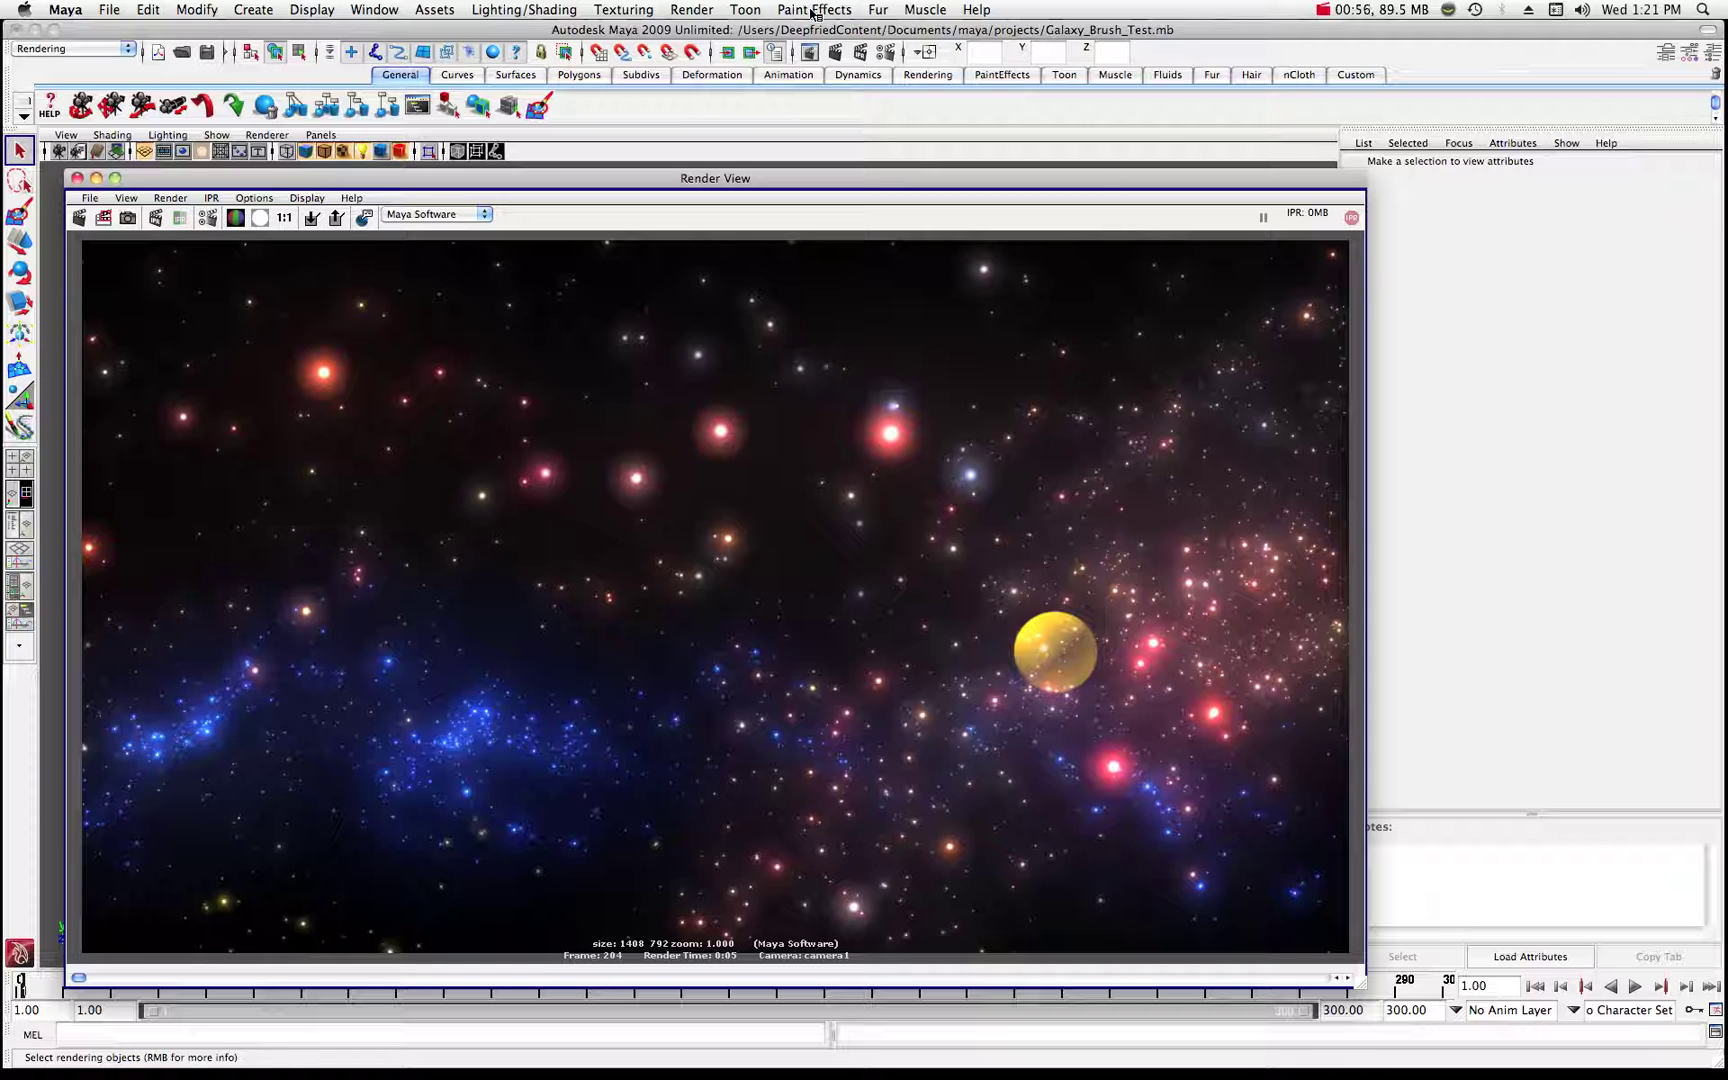
drag(640, 184, 656, 184)
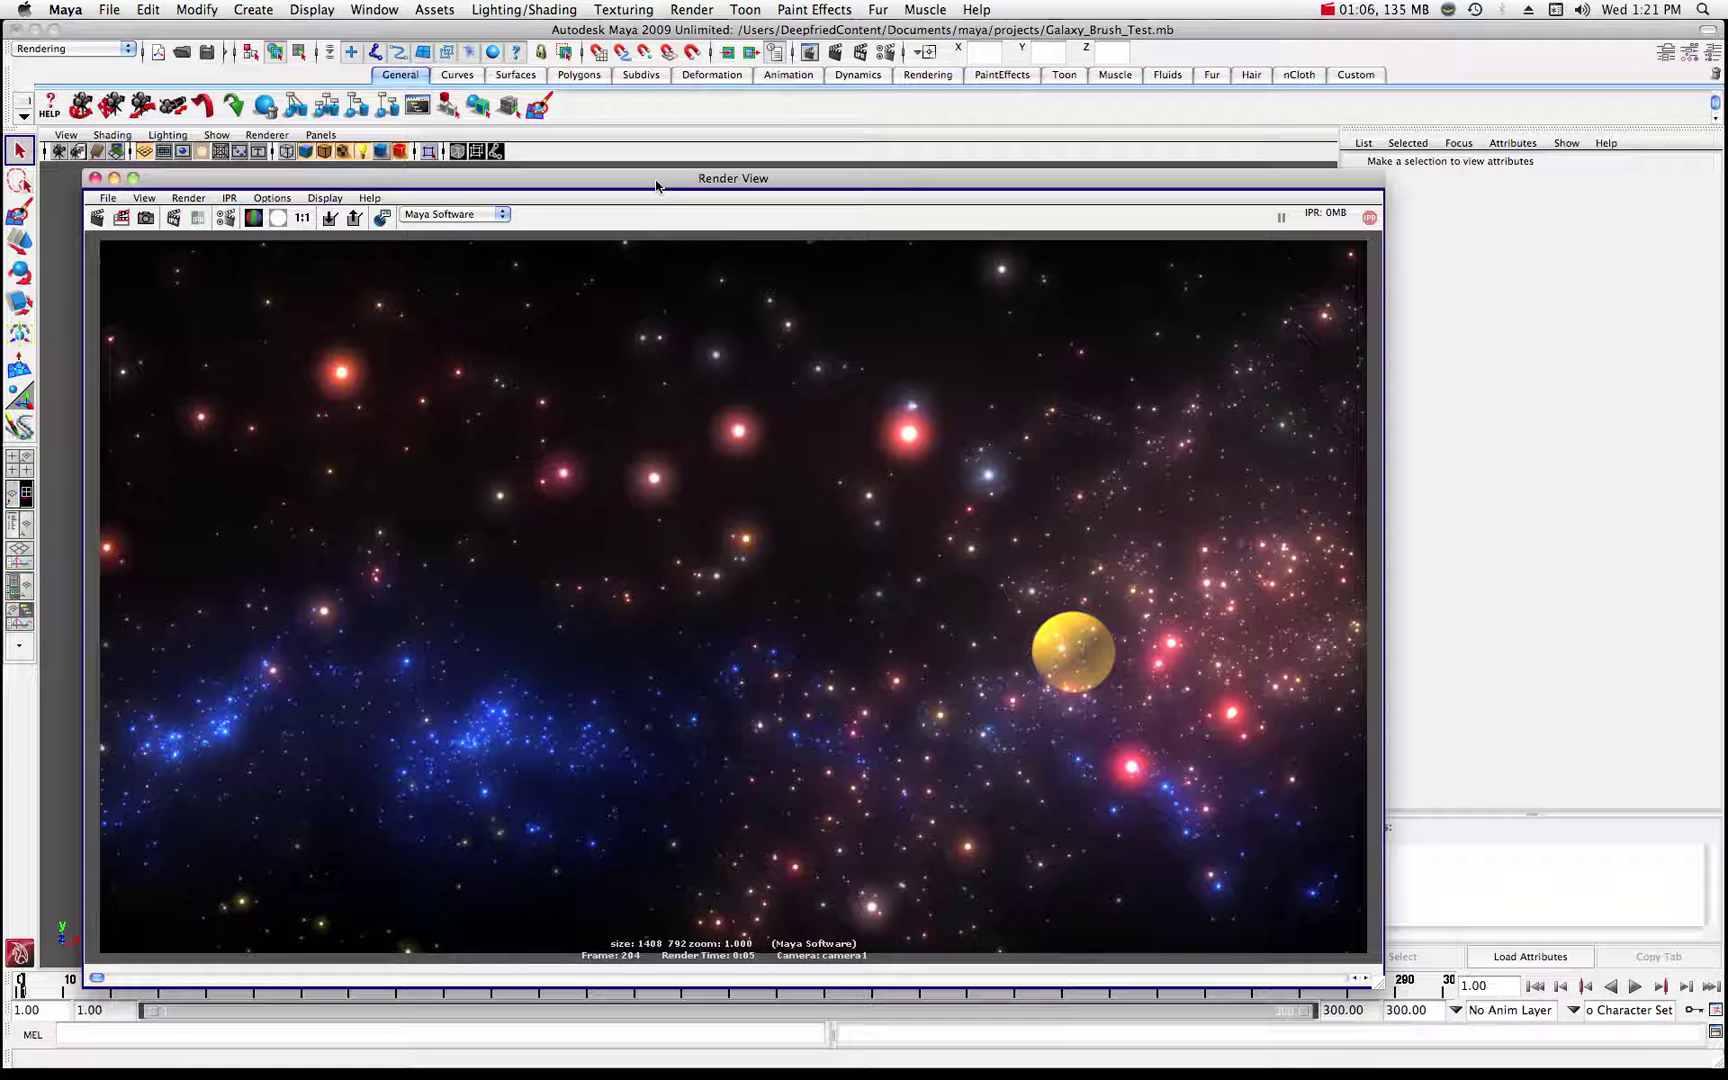
drag(655, 185, 1727, 182)
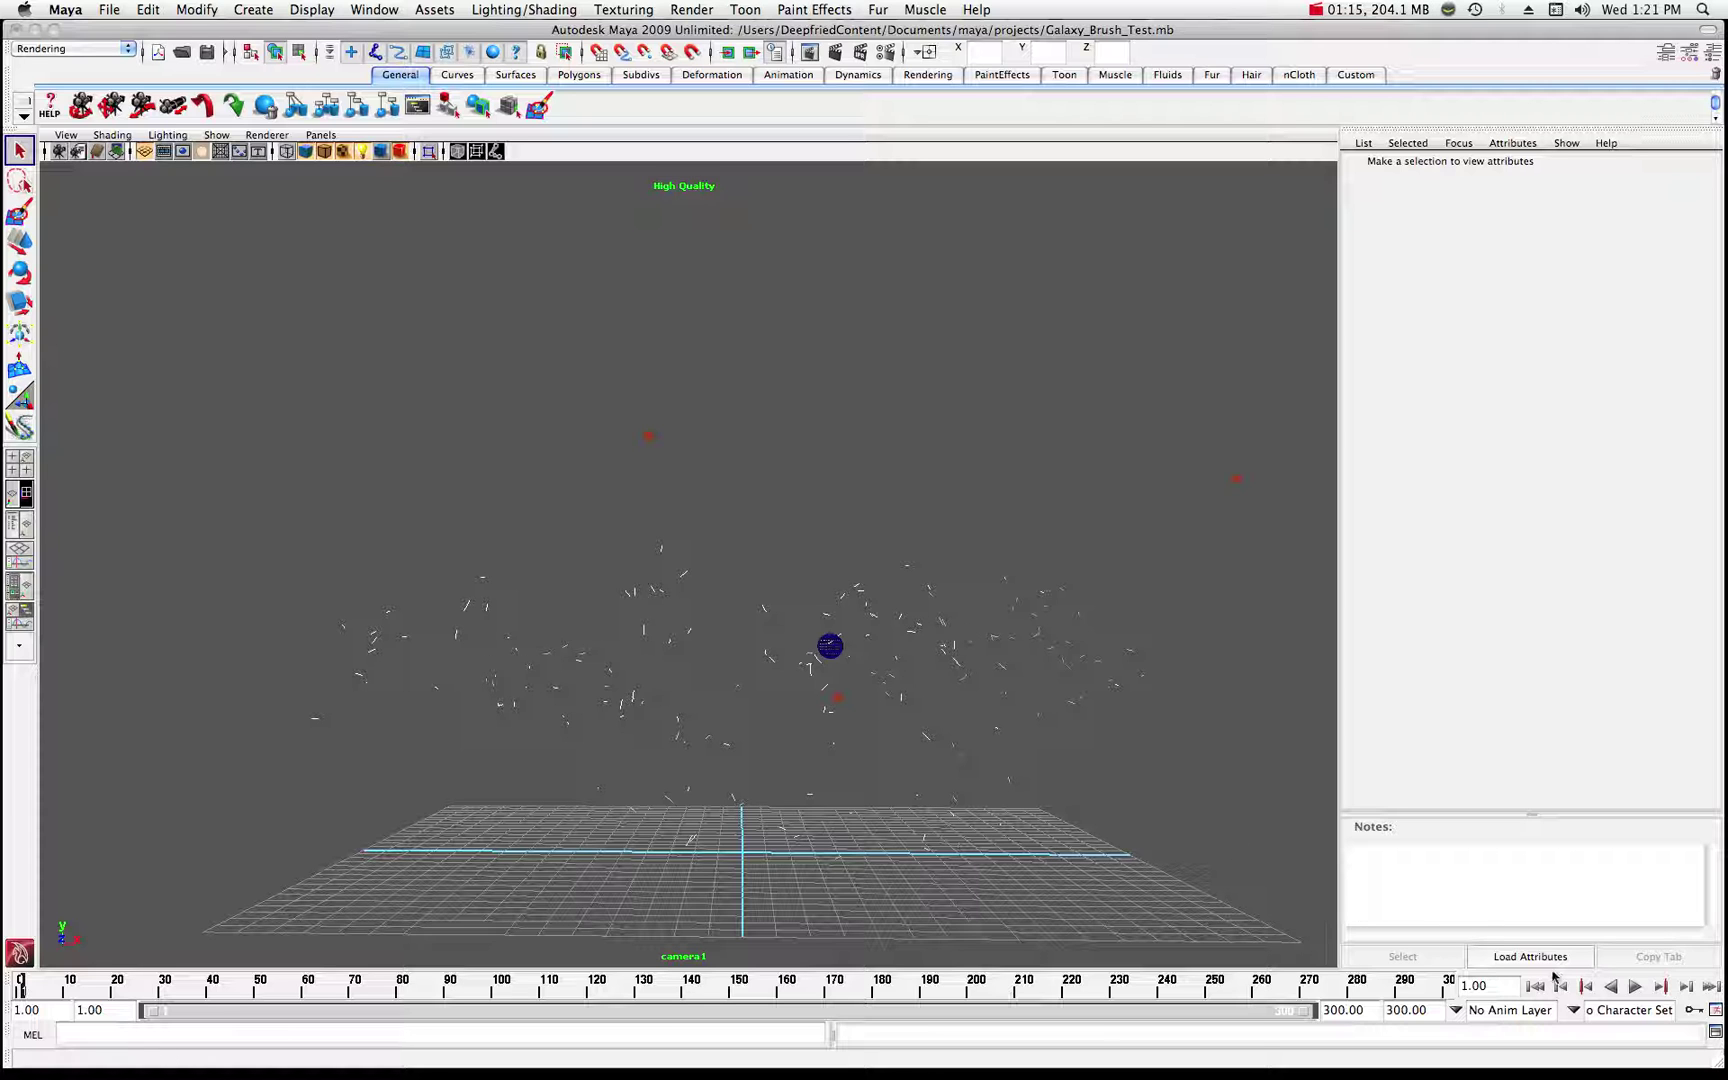
click(1636, 987)
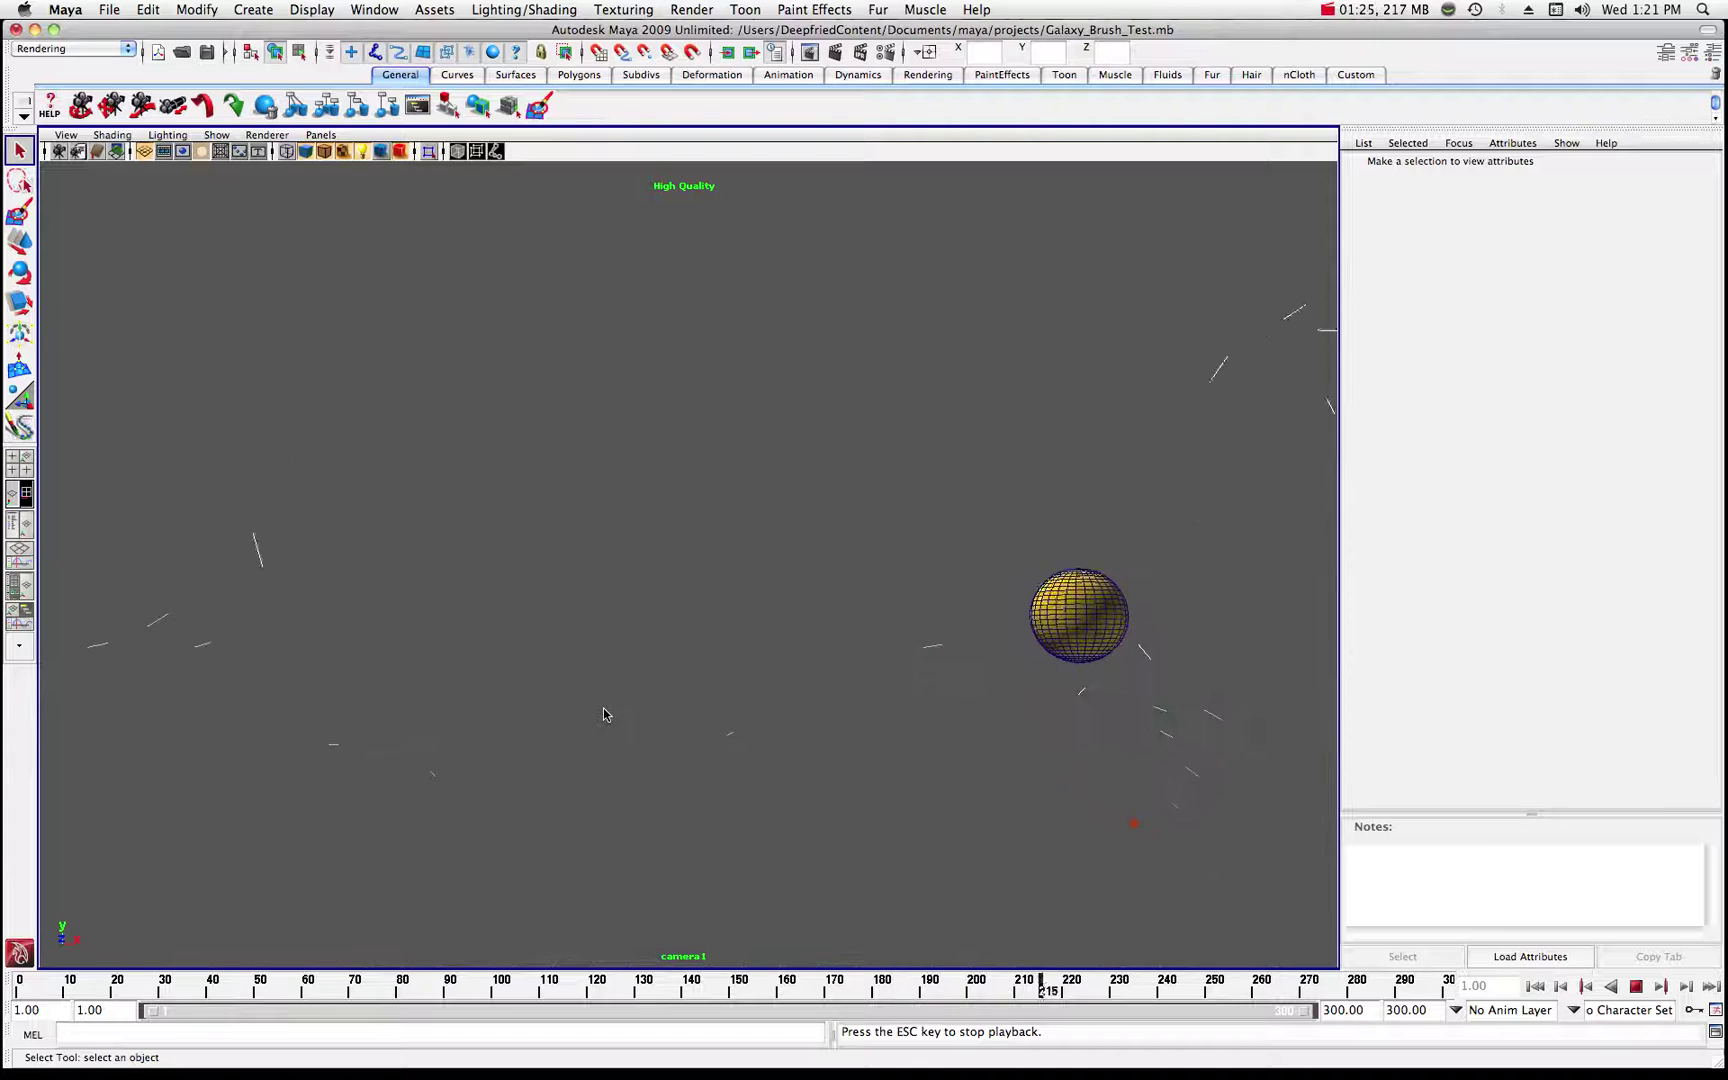
click(1638, 987)
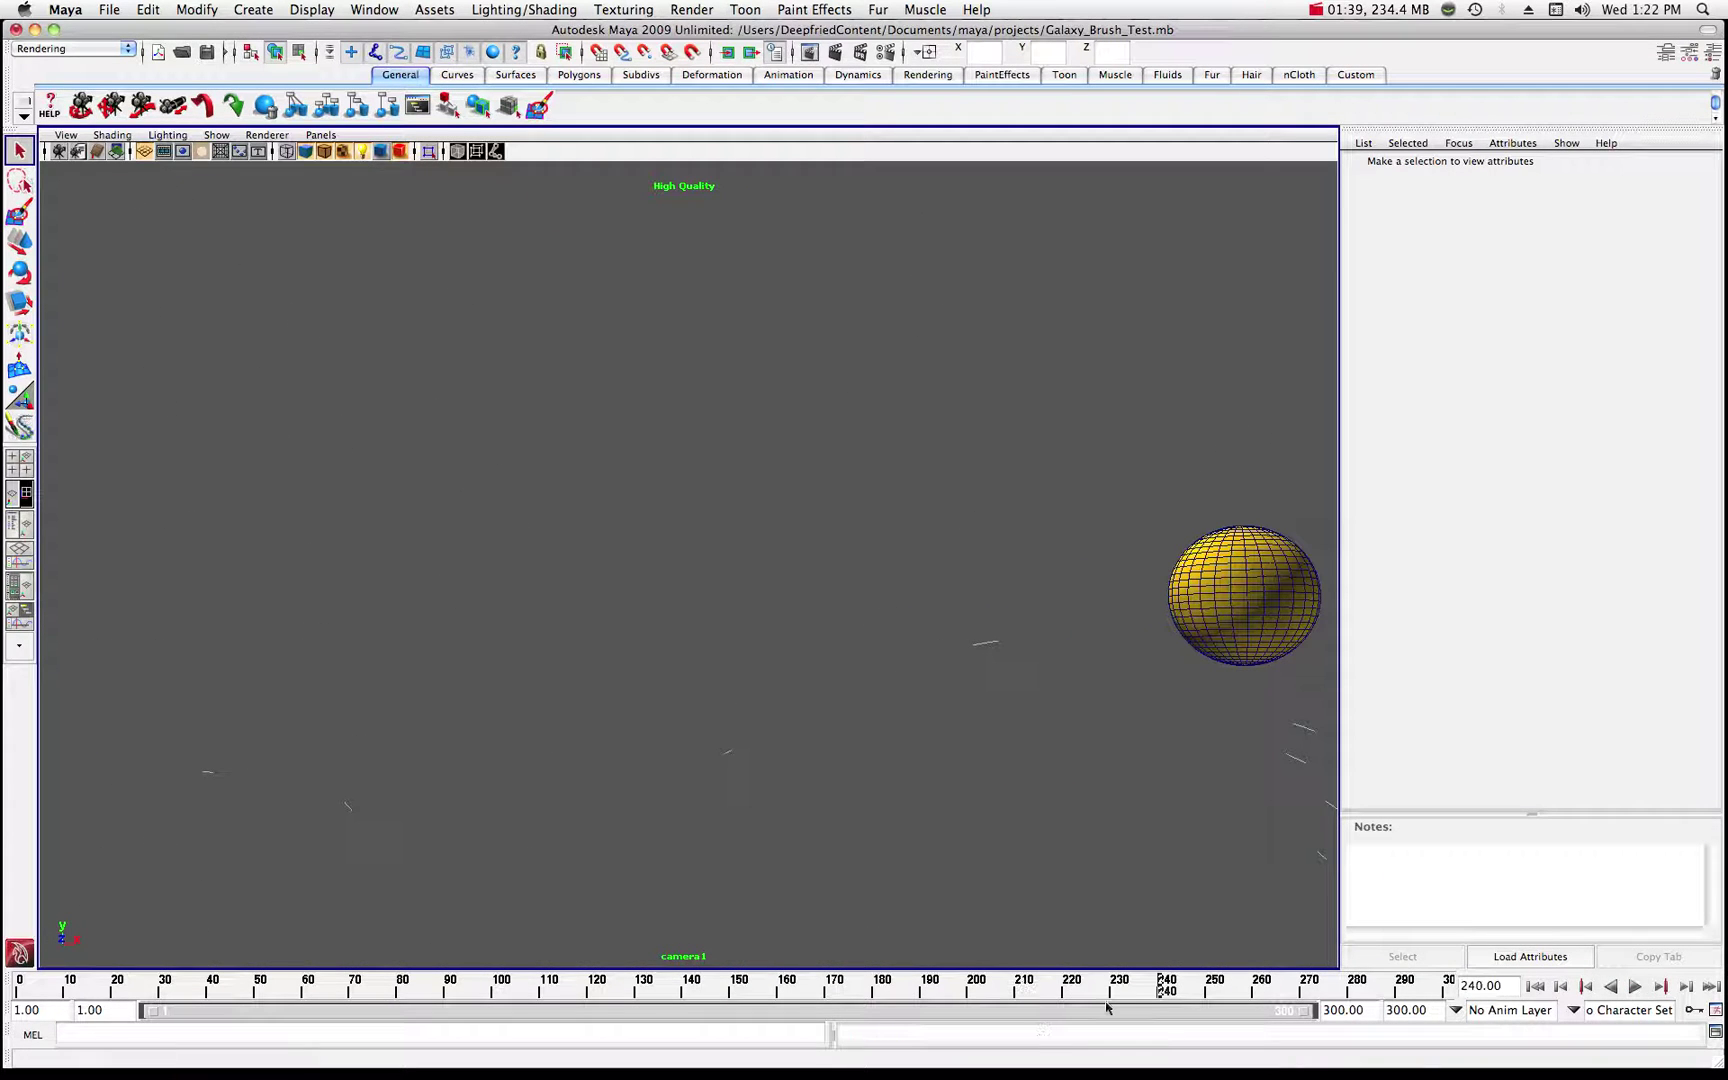
drag(1108, 997, 20, 997)
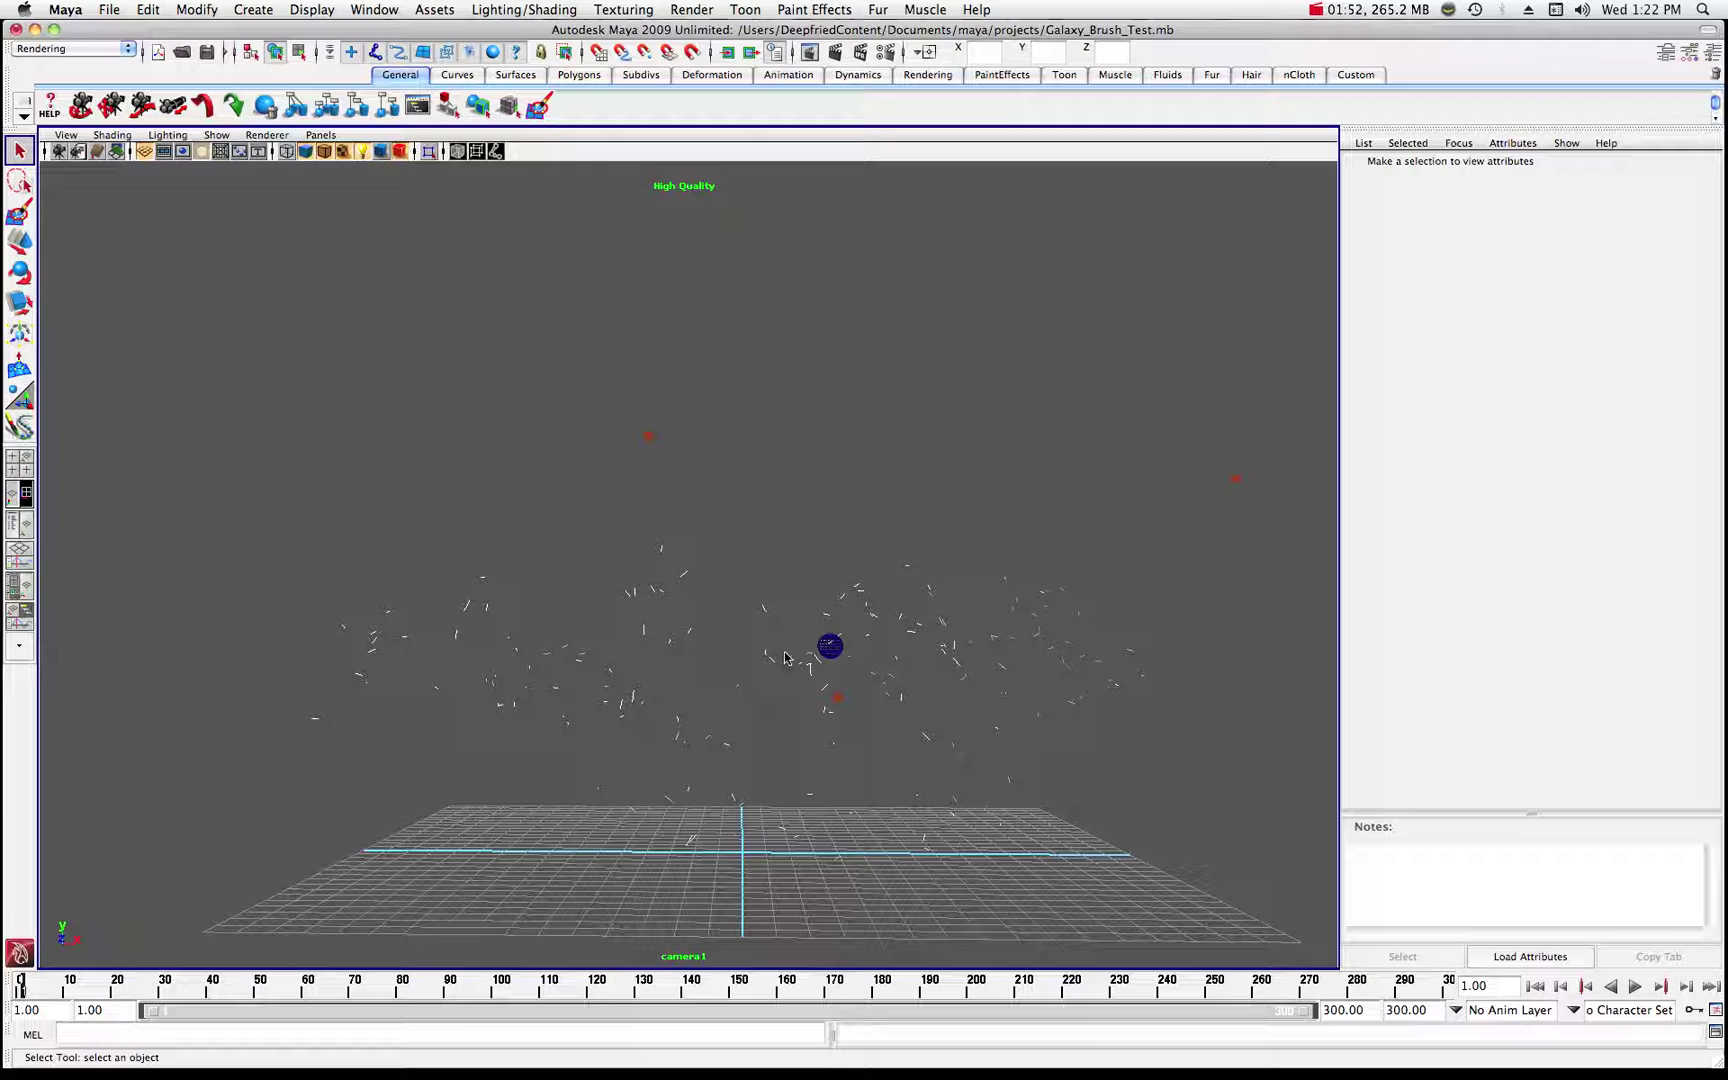
- Render frame 1 of the galaxy scene through camera1 and examine the result
key(6)
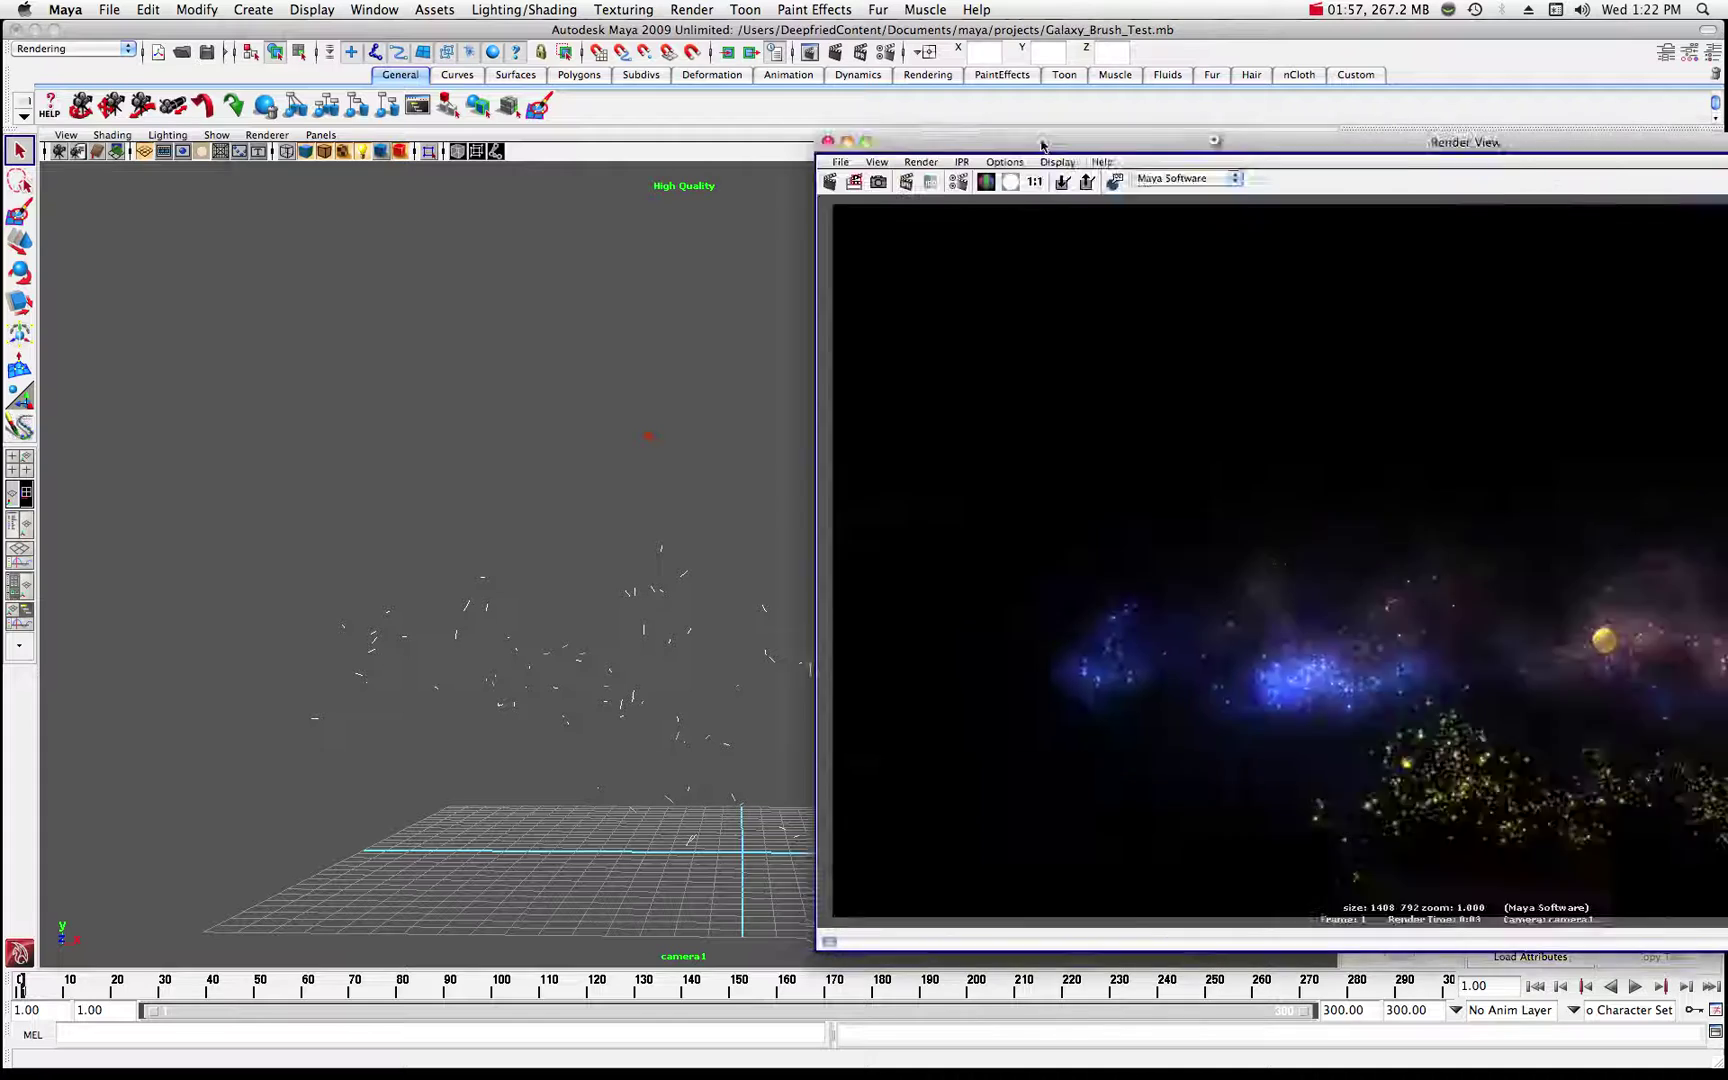
drag(1219, 141, 478, 142)
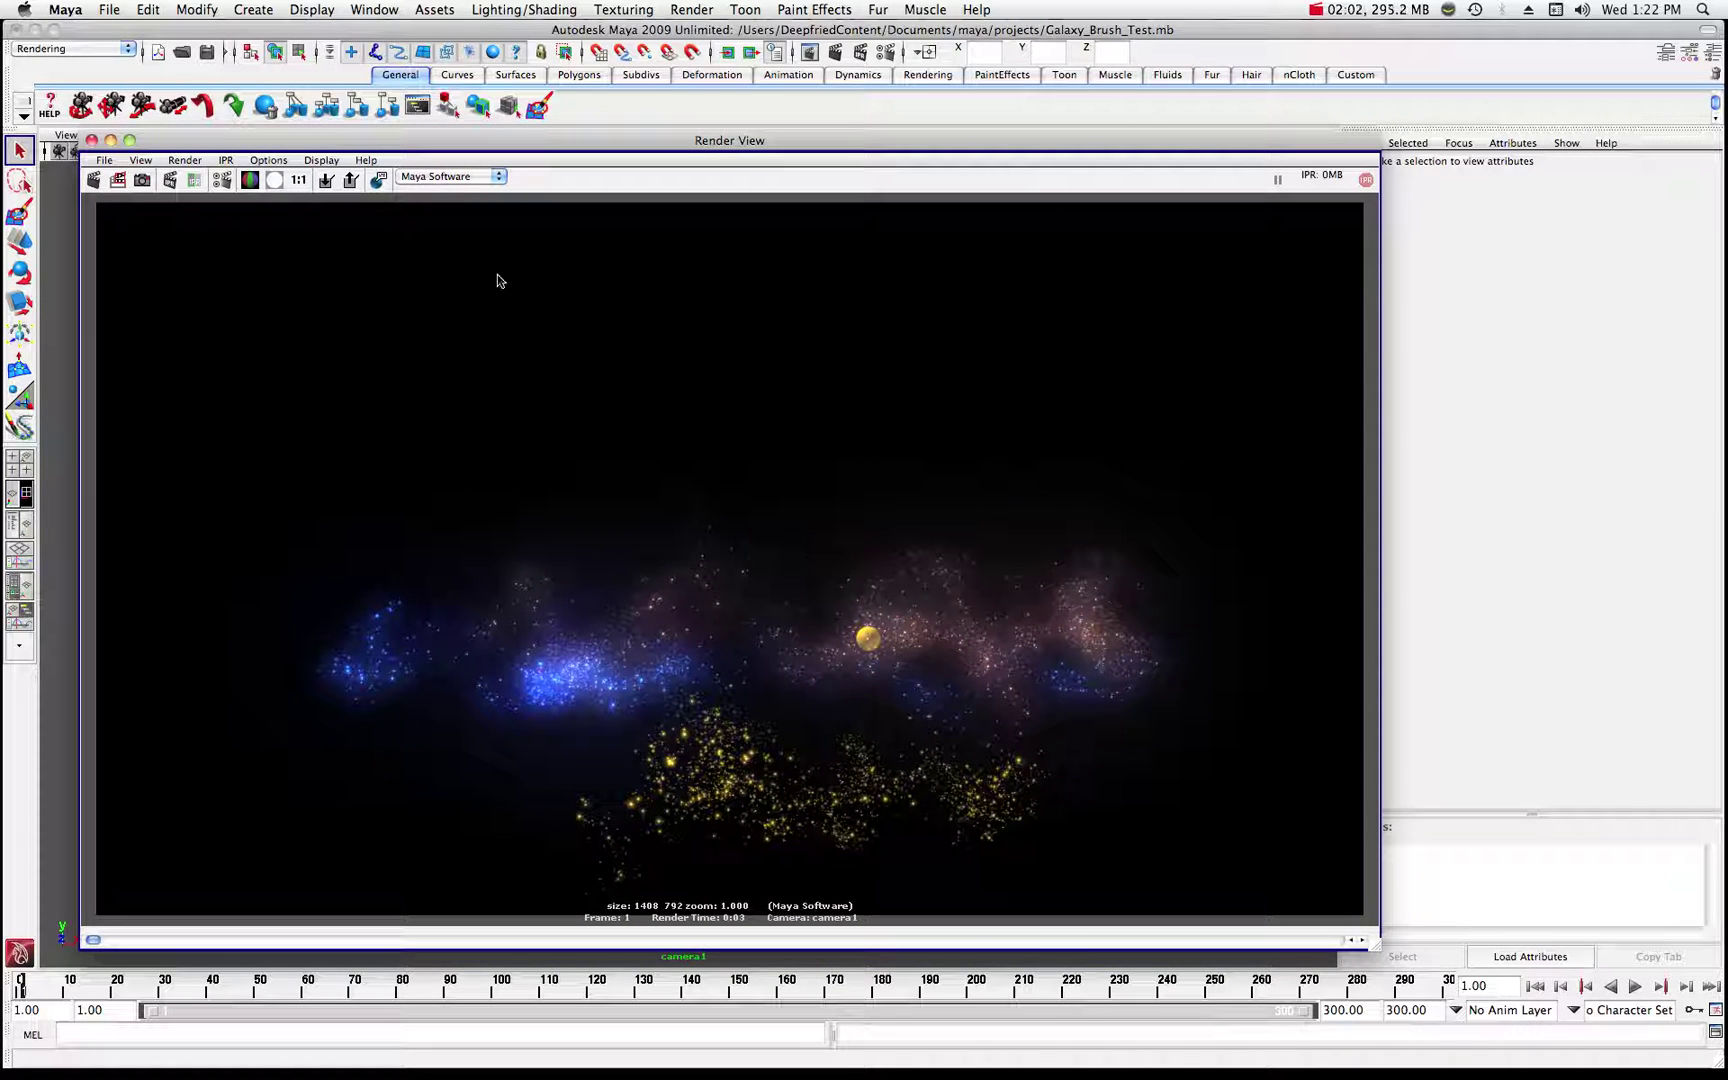
drag(360, 143, 1727, 145)
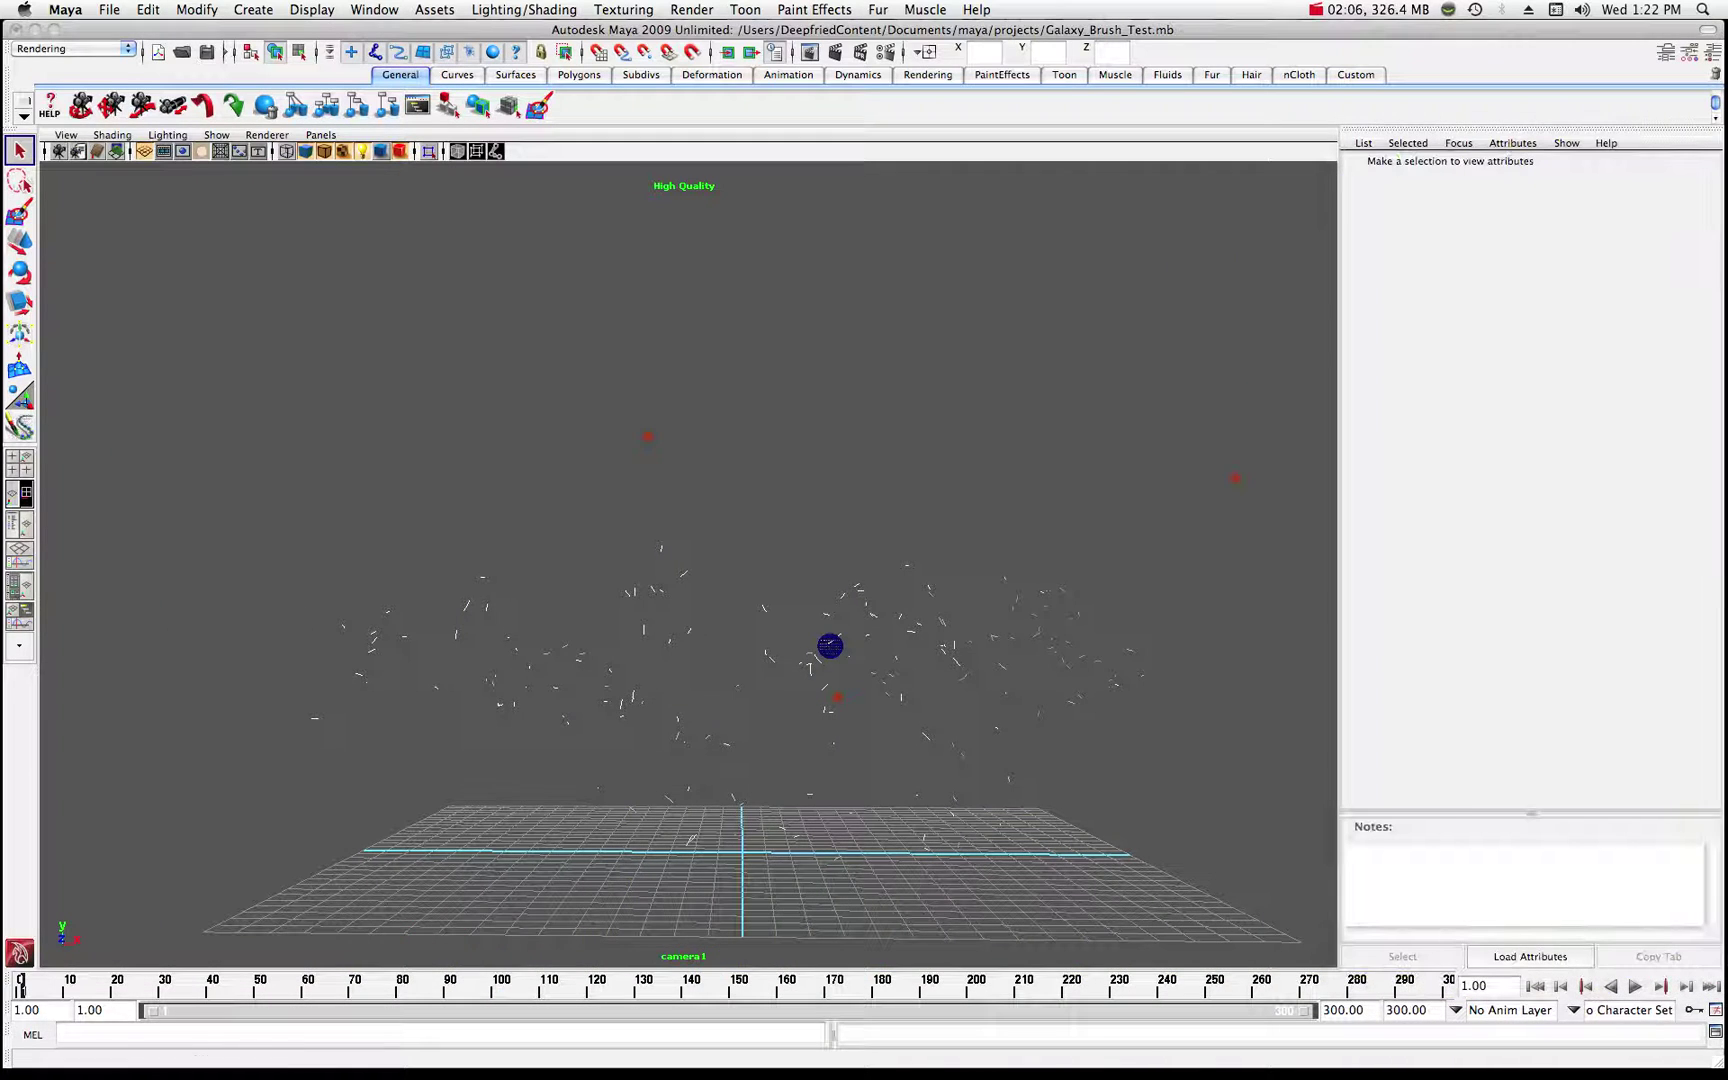
- Play the animation to frame 149, render it through camera1, examine the result and close it
click(1635, 987)
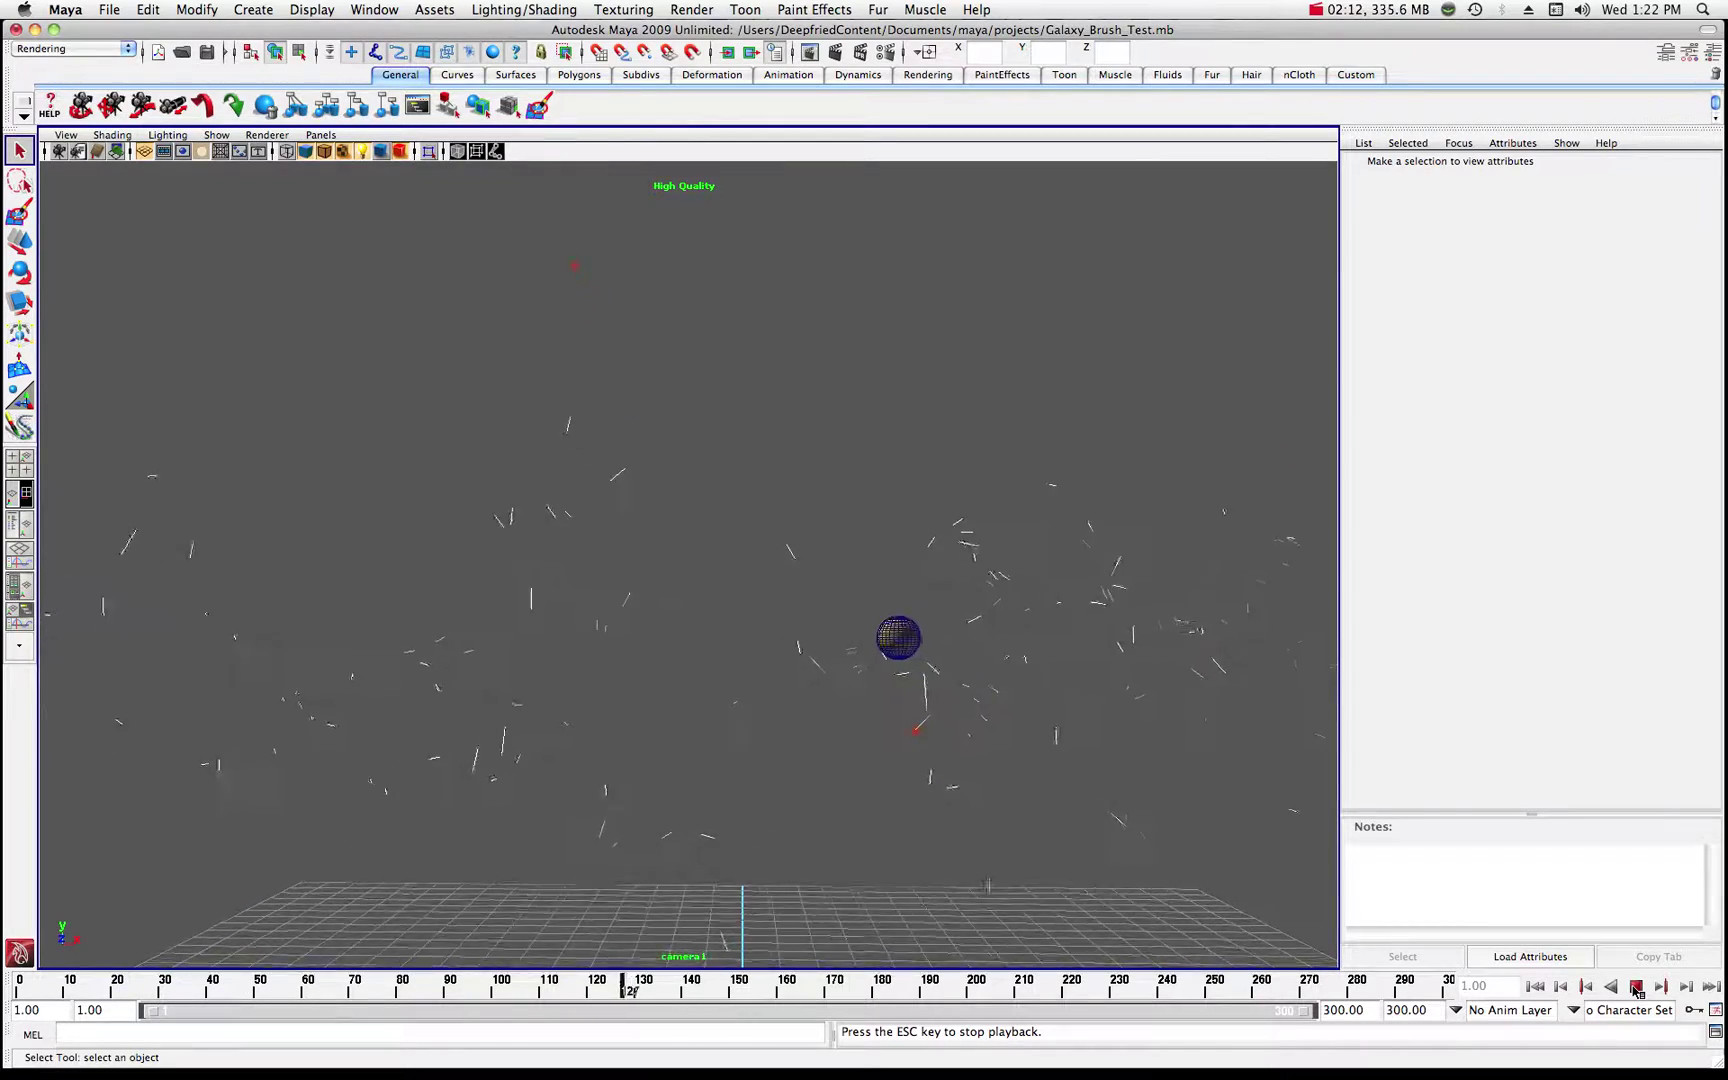
click(1636, 987)
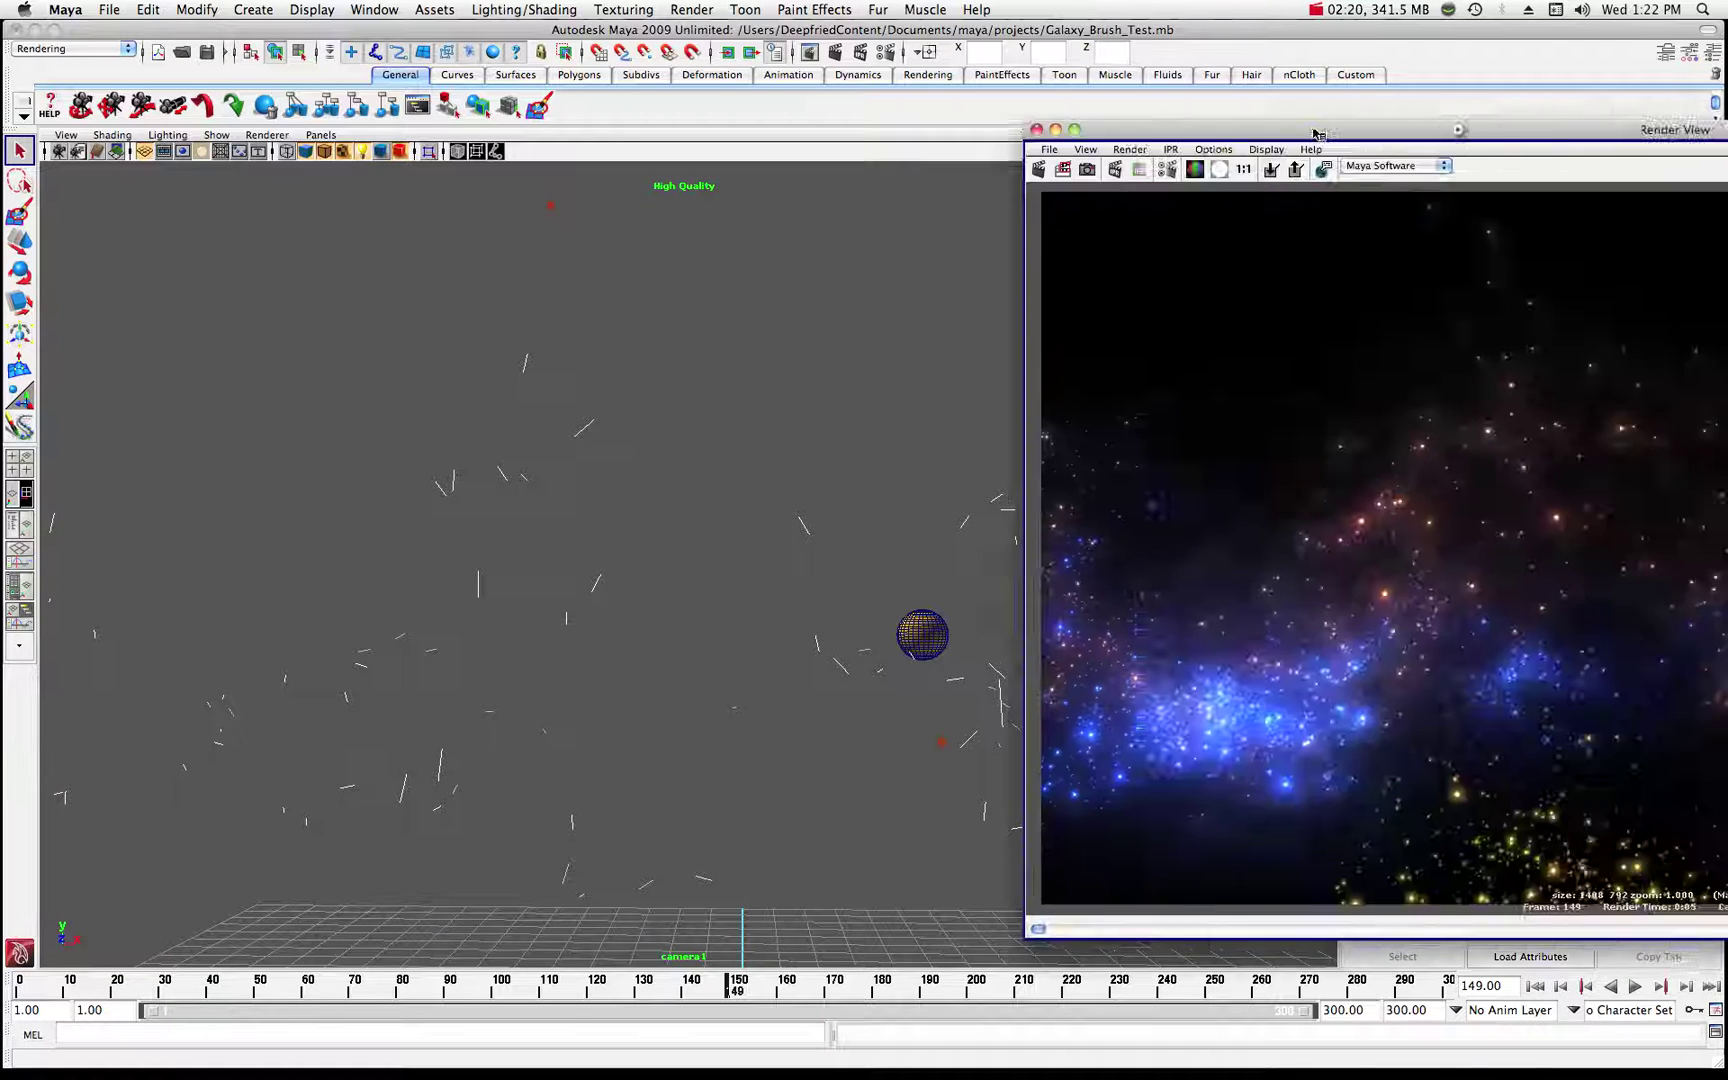
drag(1392, 146, 453, 150)
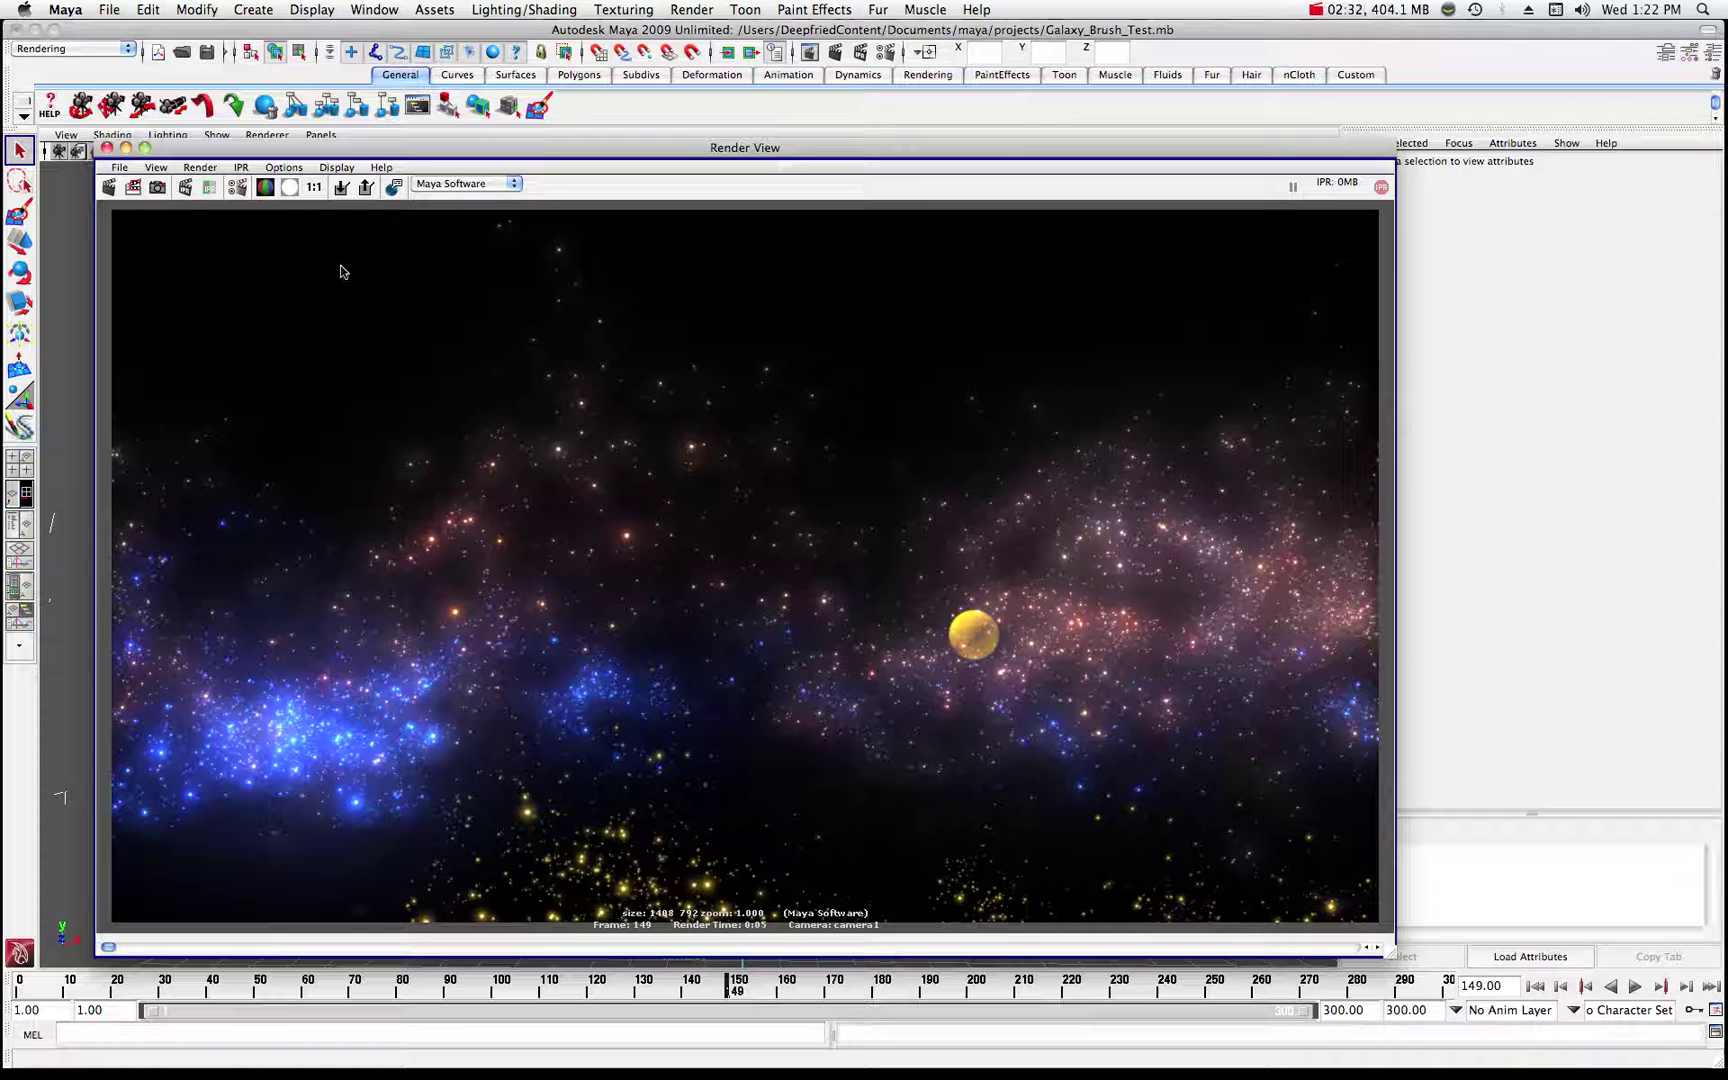
click(106, 148)
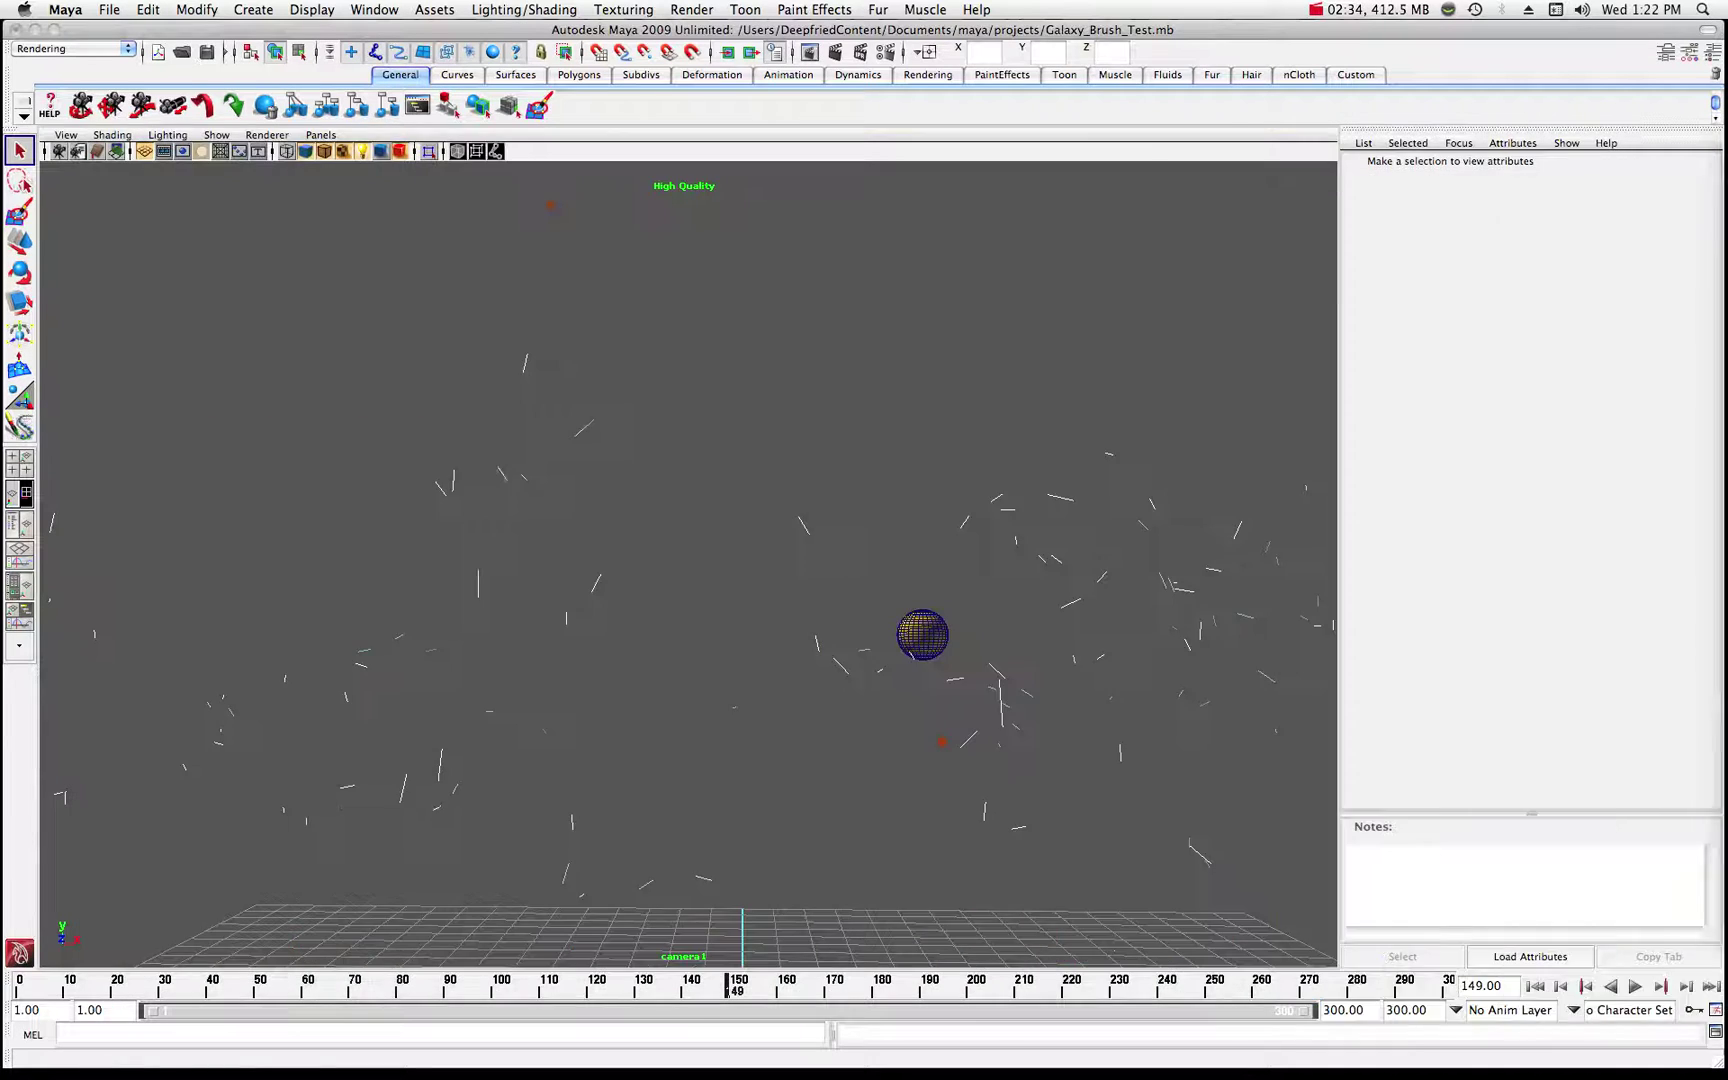
- Create a new scene and set the render view's renderer to Maya Software
click(108, 10)
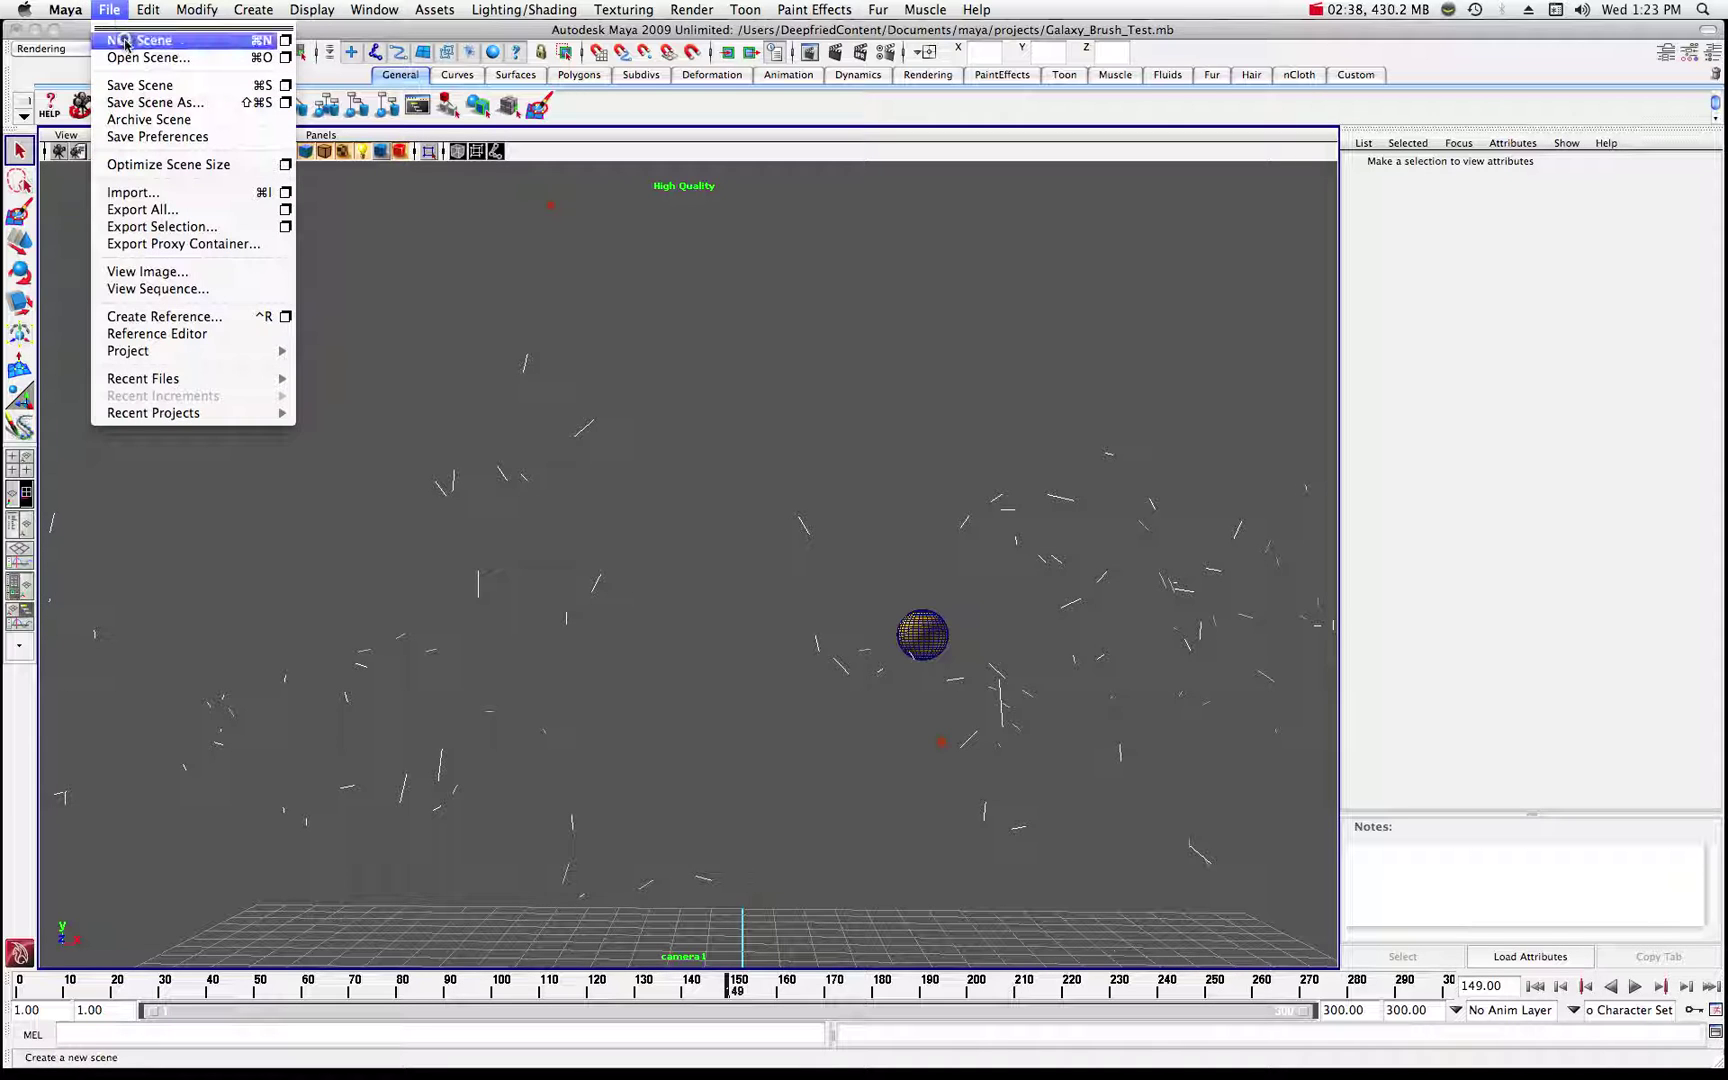
click(126, 45)
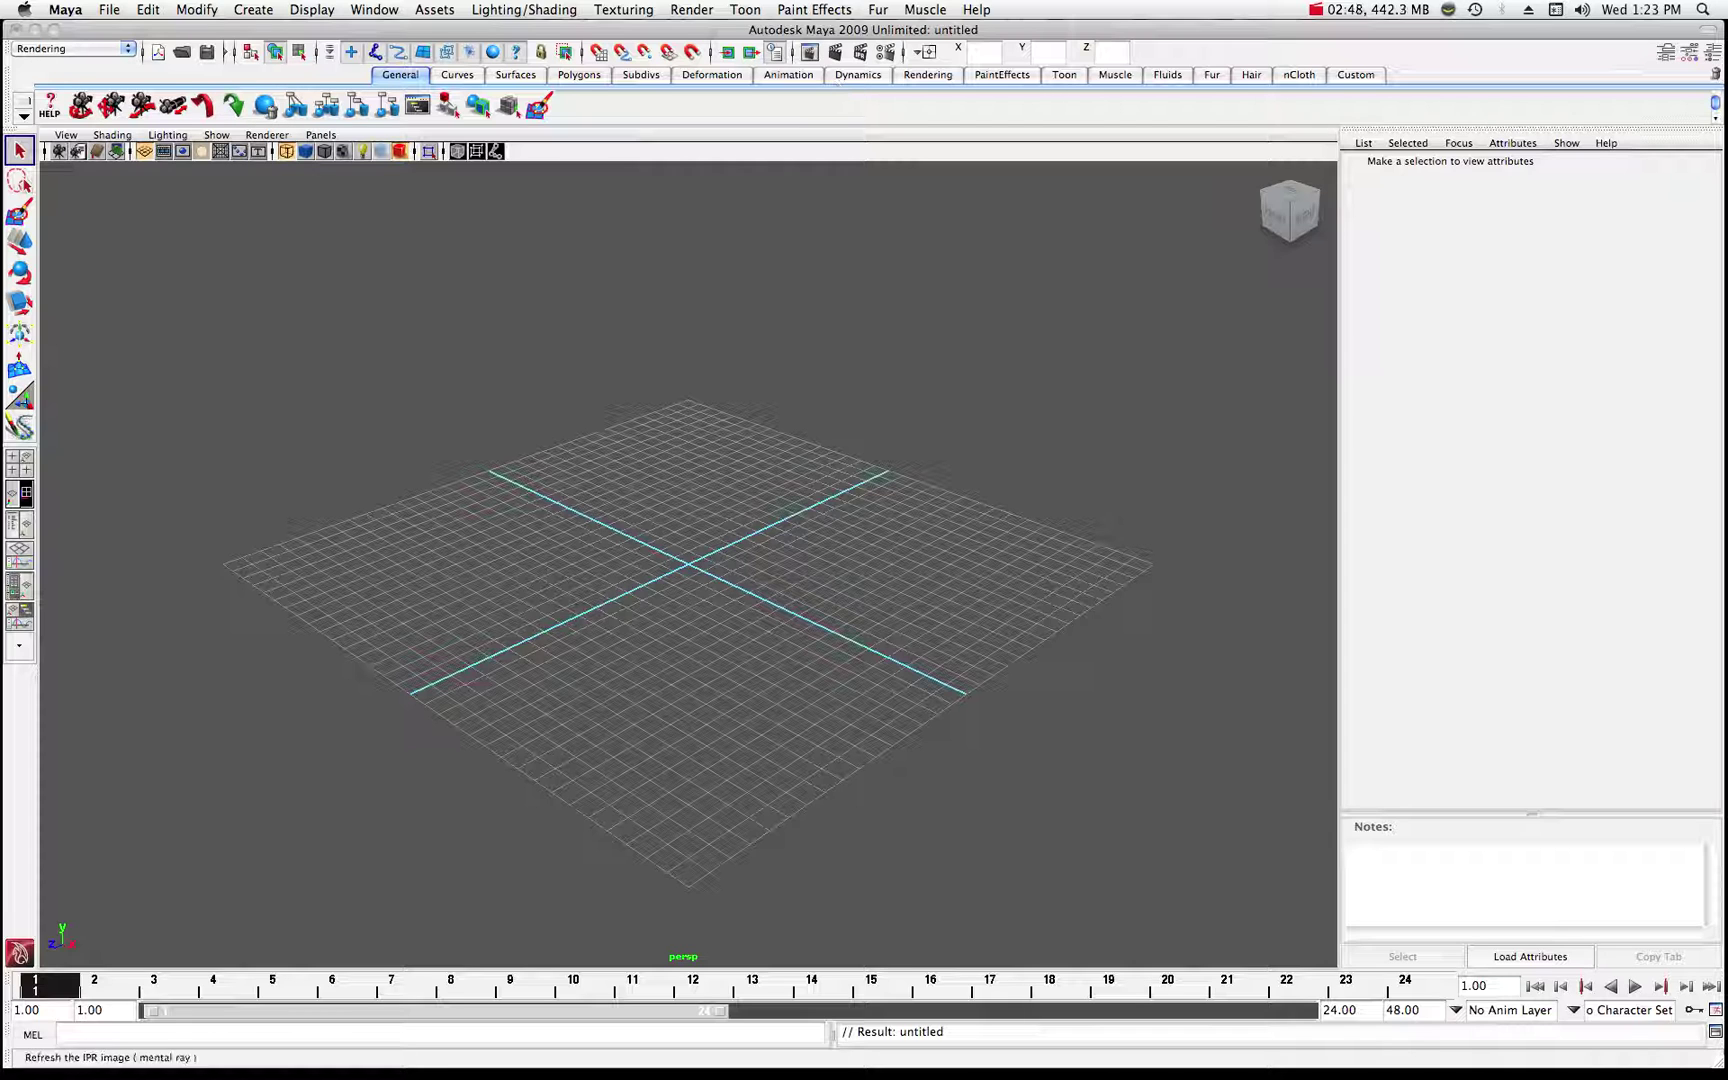
drag(1727, 128, 303, 148)
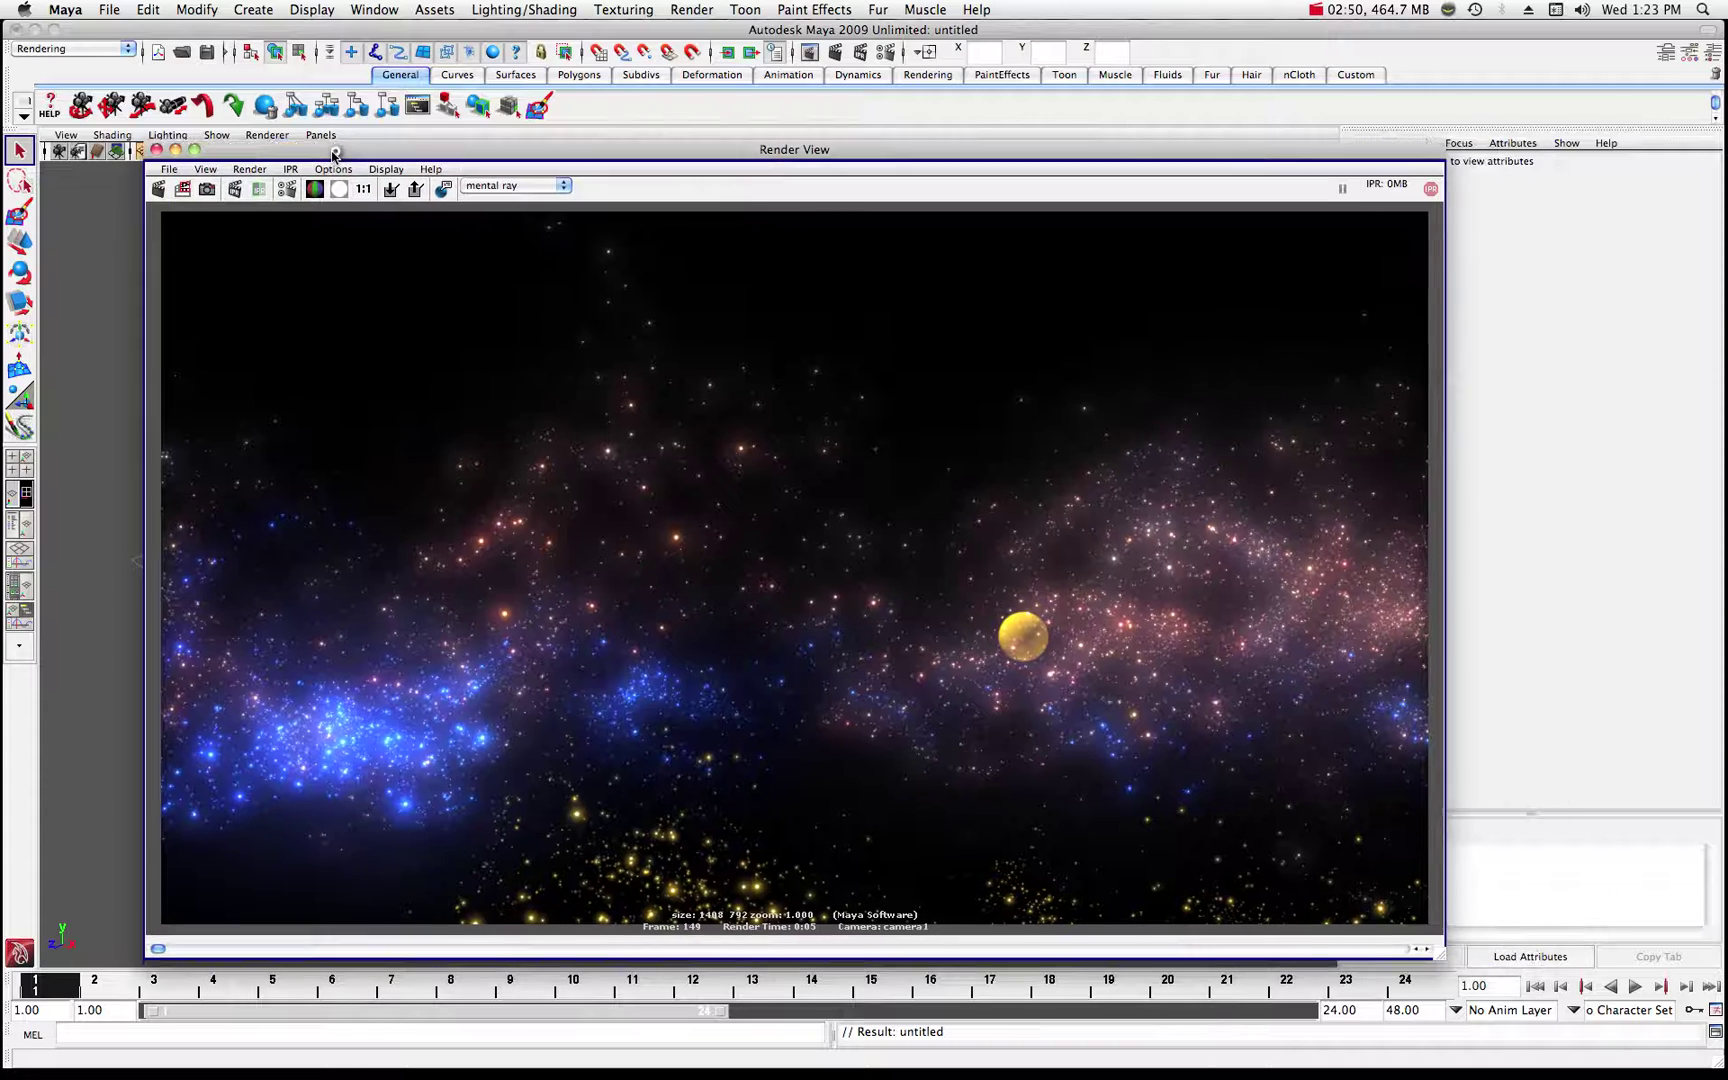
click(560, 185)
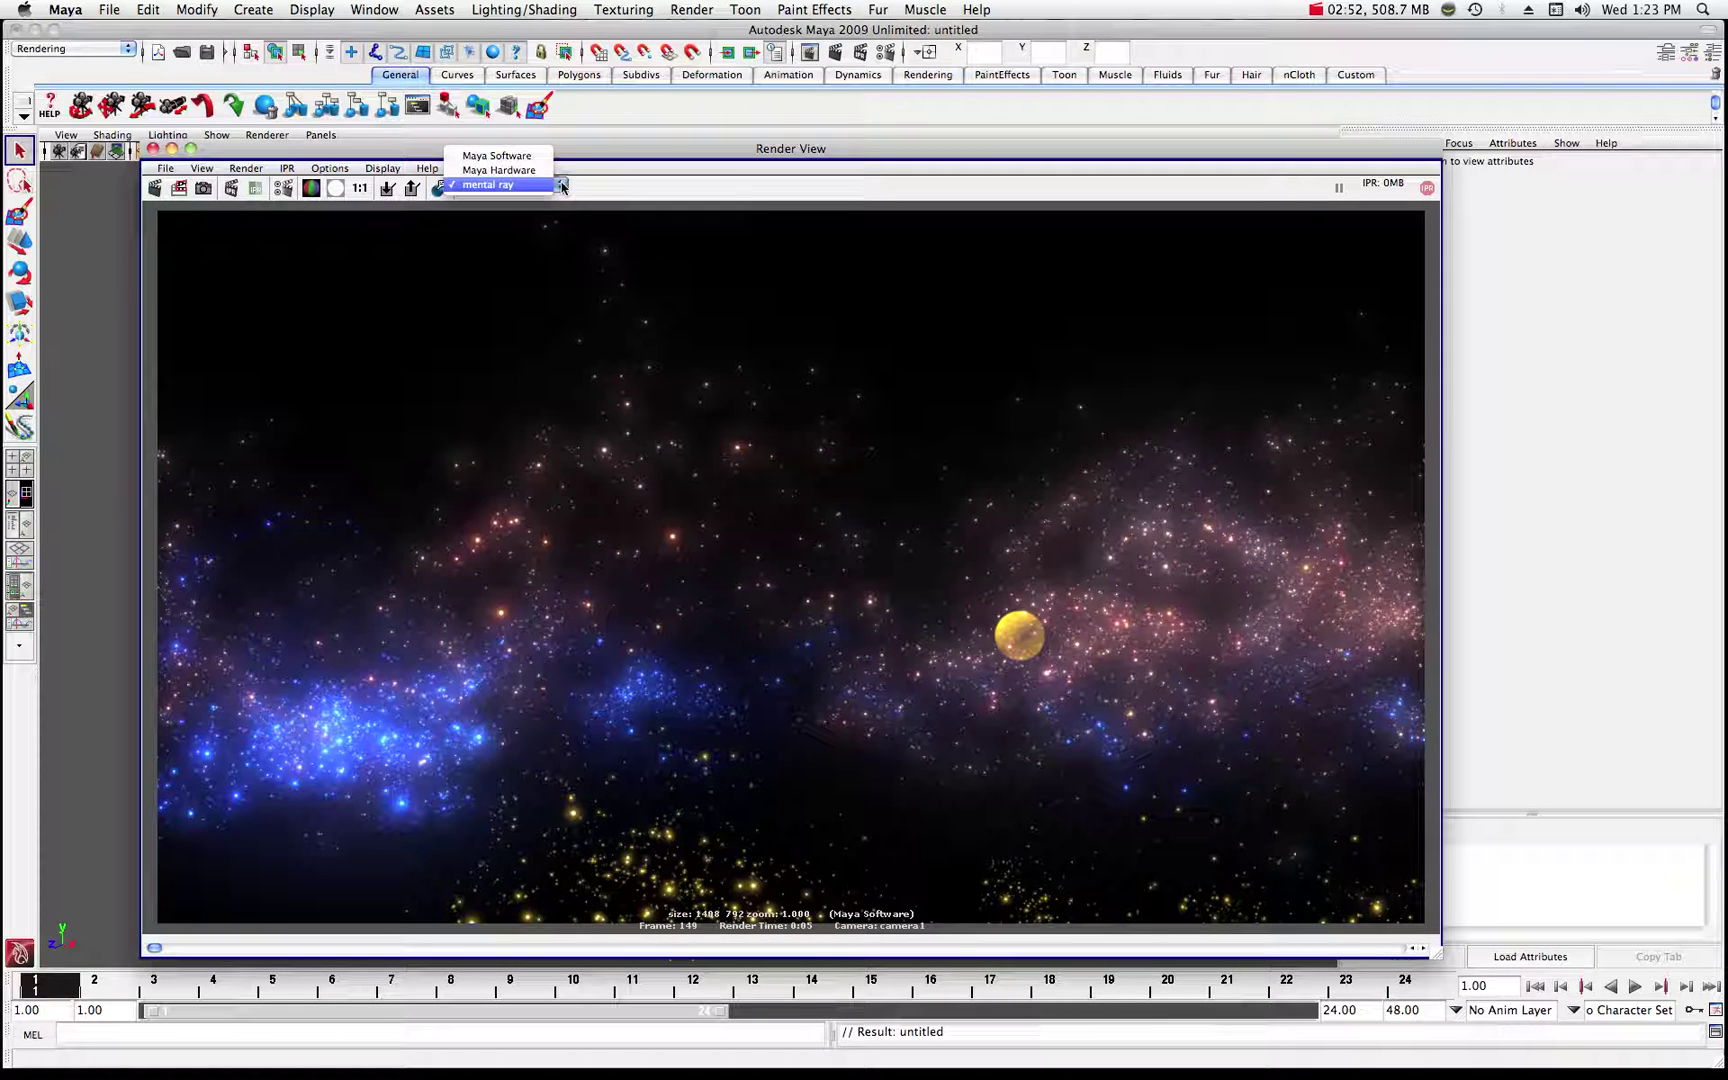
click(518, 158)
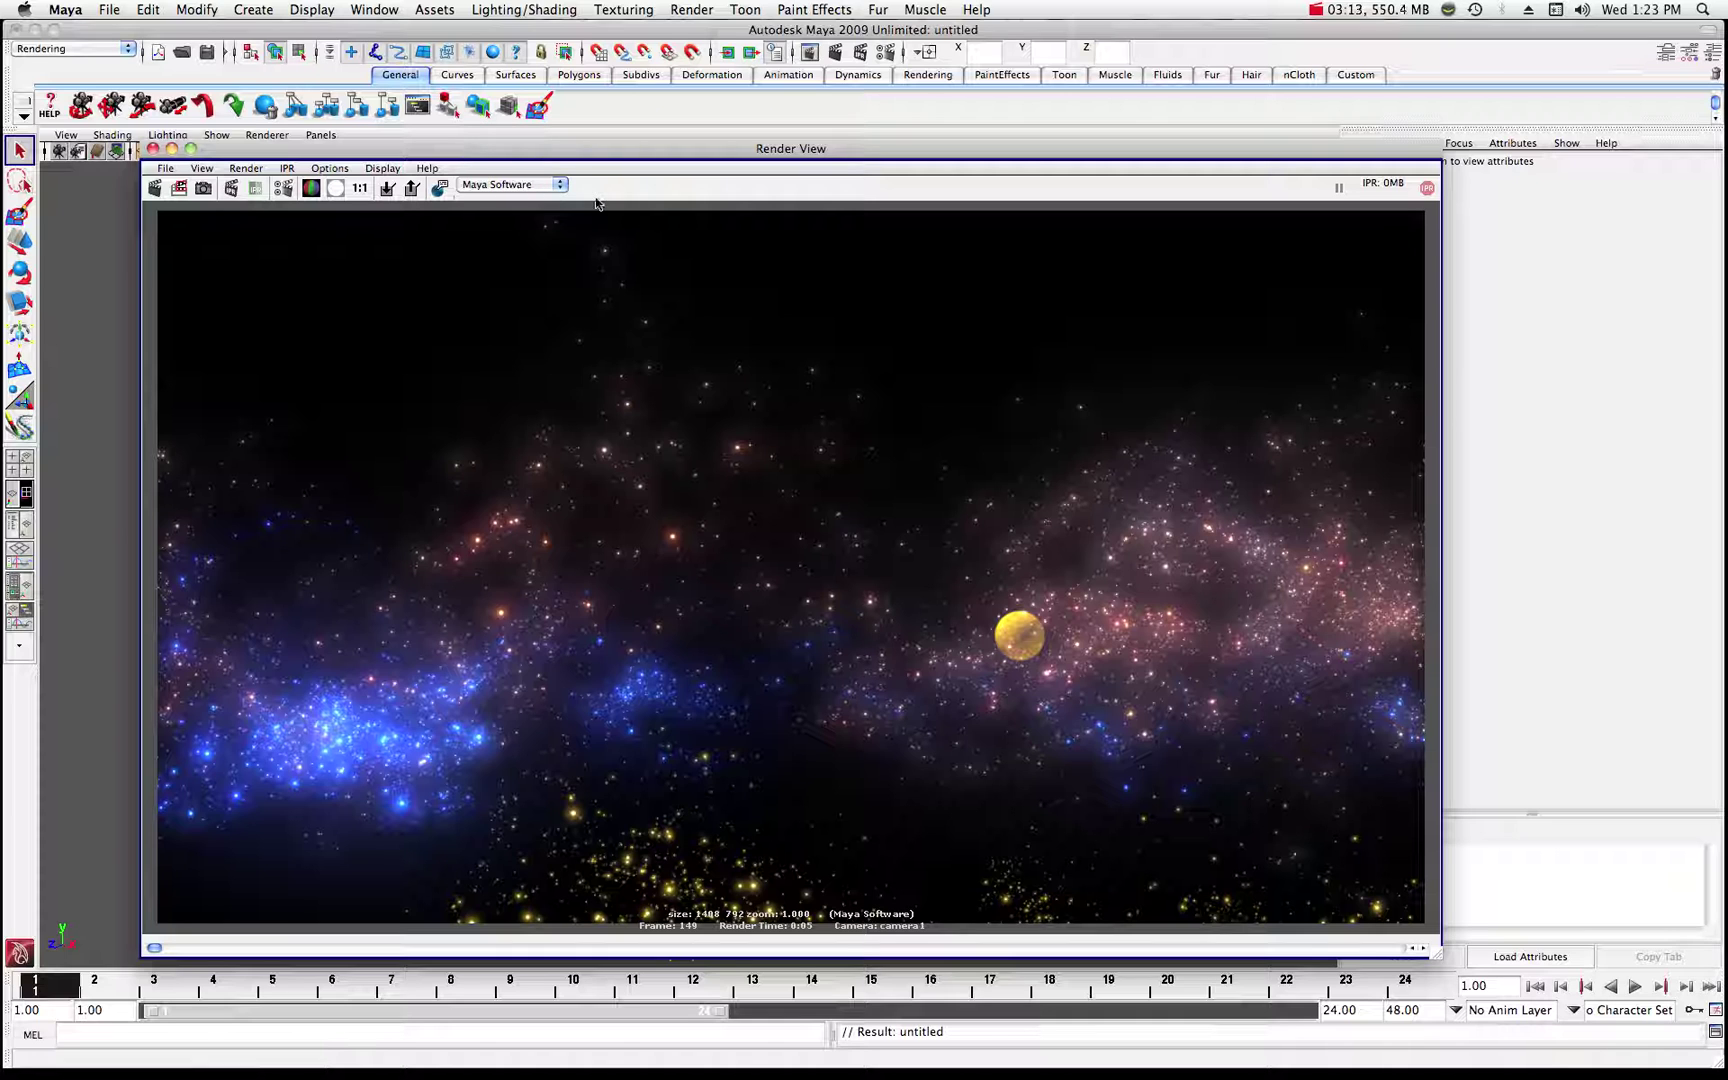
drag(408, 150, 1720, 150)
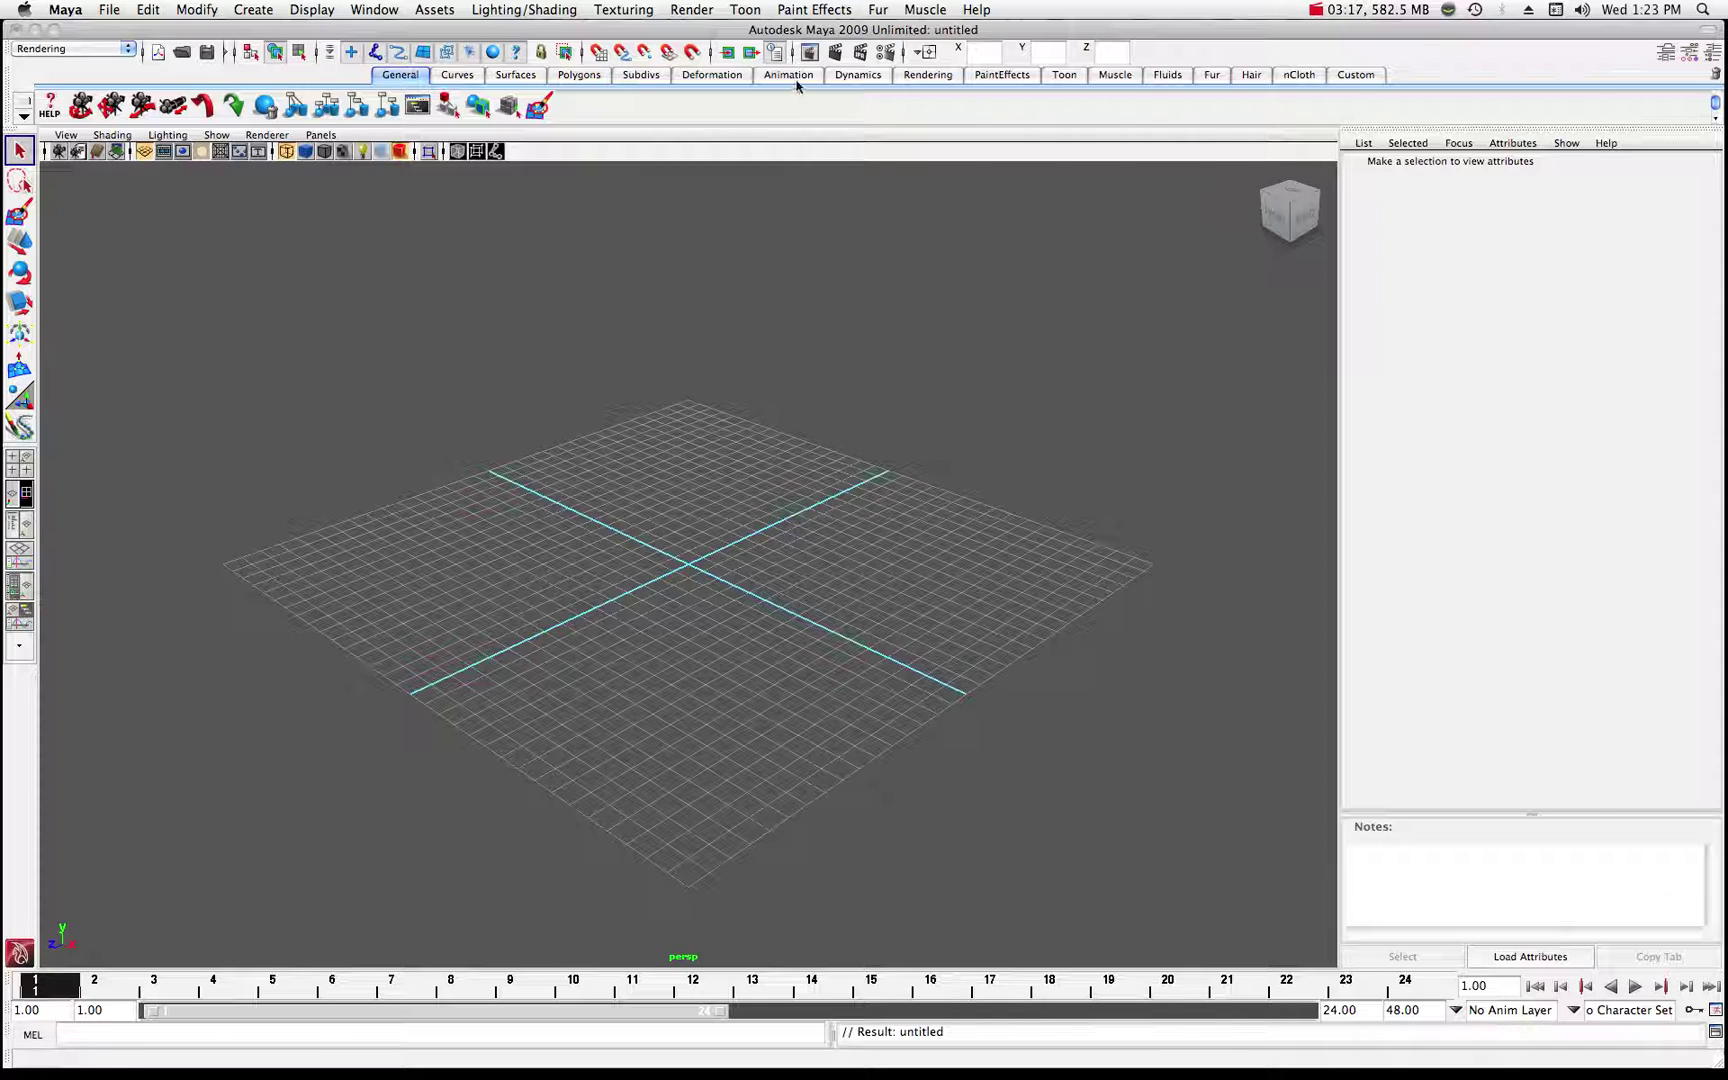
- Load the galaxy.mel brush from the galactic folder of the Paint Effects presets
click(817, 12)
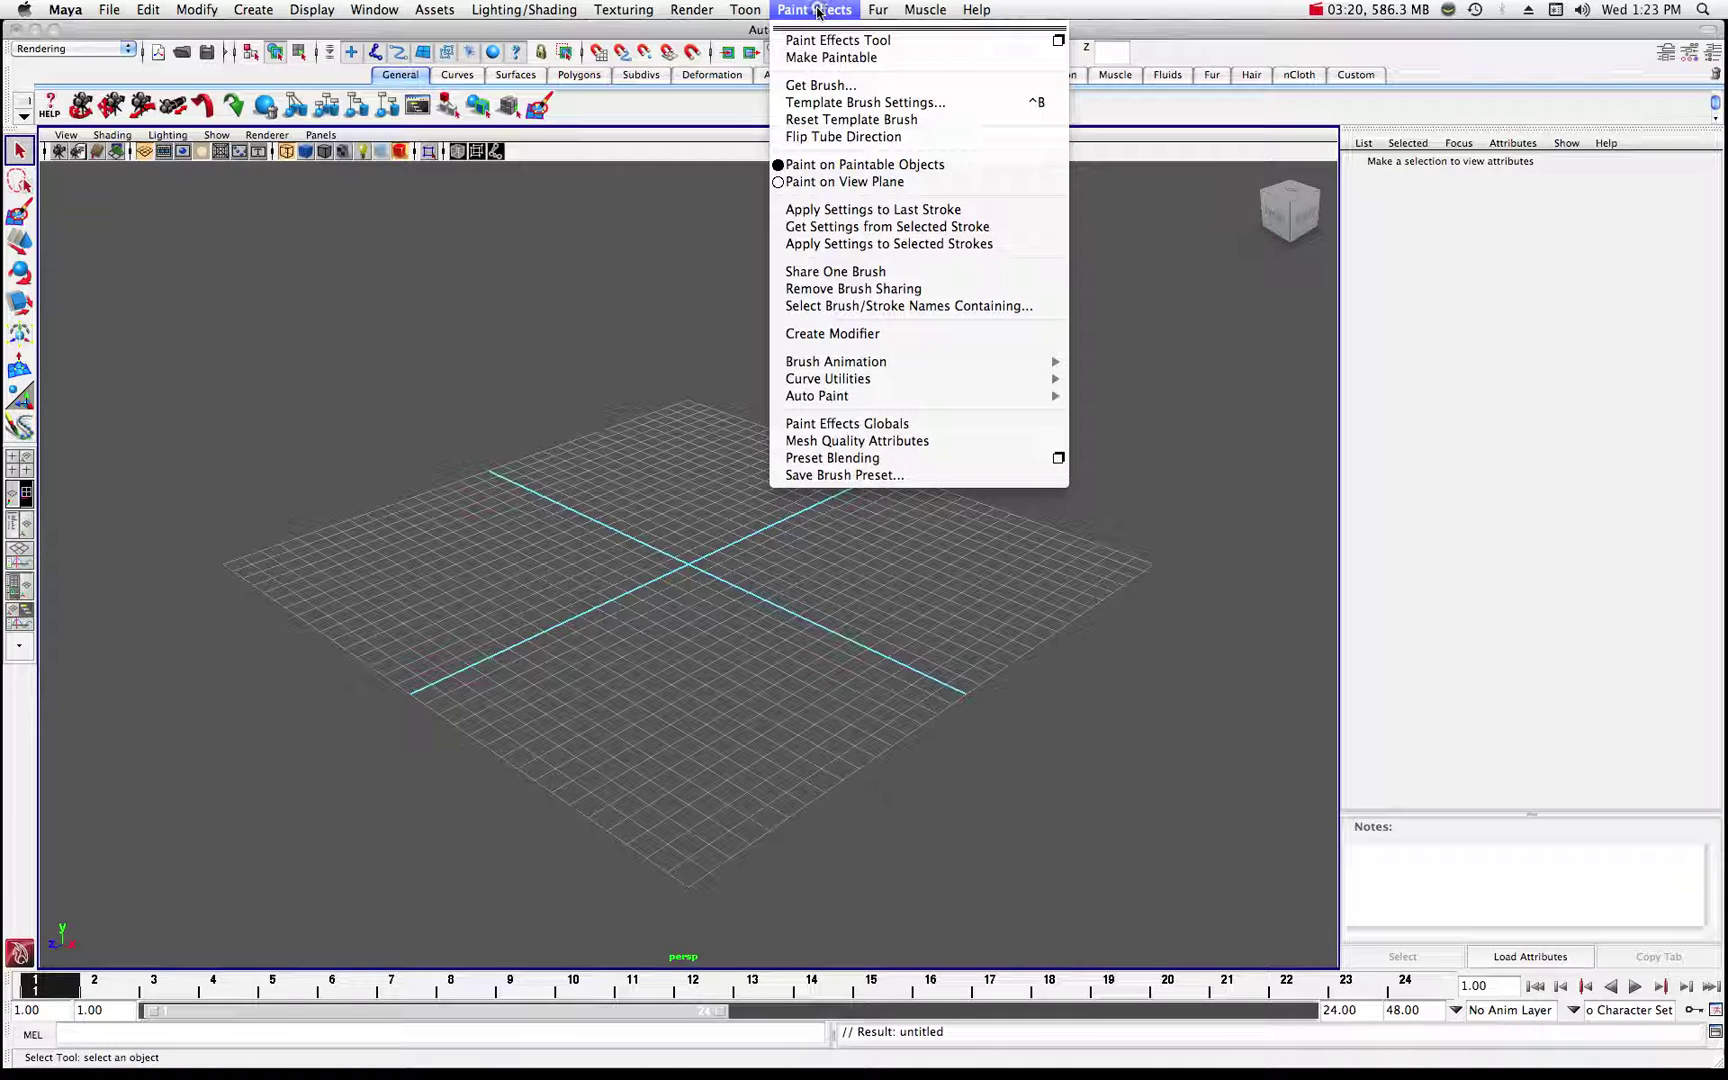
click(812, 88)
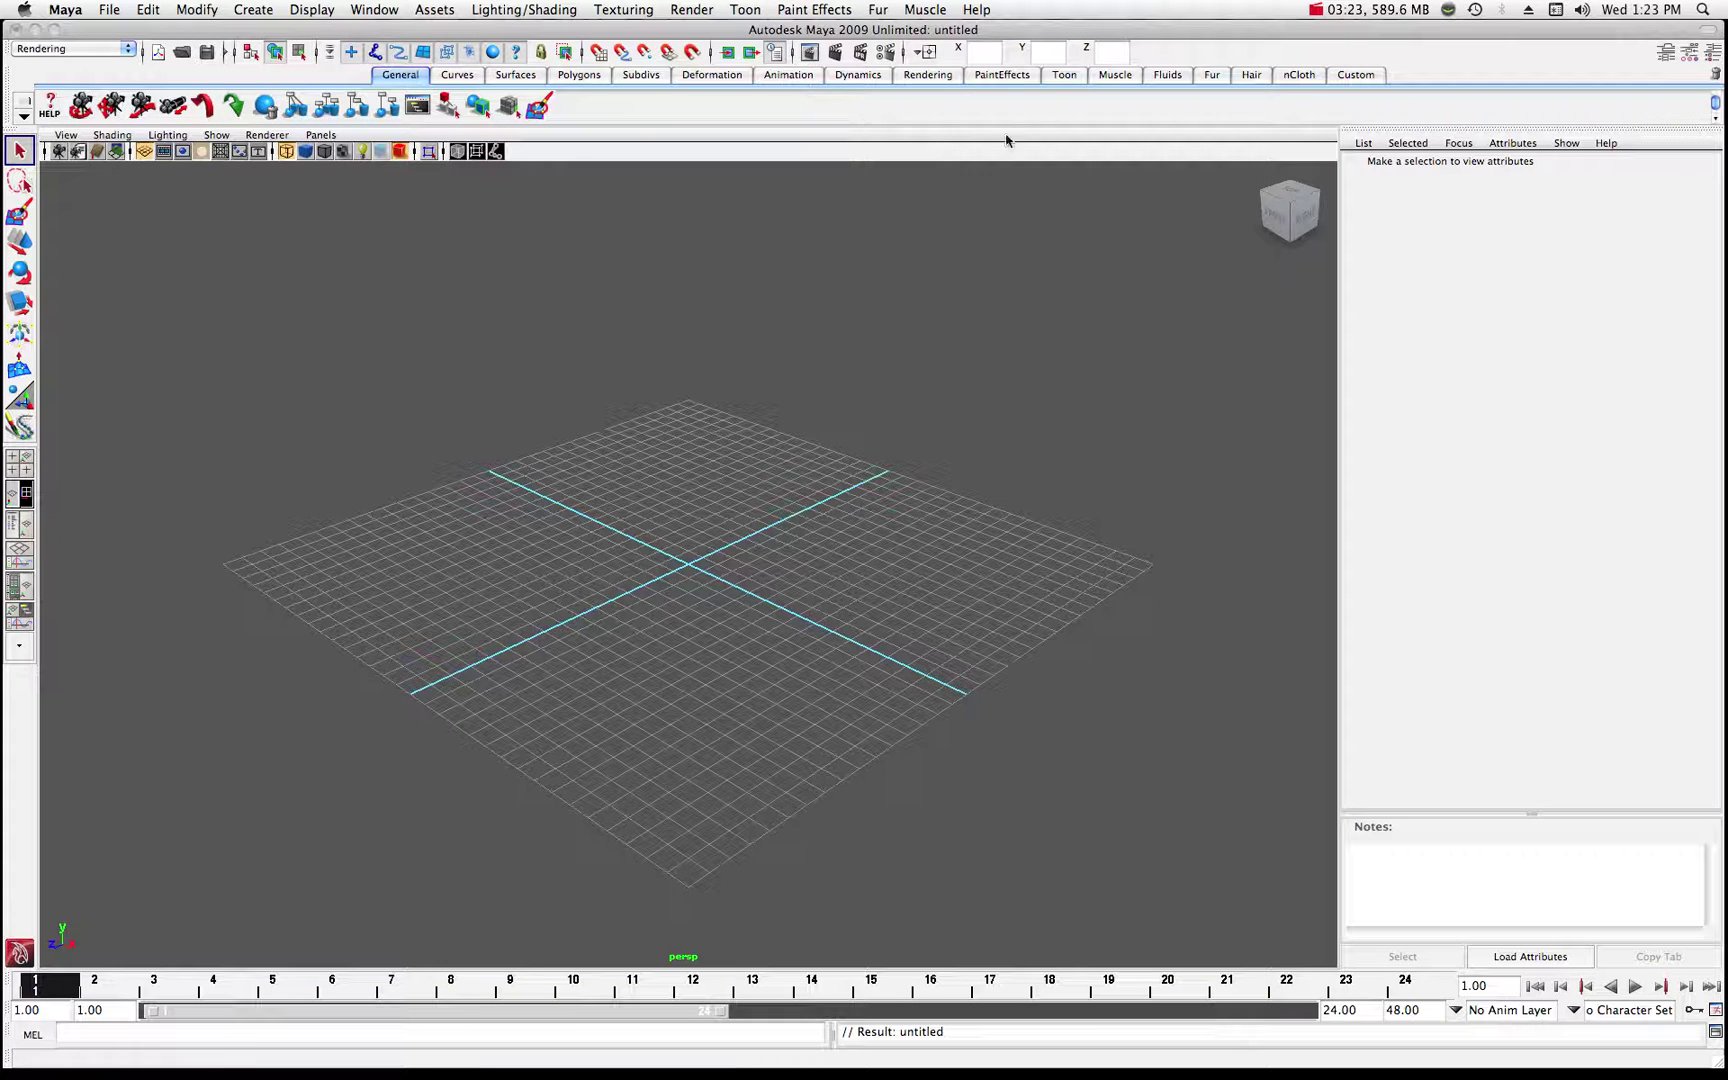
drag(1490, 168, 709, 200)
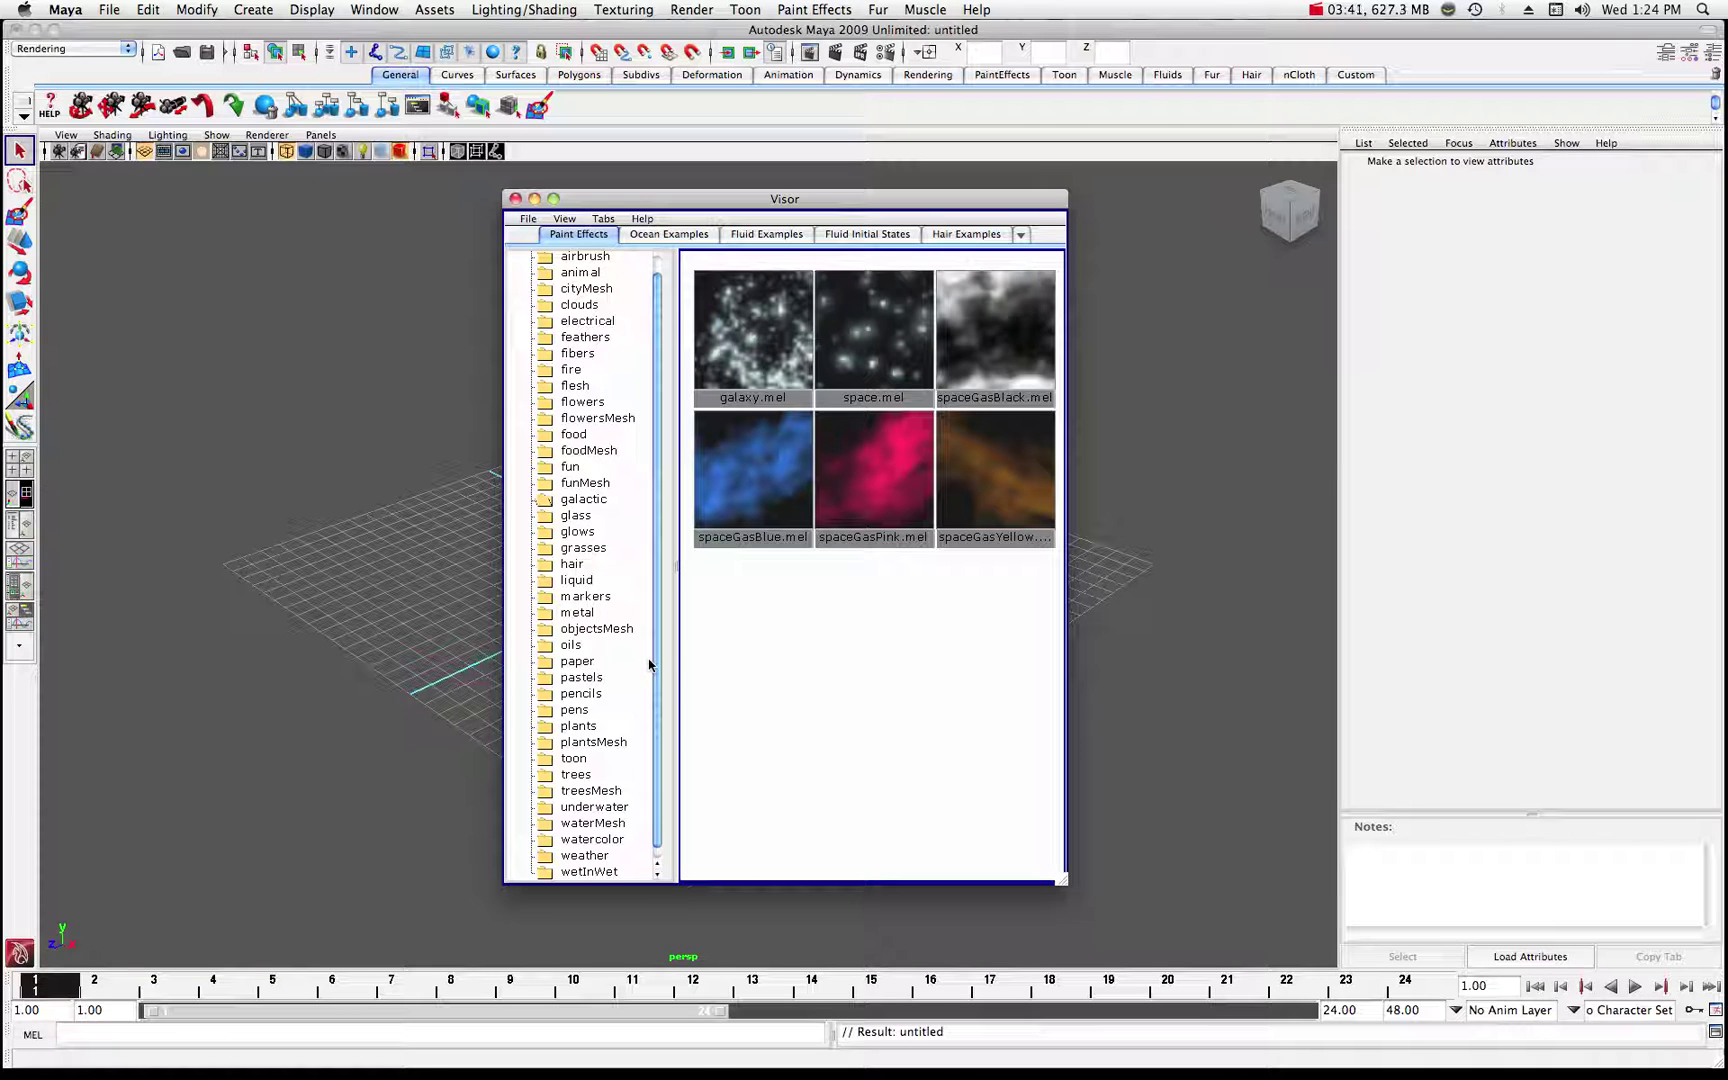
scroll(650, 660, up, 1)
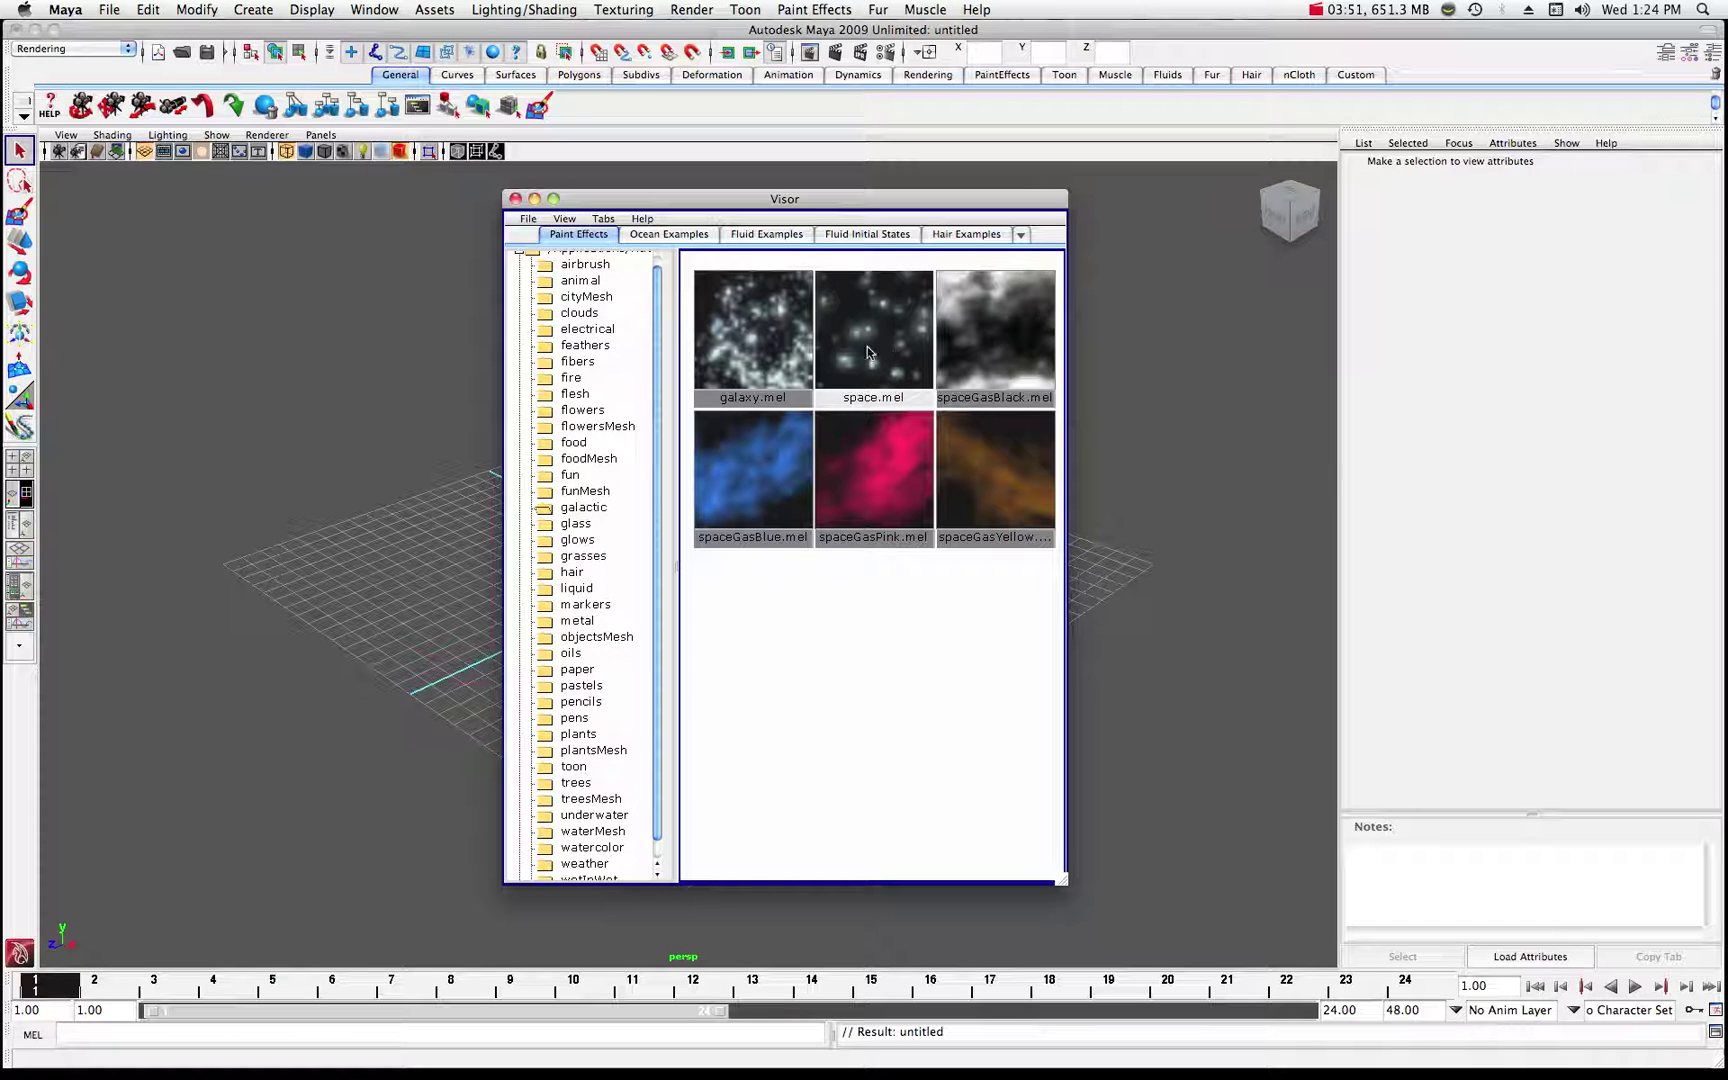
click(770, 338)
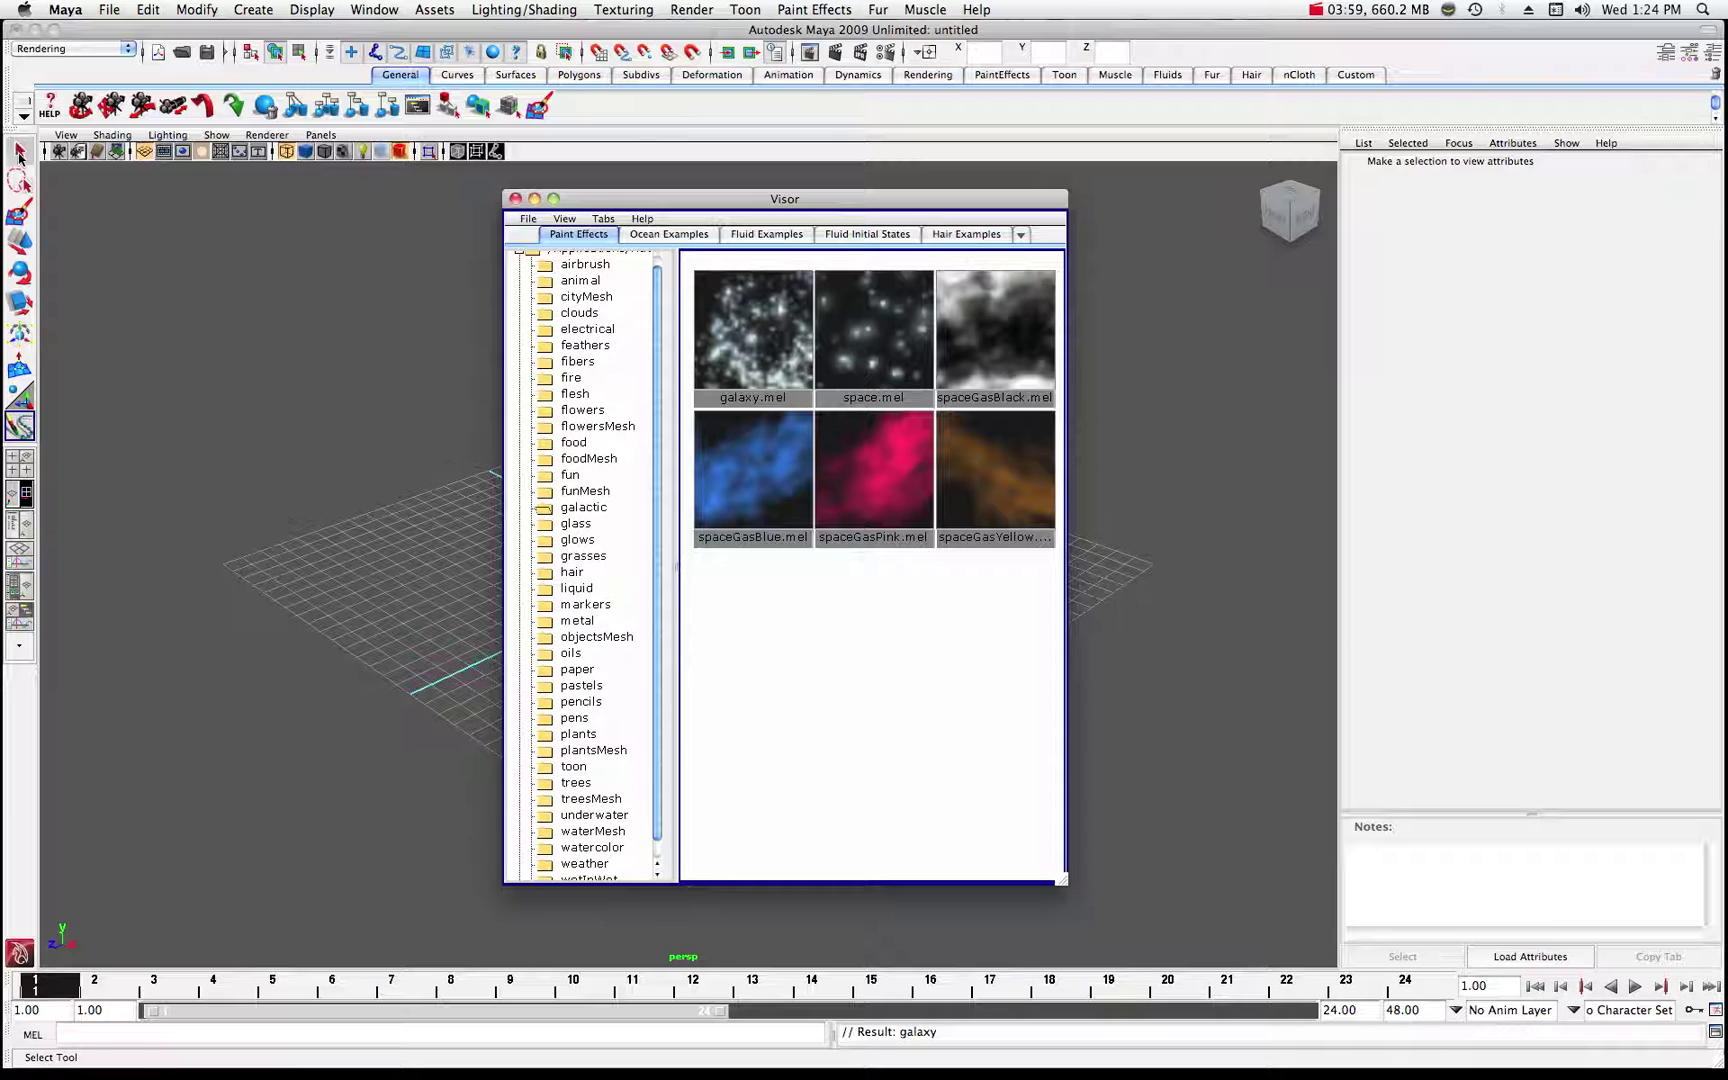
click(20, 155)
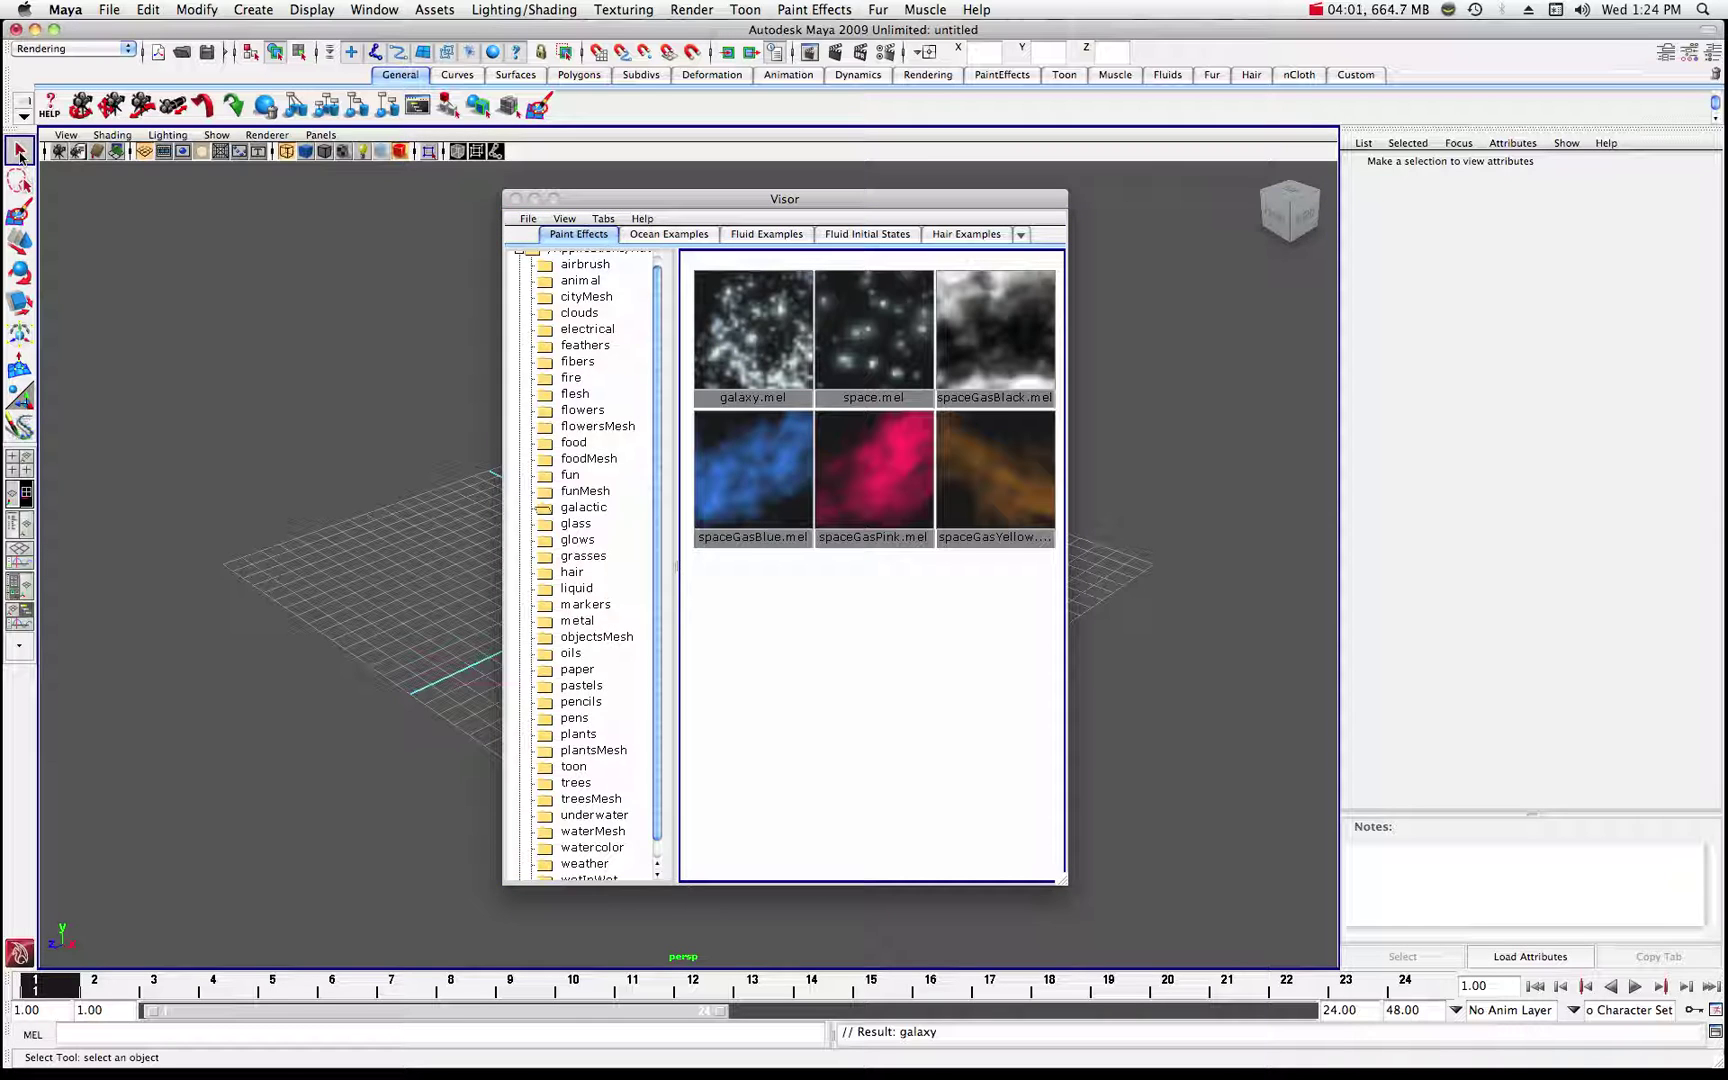
click(755, 326)
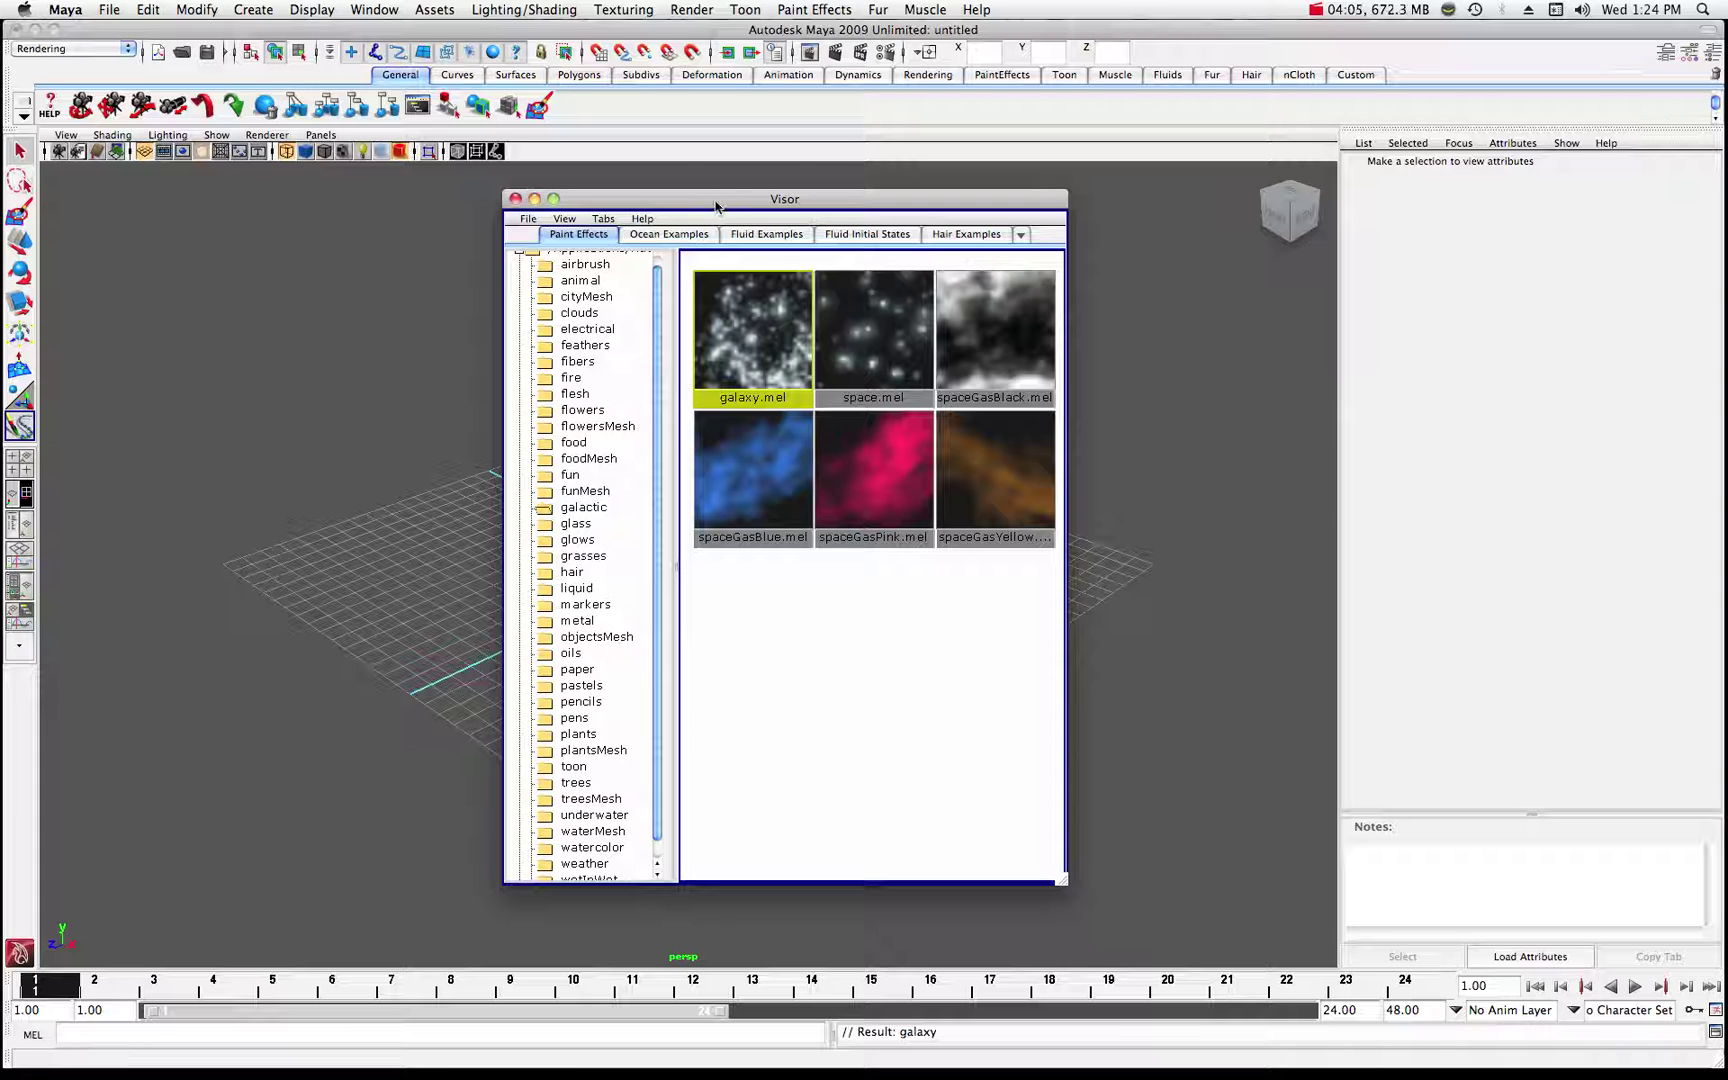
drag(716, 202, 1727, 203)
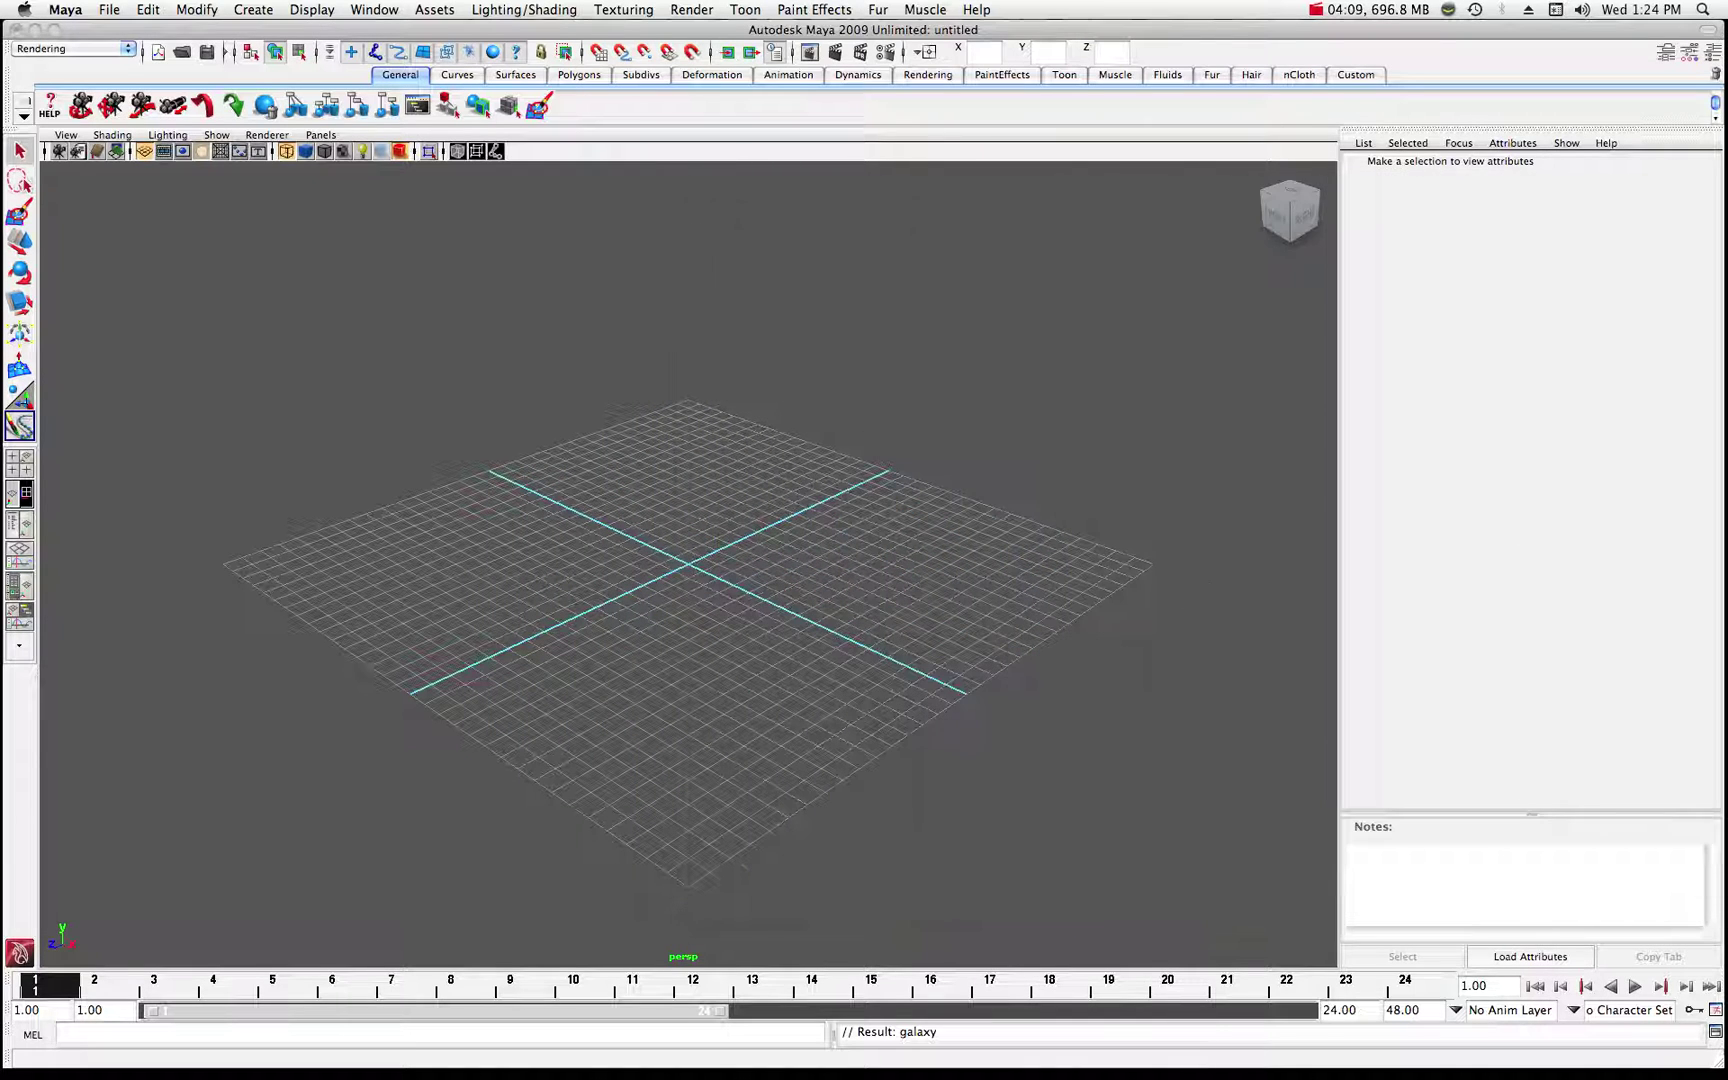
- Paint a wavy galaxy stroke across the ground grid and display the galaxy1 brush attributes
click(365, 582)
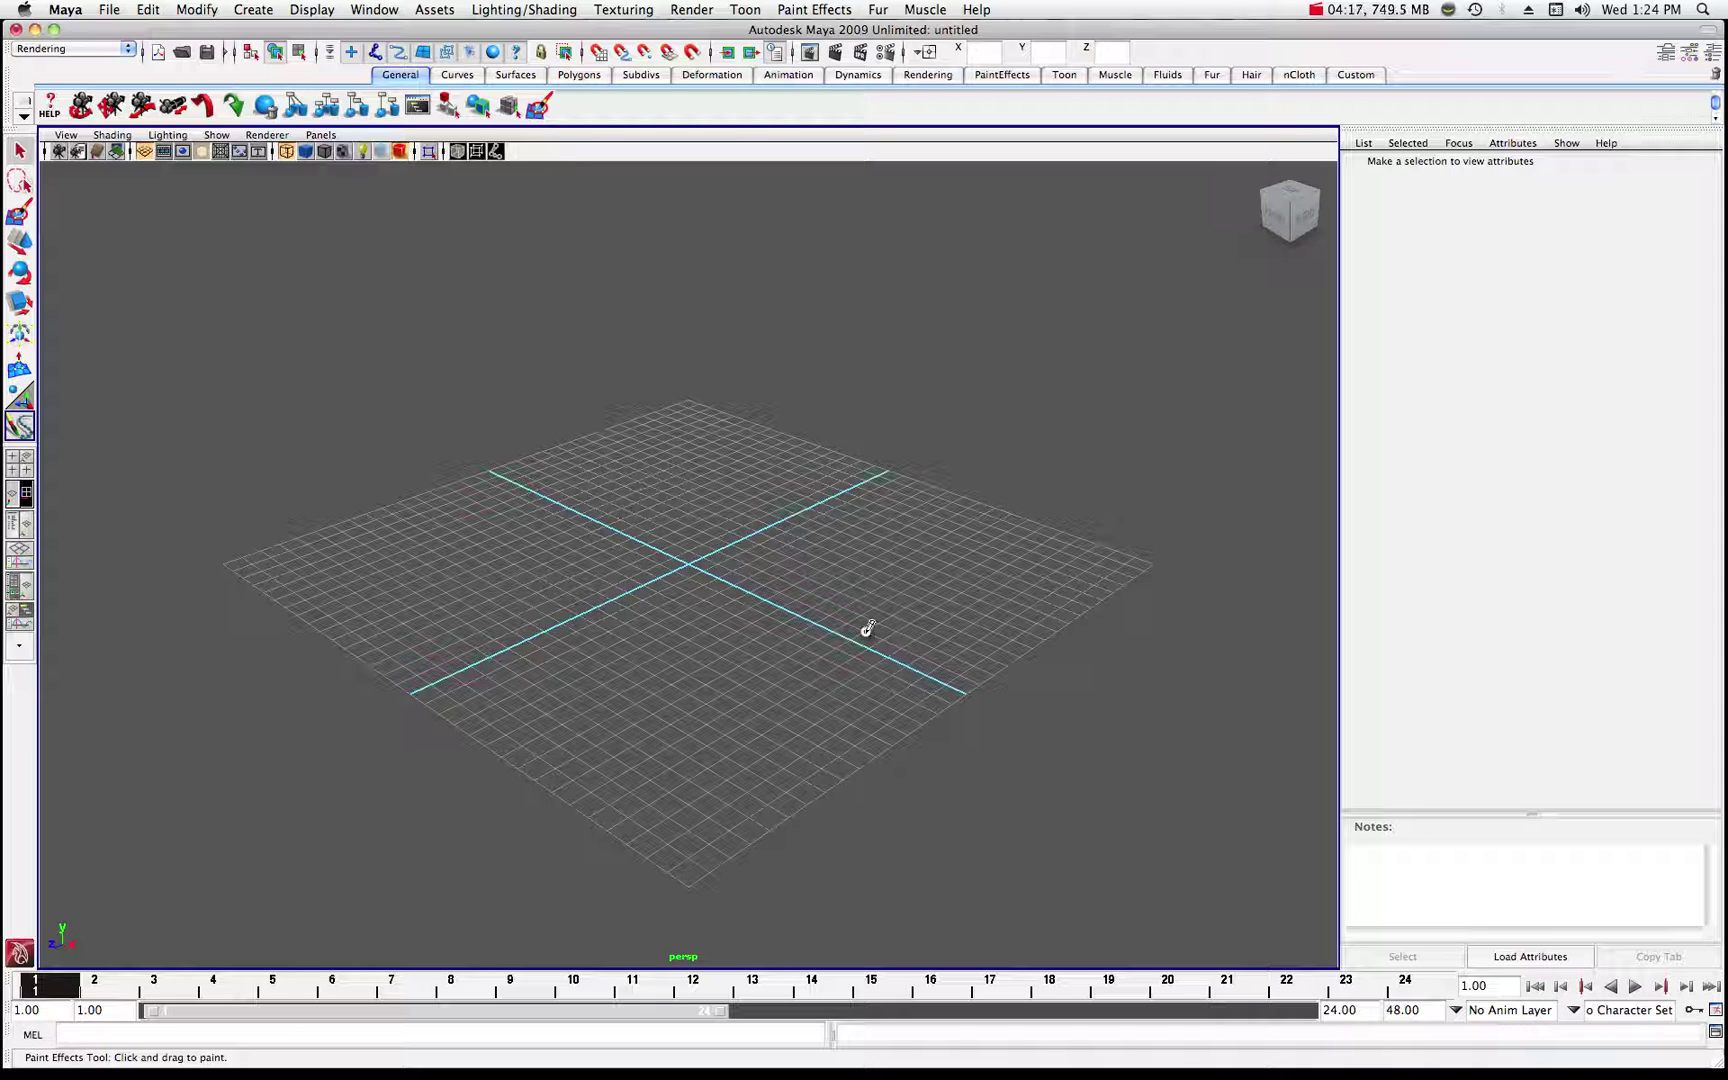
drag(1085, 602, 1087, 600)
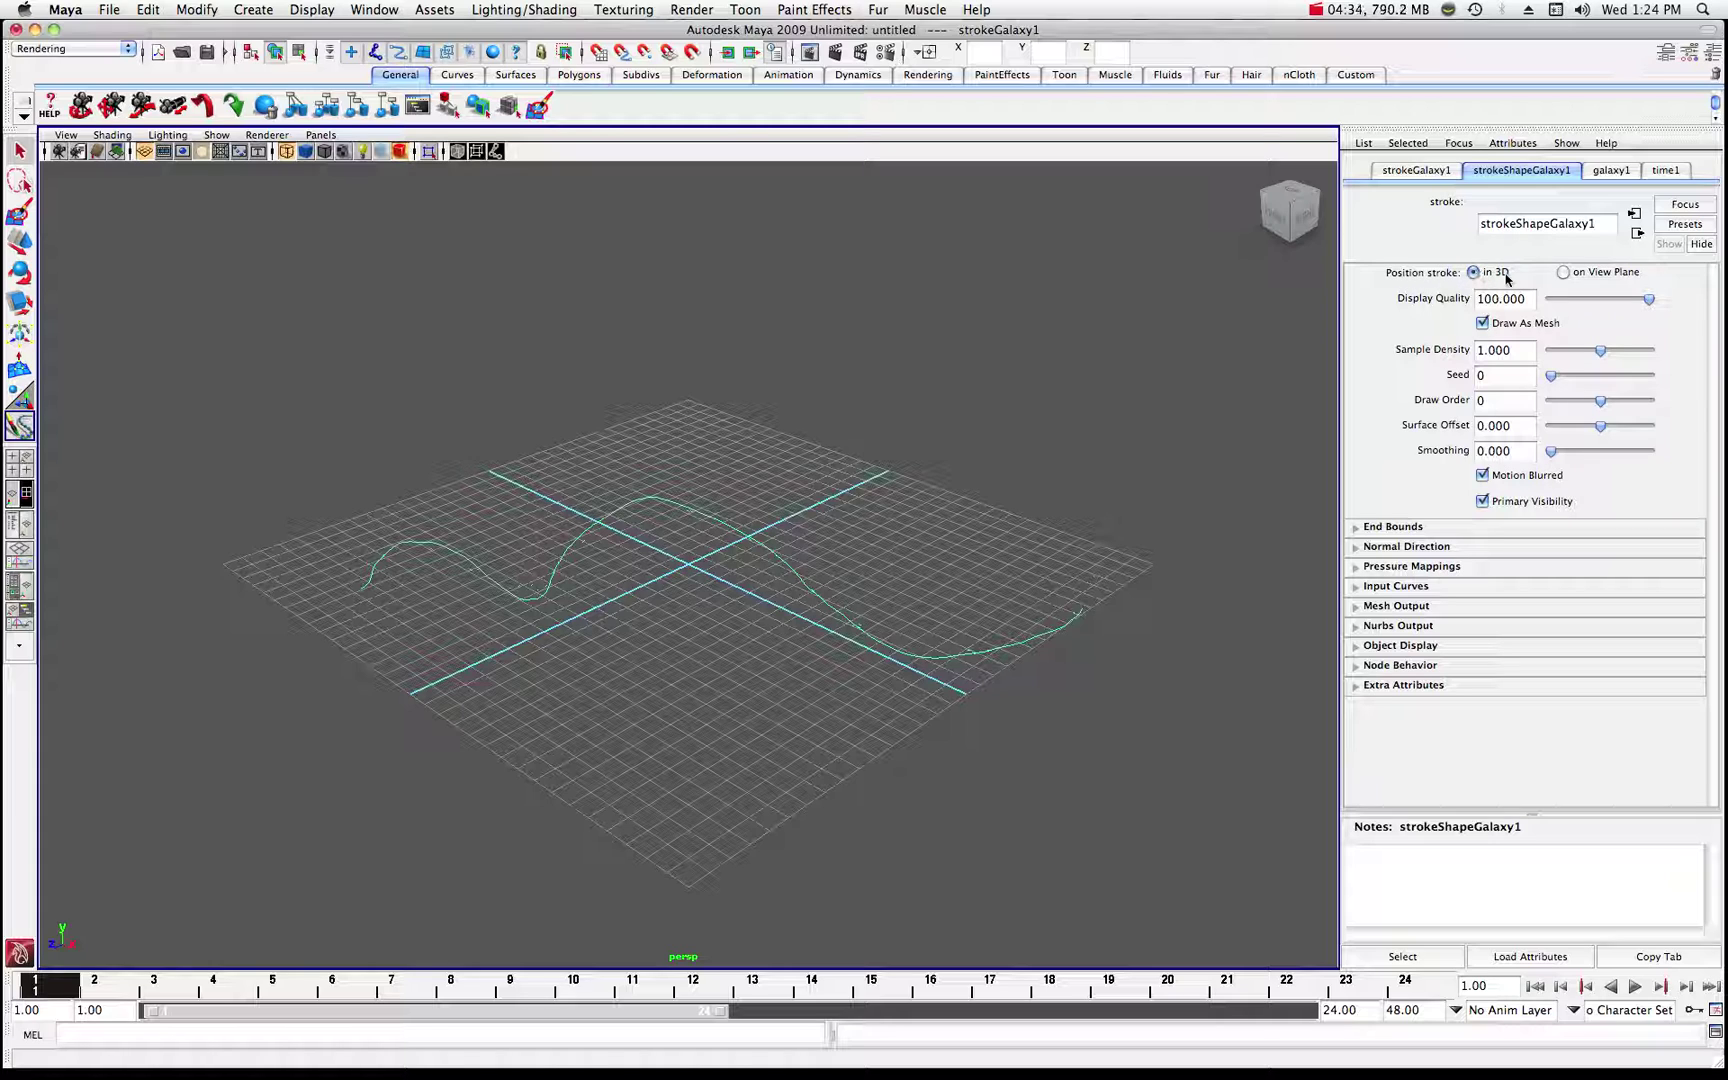
click(1612, 172)
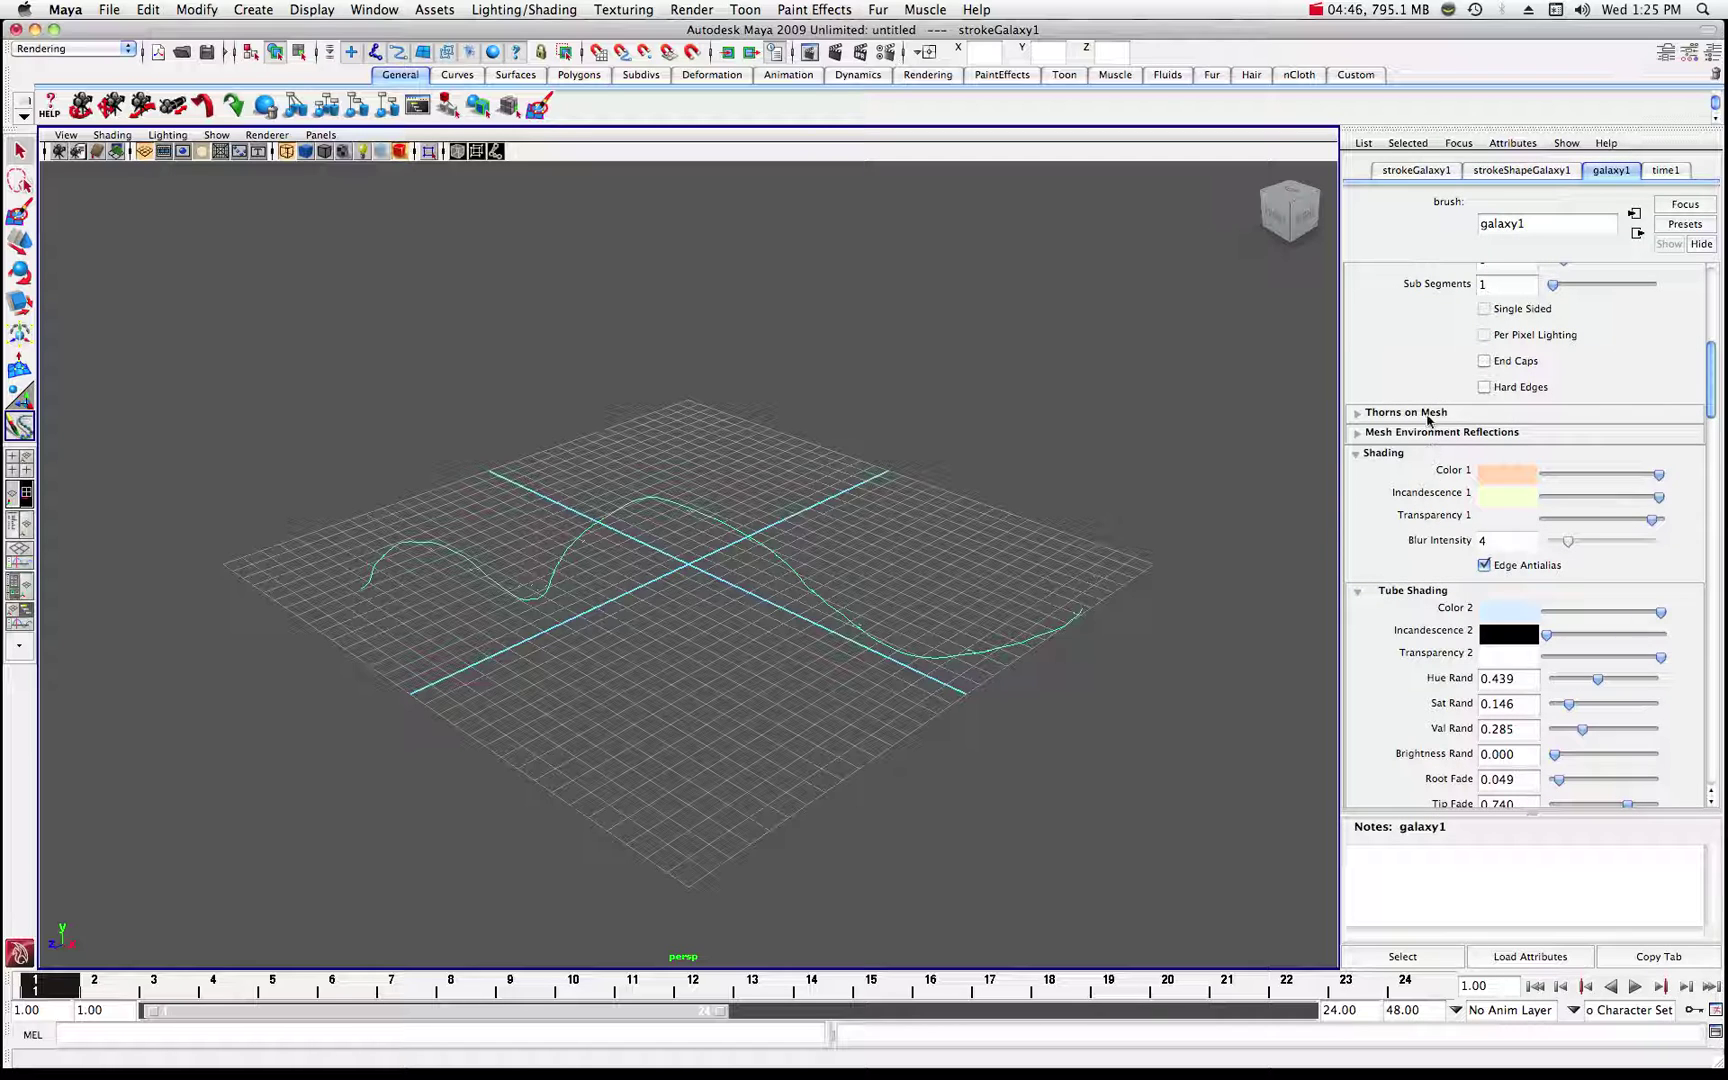
drag(1709, 390, 1702, 298)
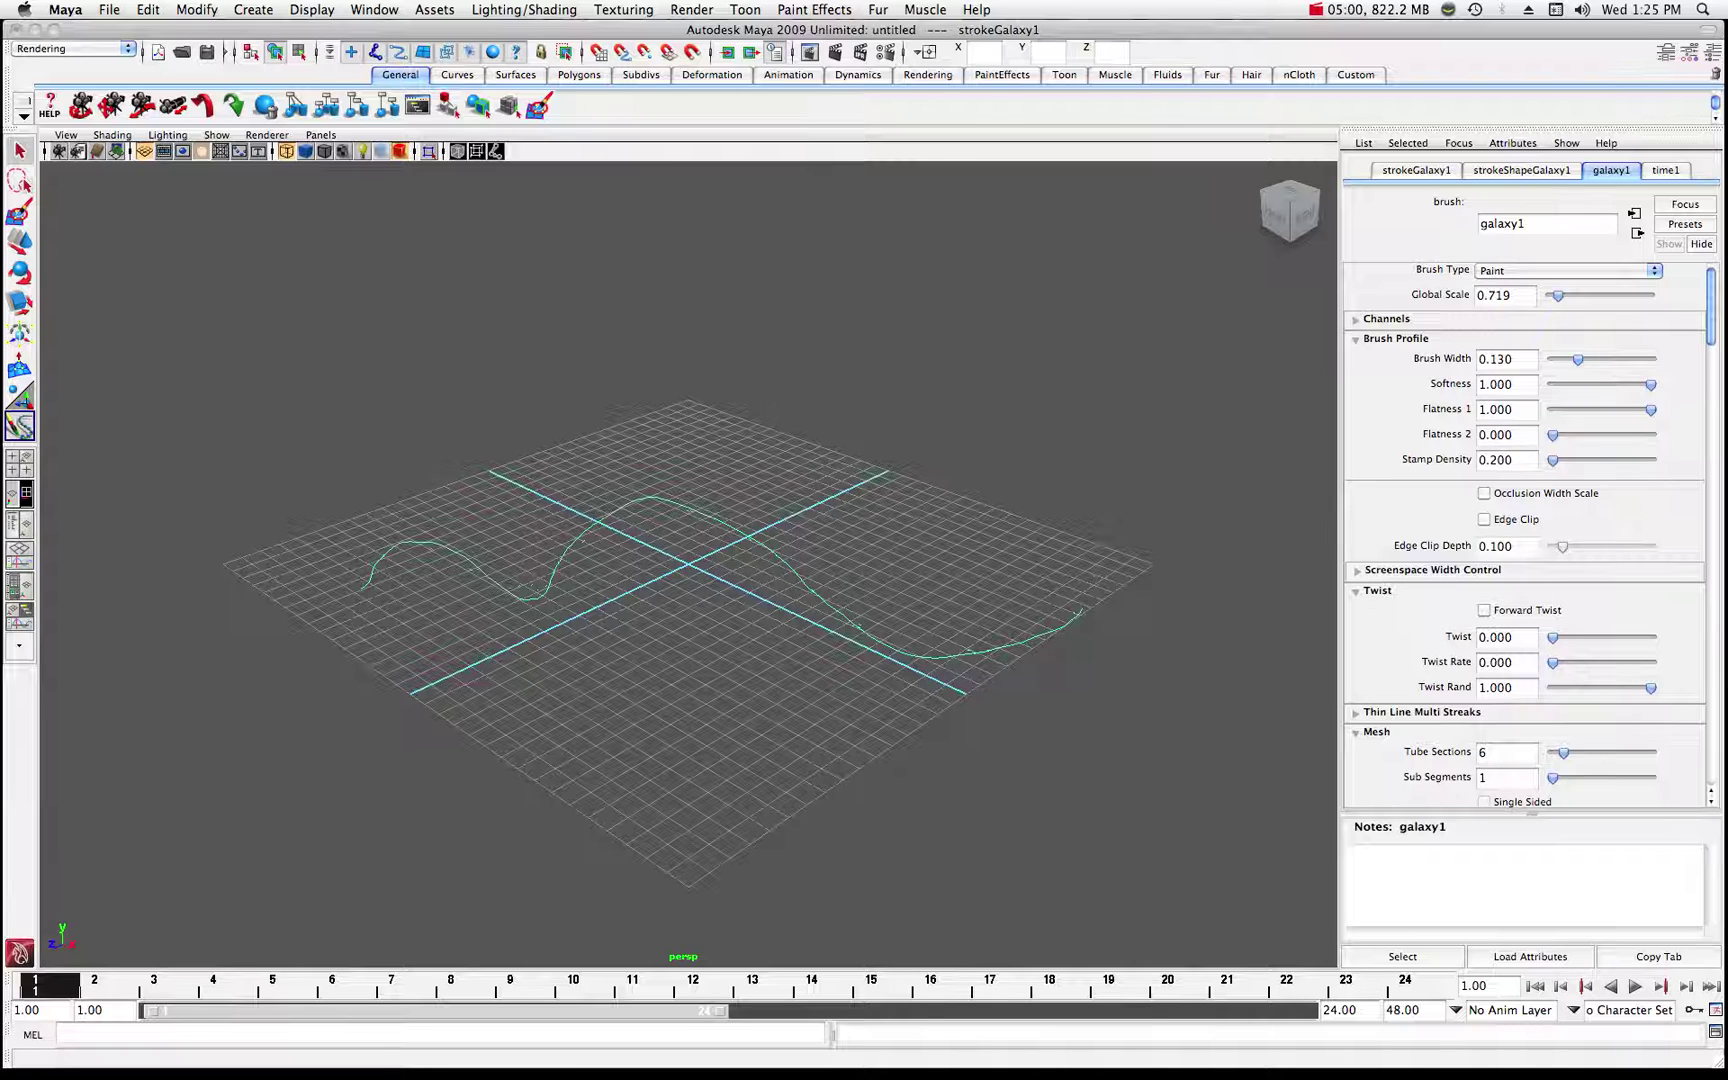
- Test-render the perspective view with Maya Software and raise the galaxy stroke along Y above the grid
drag(1700, 128, 749, 160)
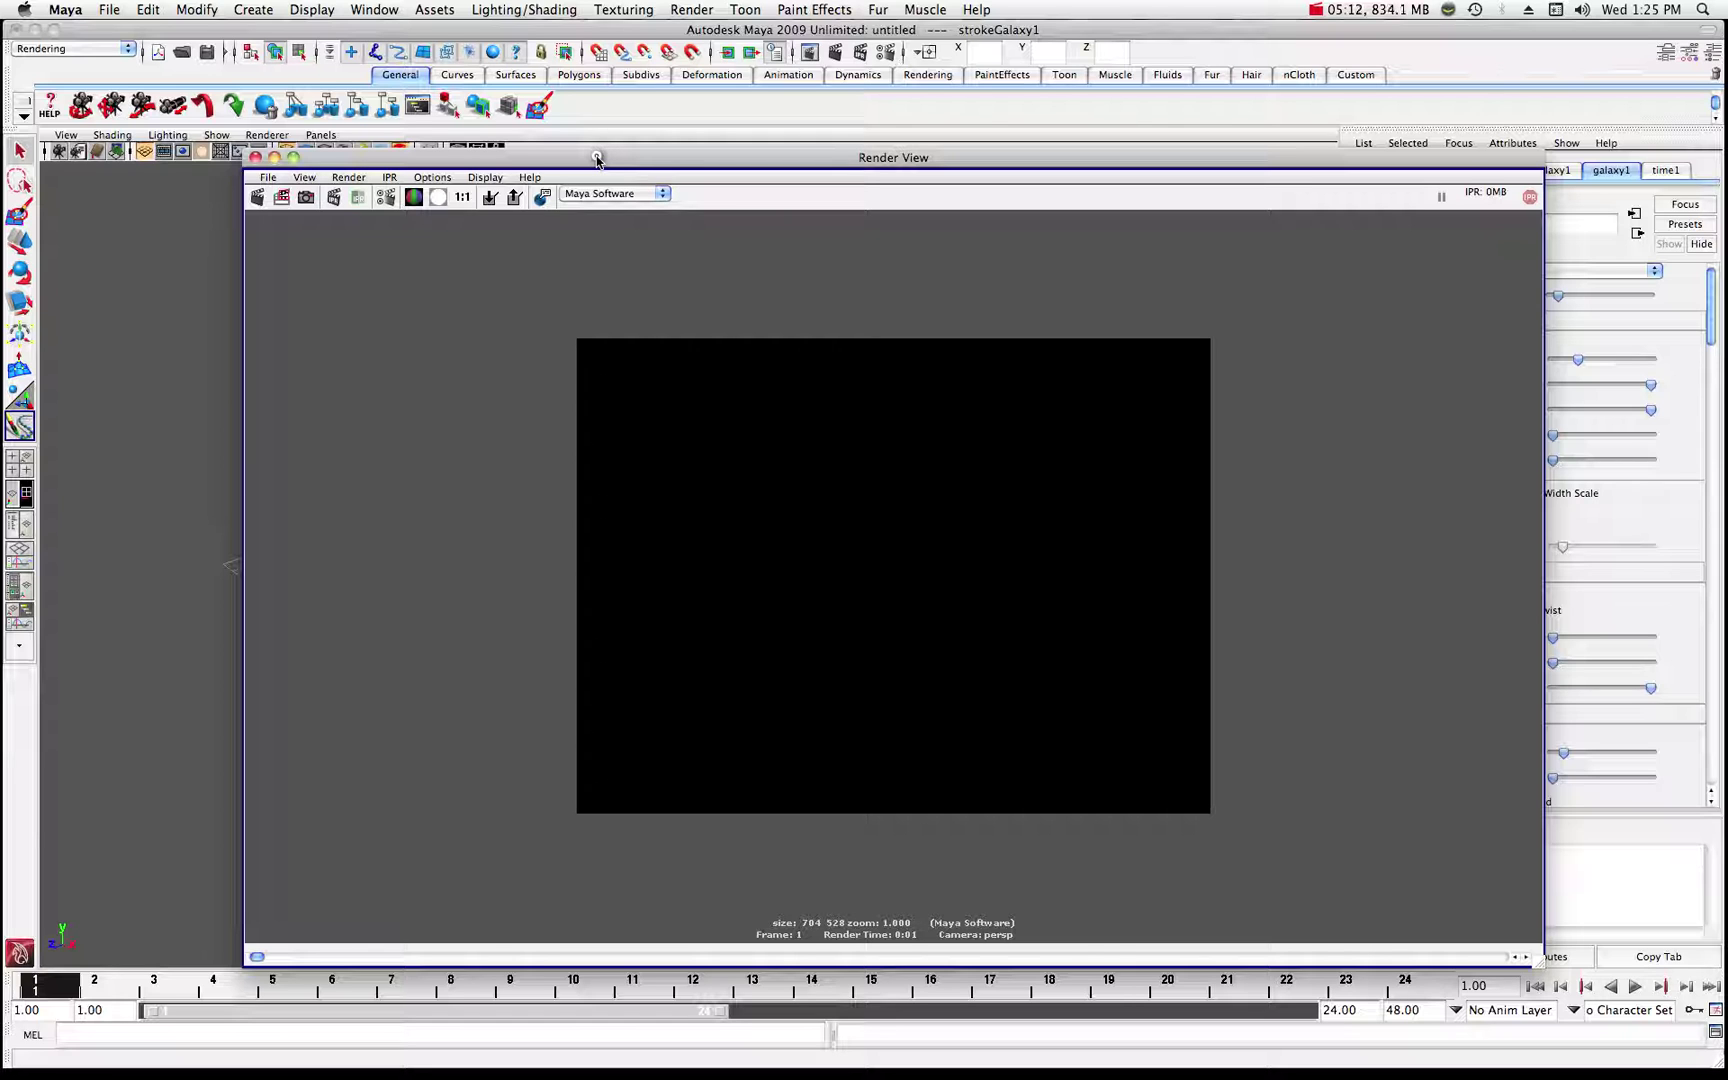
drag(597, 160, 1615, 160)
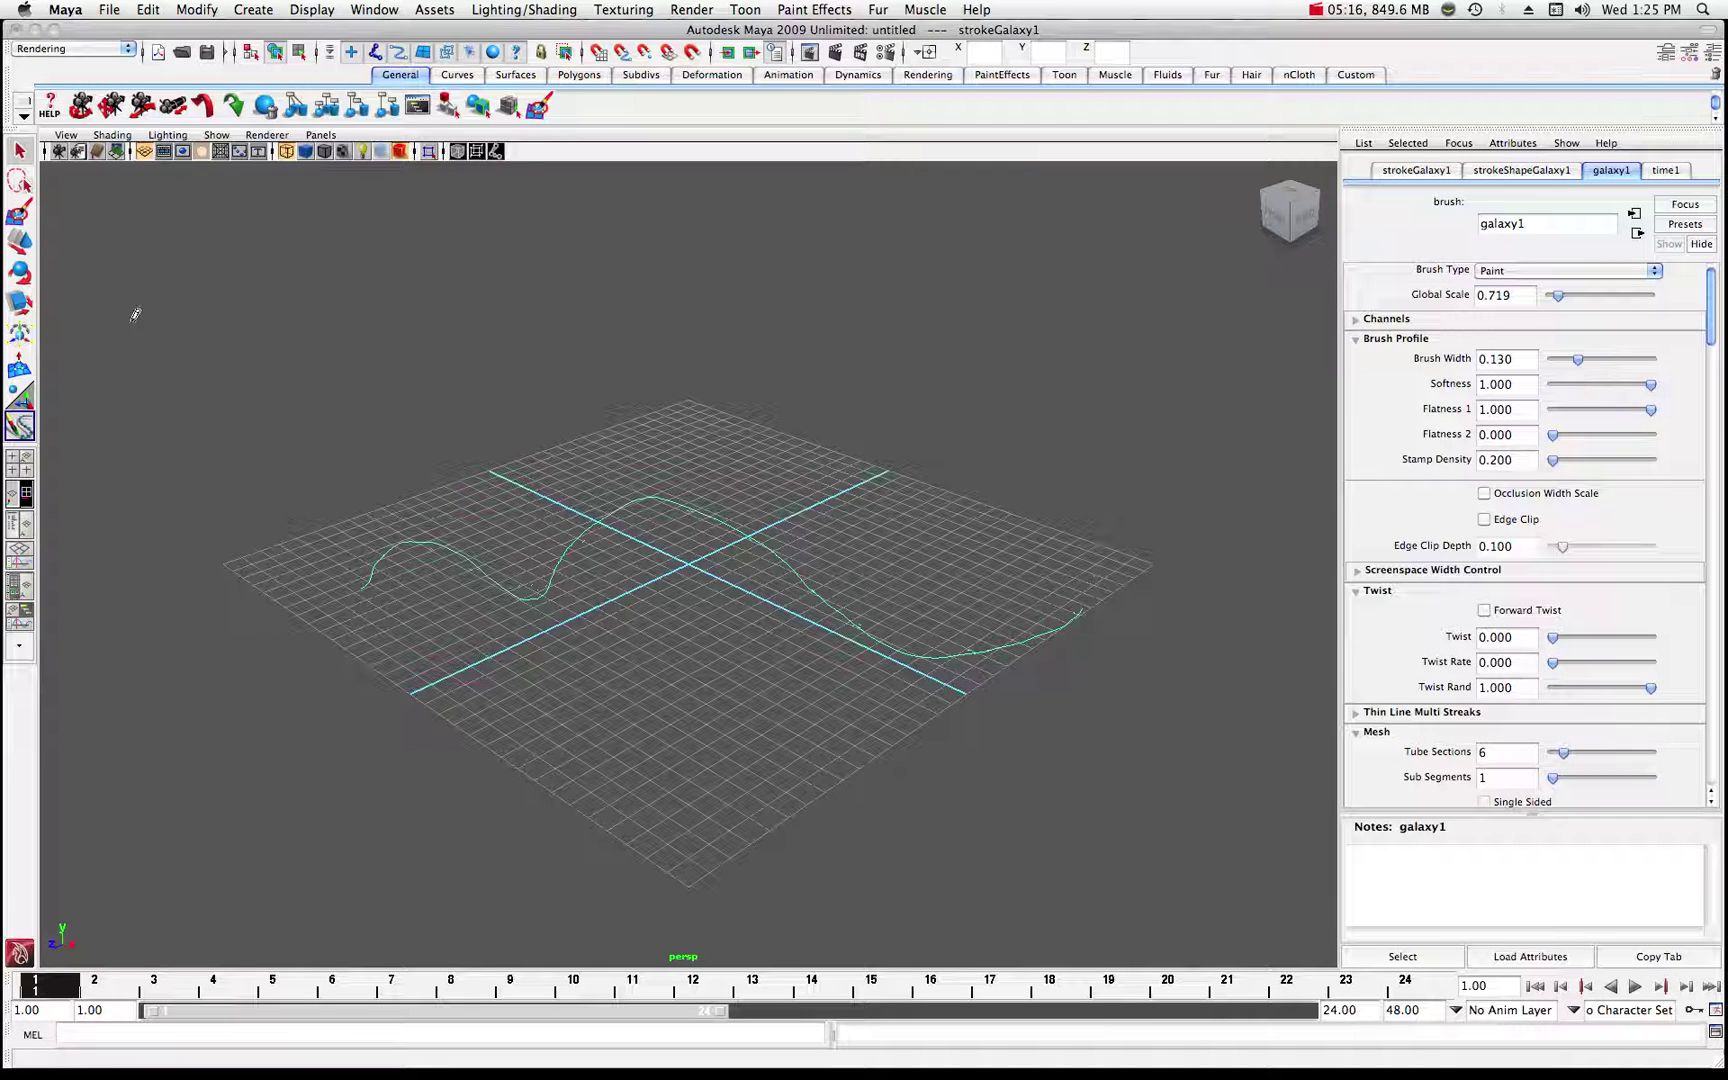
click(17, 249)
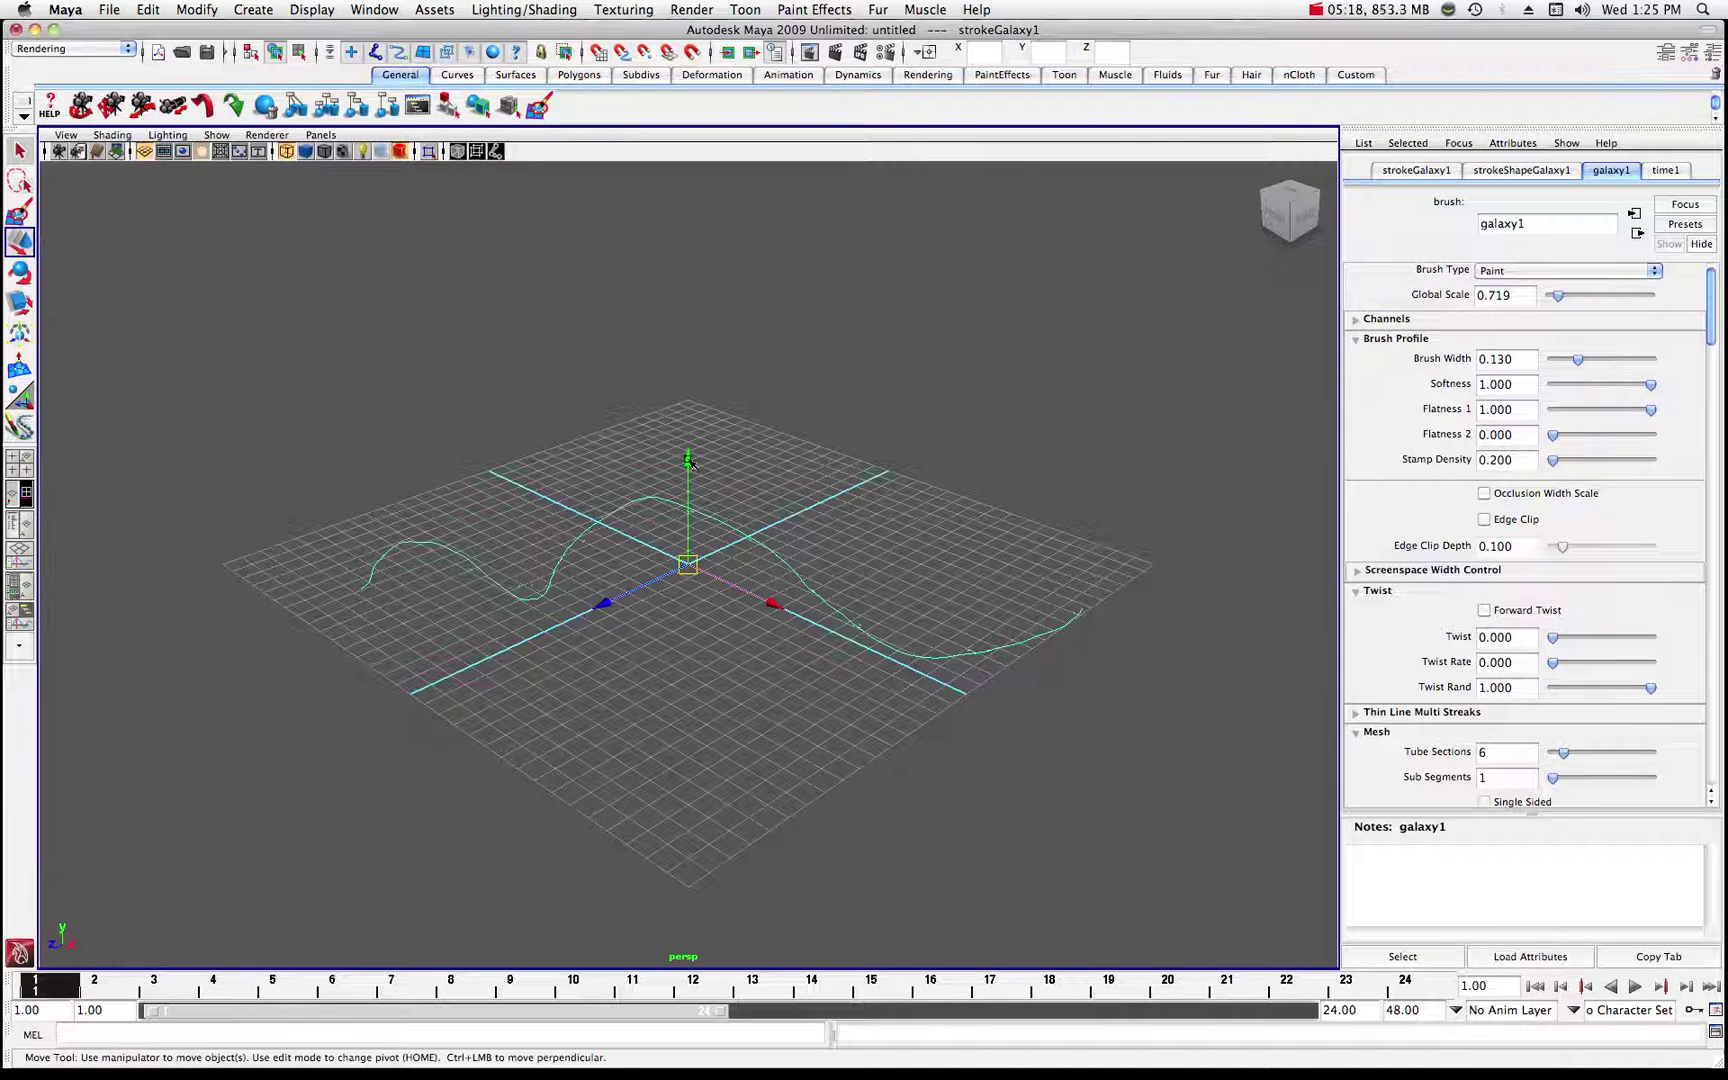
drag(690, 462, 688, 264)
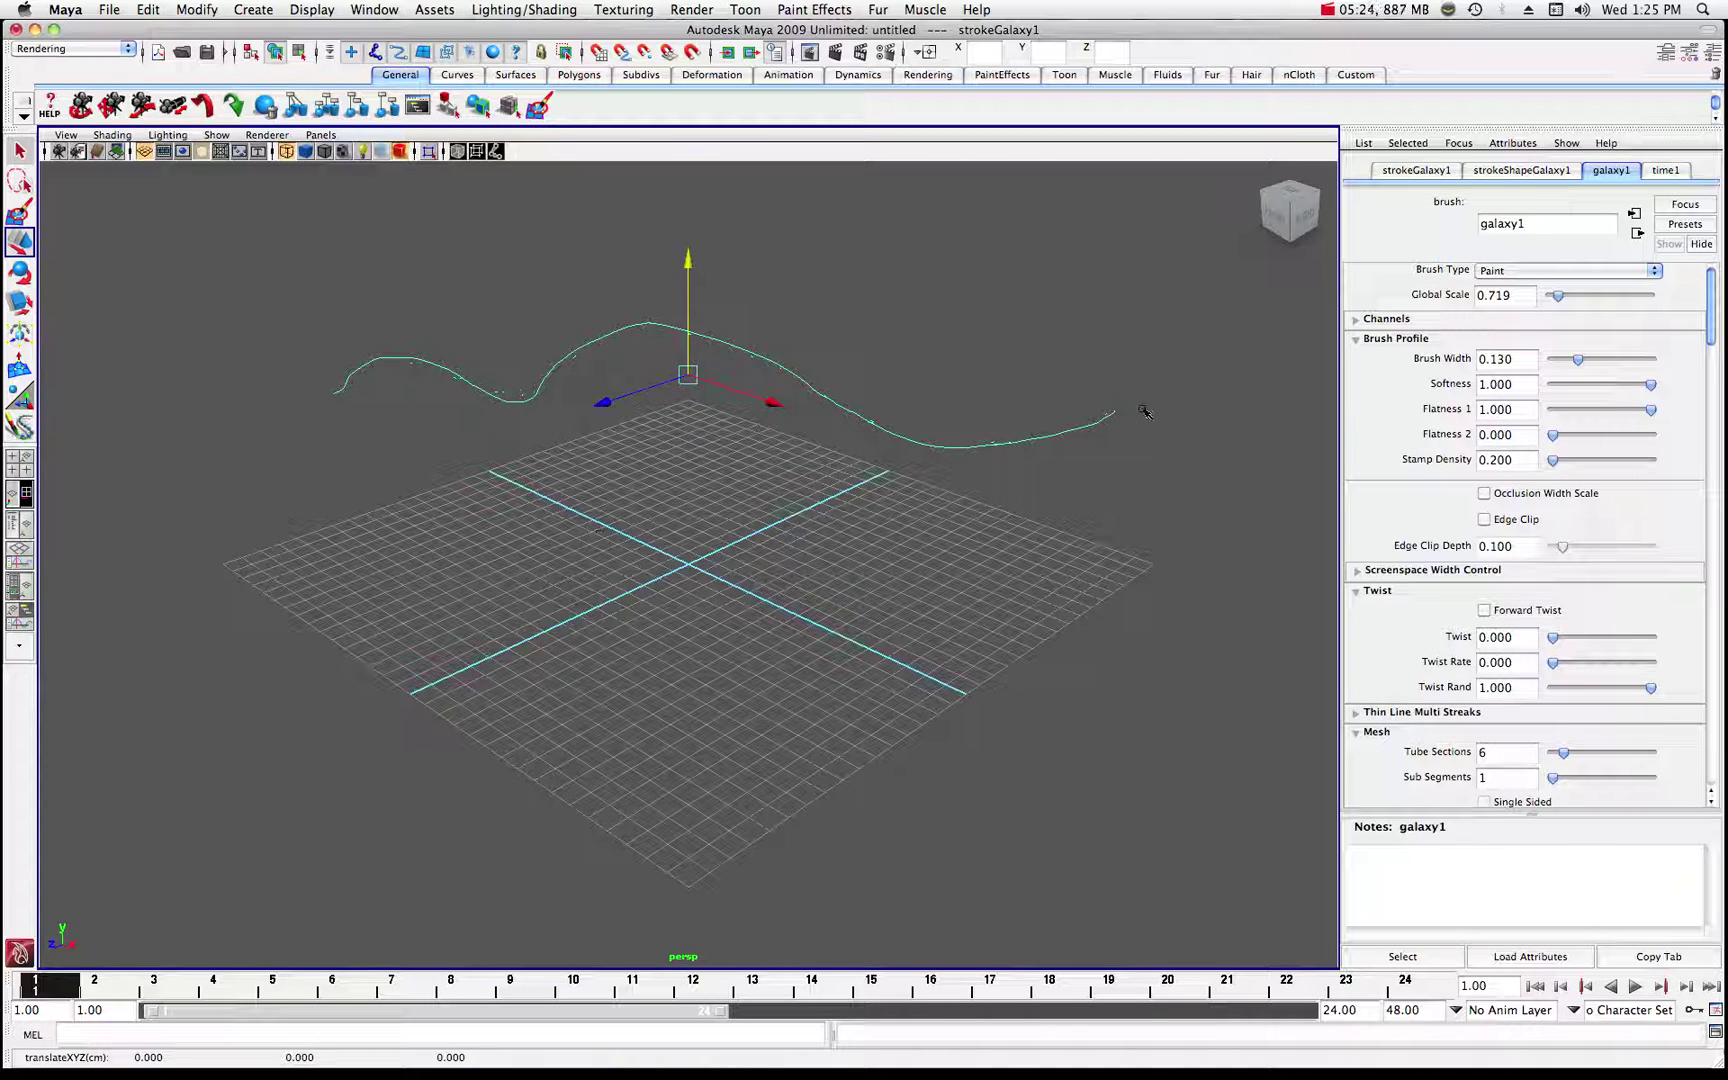
- View the galaxy stroke from a lower angle and set the galaxy1 brush's Global Scale to 5.872
click(81, 104)
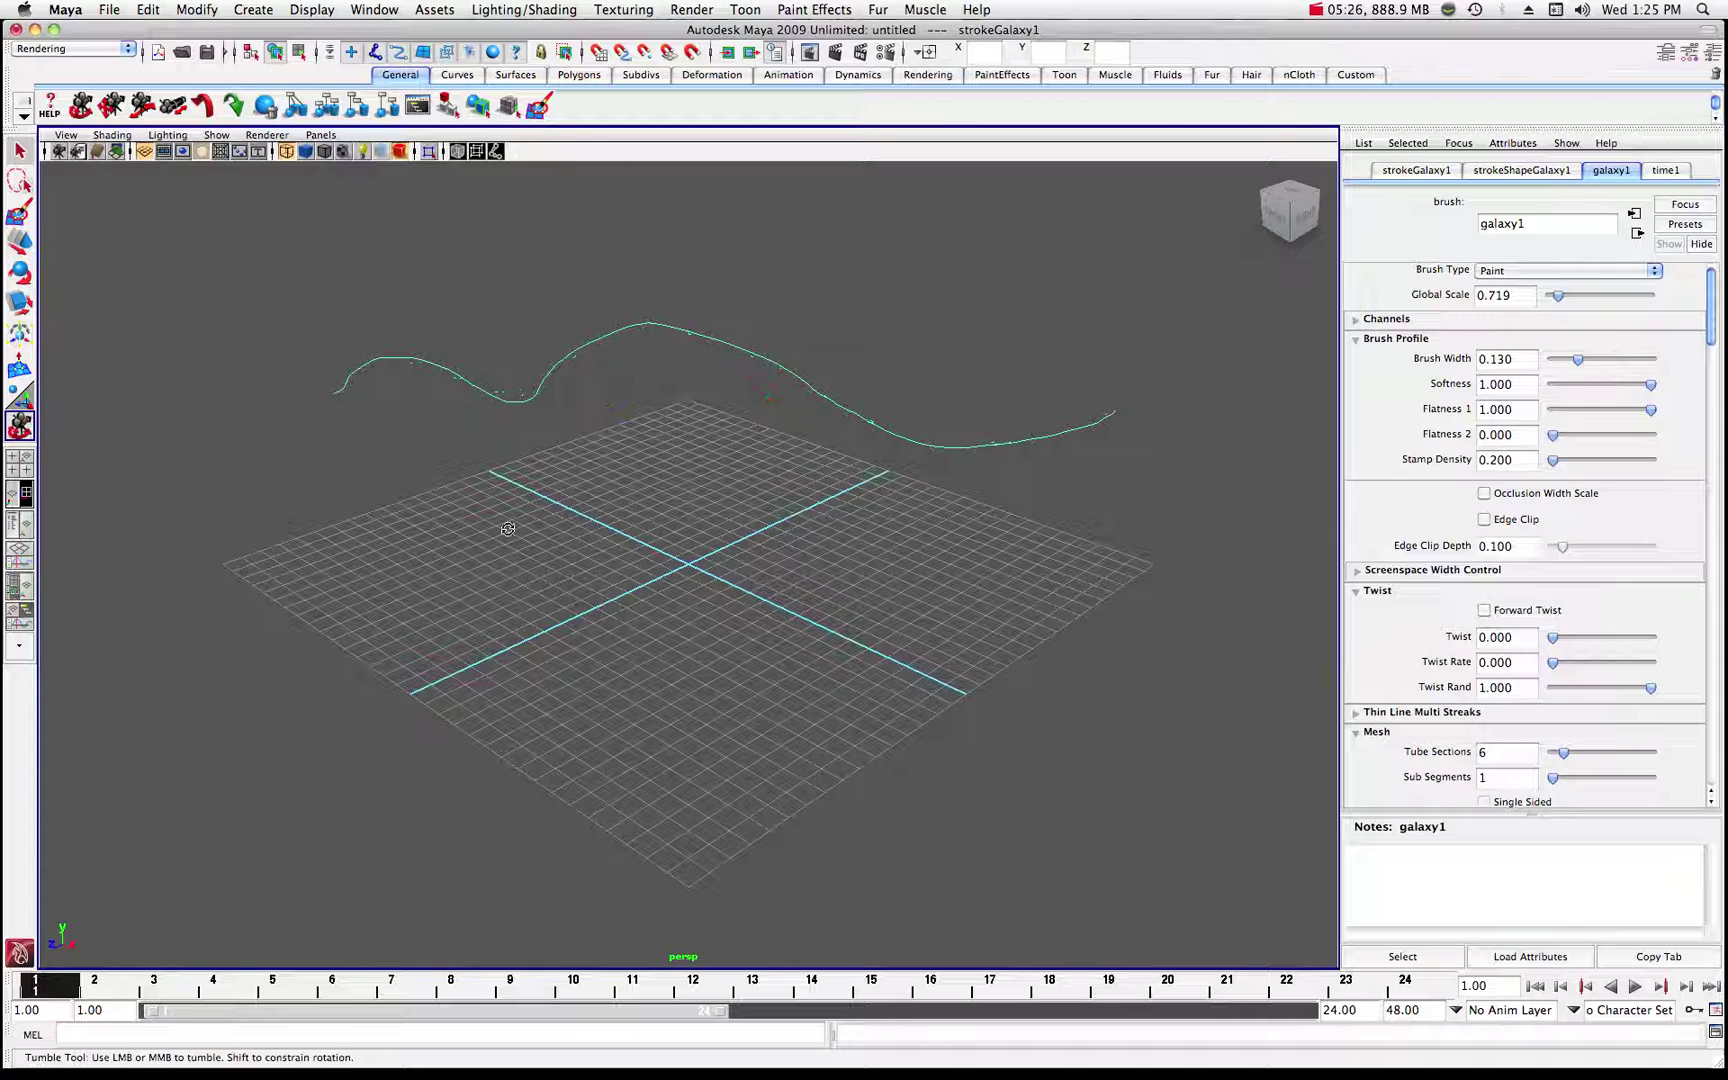
drag(501, 521, 548, 537)
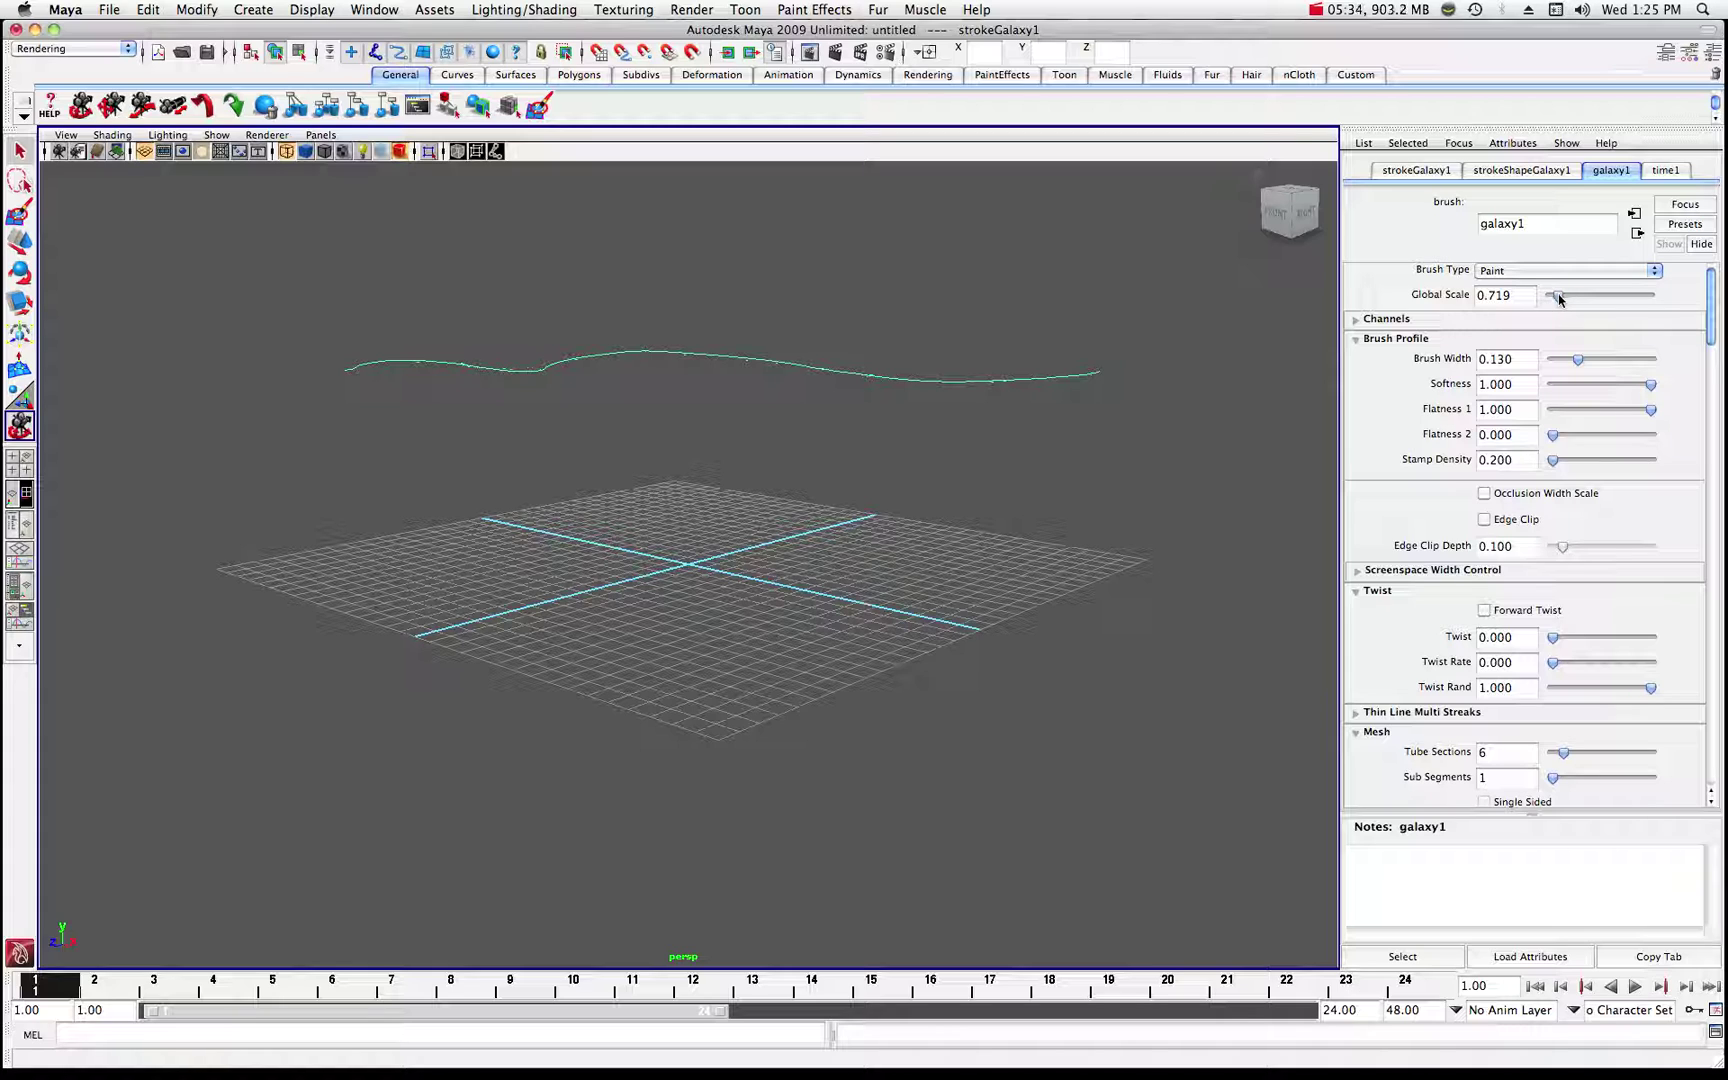
drag(1557, 297, 1611, 300)
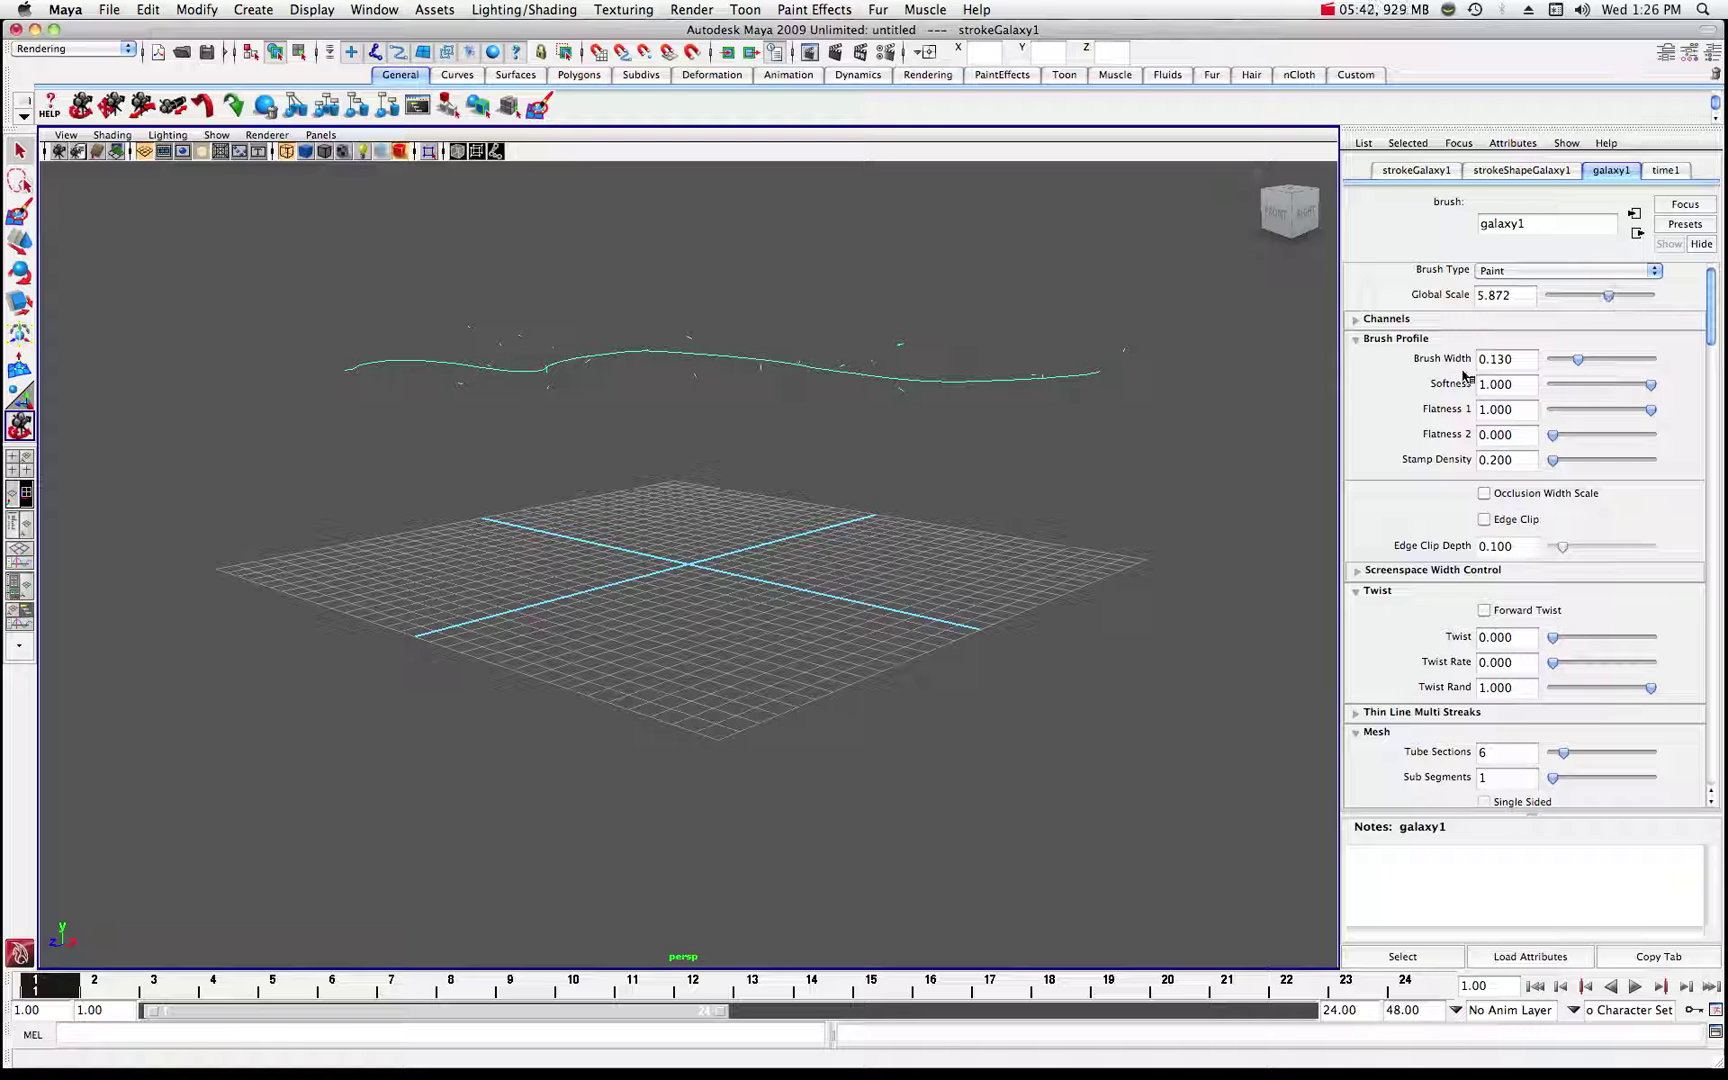
- Frame the galaxy stroke closer in the perspective view and test-render it with Maya Software
click(110, 106)
drag(250, 310, 221, 357)
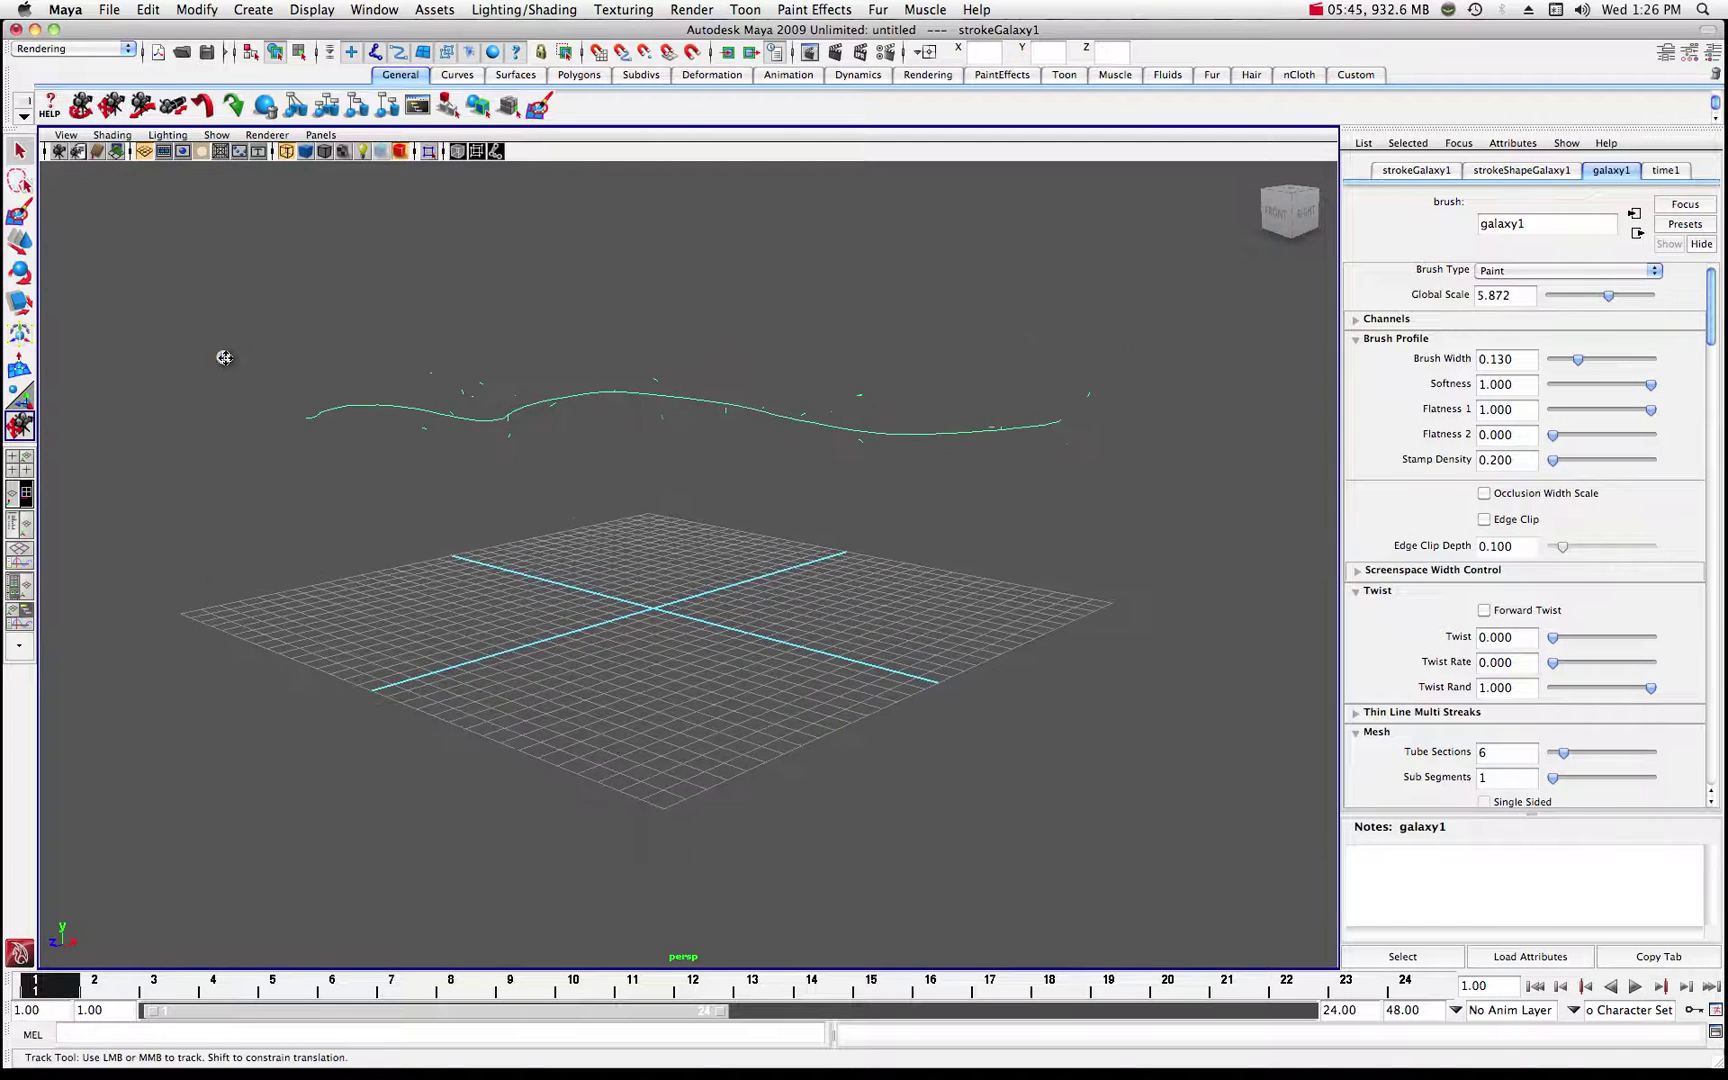
scroll(822, 338, up, 5)
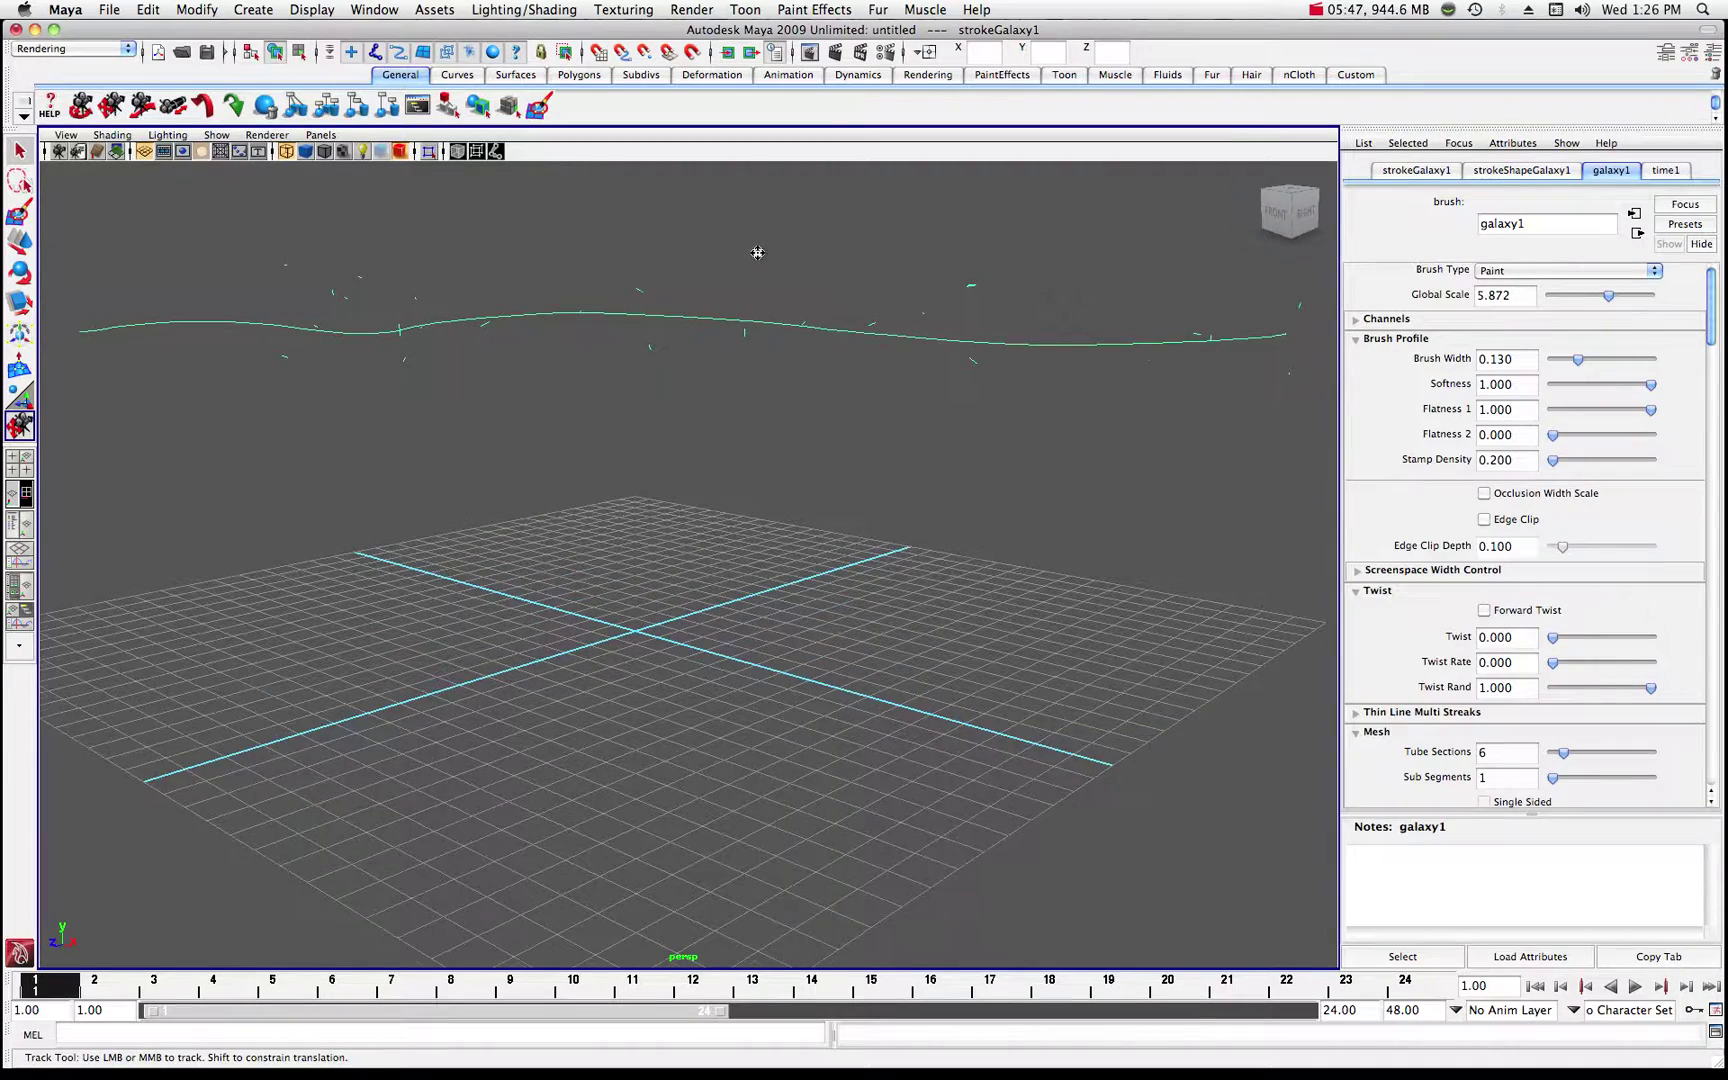
mouse_move(755, 252)
mouse_down()
mouse_move(721, 336)
mouse_move(729, 312)
mouse_move(806, 317)
mouse_up()
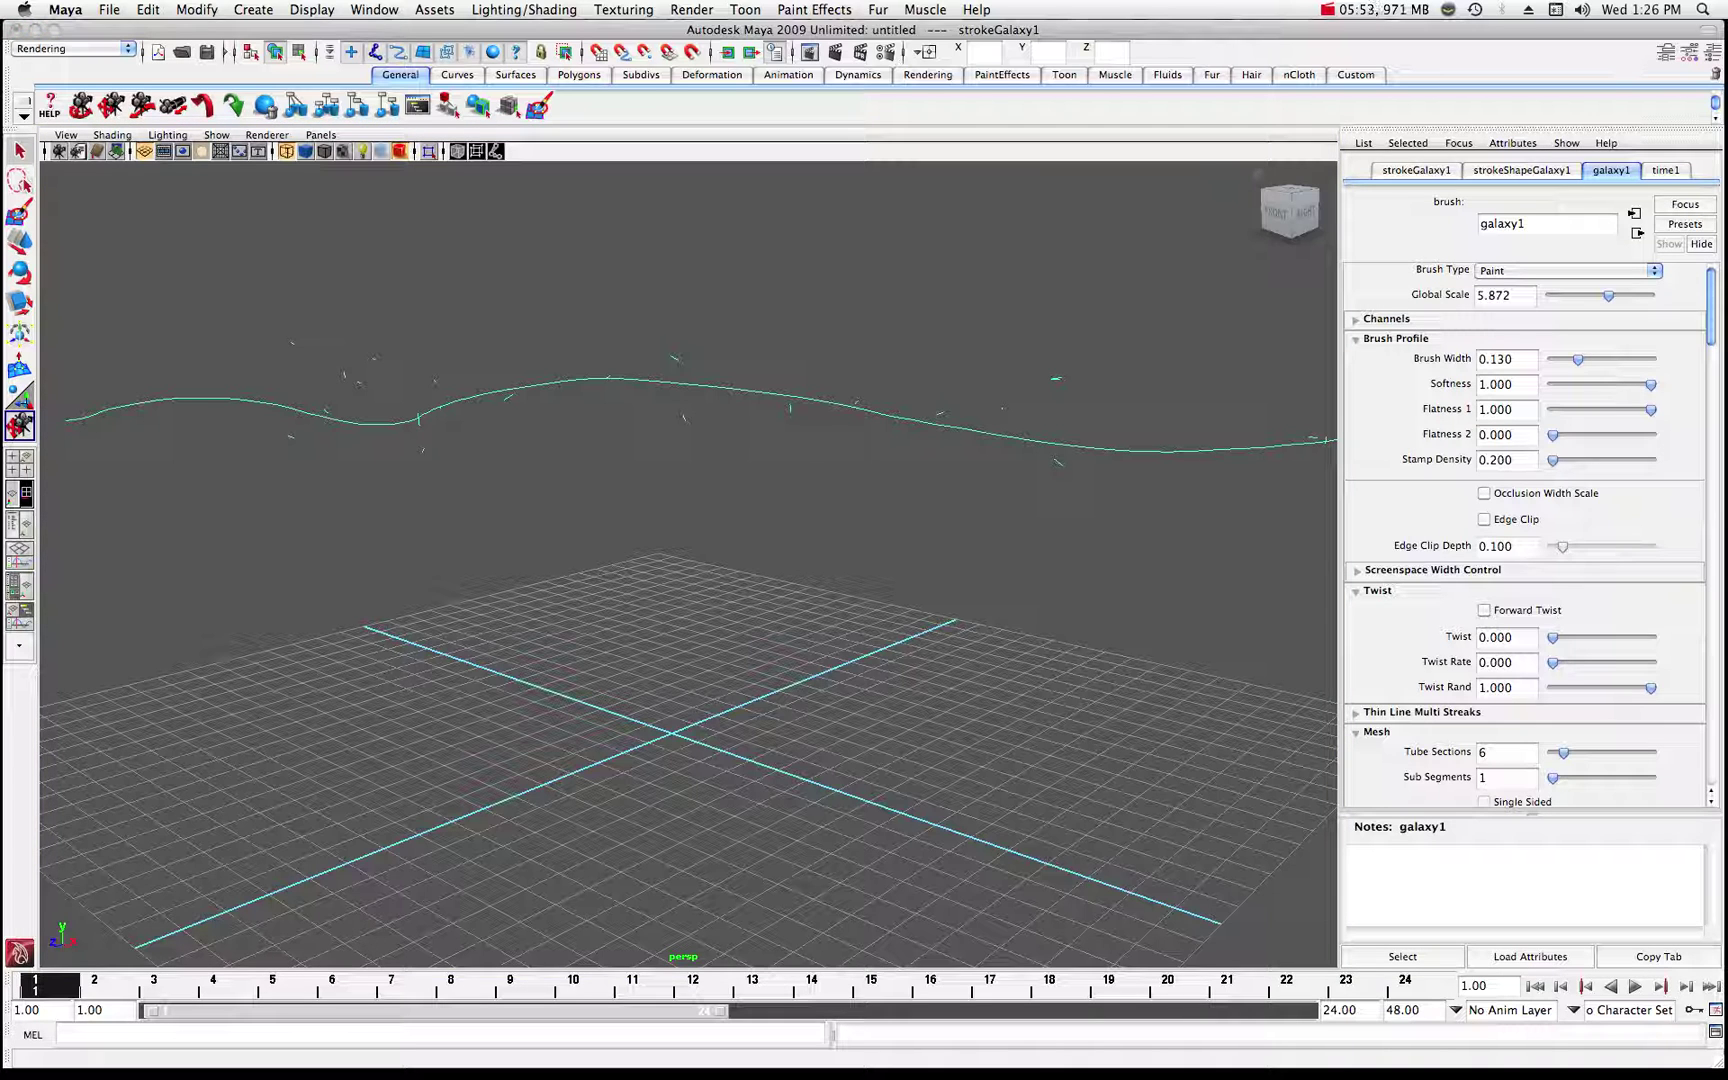
click(835, 51)
drag(810, 121, 478, 176)
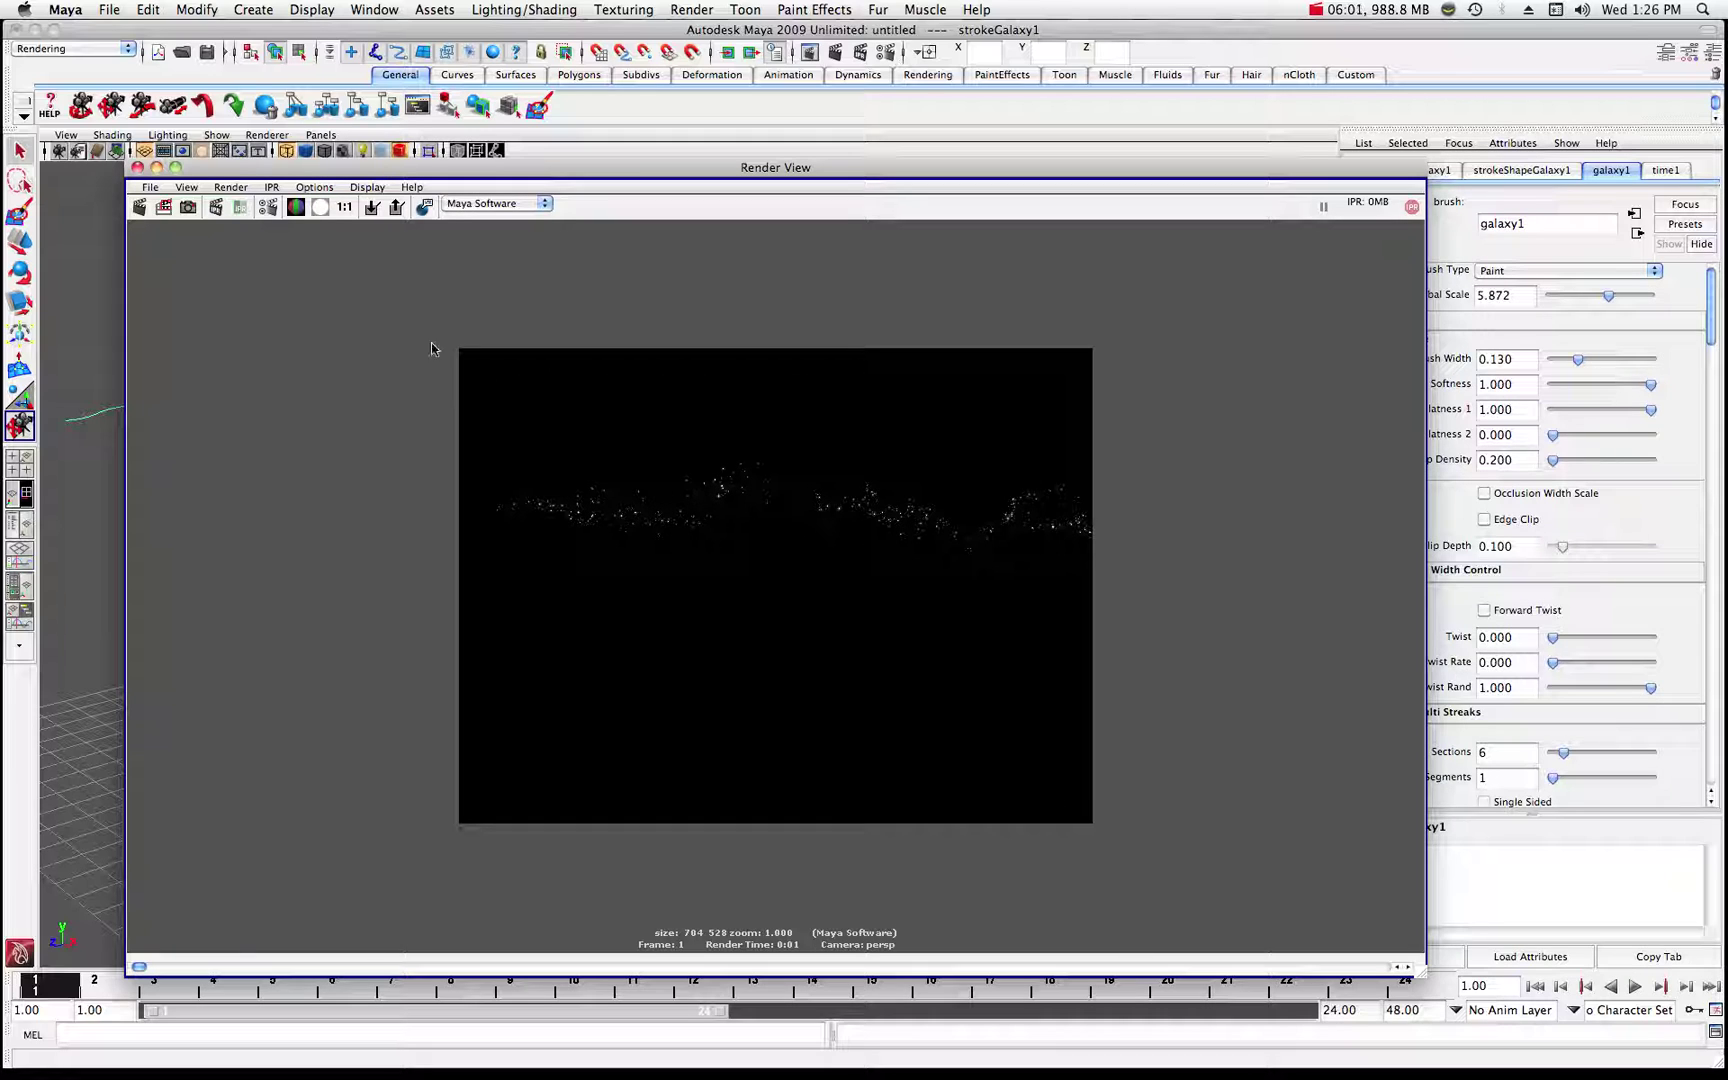
click(157, 168)
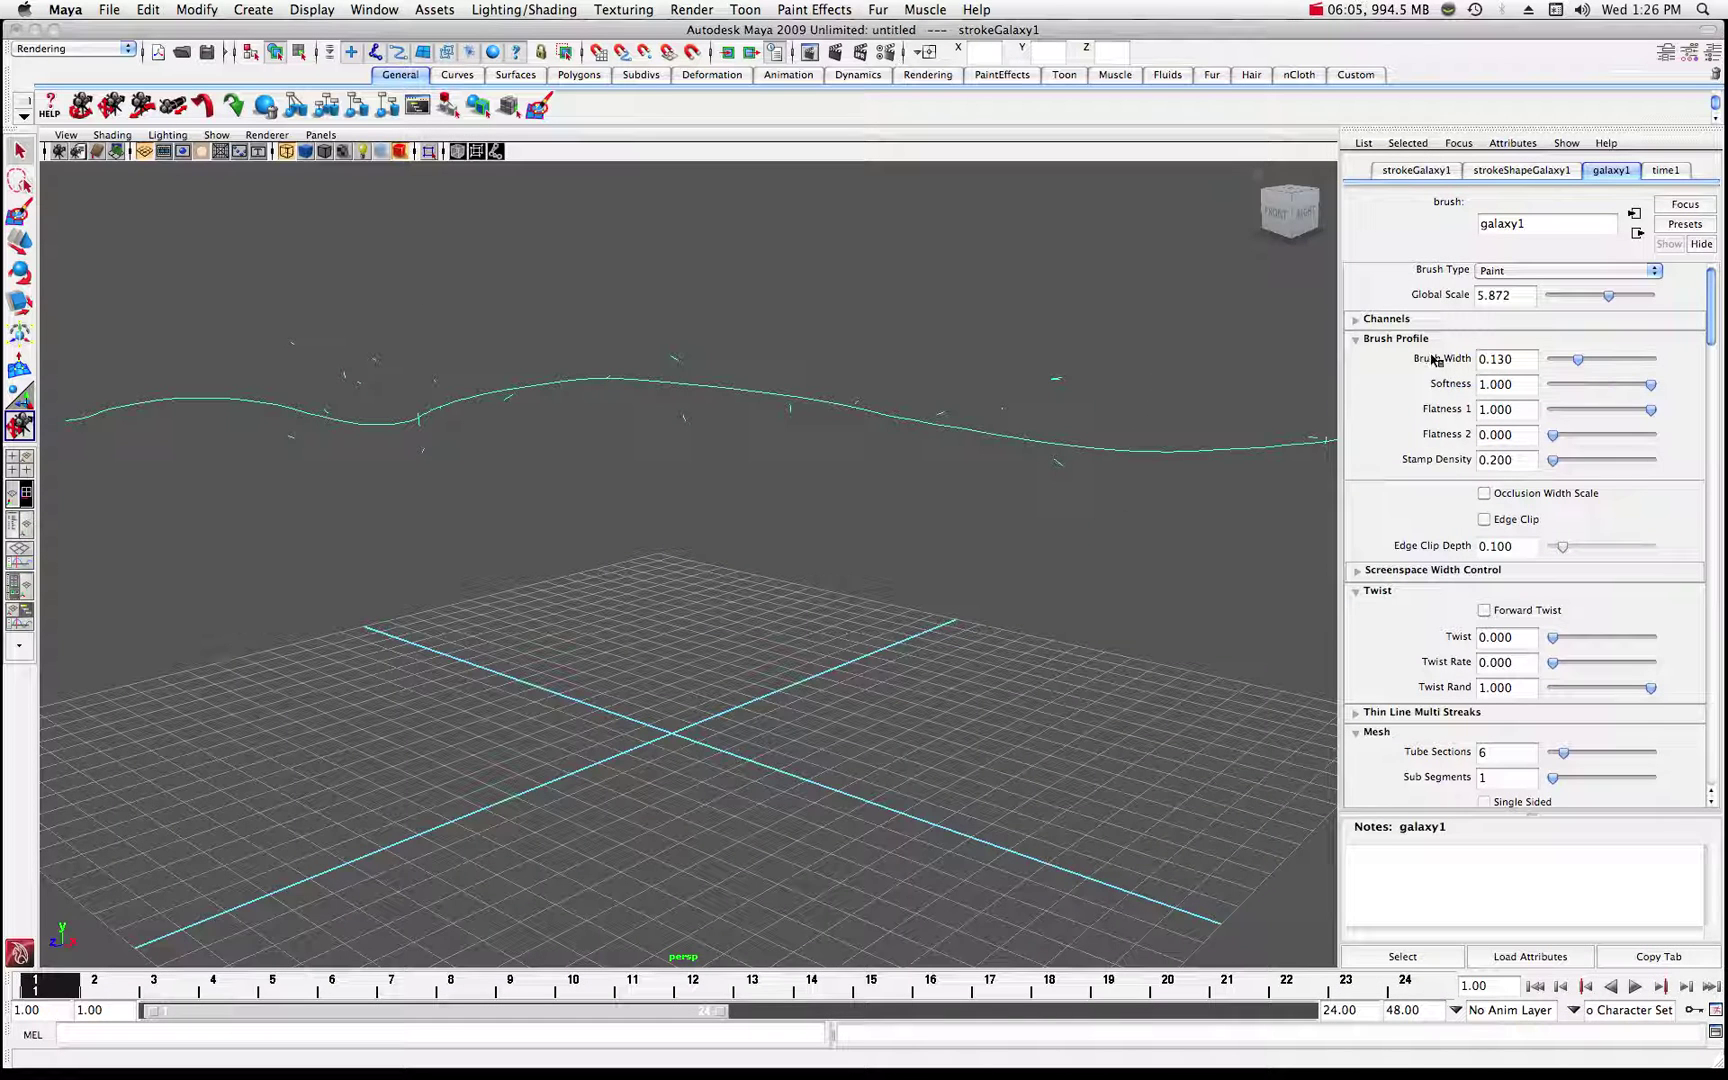
- Set the galaxy1 Brush Width to 0.275 and Global Scale to 8.624, and re-render the perspective view
drag(1576, 364, 1607, 362)
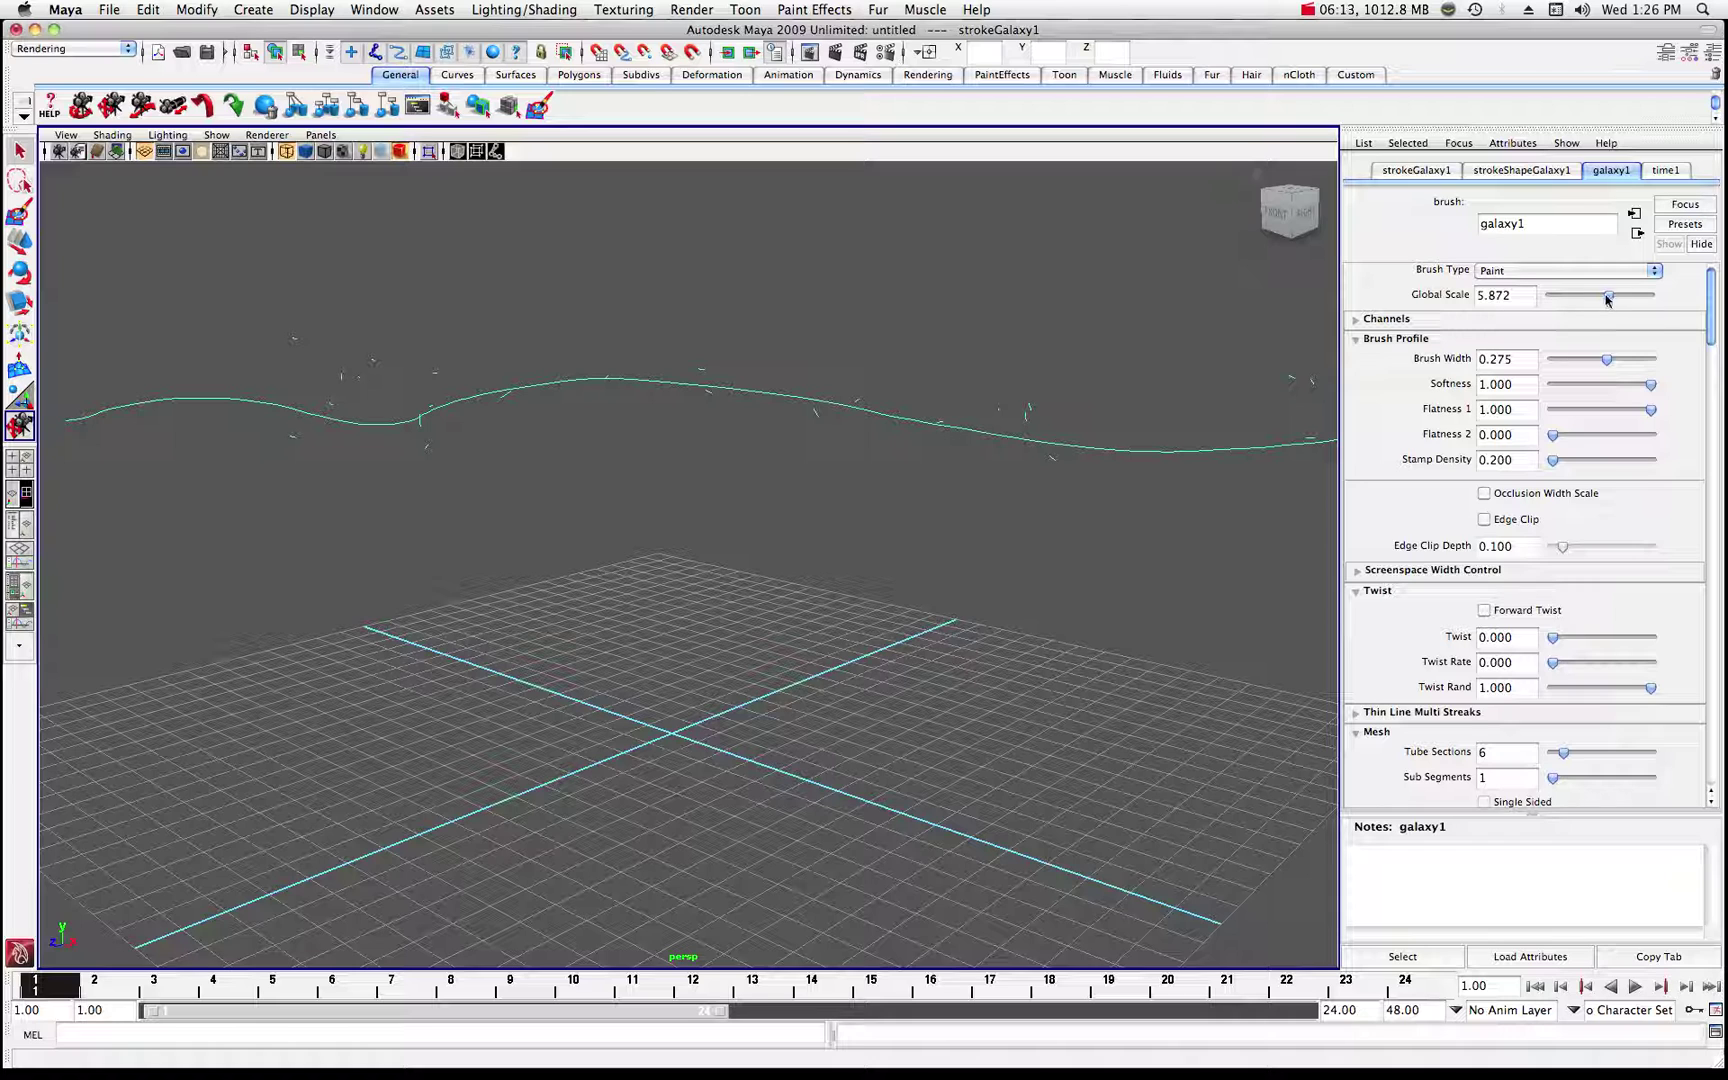
drag(1607, 298, 1633, 301)
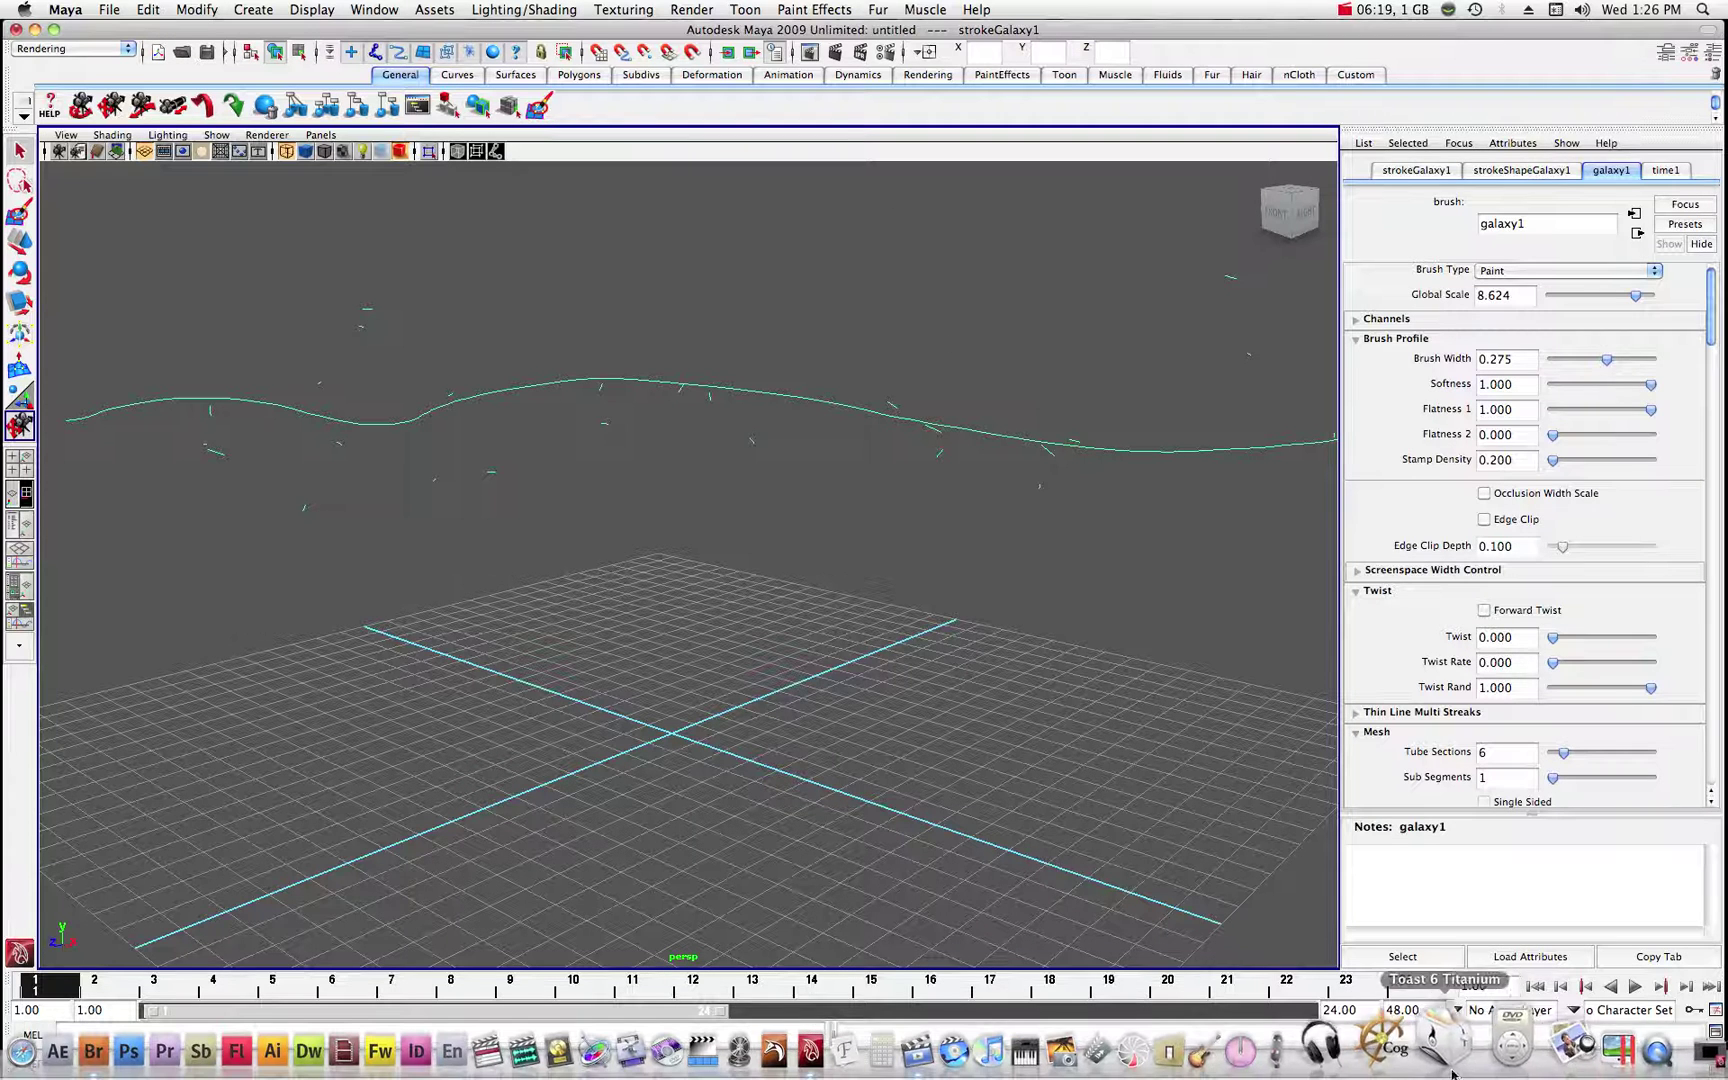
click(1617, 1030)
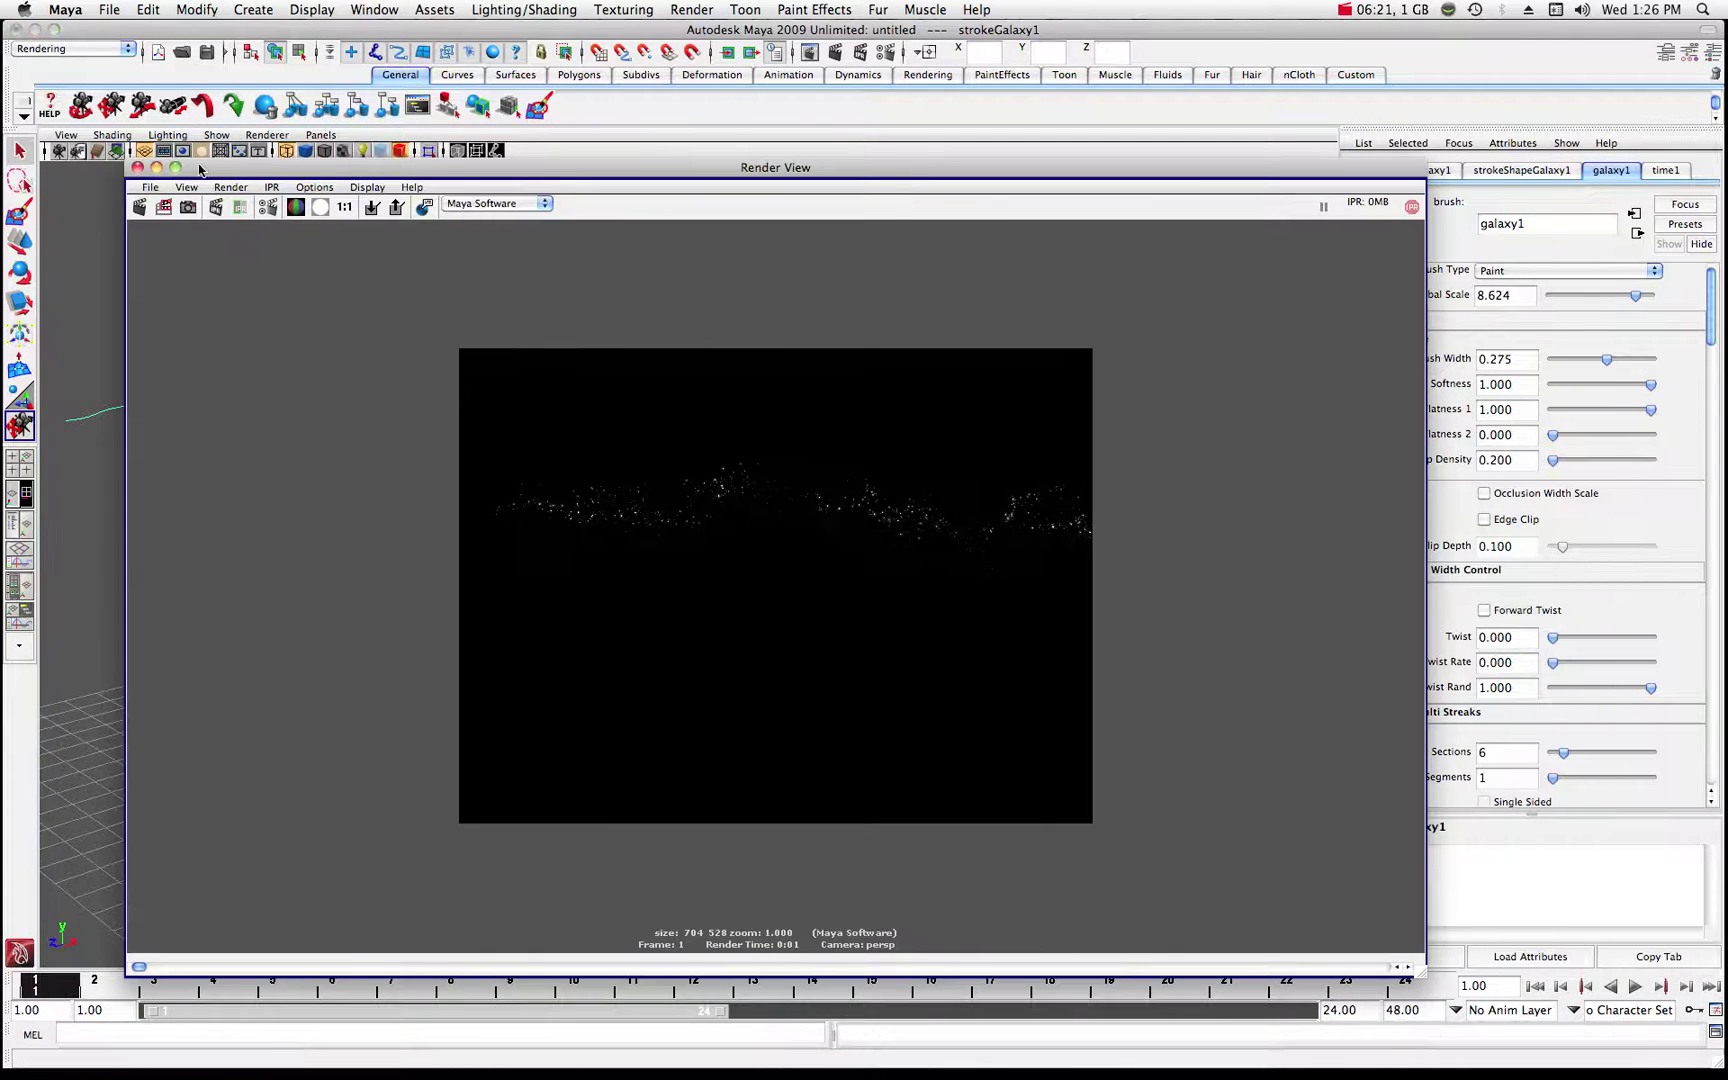
click(145, 207)
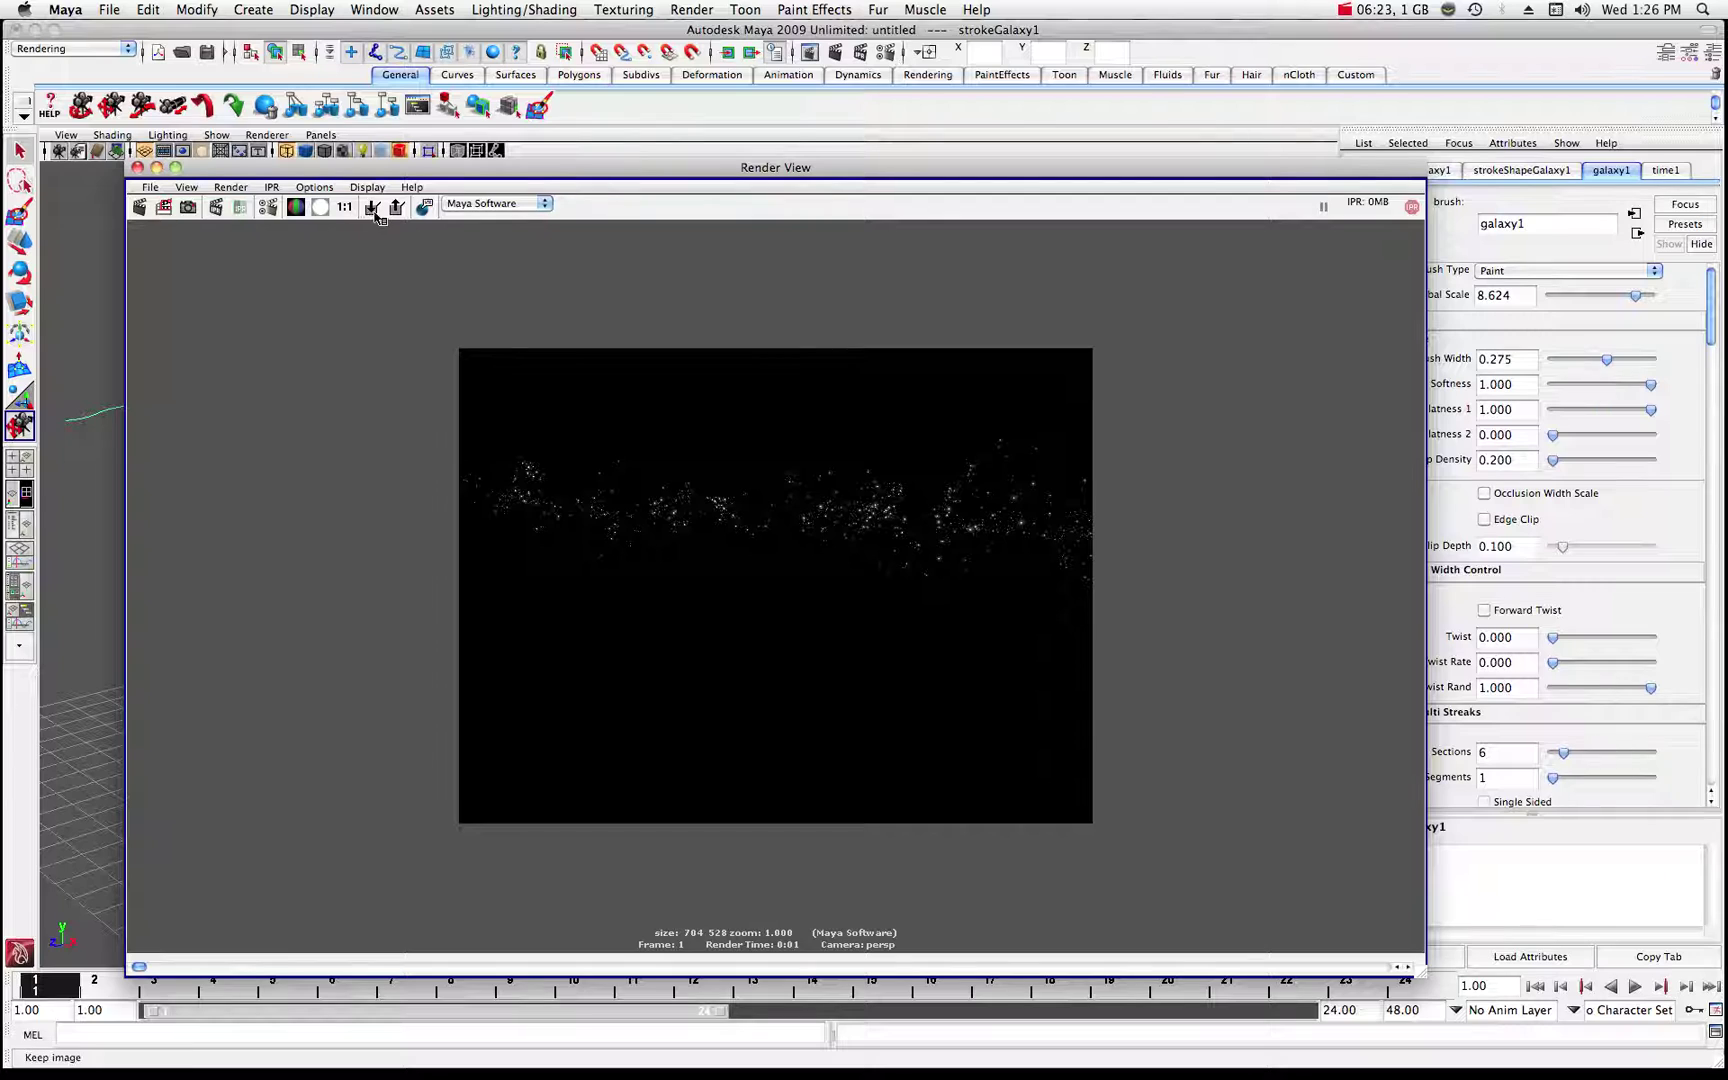
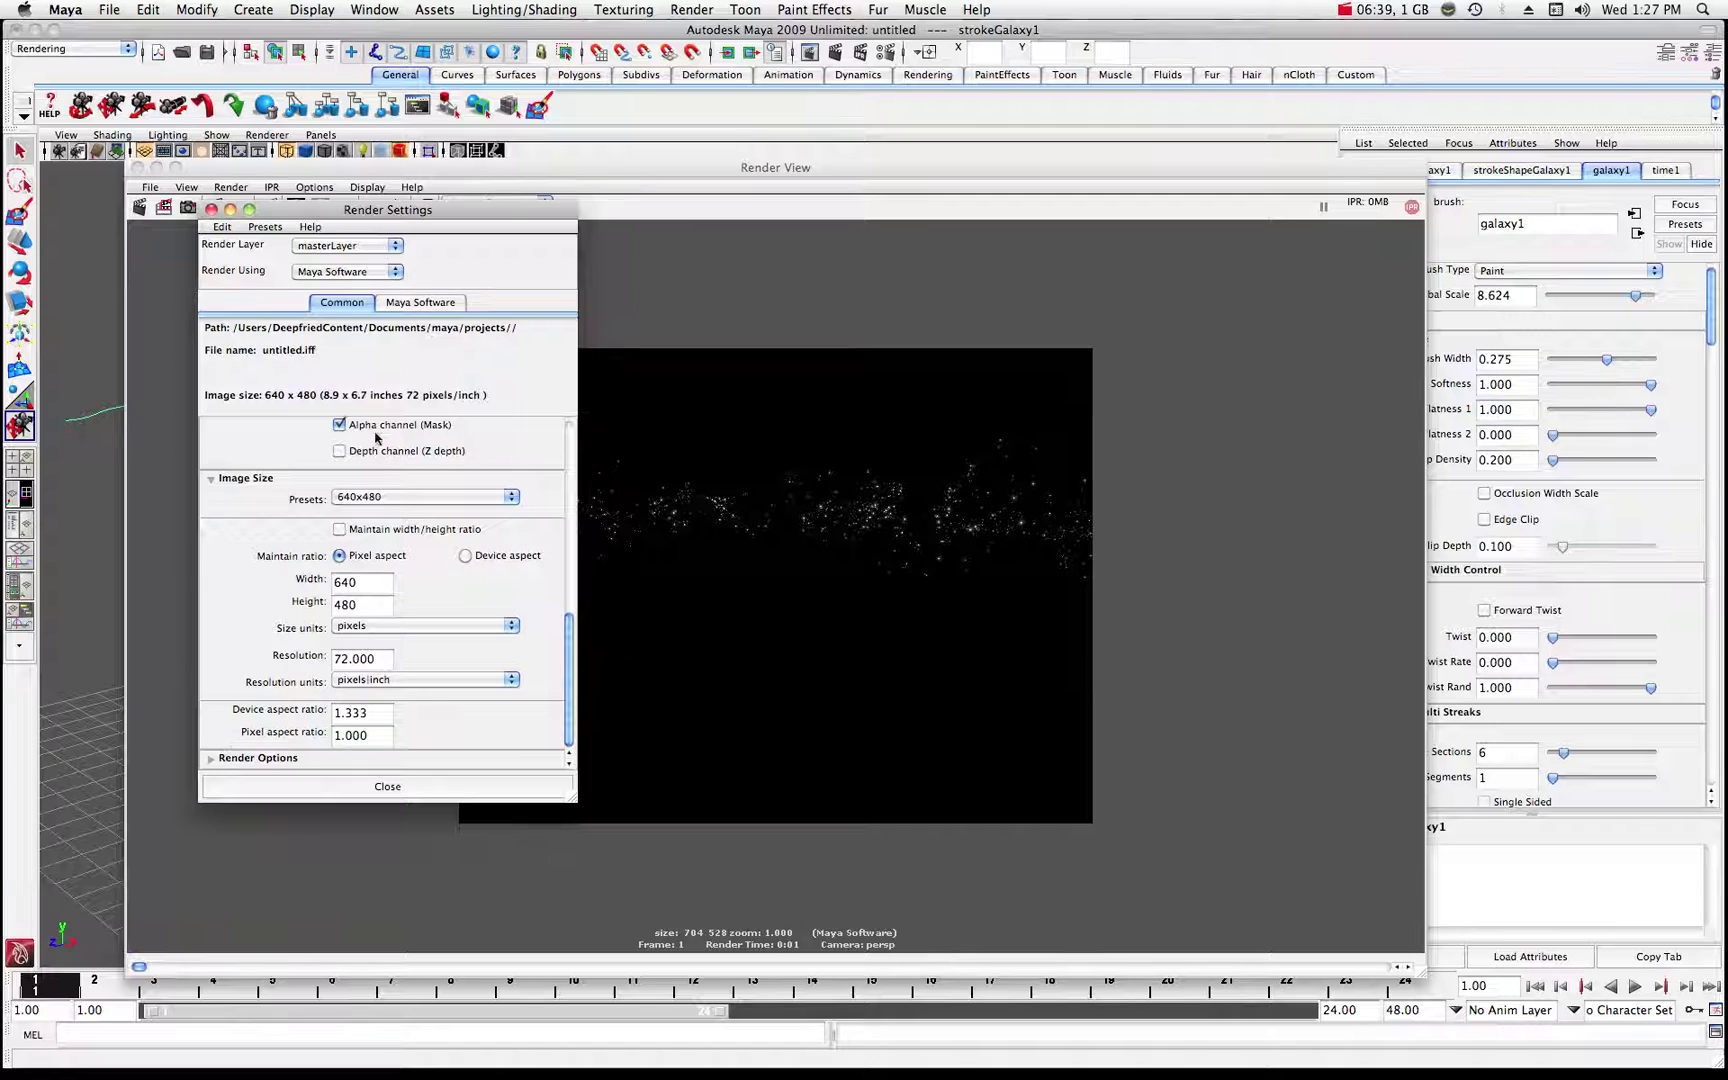
- Review the image size presets in the render settings, keeping 640x480
click(511, 497)
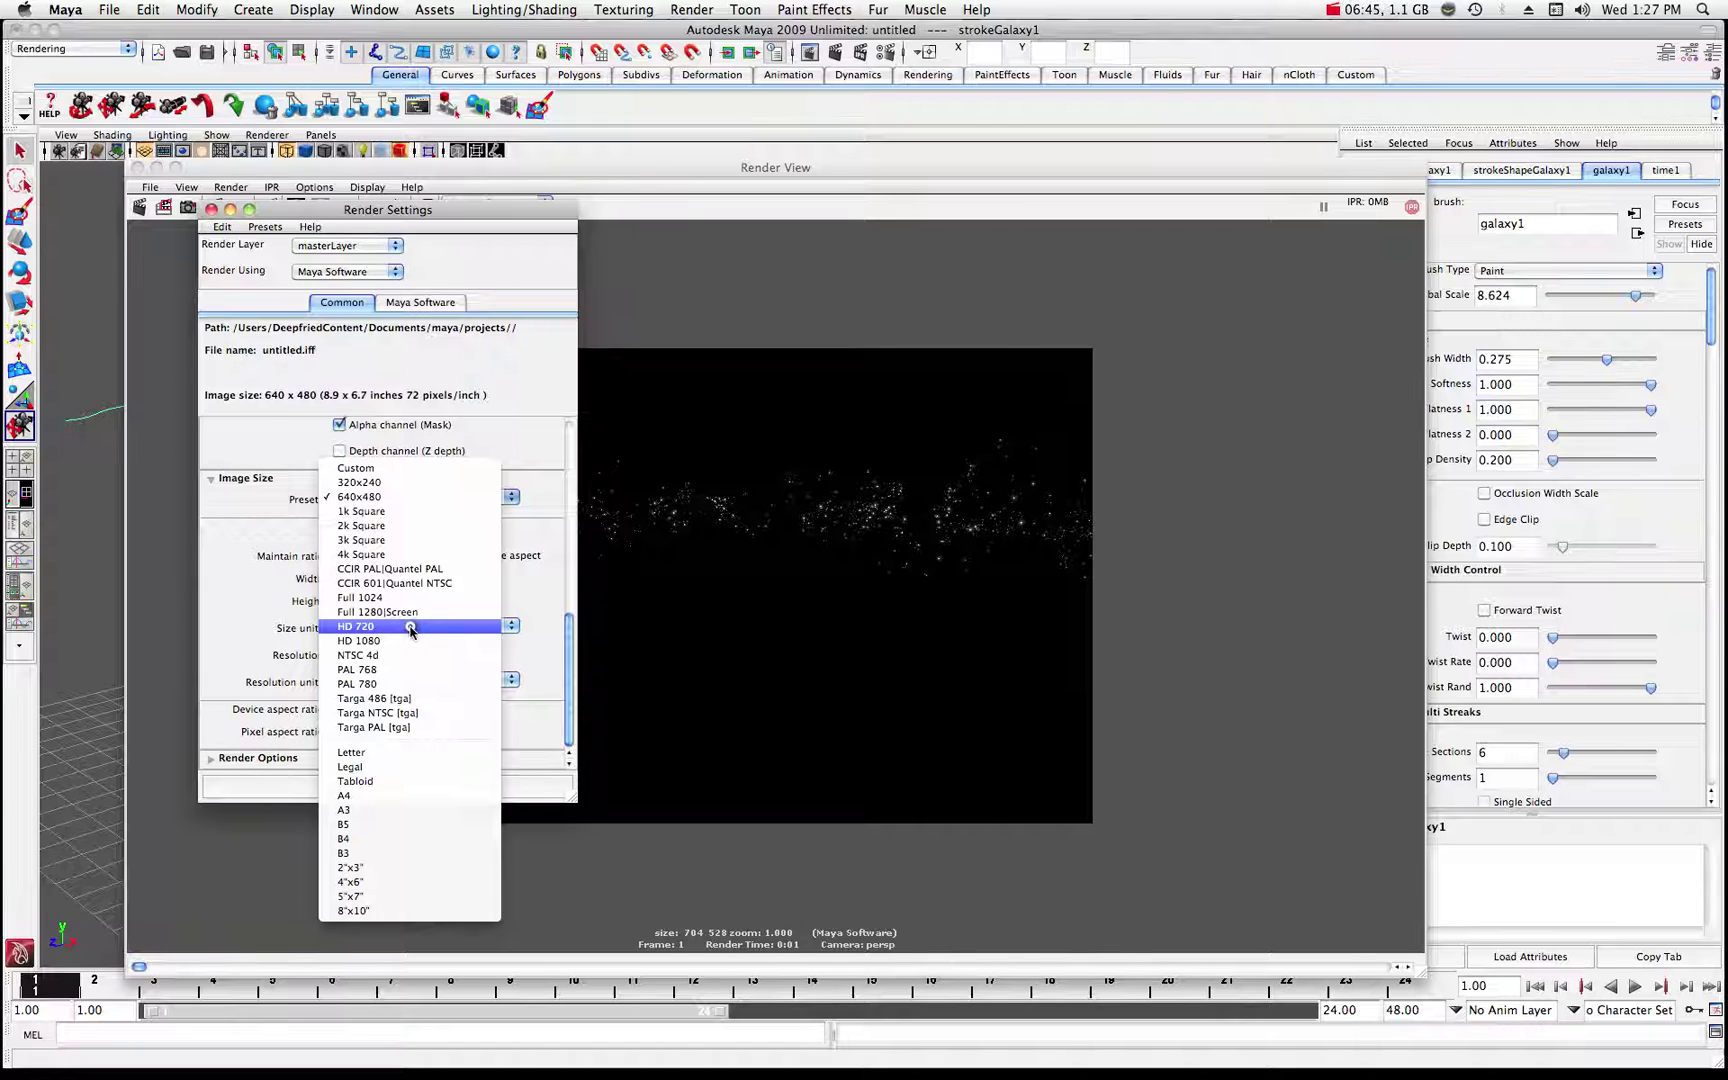
click(418, 500)
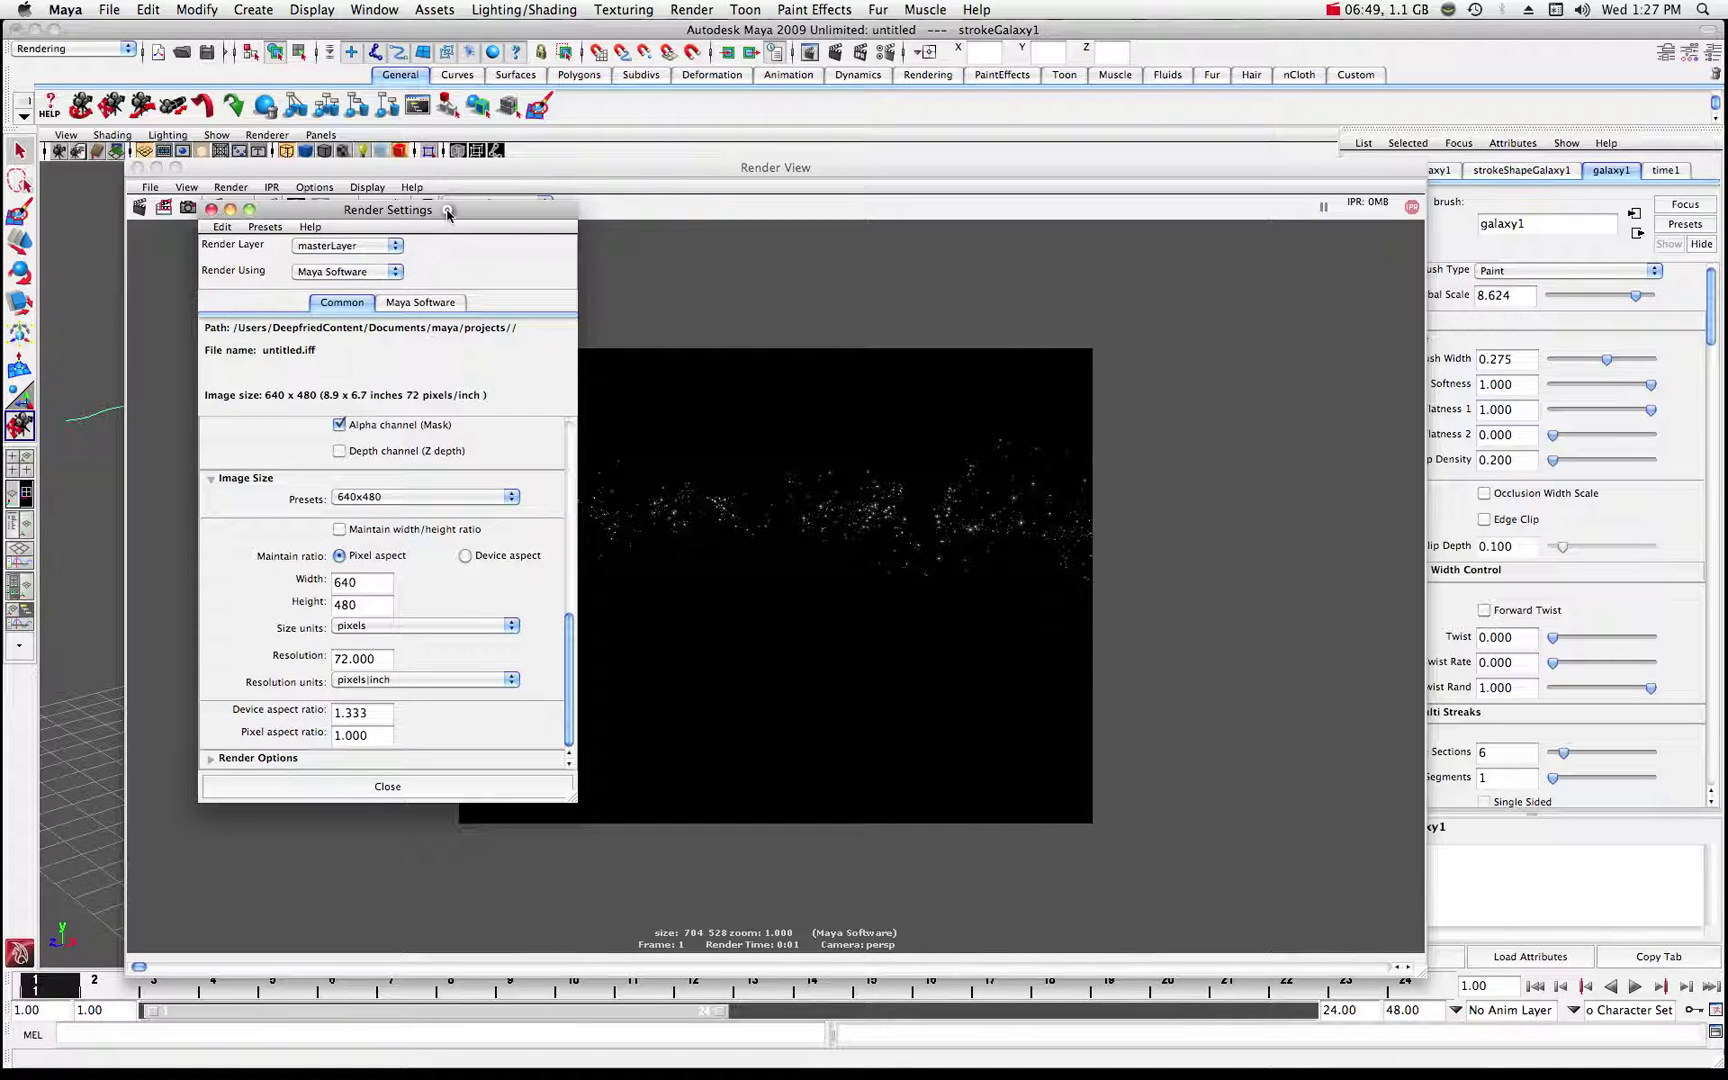
drag(447, 213, 1572, 228)
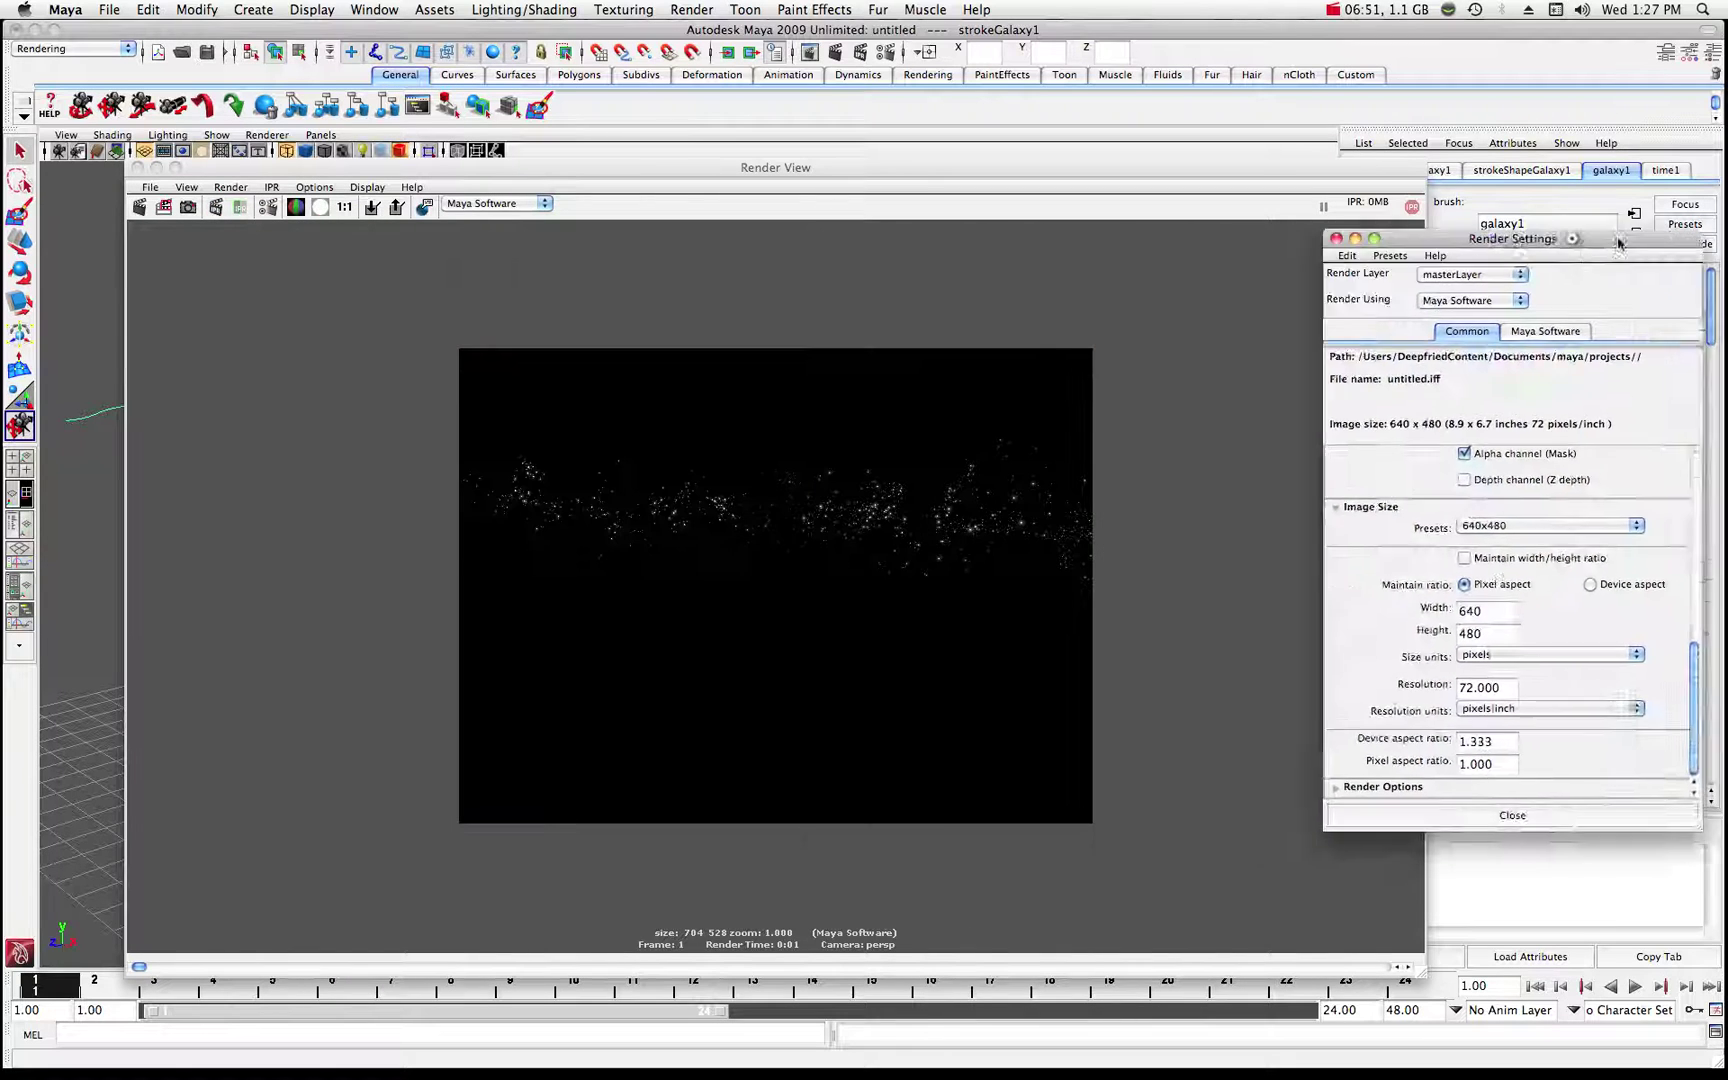
drag(1351, 395, 969, 282)
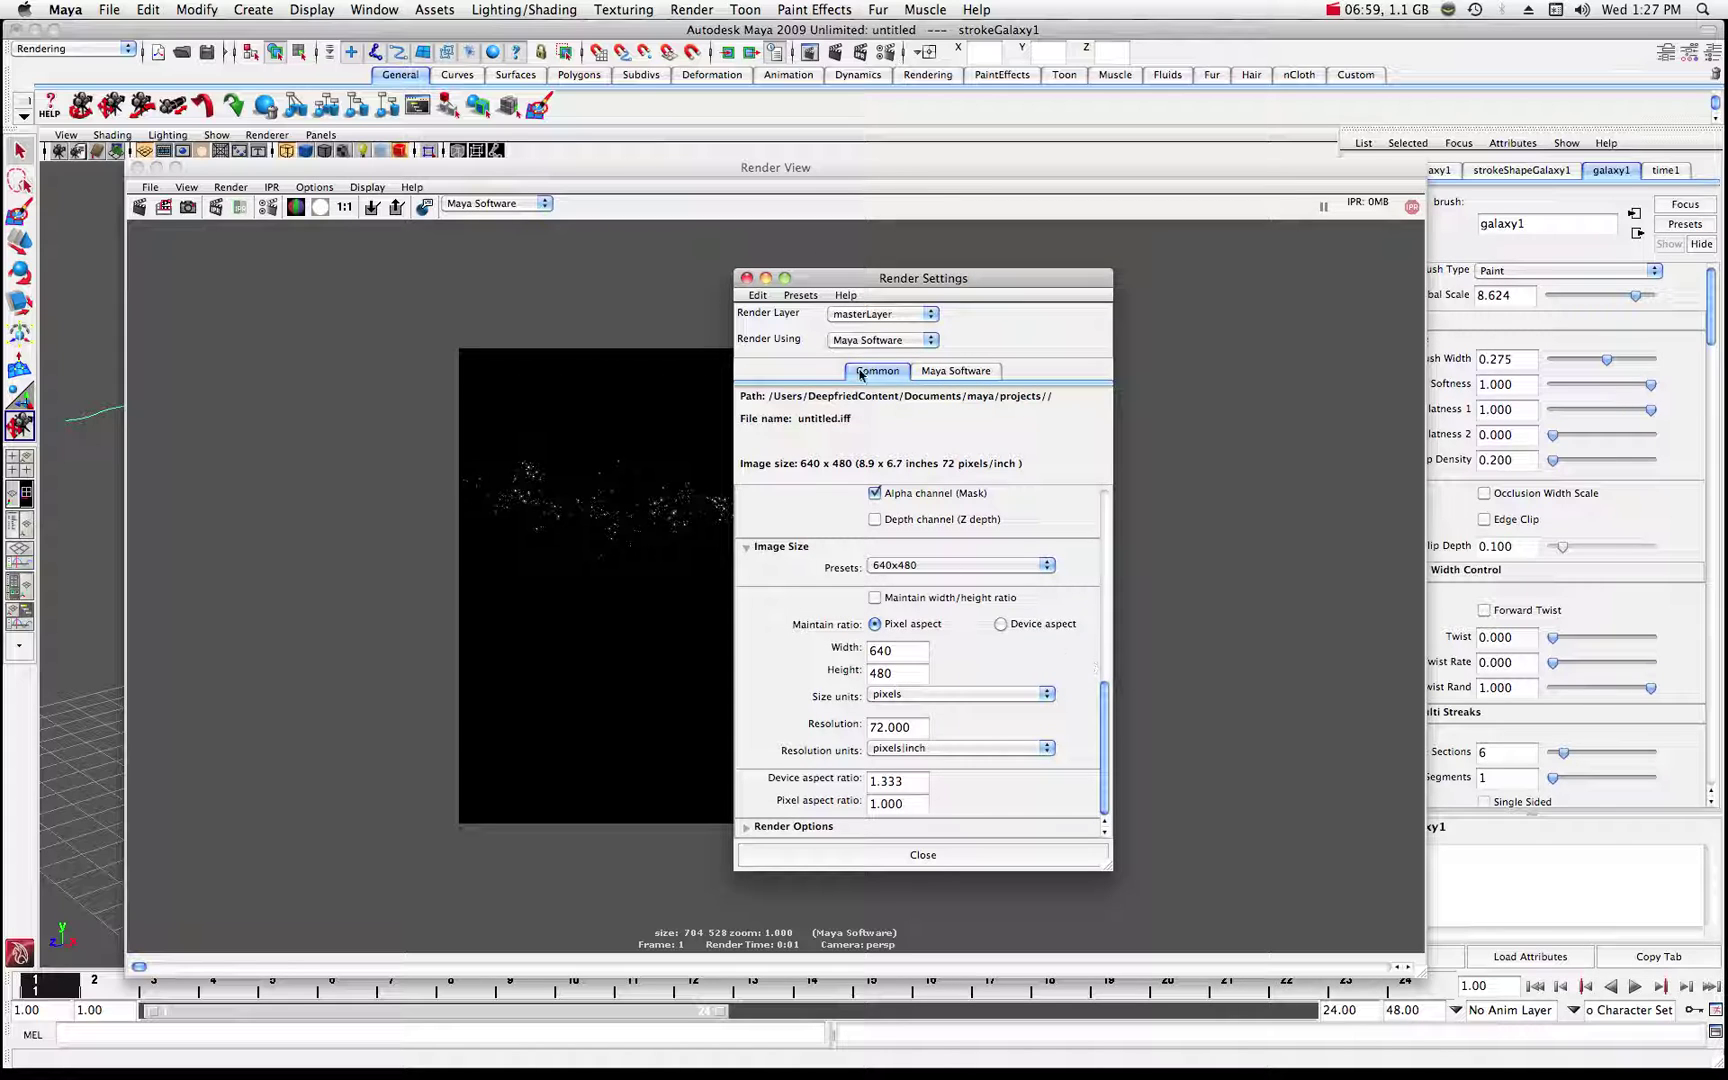
- Enable Oversample in the Paint Effects rendering options of the Maya Software render settings and close the settings
click(966, 372)
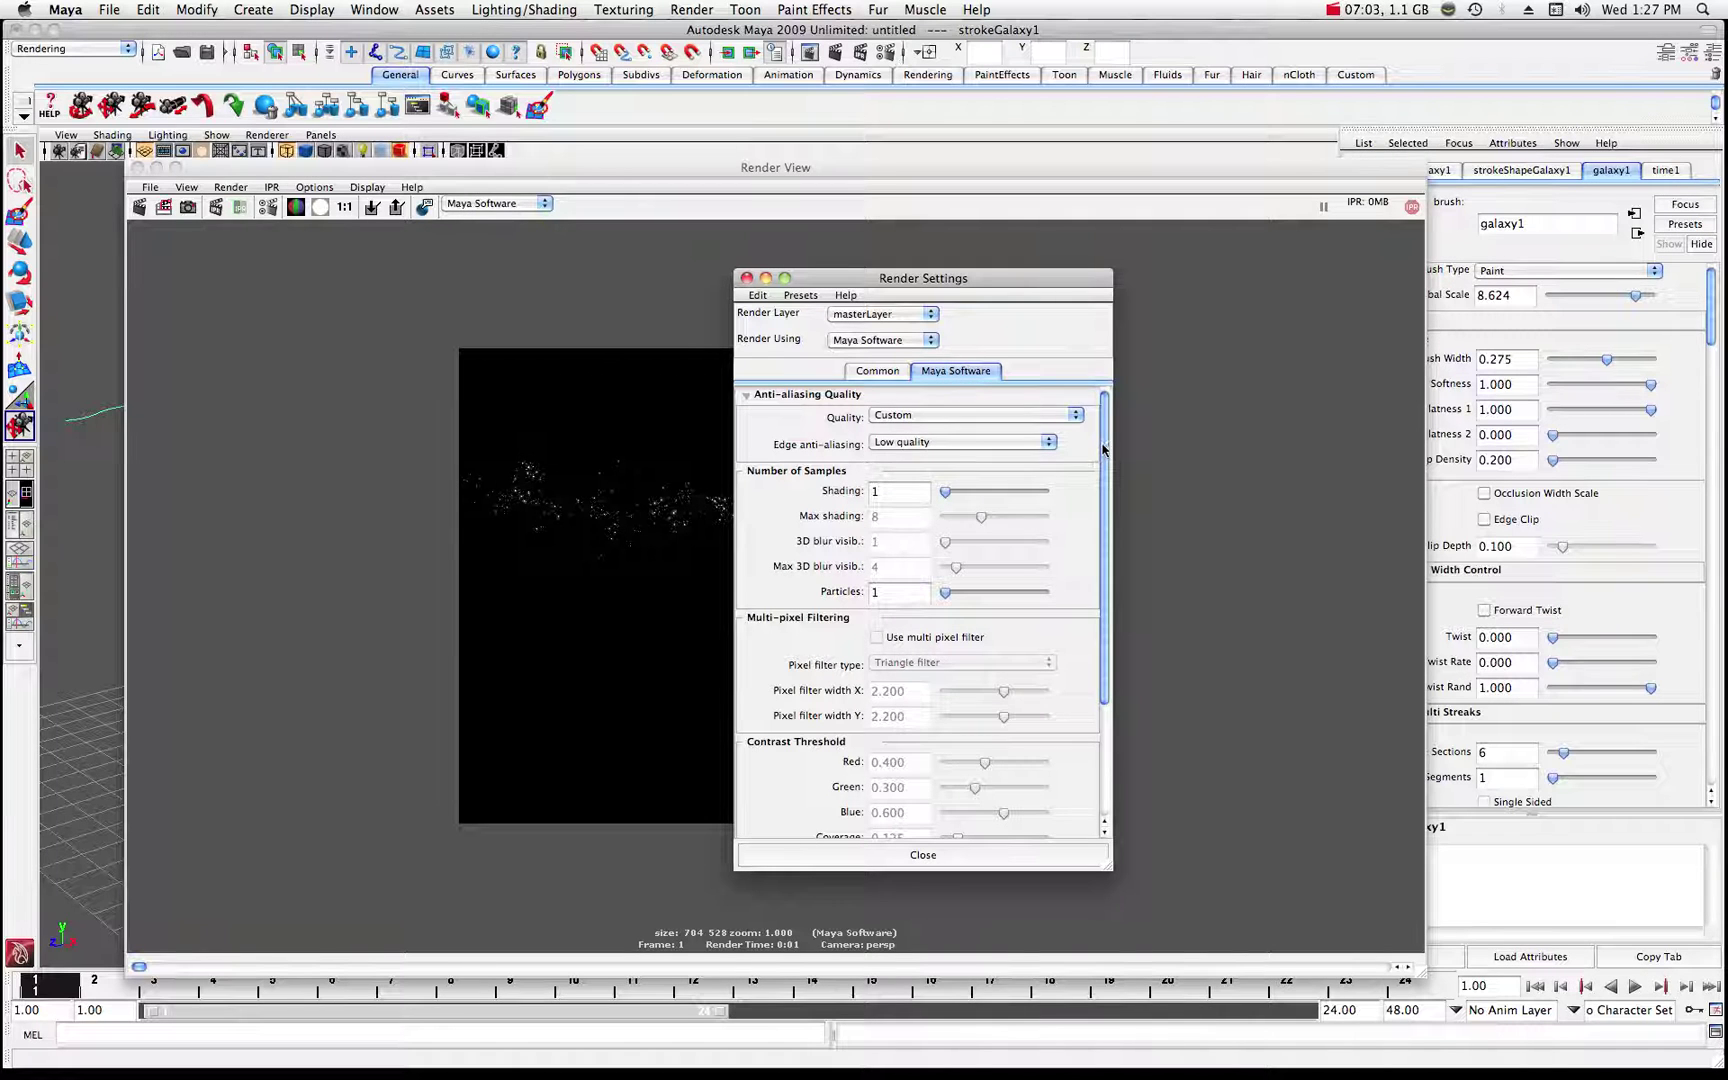
drag(1104, 449, 1103, 571)
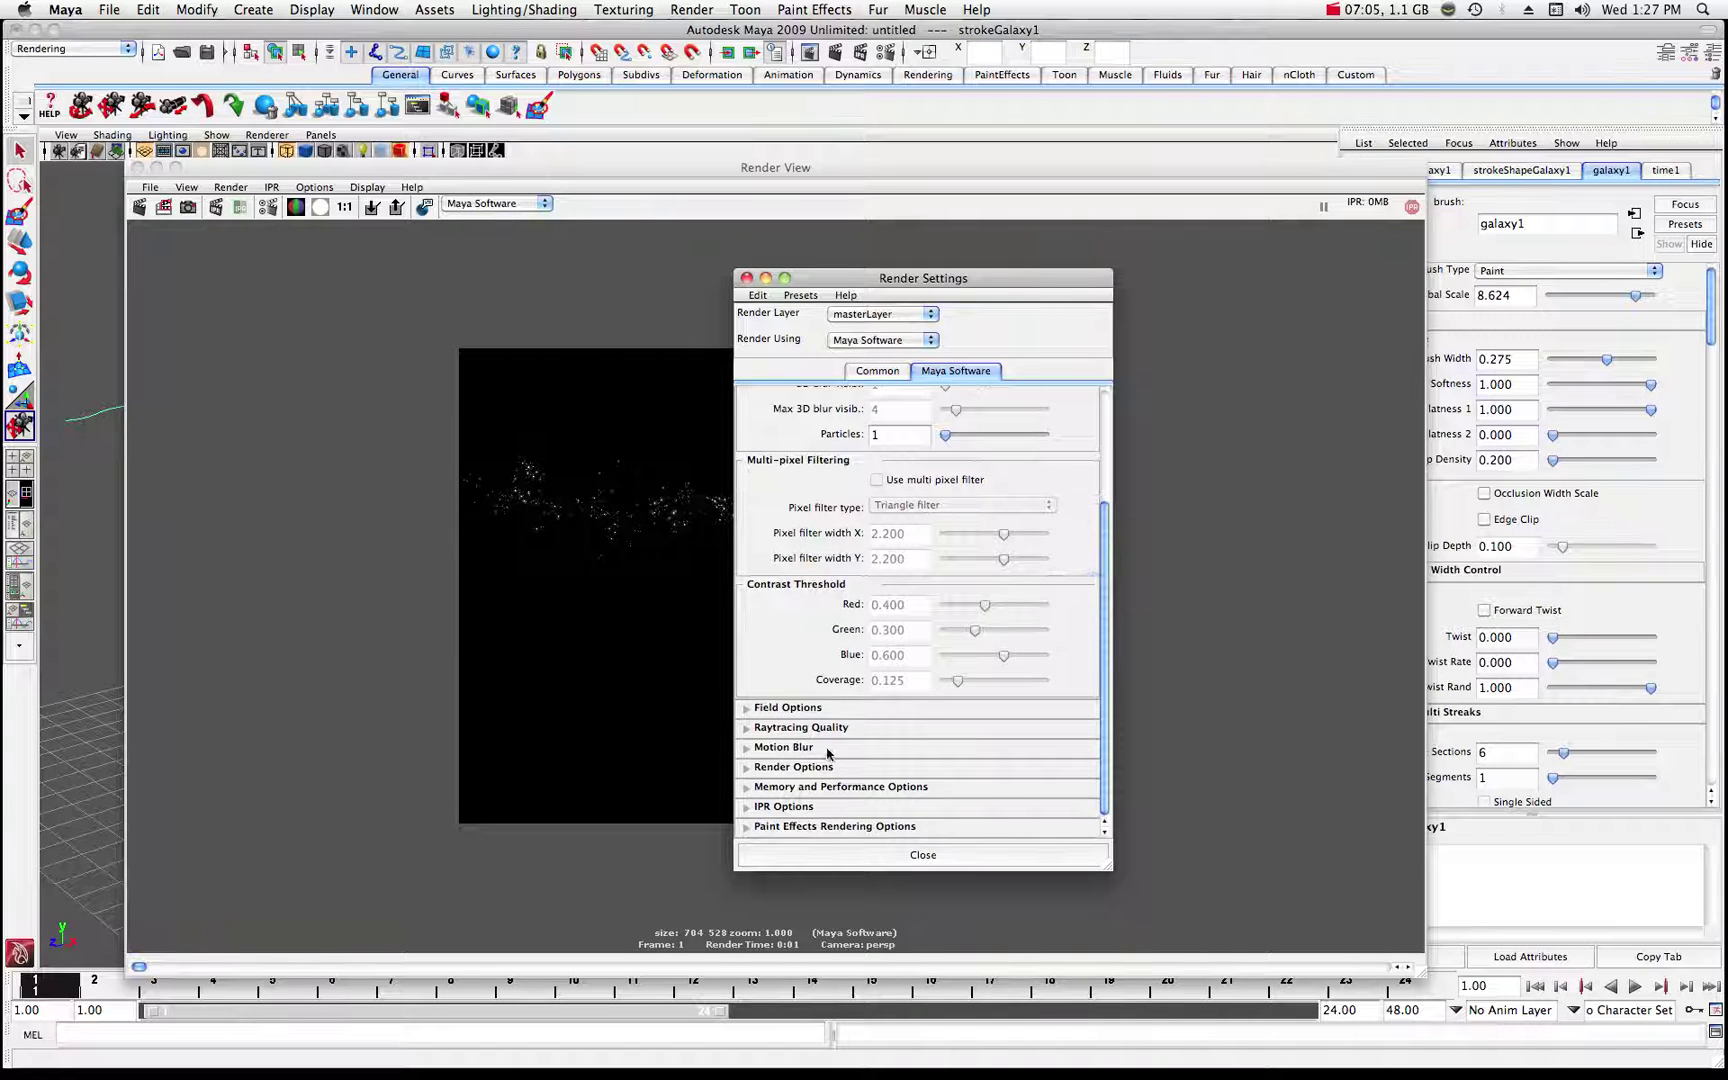
click(746, 830)
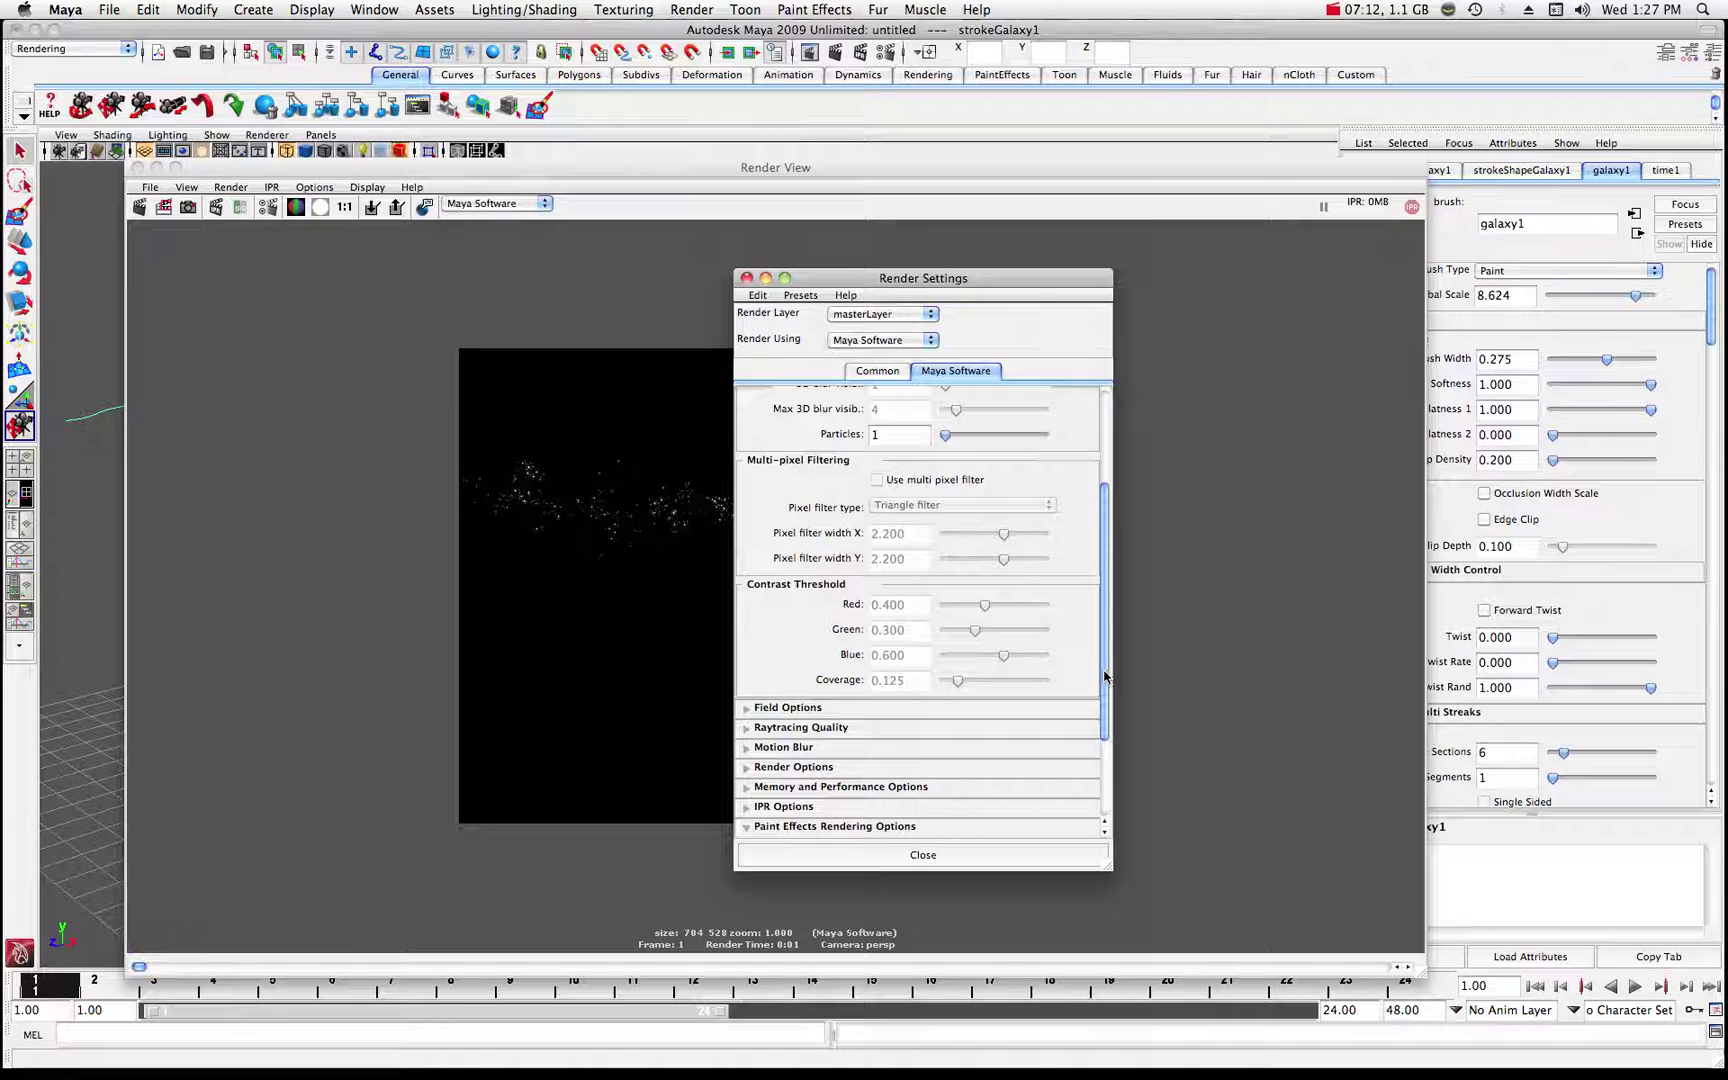
drag(1105, 676, 1097, 764)
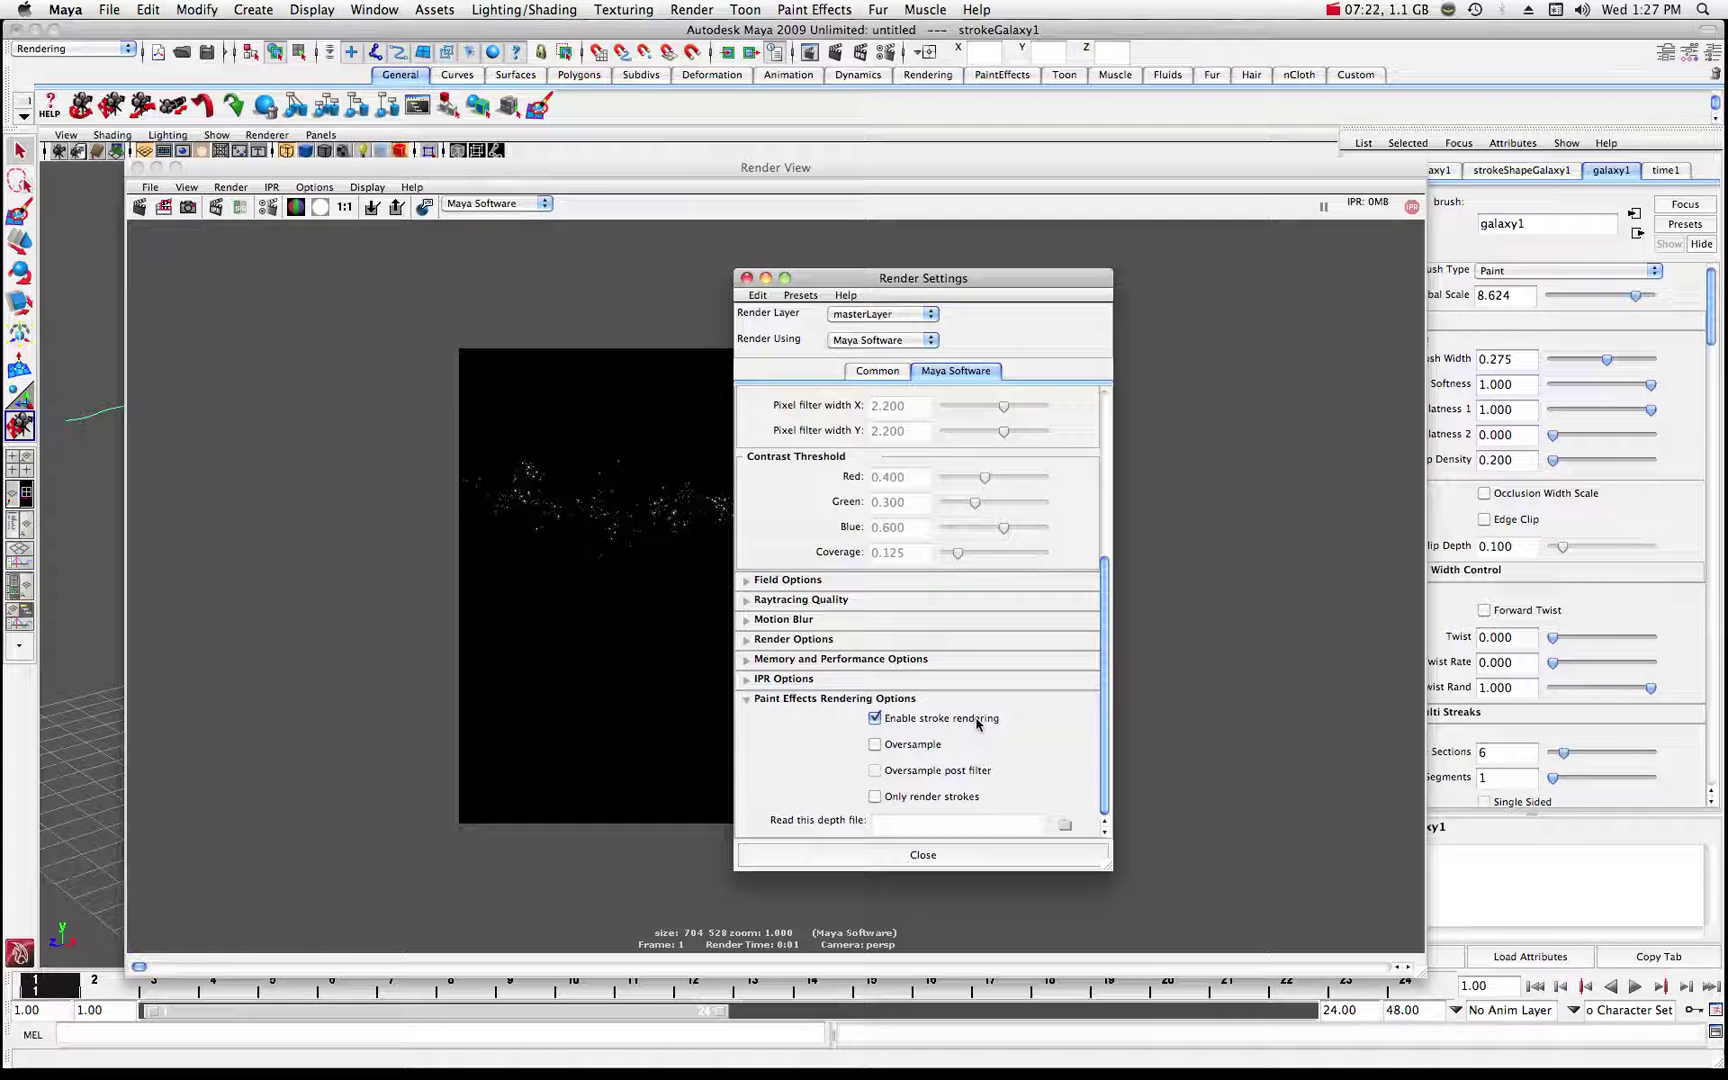
click(876, 749)
click(746, 277)
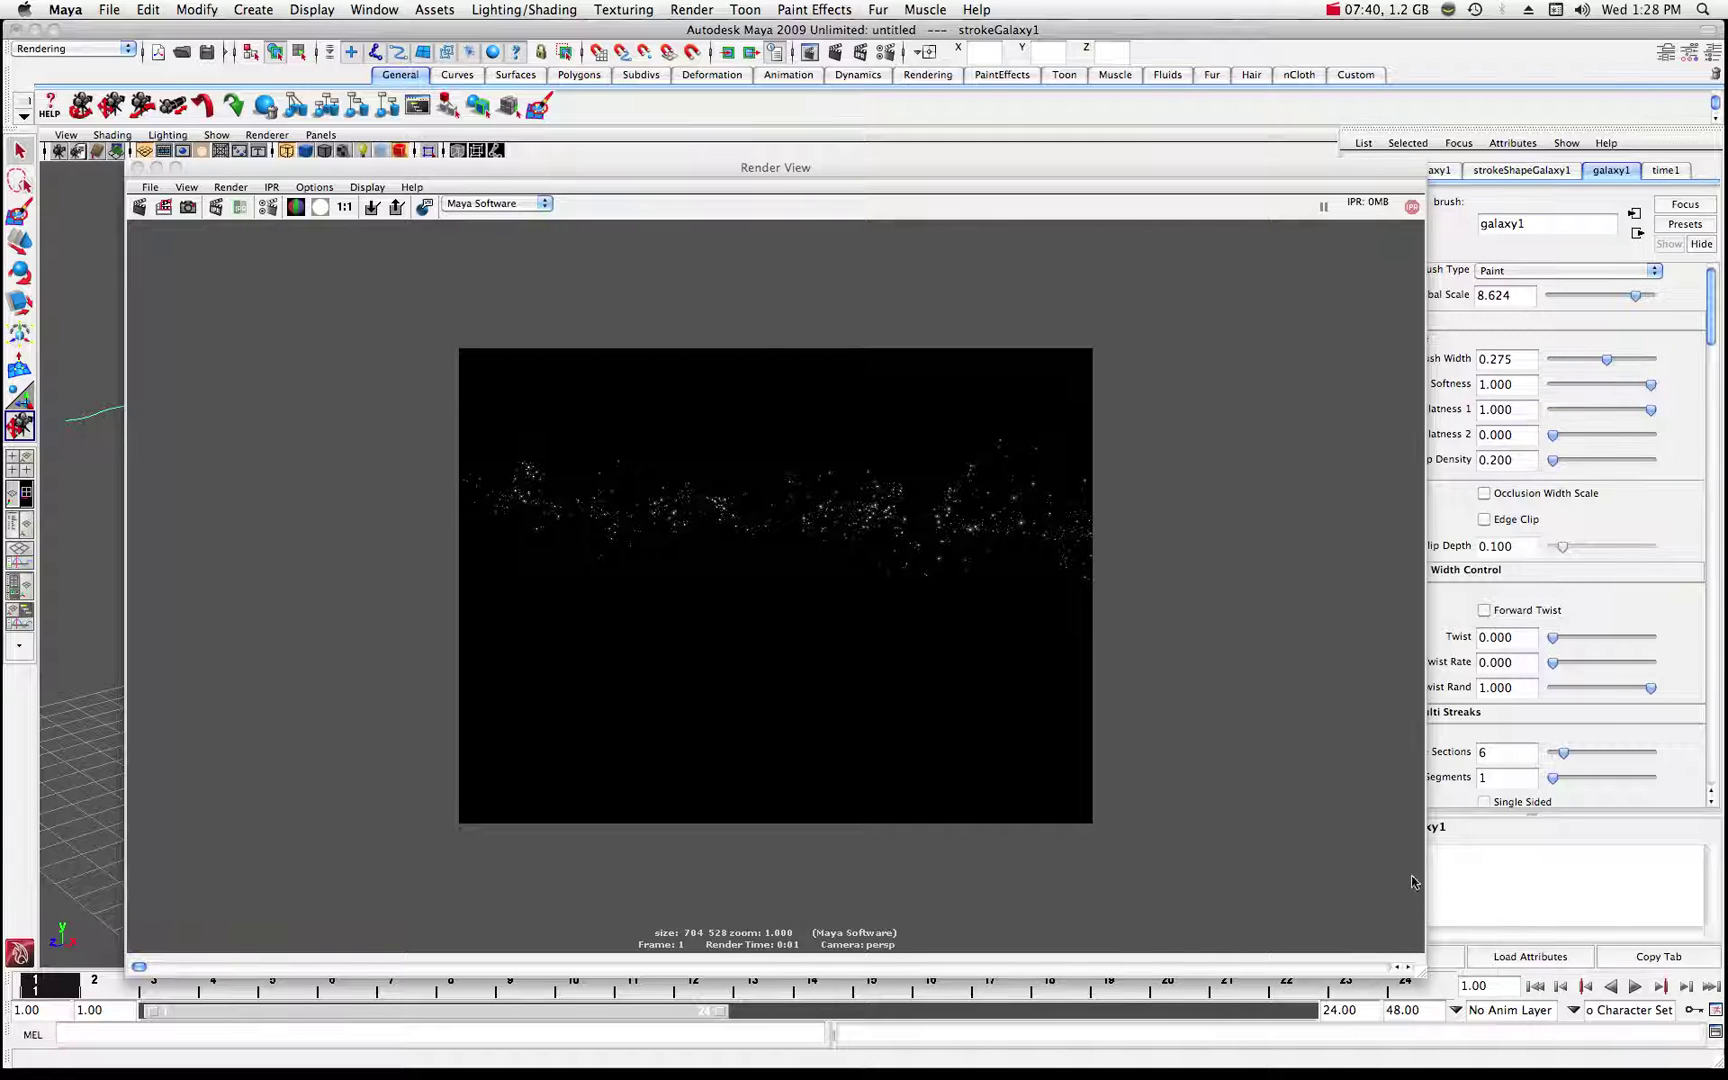
- Shrink the Render View window to fit the rendered image and reposition it to uncover part of the viewport
click(1420, 971)
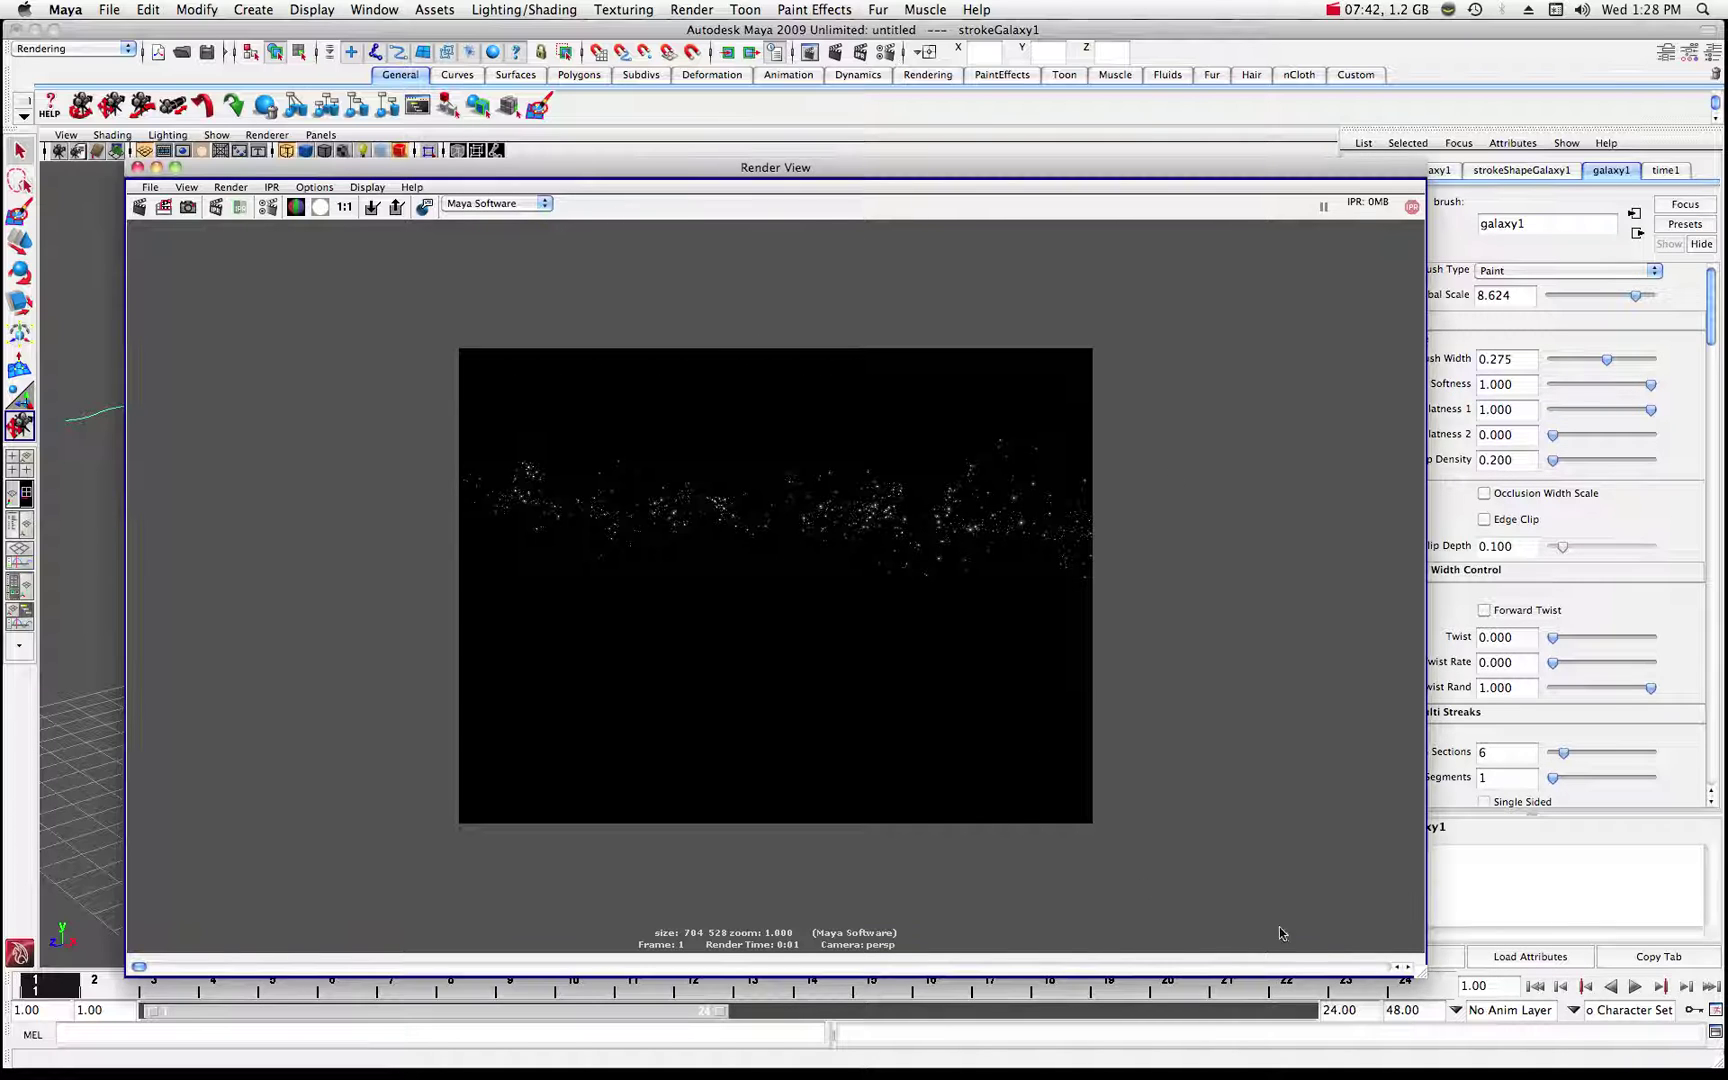
drag(1425, 975, 918, 755)
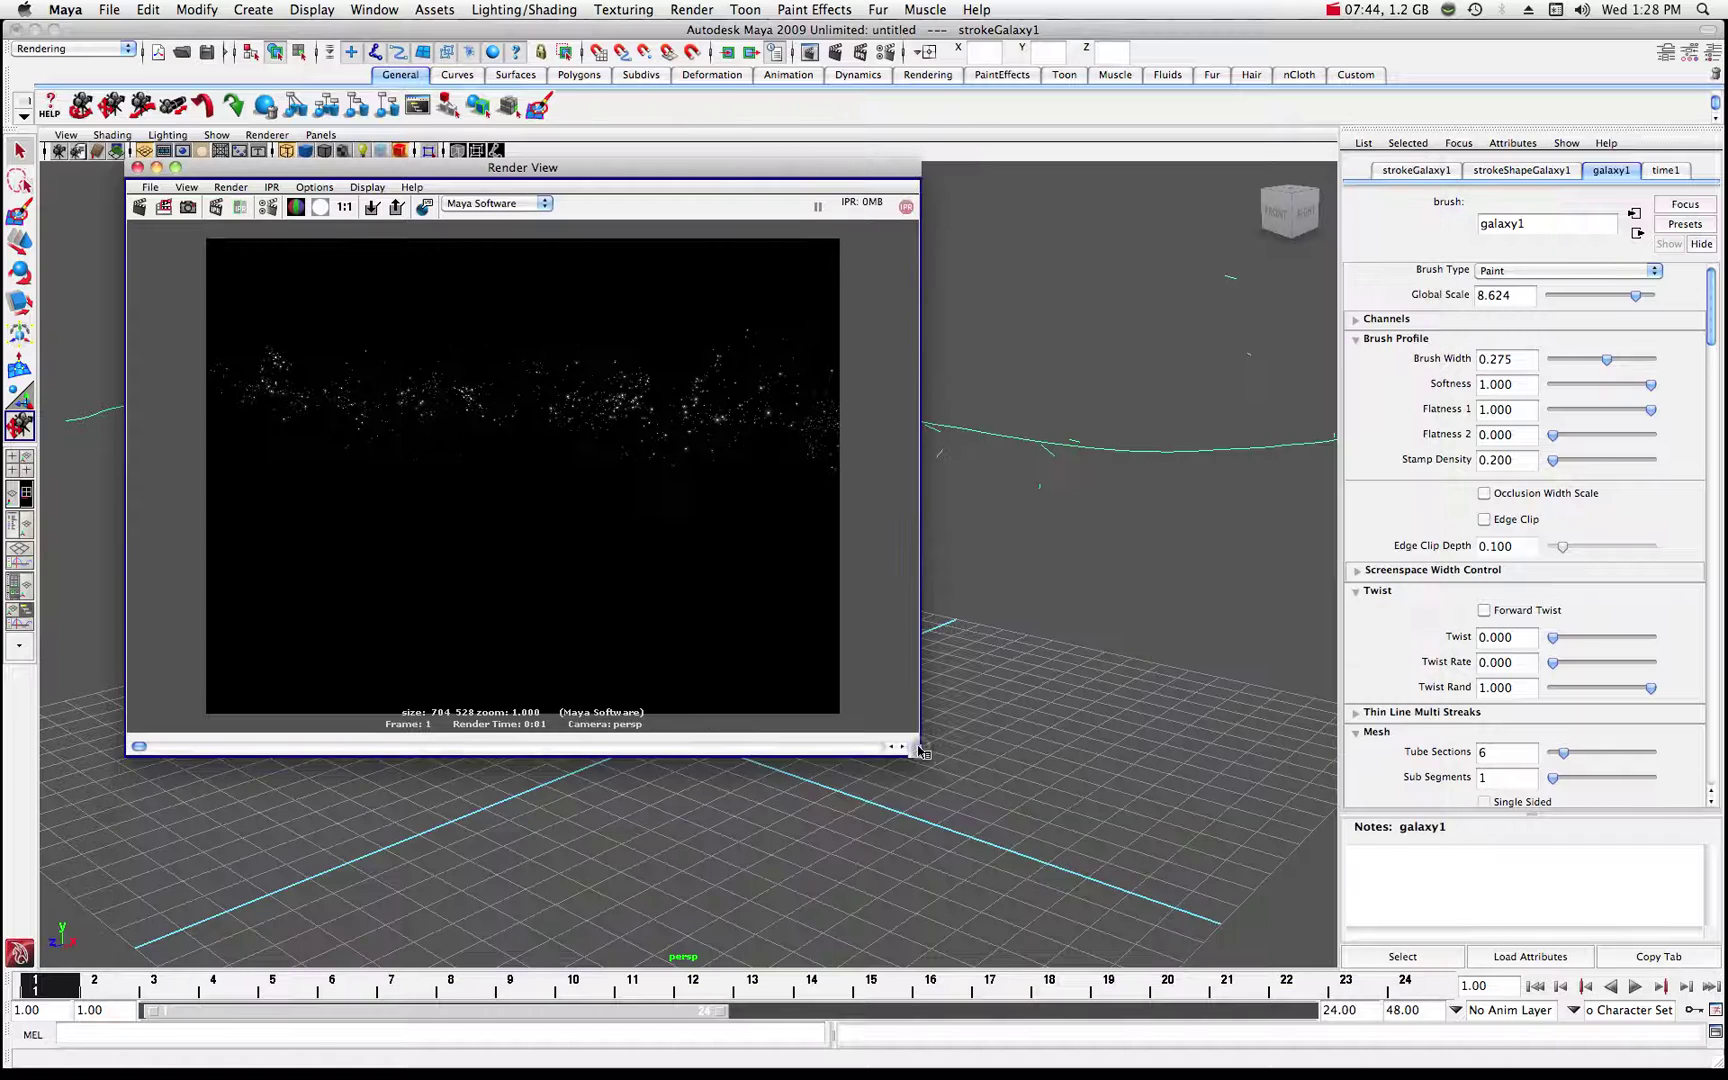
drag(590, 172, 713, 422)
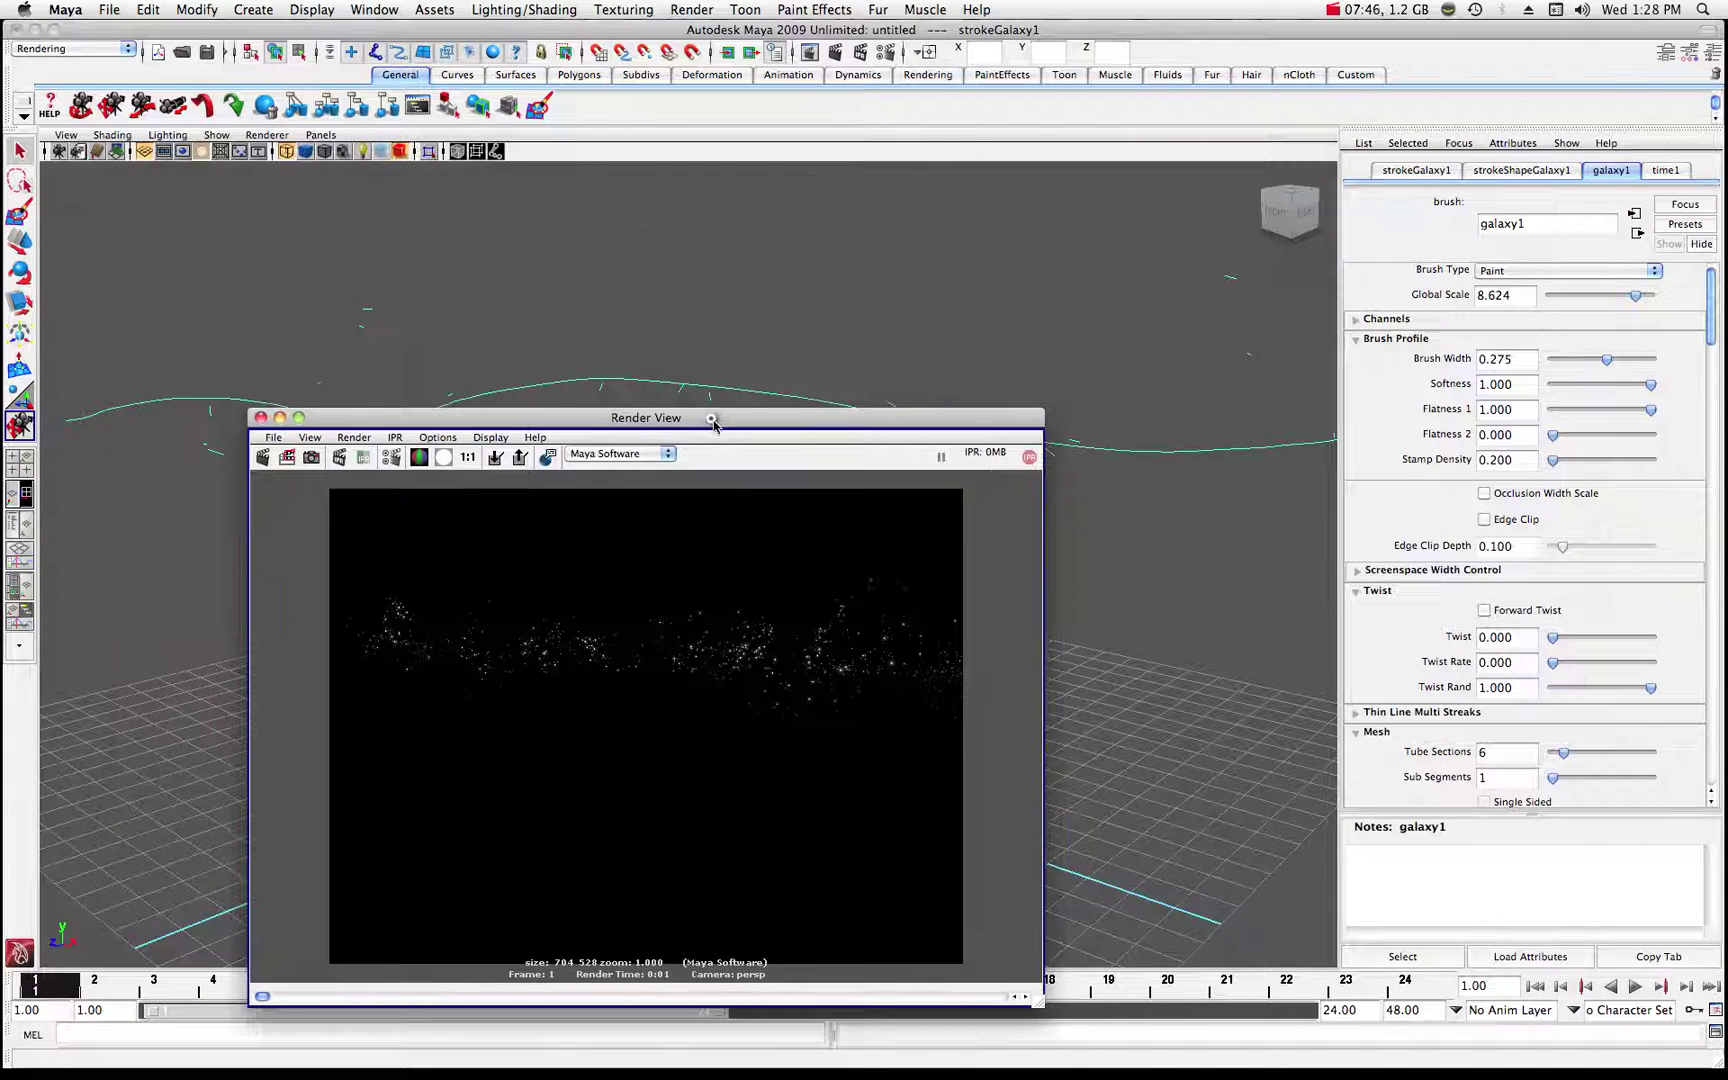
drag(1042, 1005, 936, 992)
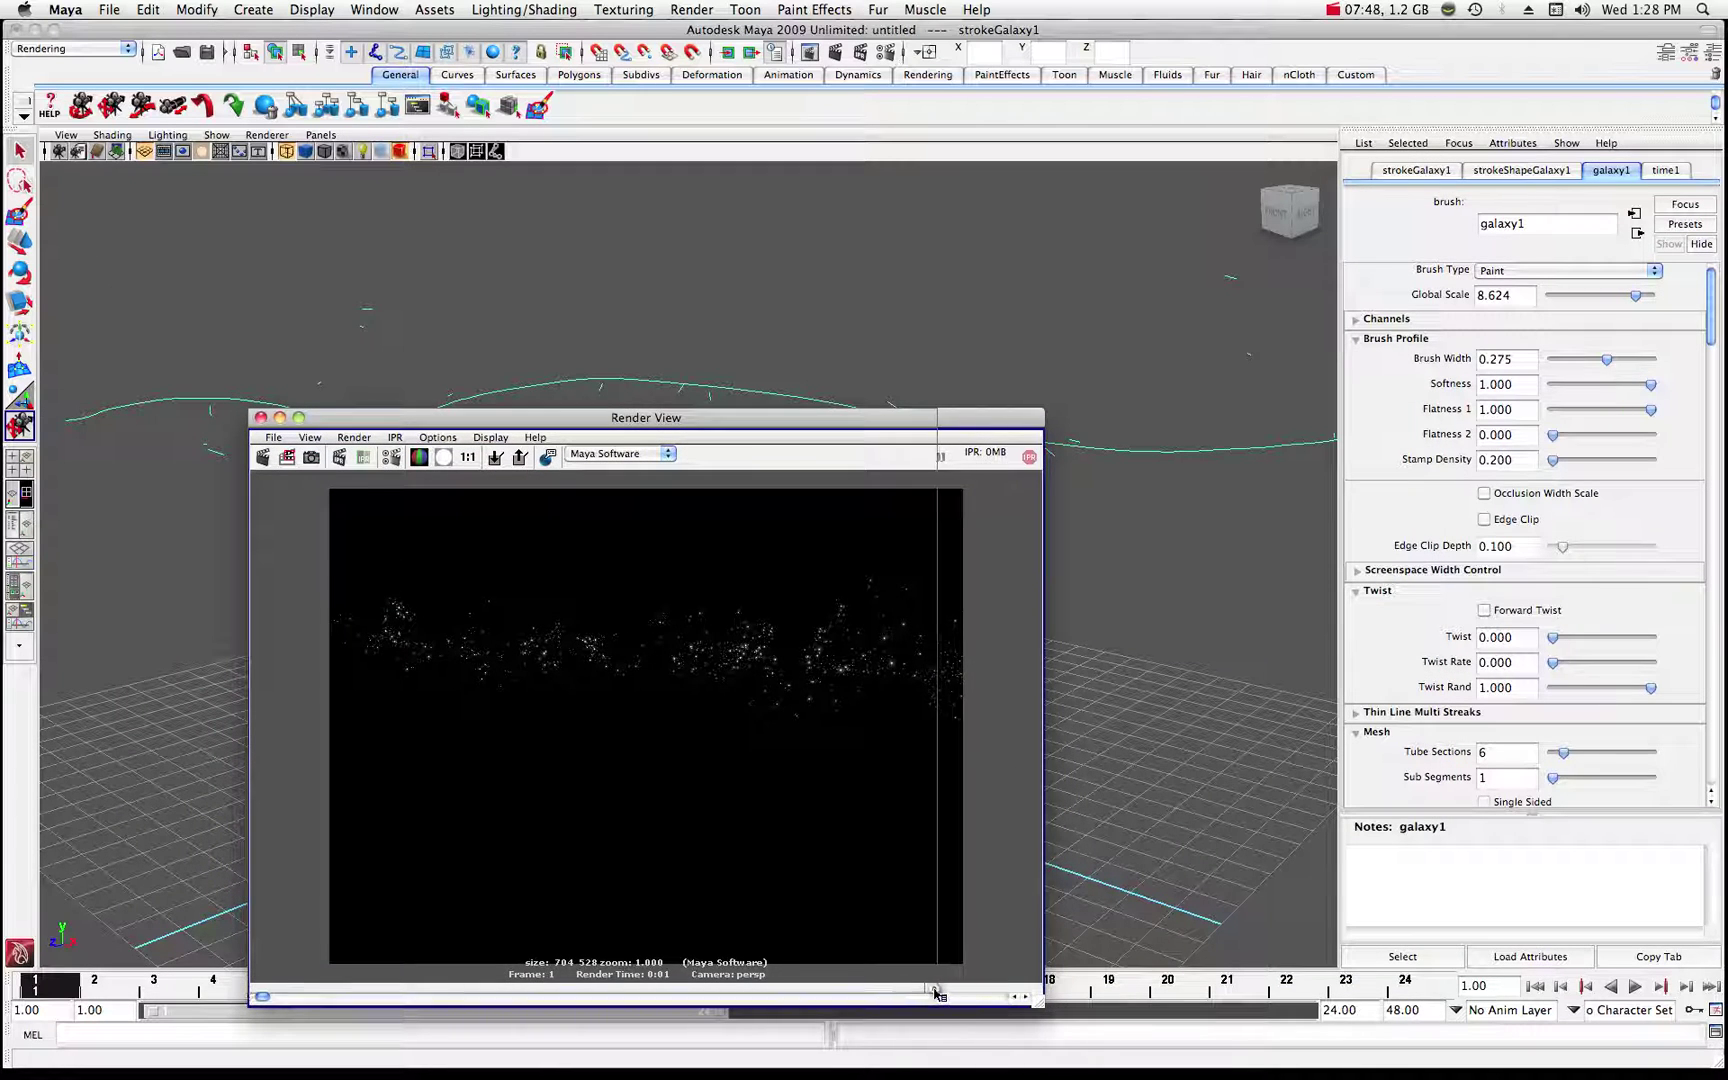
drag(705, 420, 536, 363)
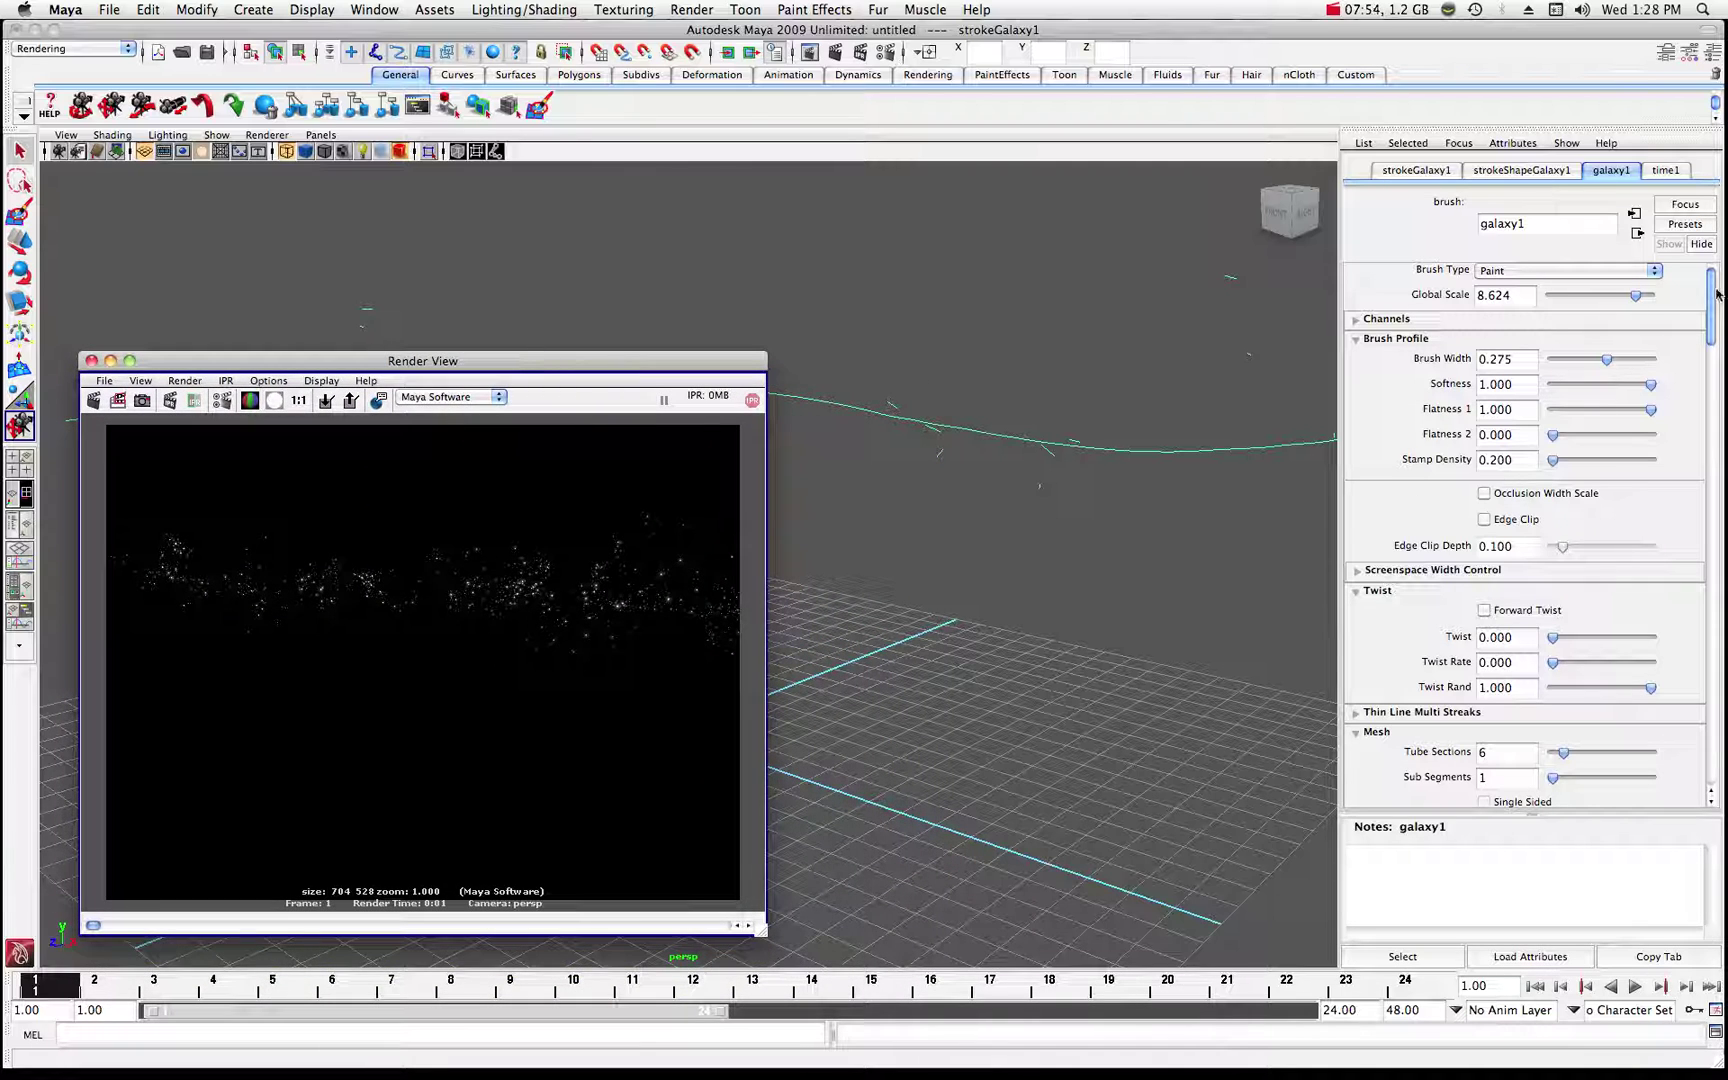
- Bring the perspective camera closer to the galaxy stroke and re-render from two successive framings
alt+middle_drag(821, 320, 811, 426)
mouse_move(939, 432)
alt+middle_down()
mouse_move(1041, 390)
mouse_move(918, 351)
mouse_move(1058, 349)
alt+middle_up()
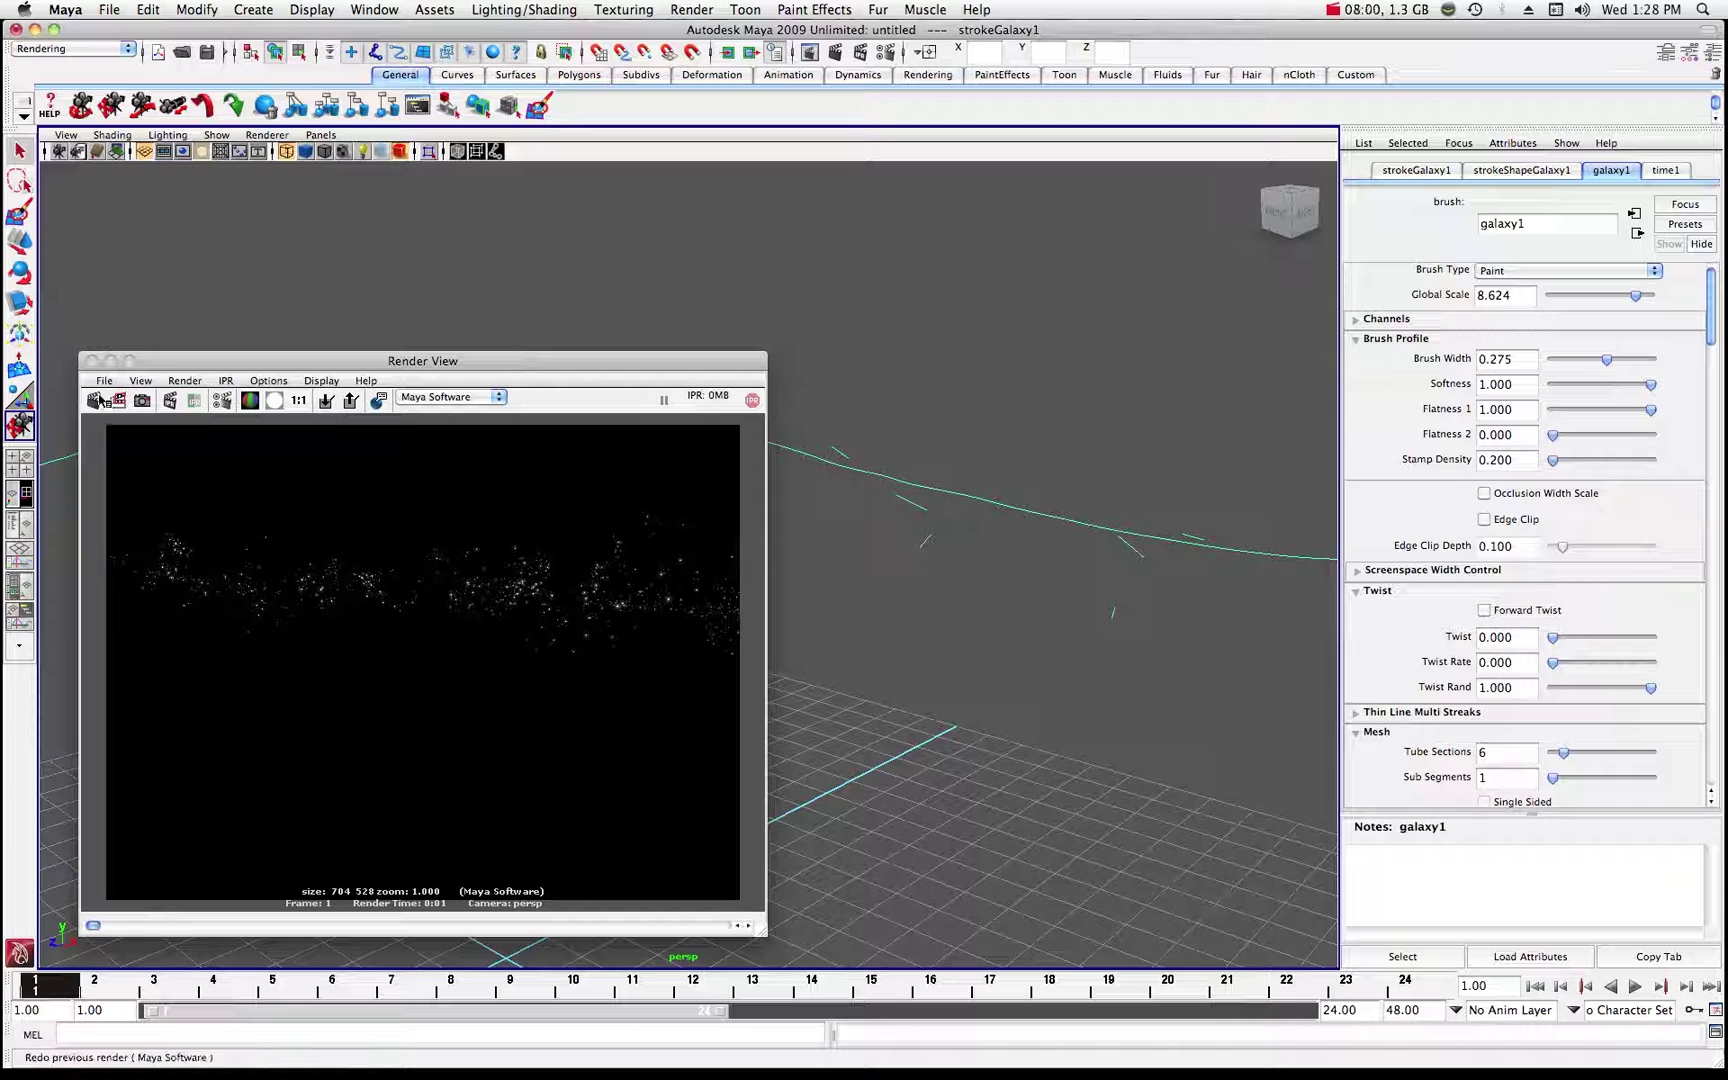
click(97, 400)
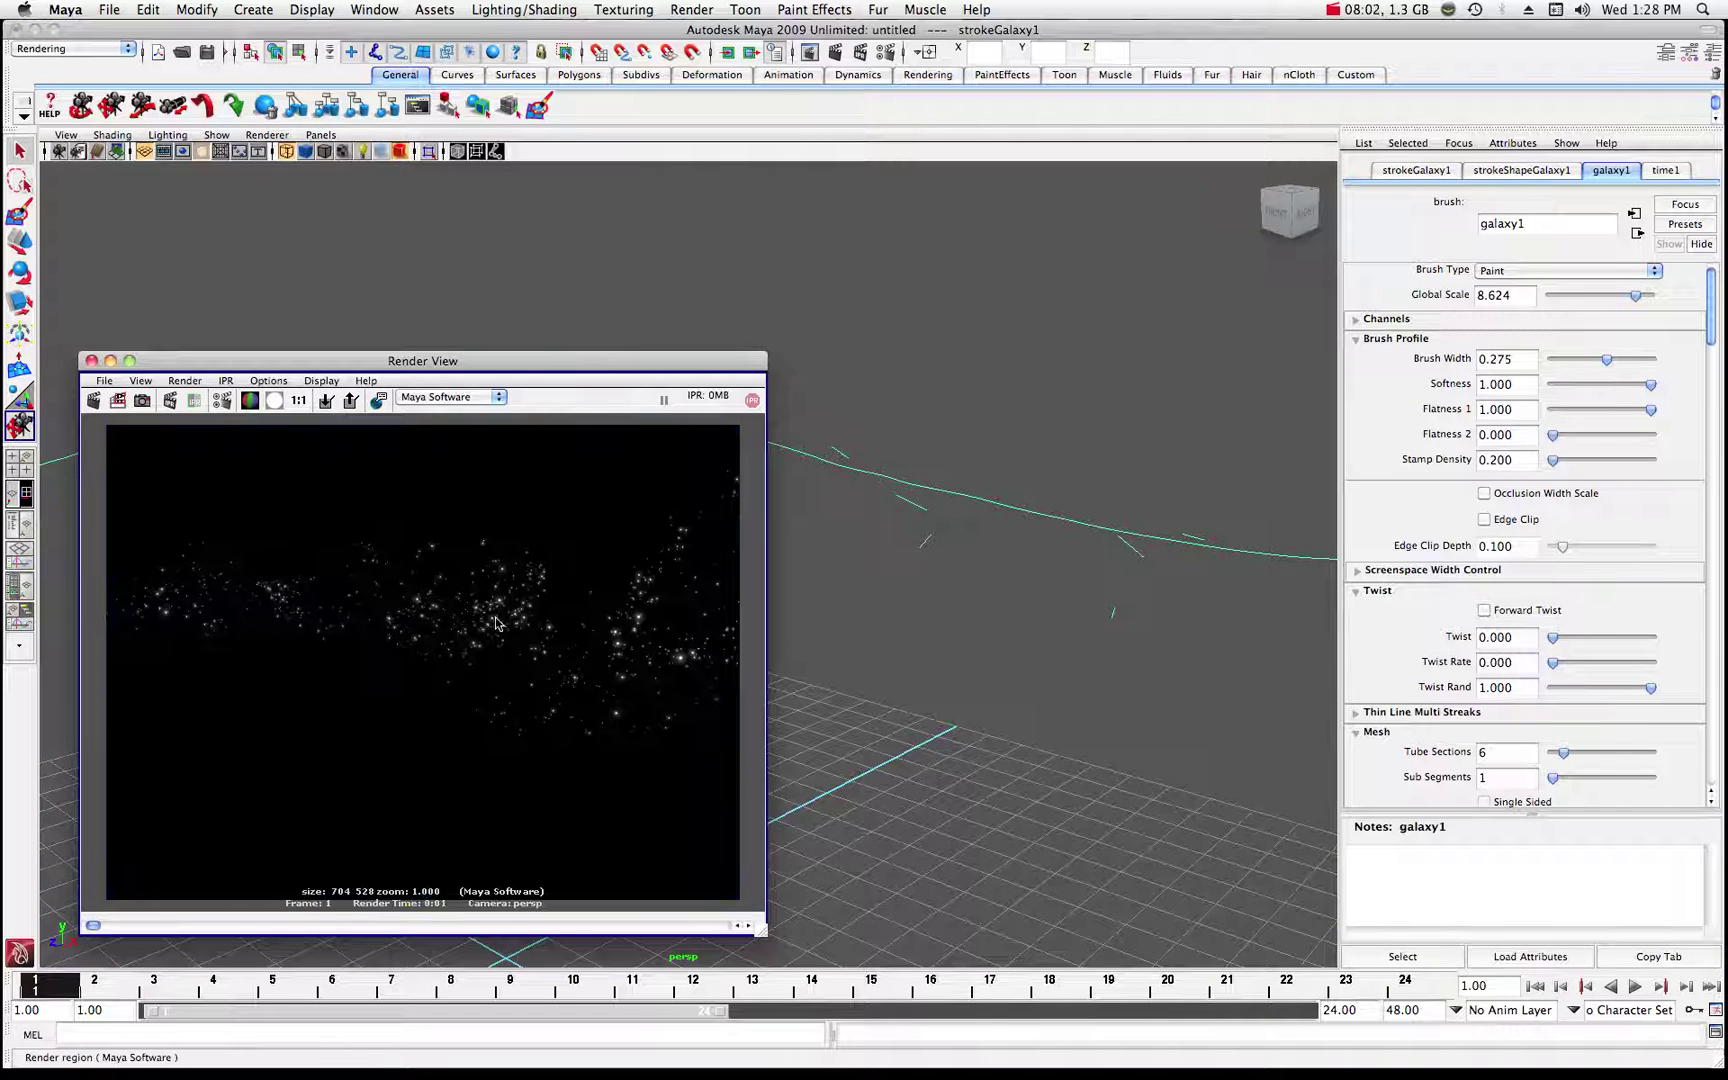
mouse_move(1062, 437)
alt+middle_down()
mouse_move(1045, 409)
mouse_move(914, 424)
mouse_move(1037, 467)
mouse_move(1028, 404)
alt+middle_up()
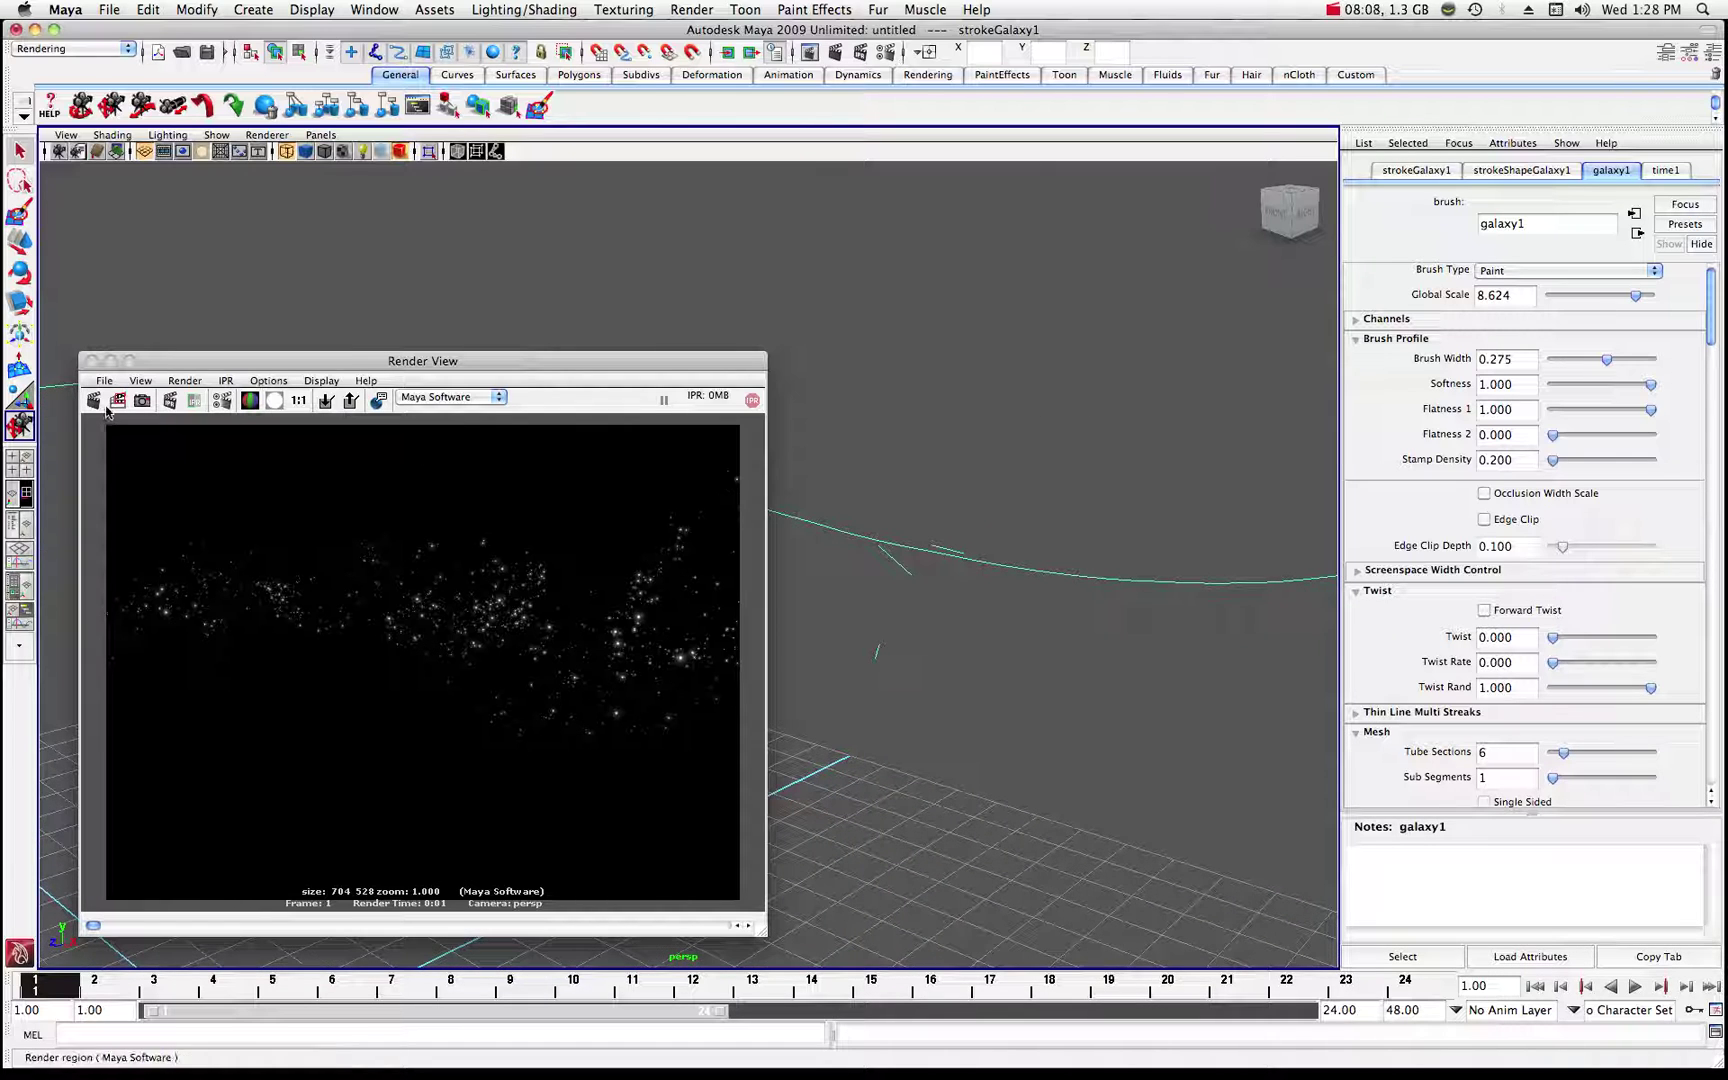
click(95, 401)
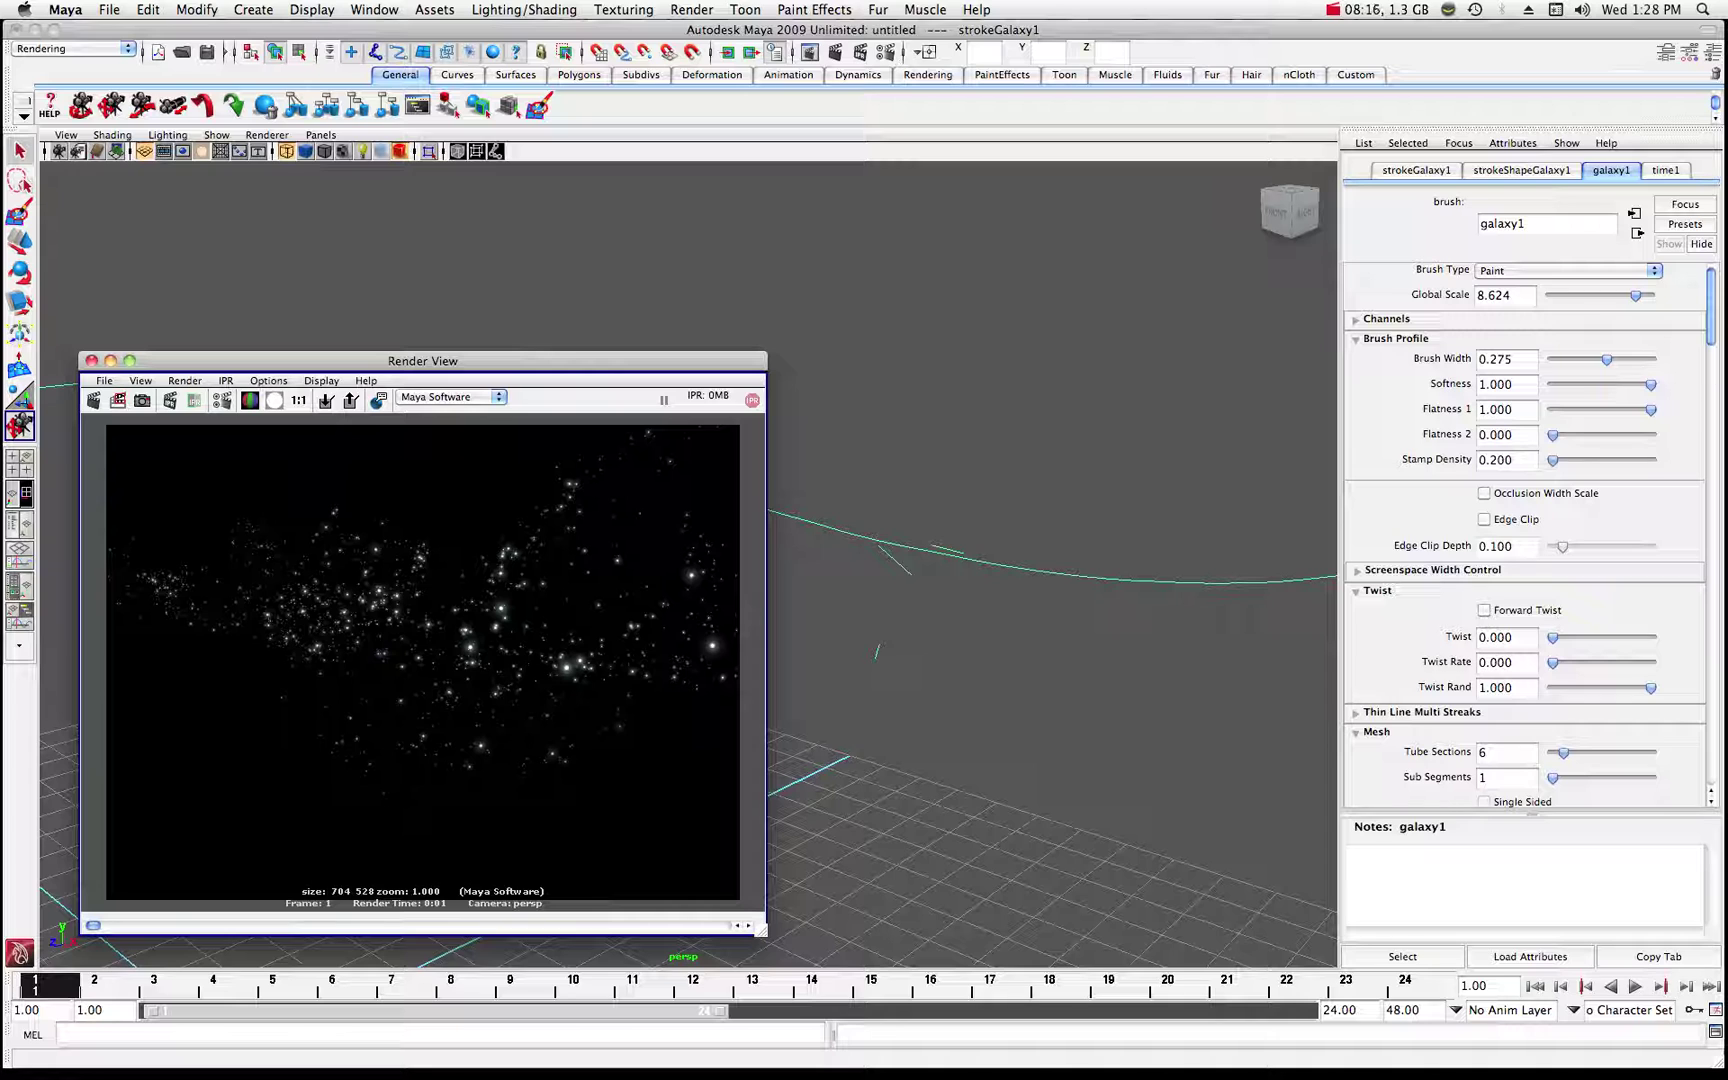
- Set the galaxy brush's Color 1 to a saturated orange (hue 17.99, saturation 0.923, value 1.000) and re-render
drag(1711, 312, 1709, 411)
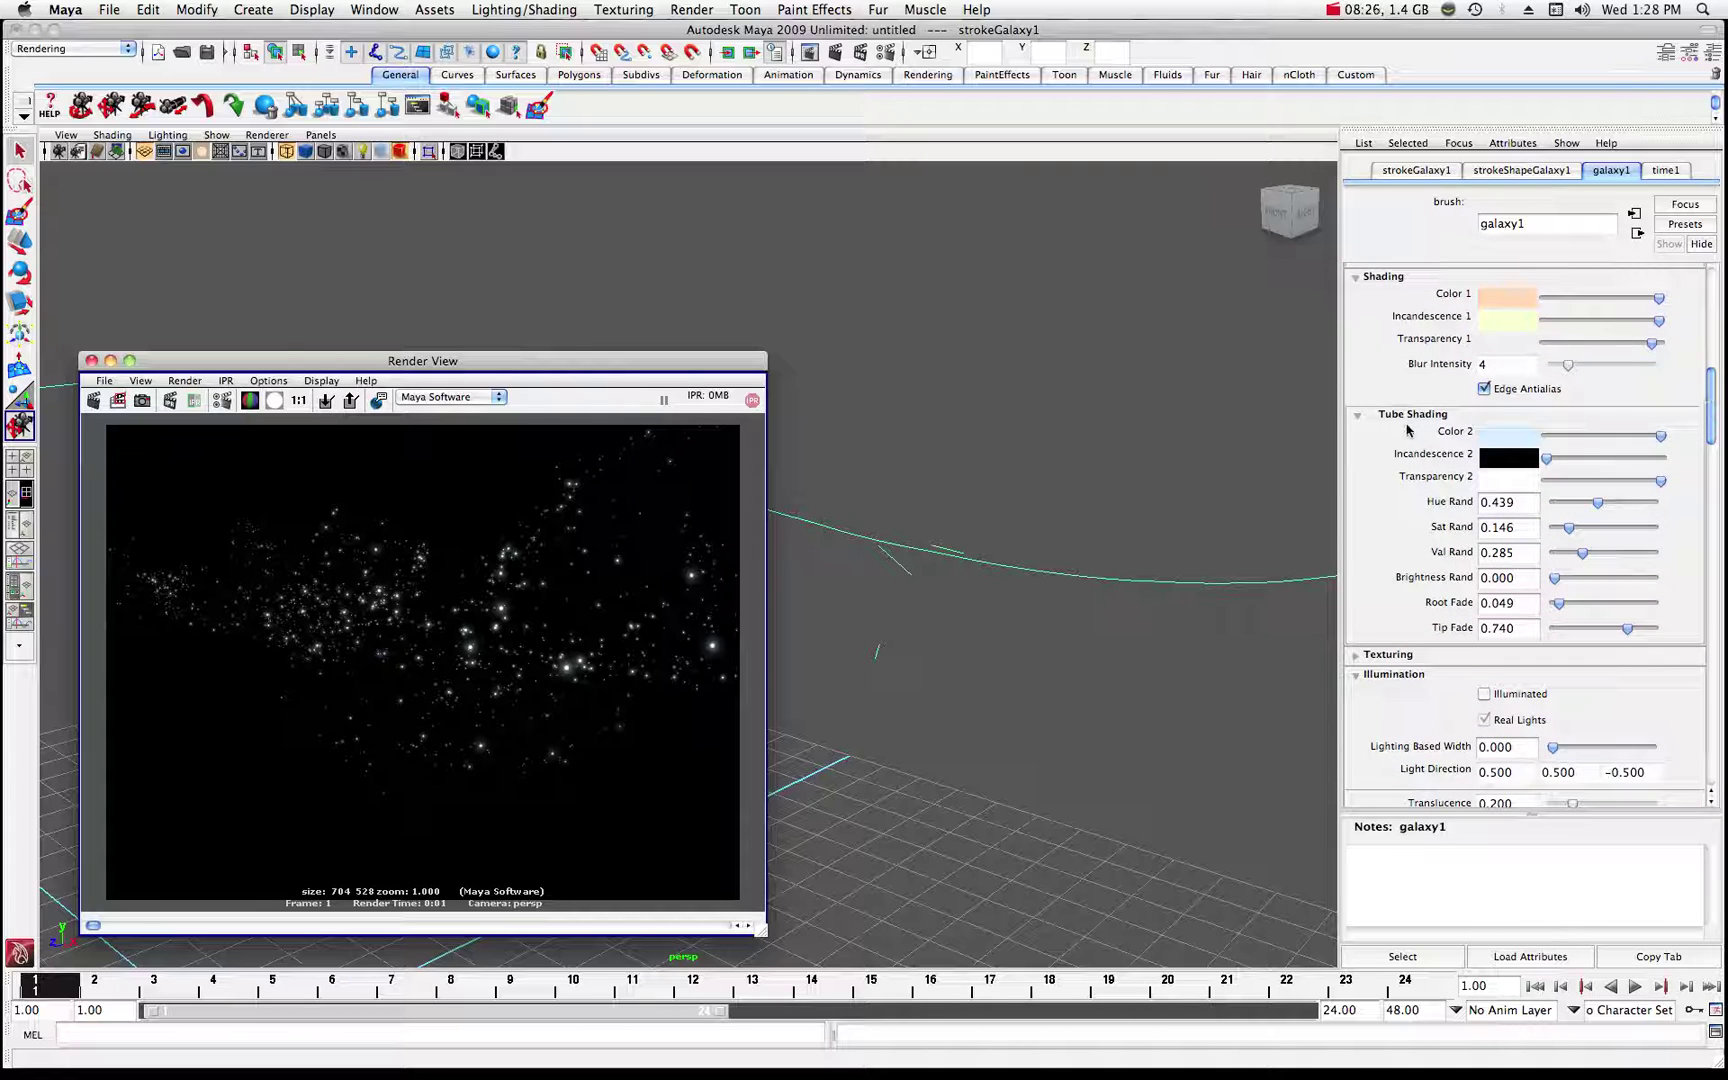
drag(1711, 384, 1712, 466)
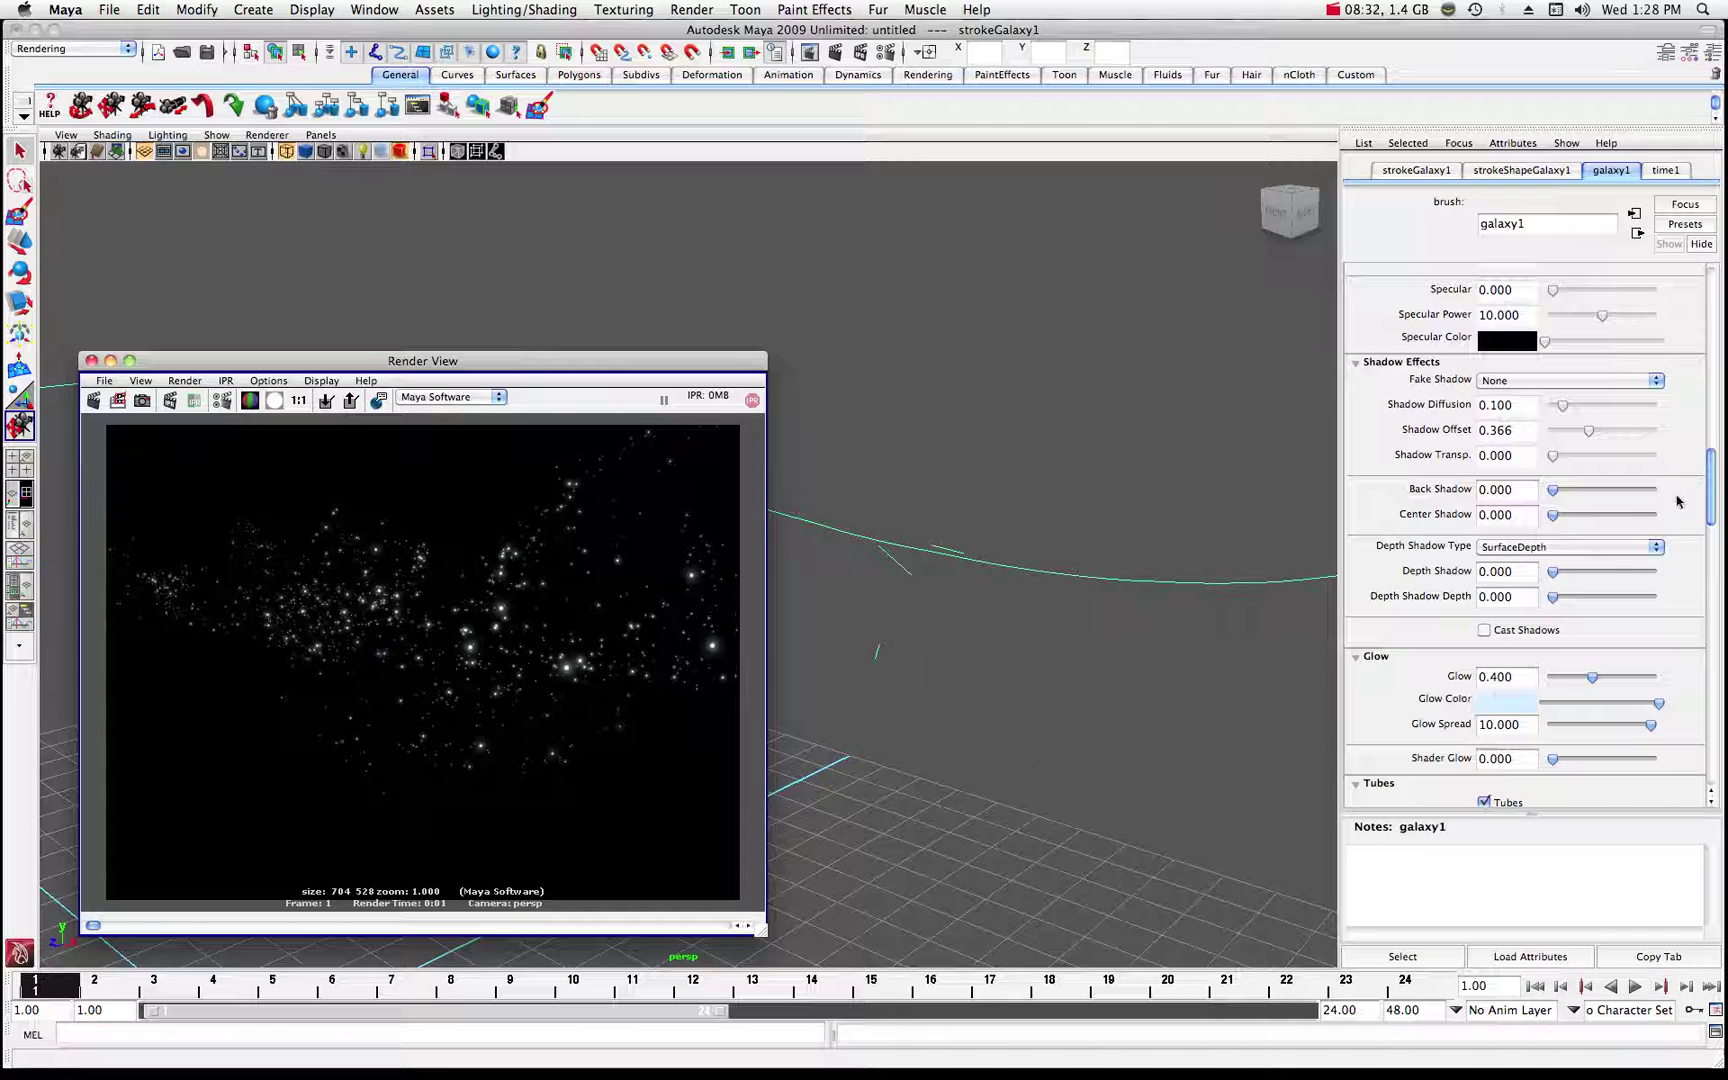
drag(1714, 497, 1713, 399)
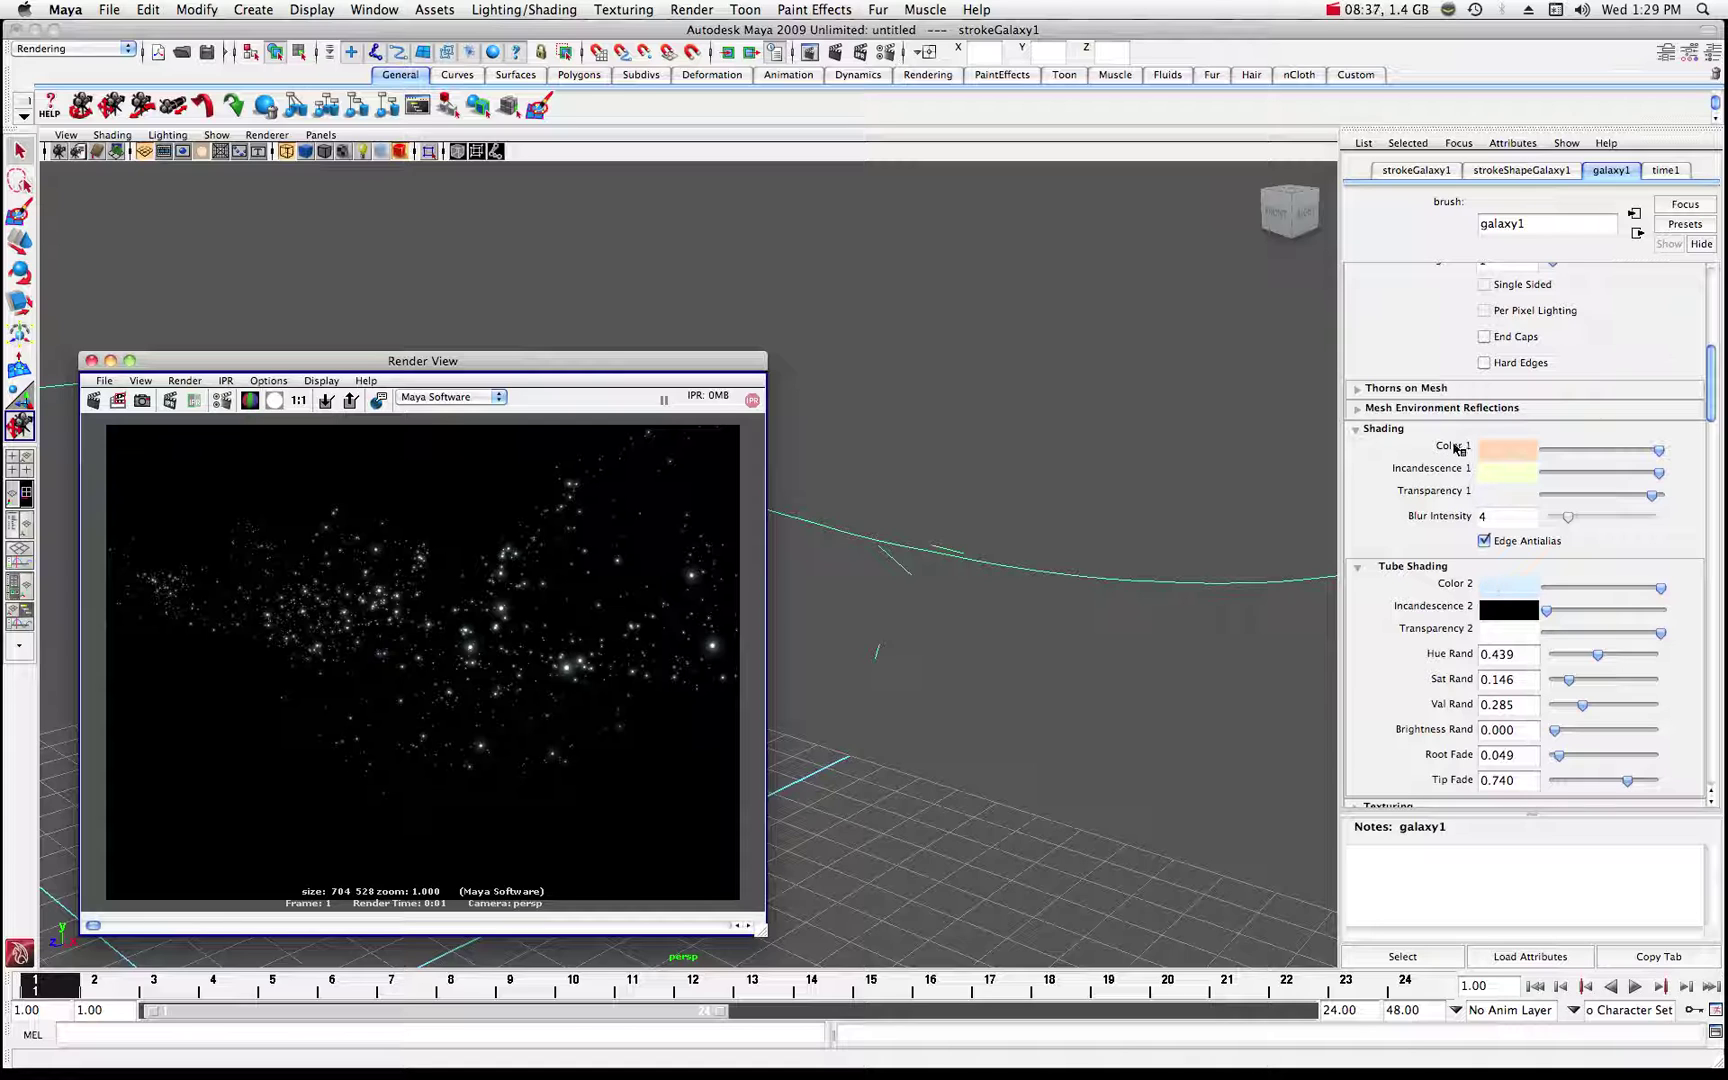
click(1504, 452)
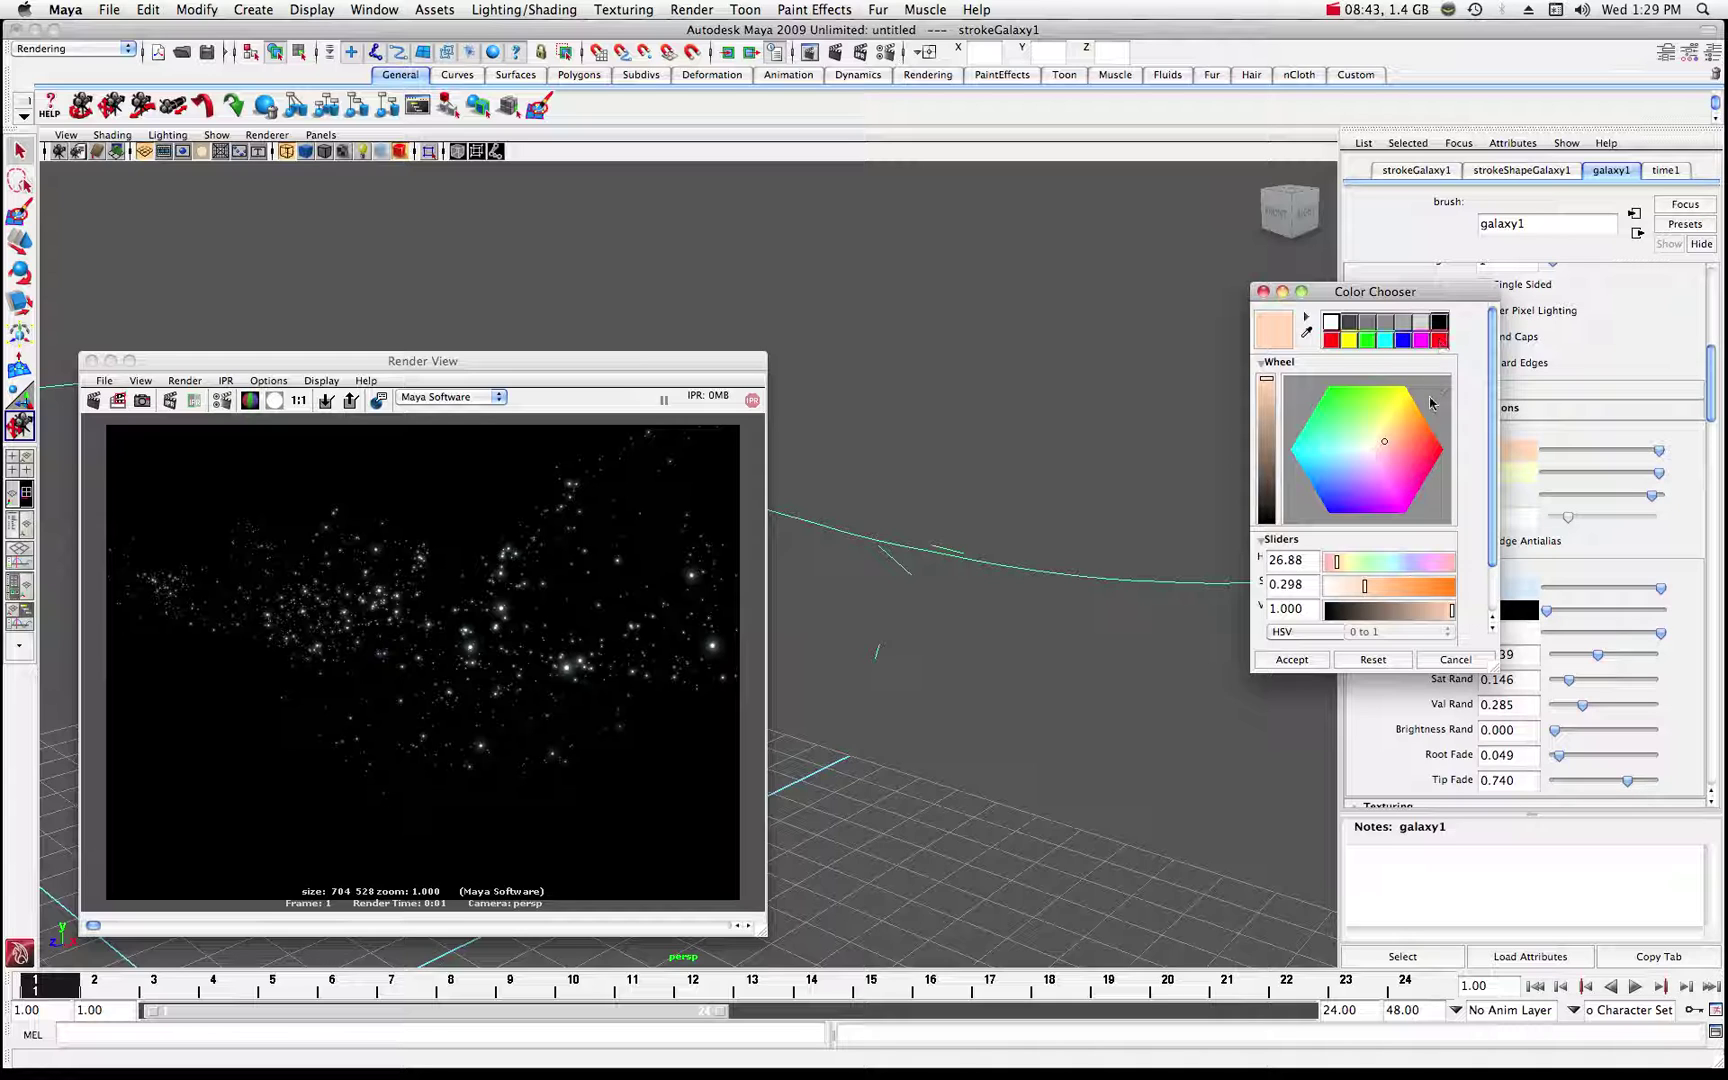
click(1427, 434)
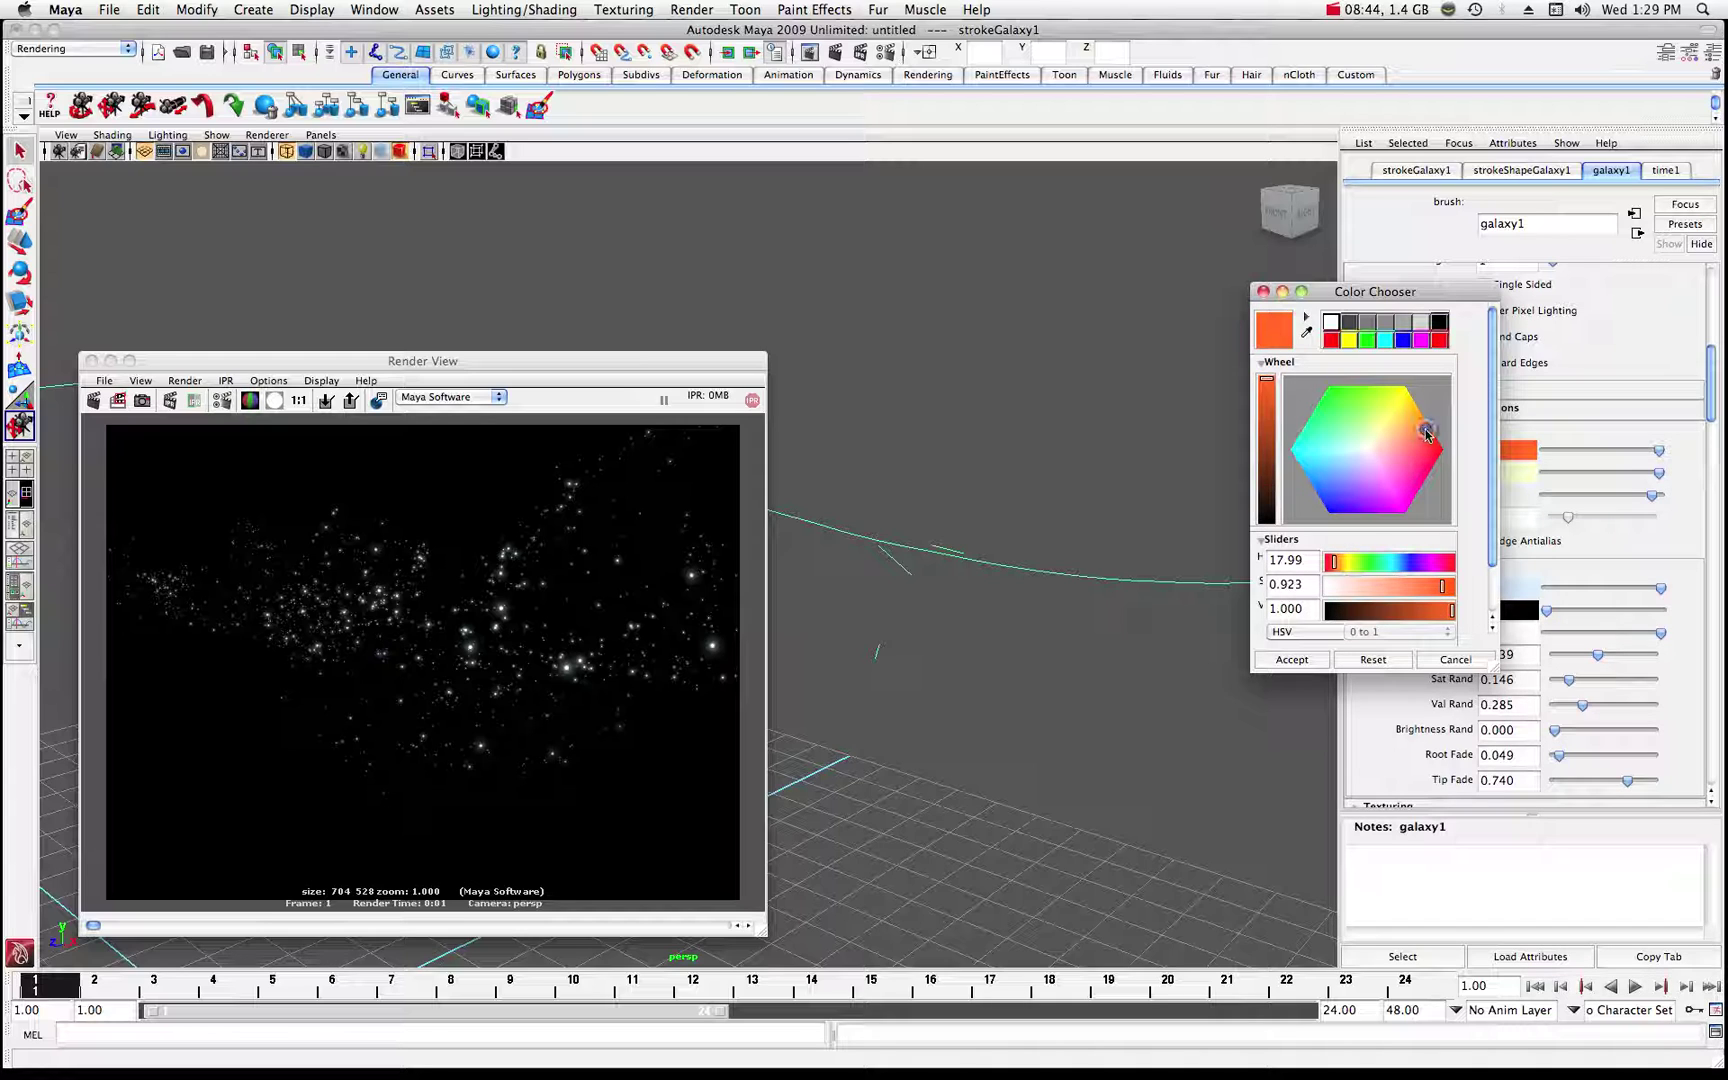
click(1293, 660)
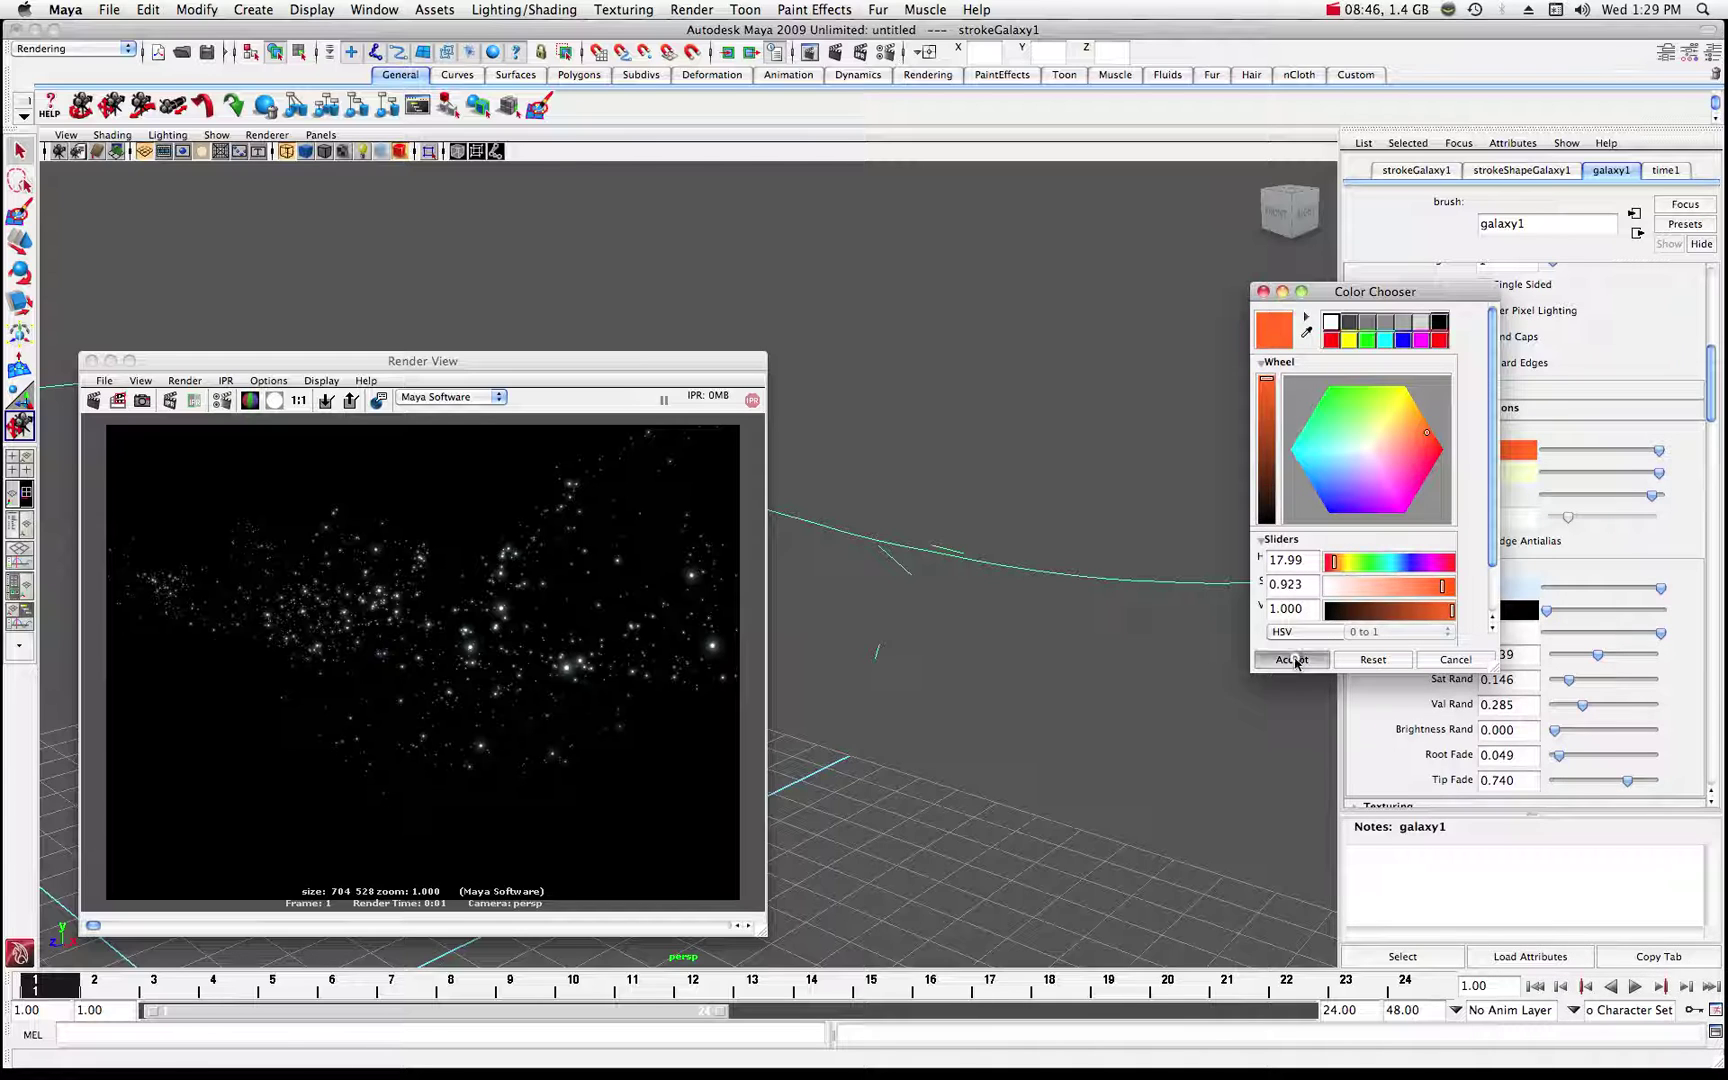
click(95, 401)
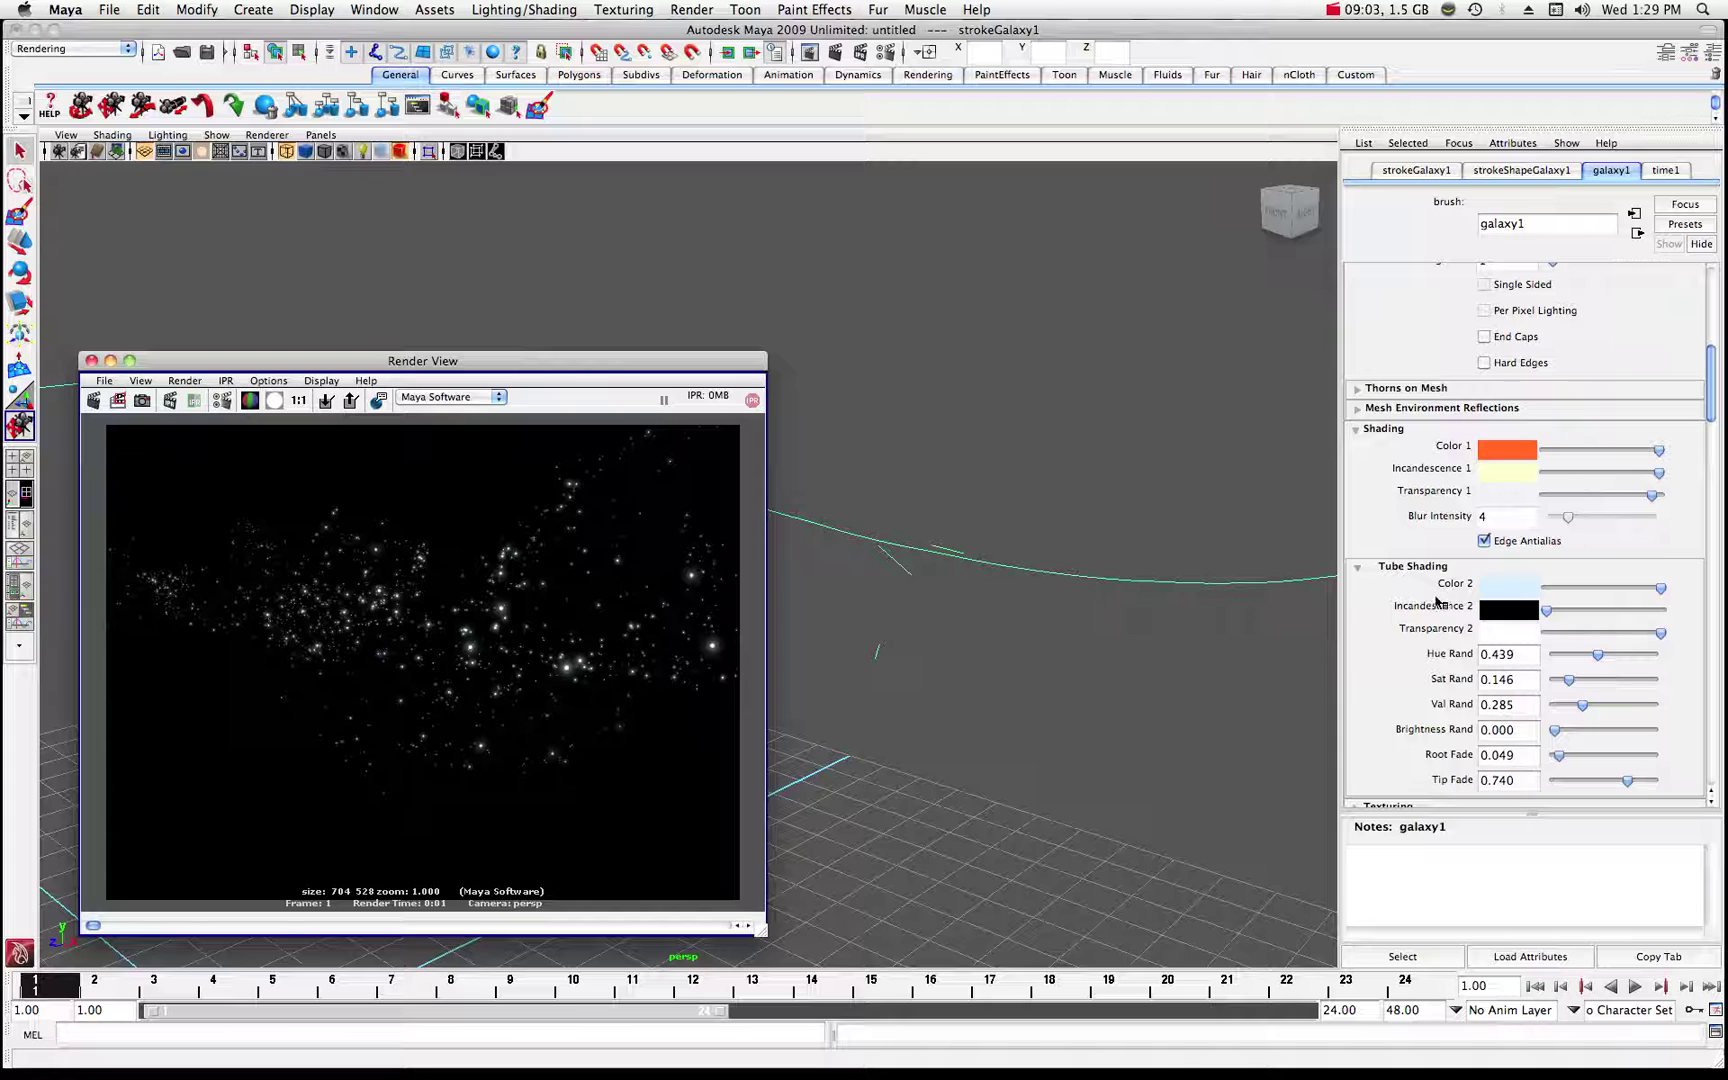
- Set Color 2 in the brush's tube shading to periwinkle blue (hue 233.18, saturation 0.562, value 1.000) and re-render
click(1508, 590)
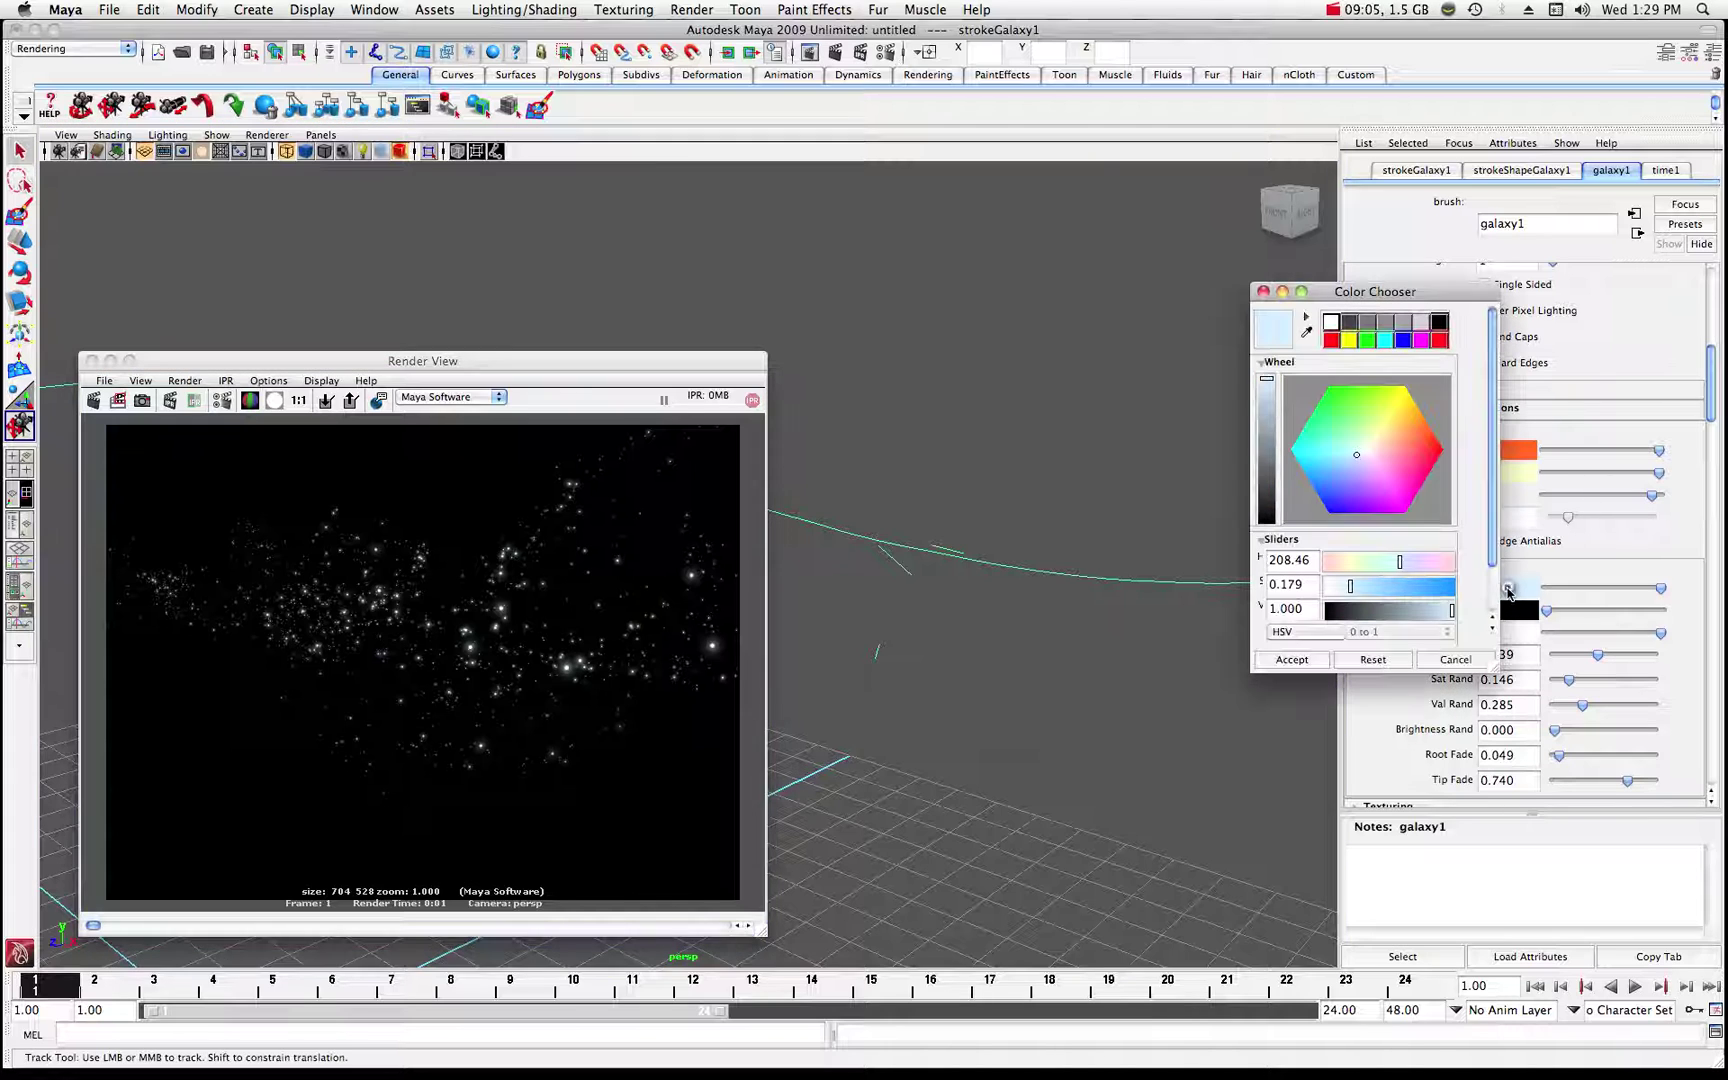
click(1343, 482)
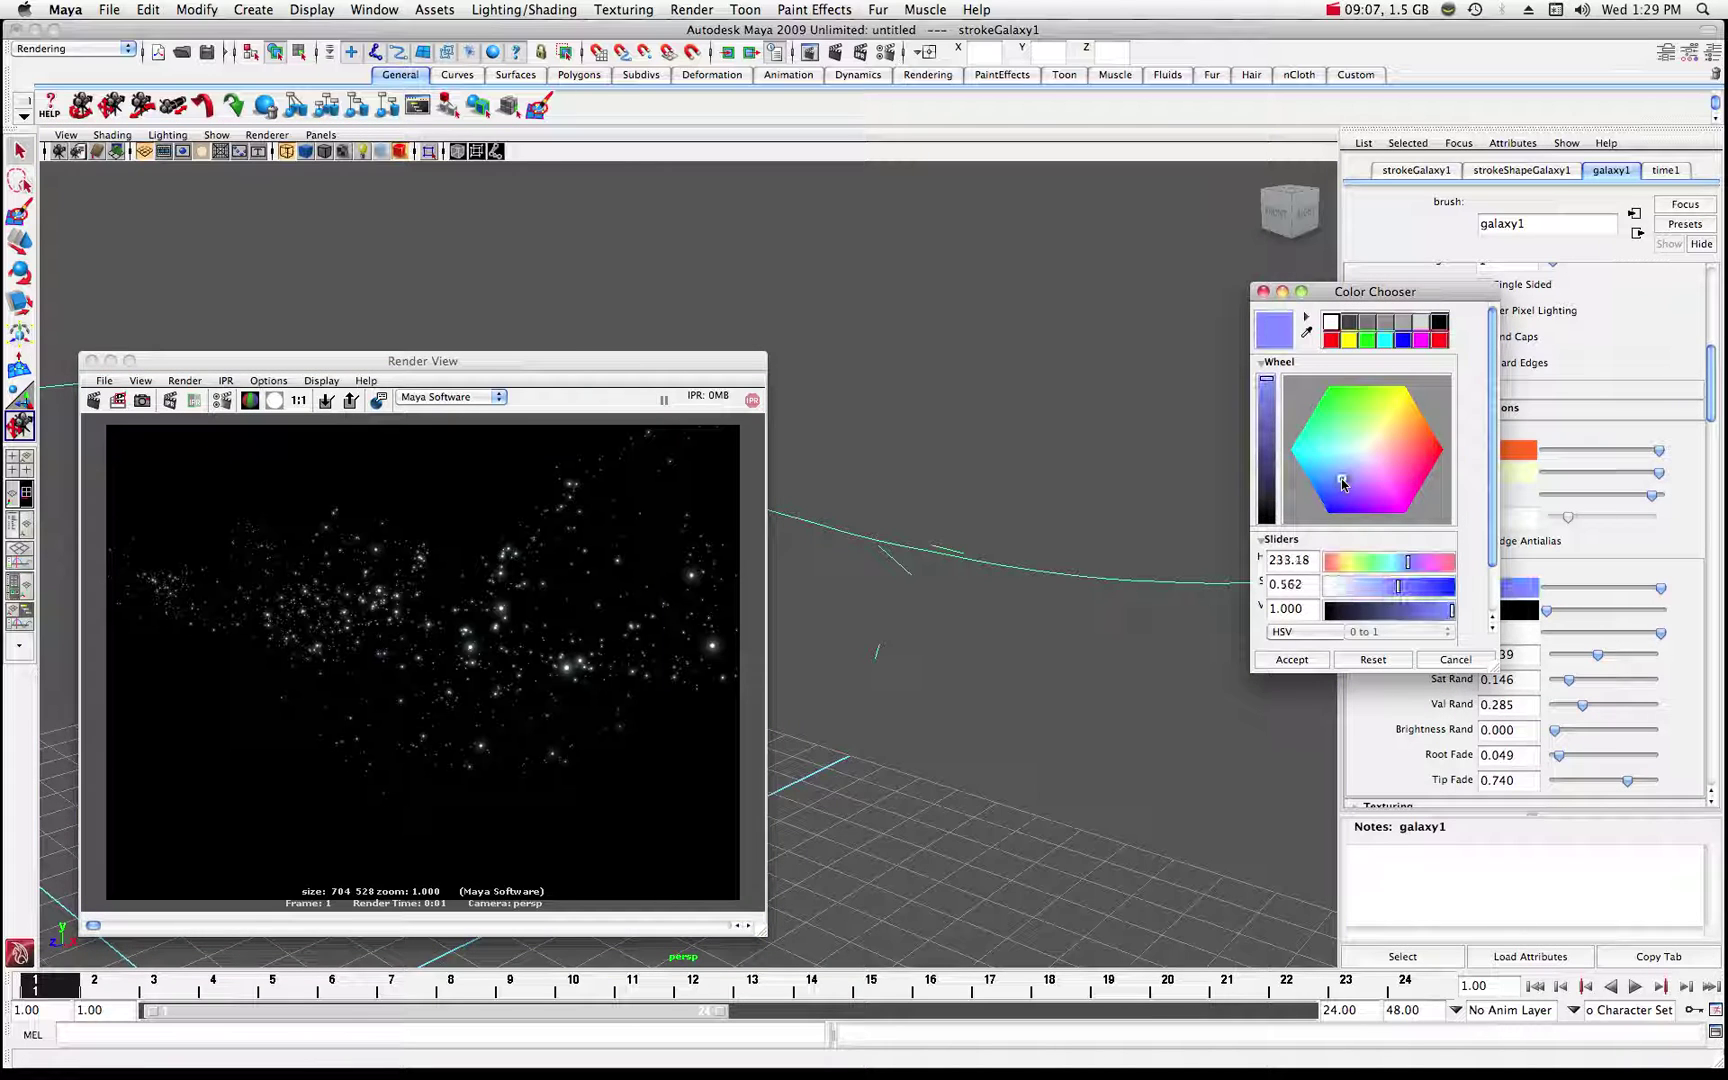
click(1291, 660)
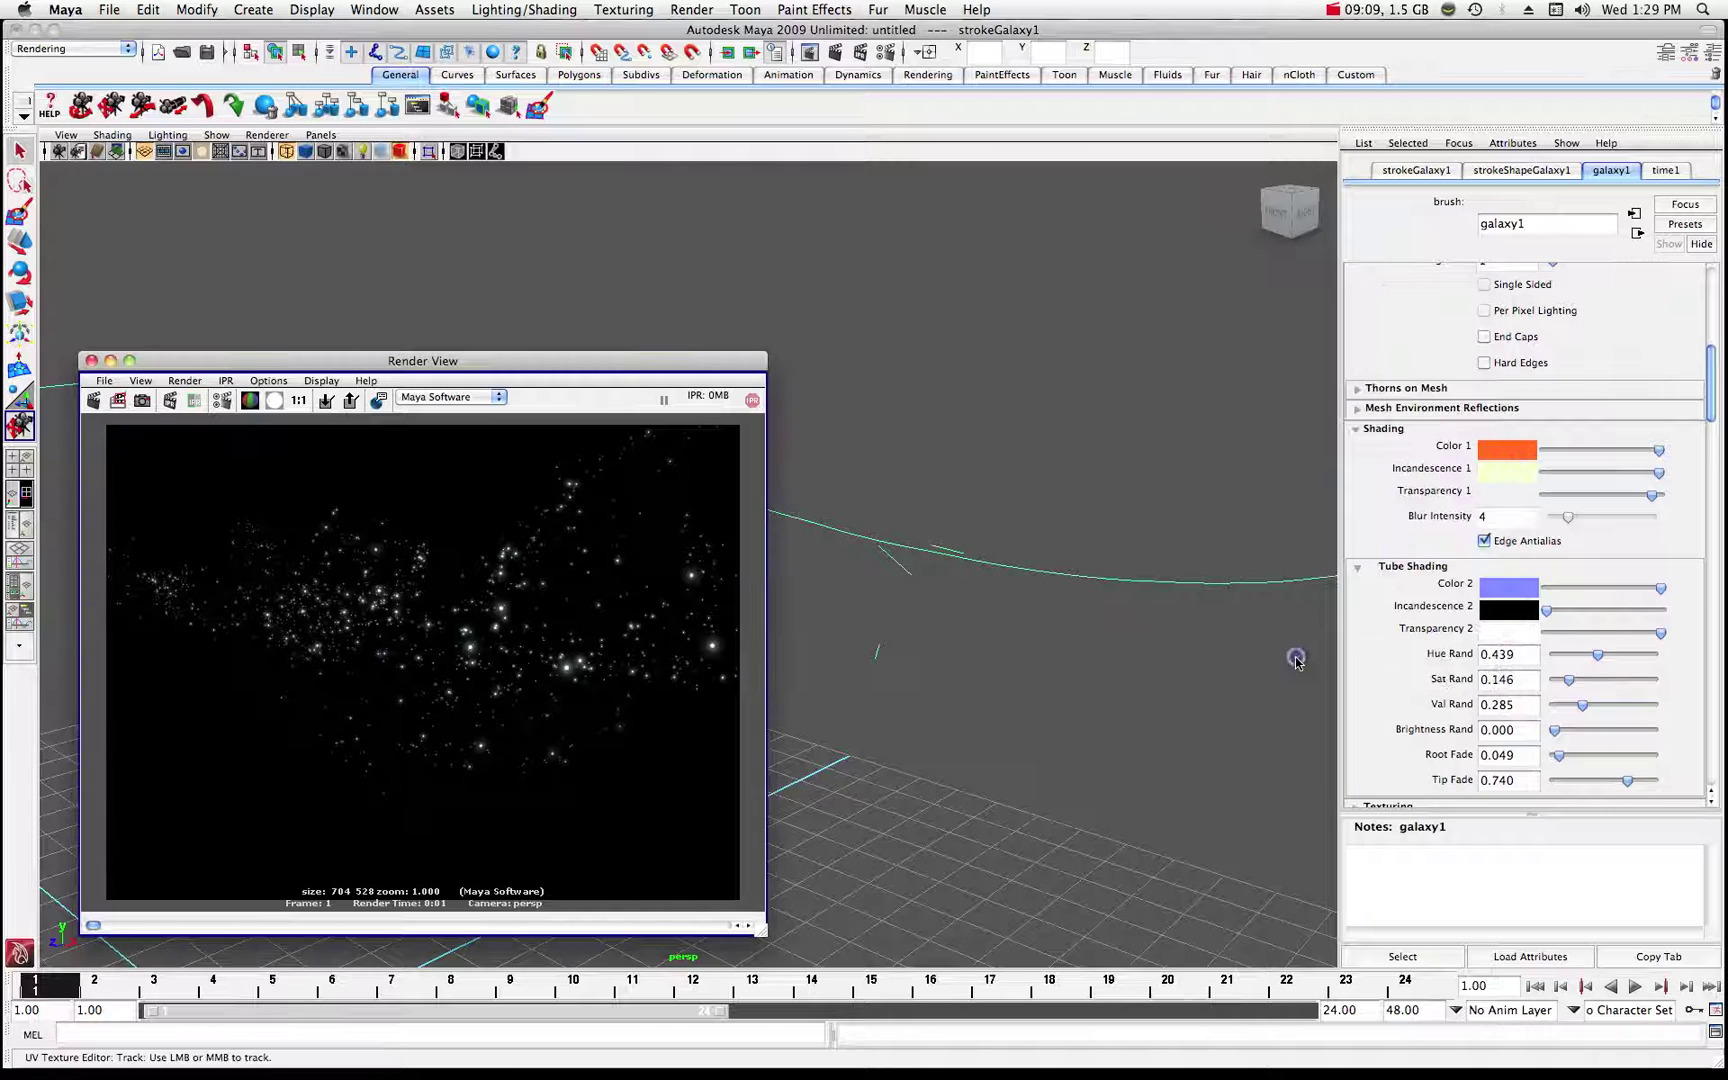
click(103, 400)
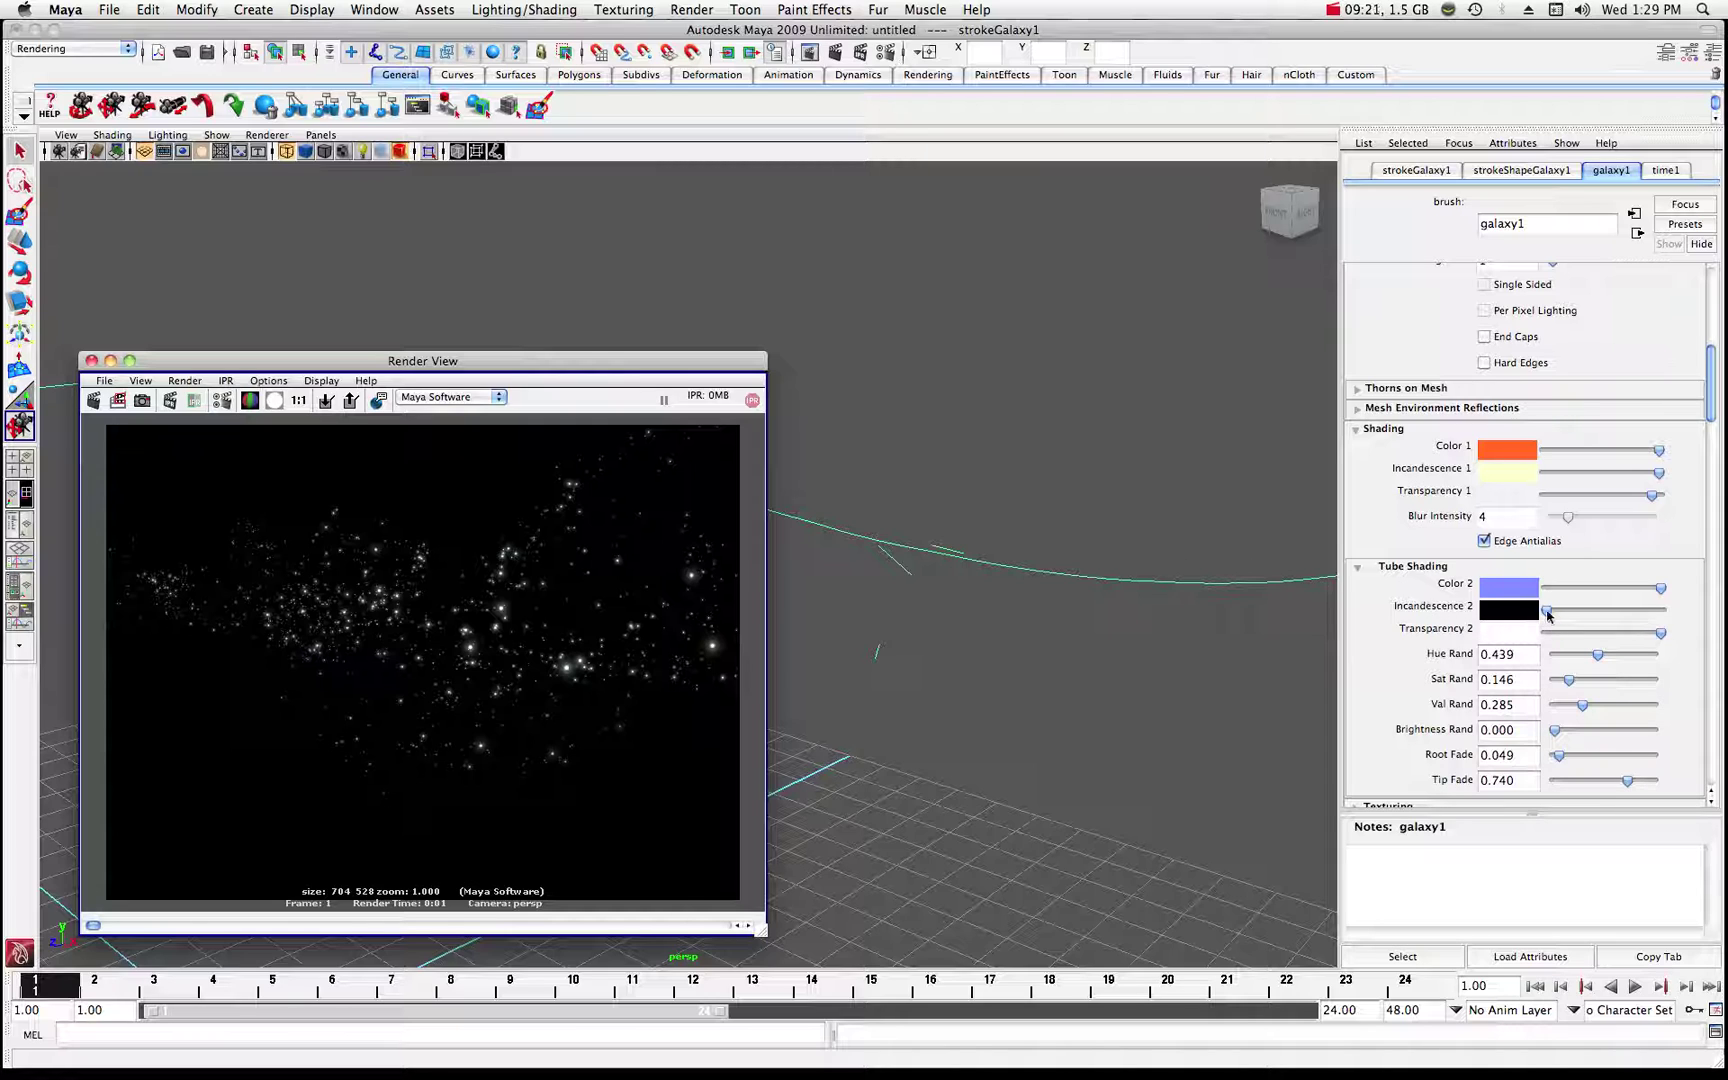
- Try Incandescence 2 as a bright blue in a test render and return it to black
drag(1547, 615, 1661, 611)
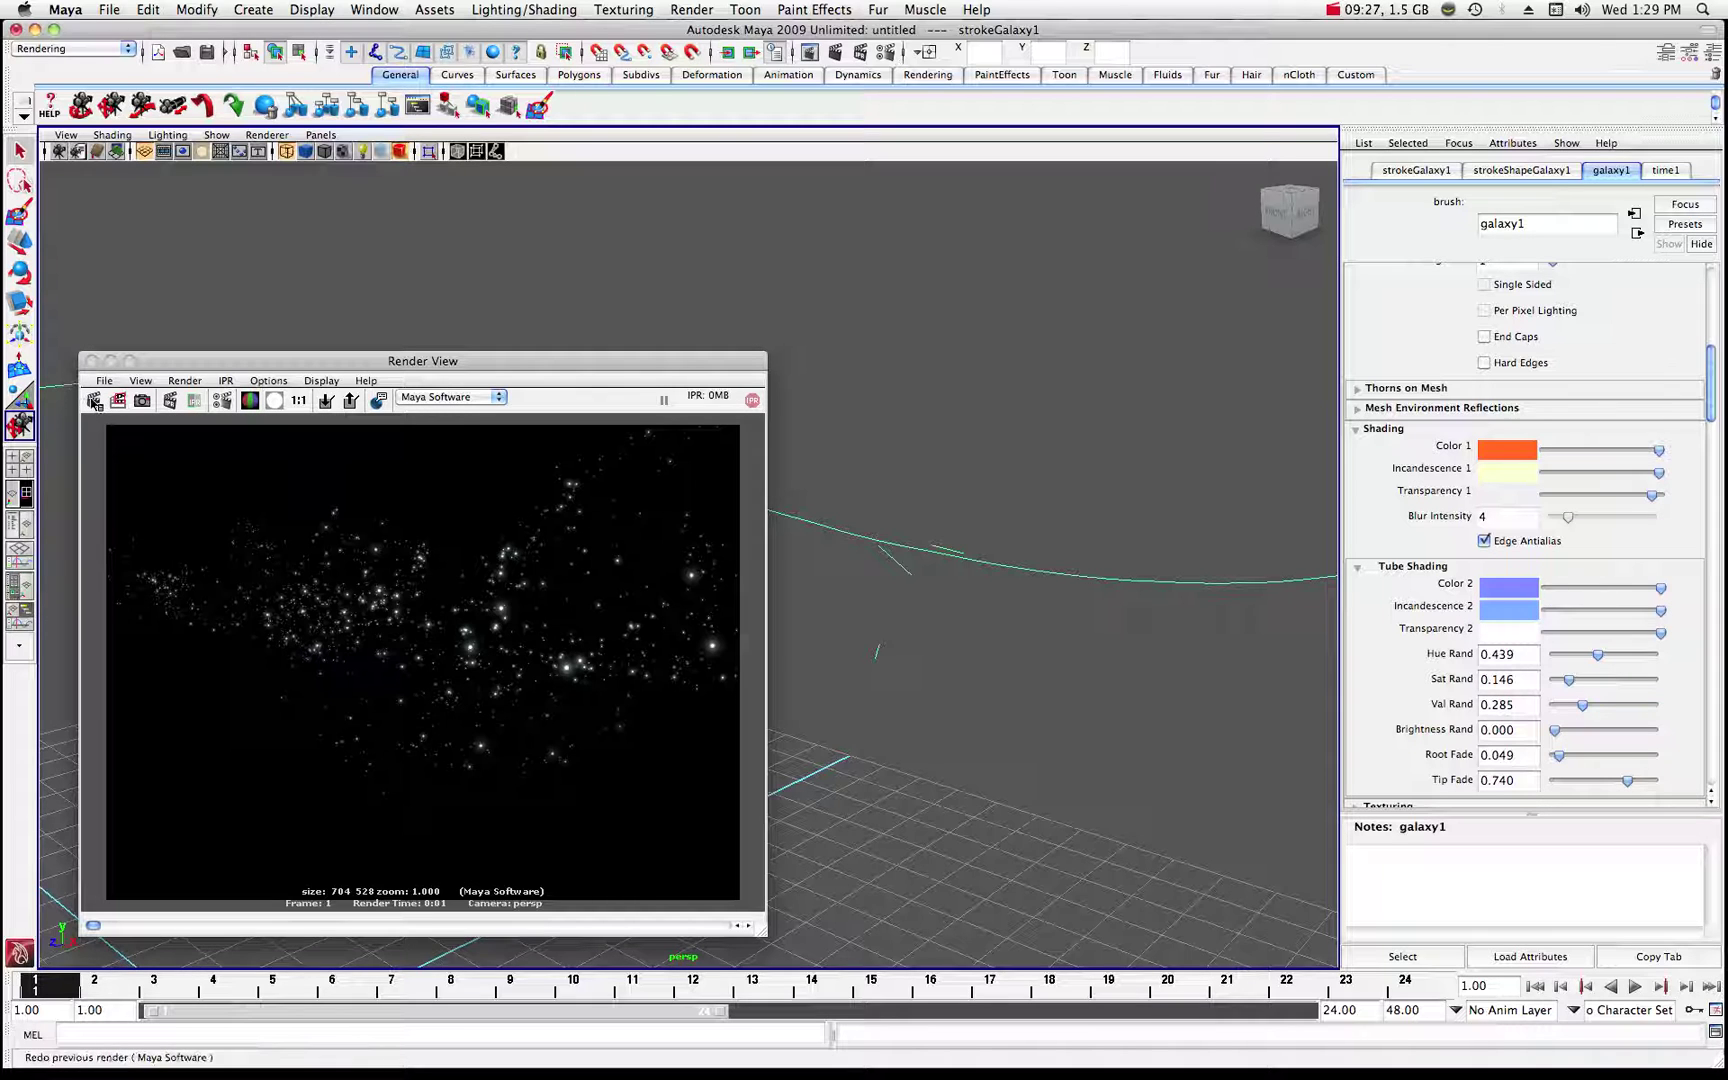
click(94, 400)
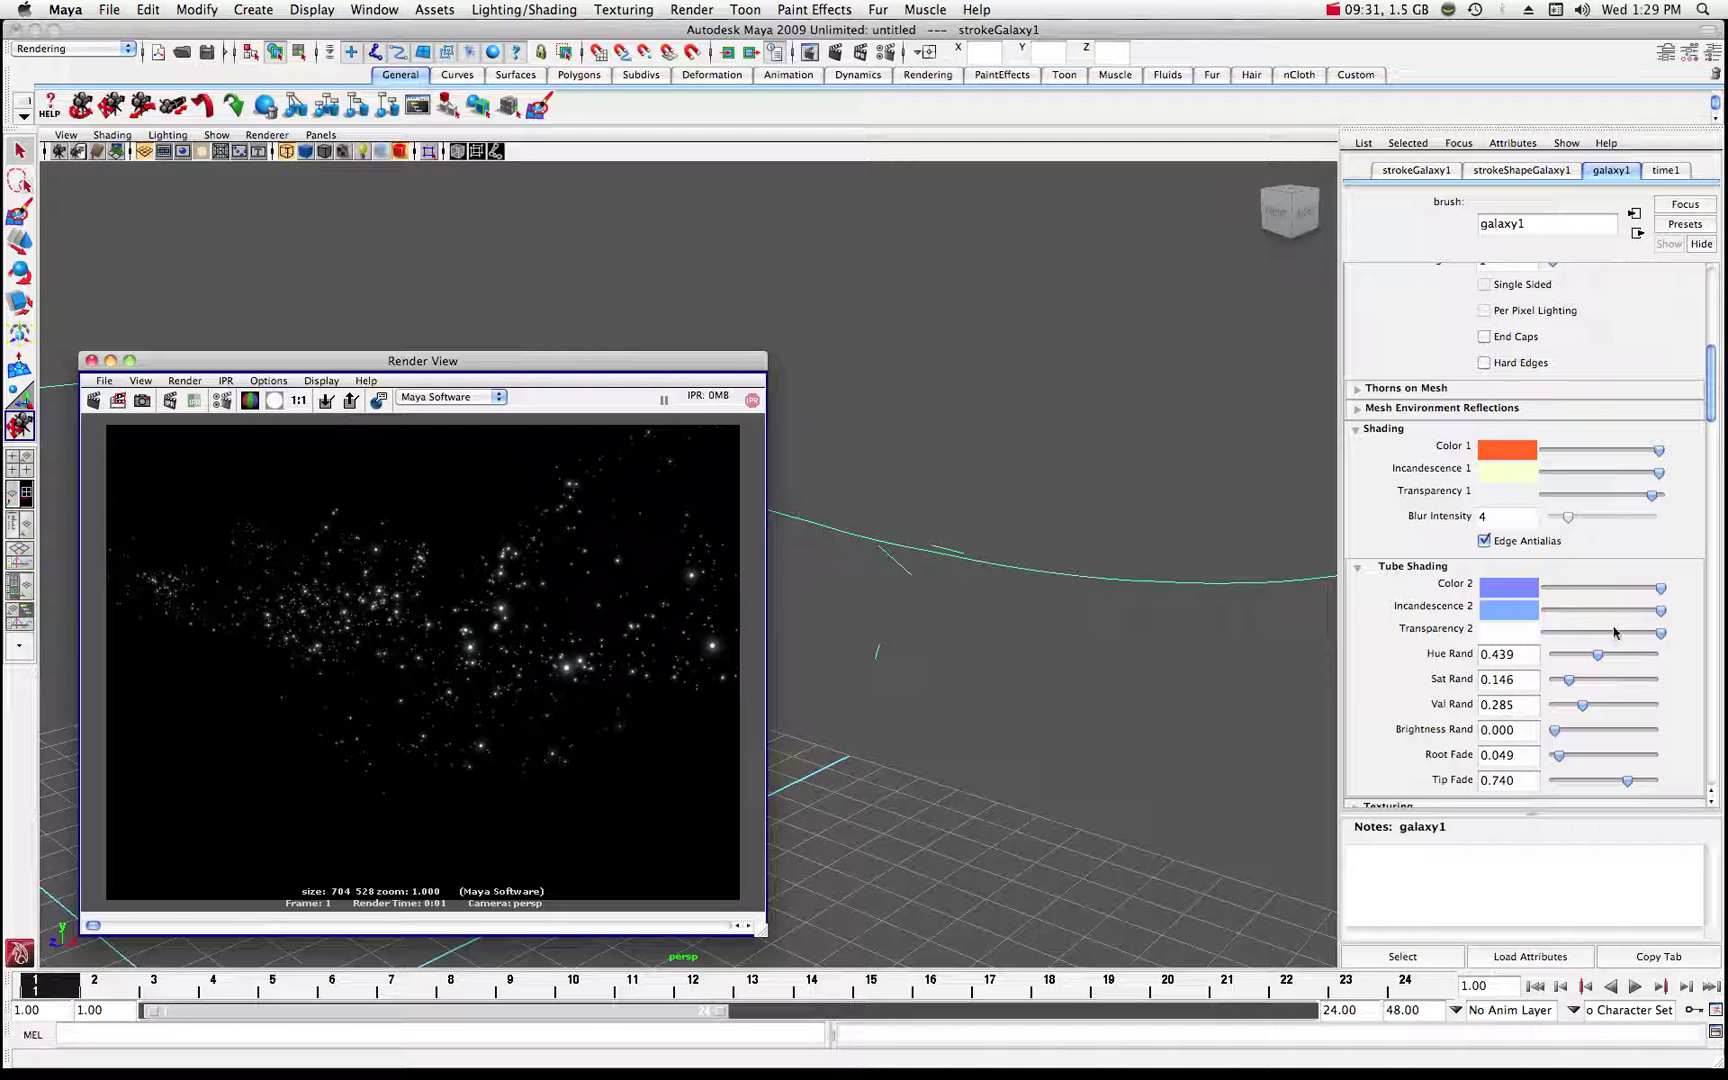
drag(1662, 613, 1547, 611)
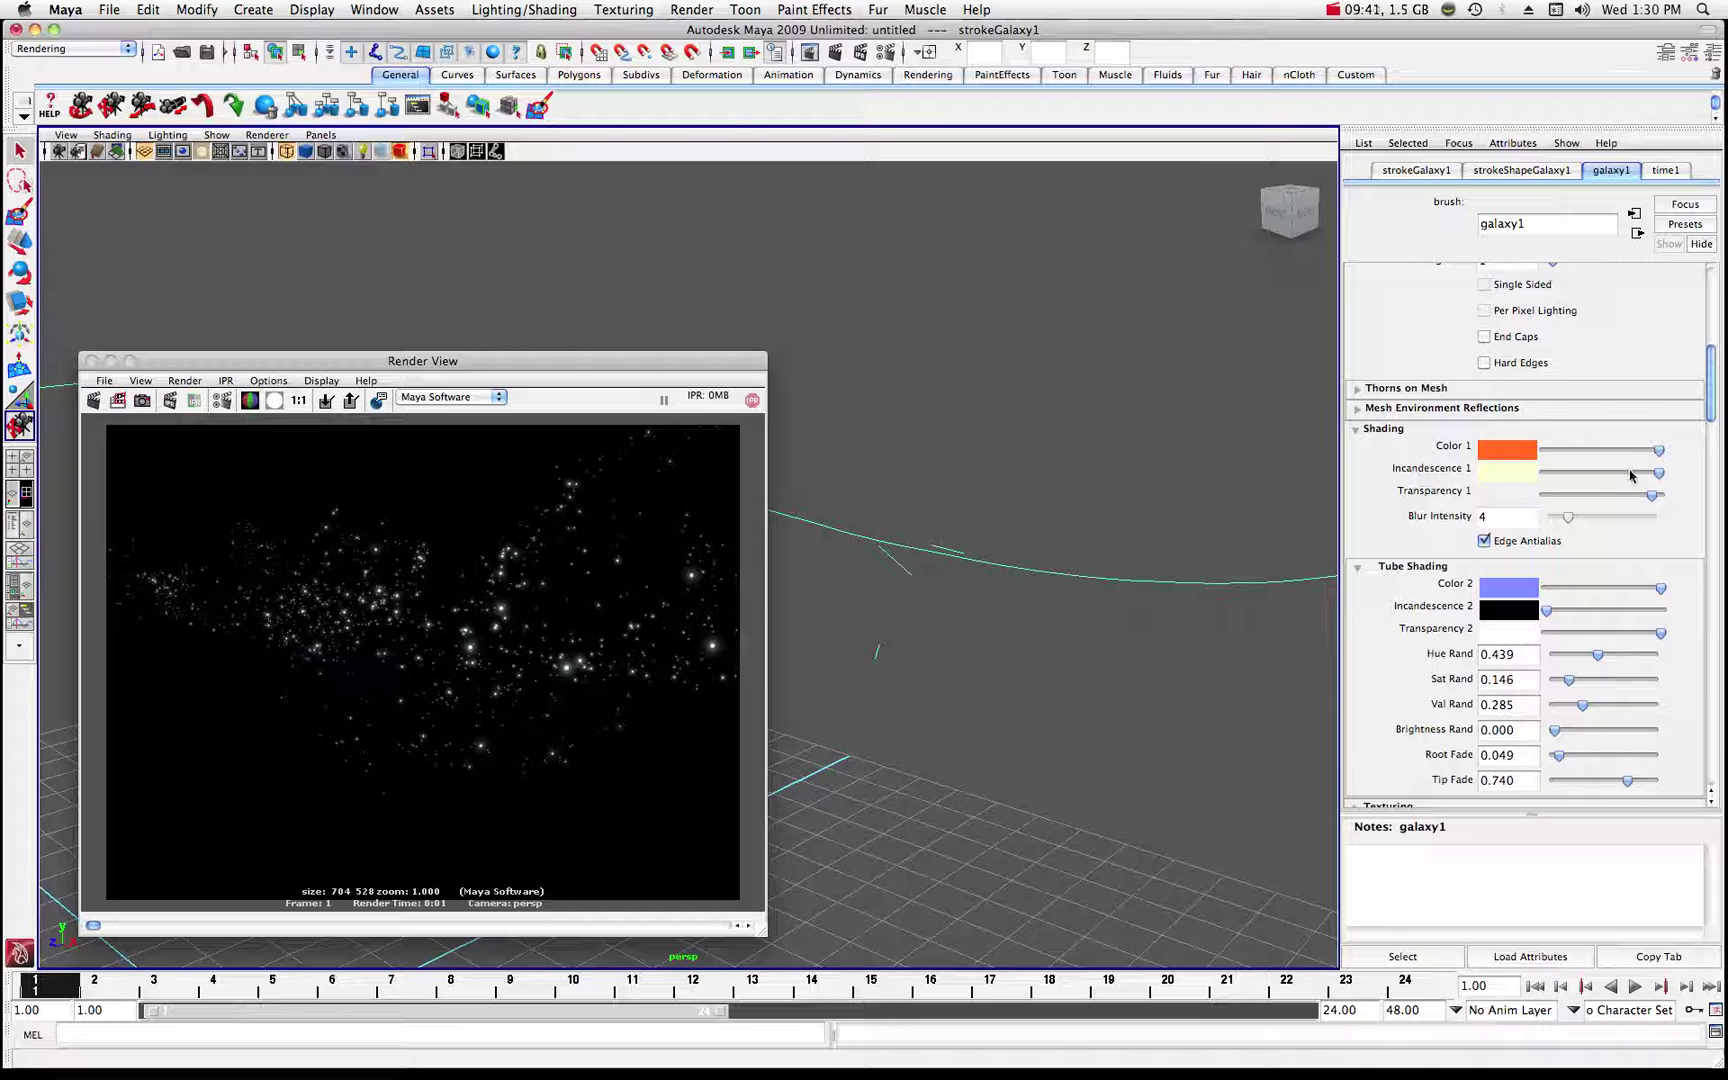
- Test-render the brush with Incandescence 1 at black and mid-grey, and finish by setting it to white and re-rendering
drag(1660, 477, 1545, 478)
click(94, 401)
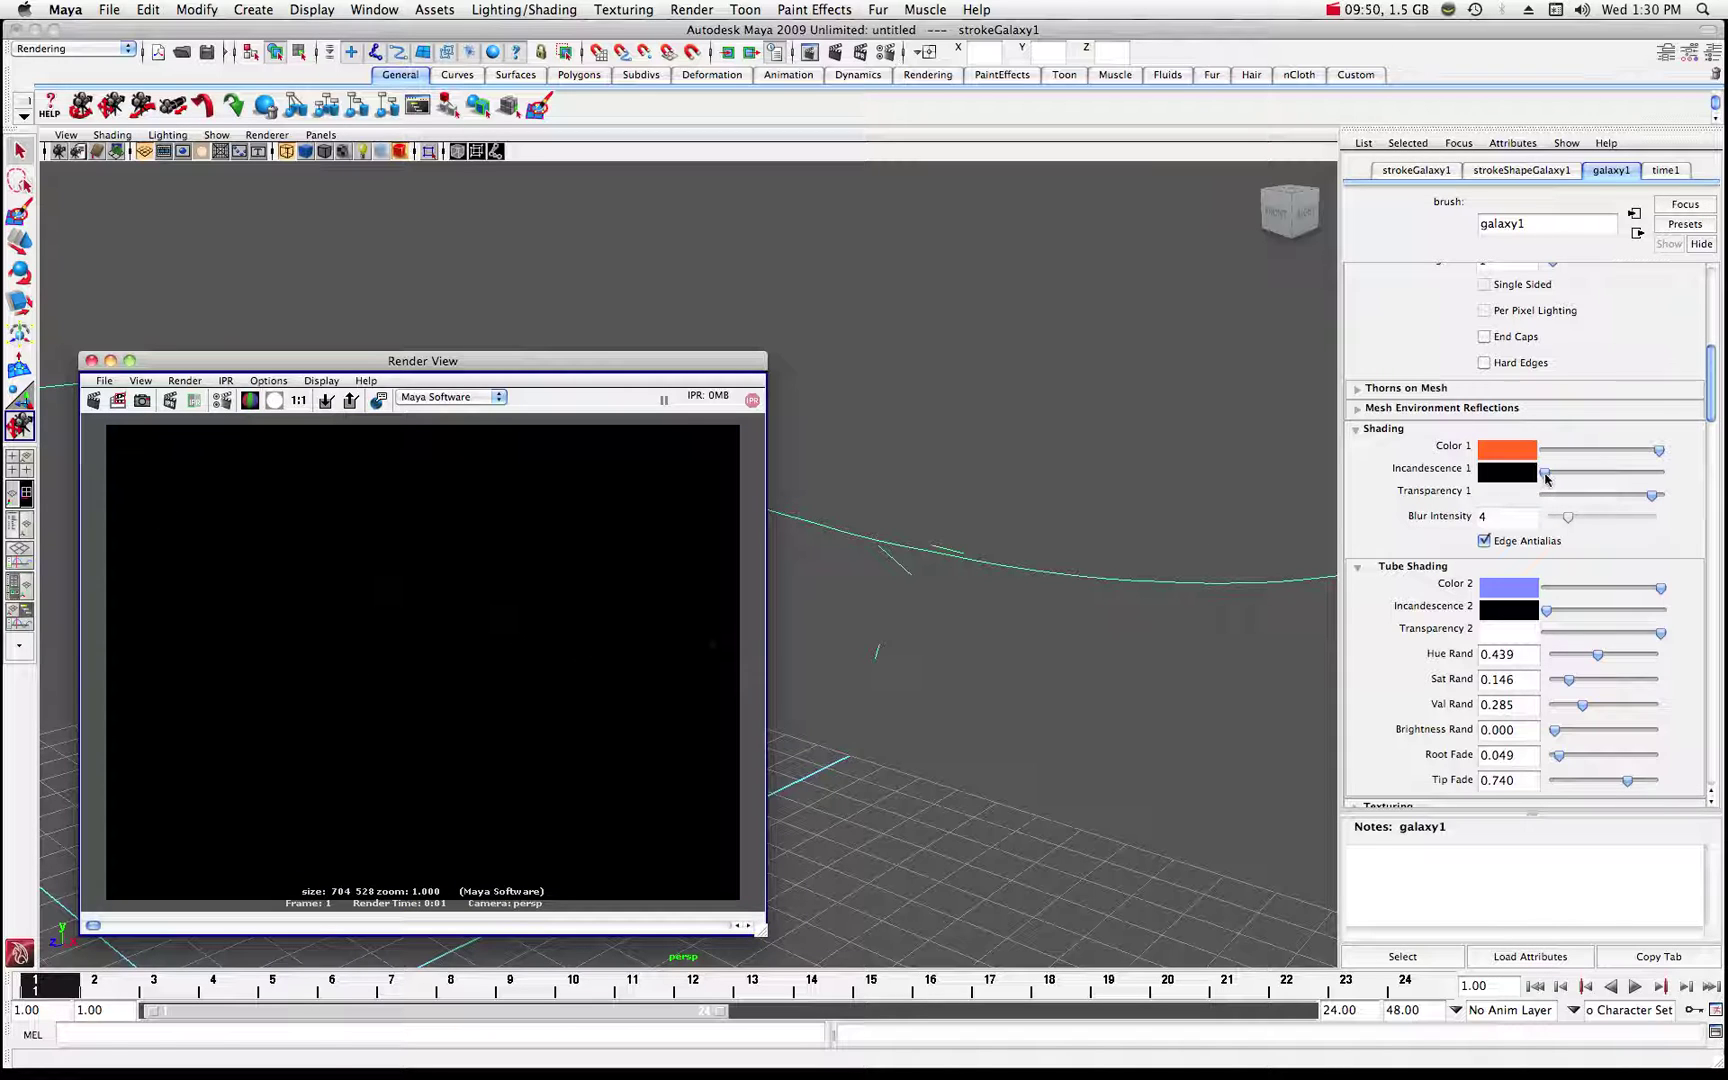
drag(1546, 478, 1616, 478)
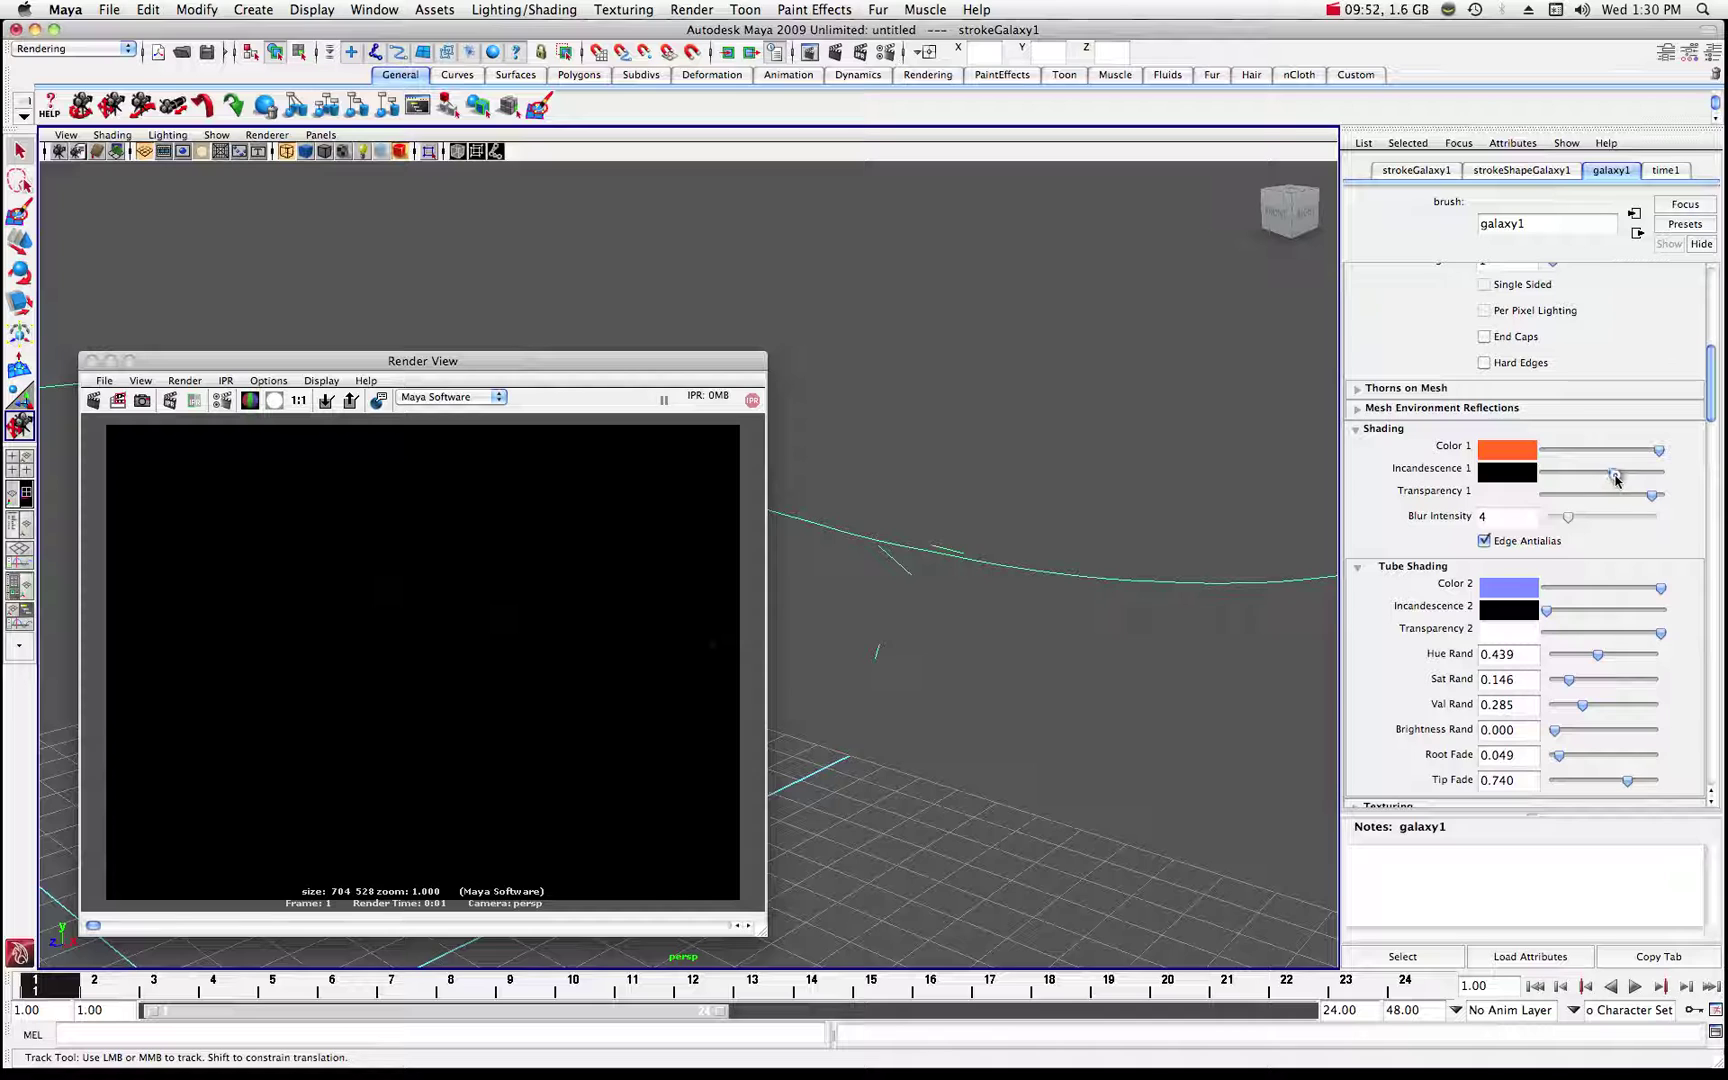
click(94, 400)
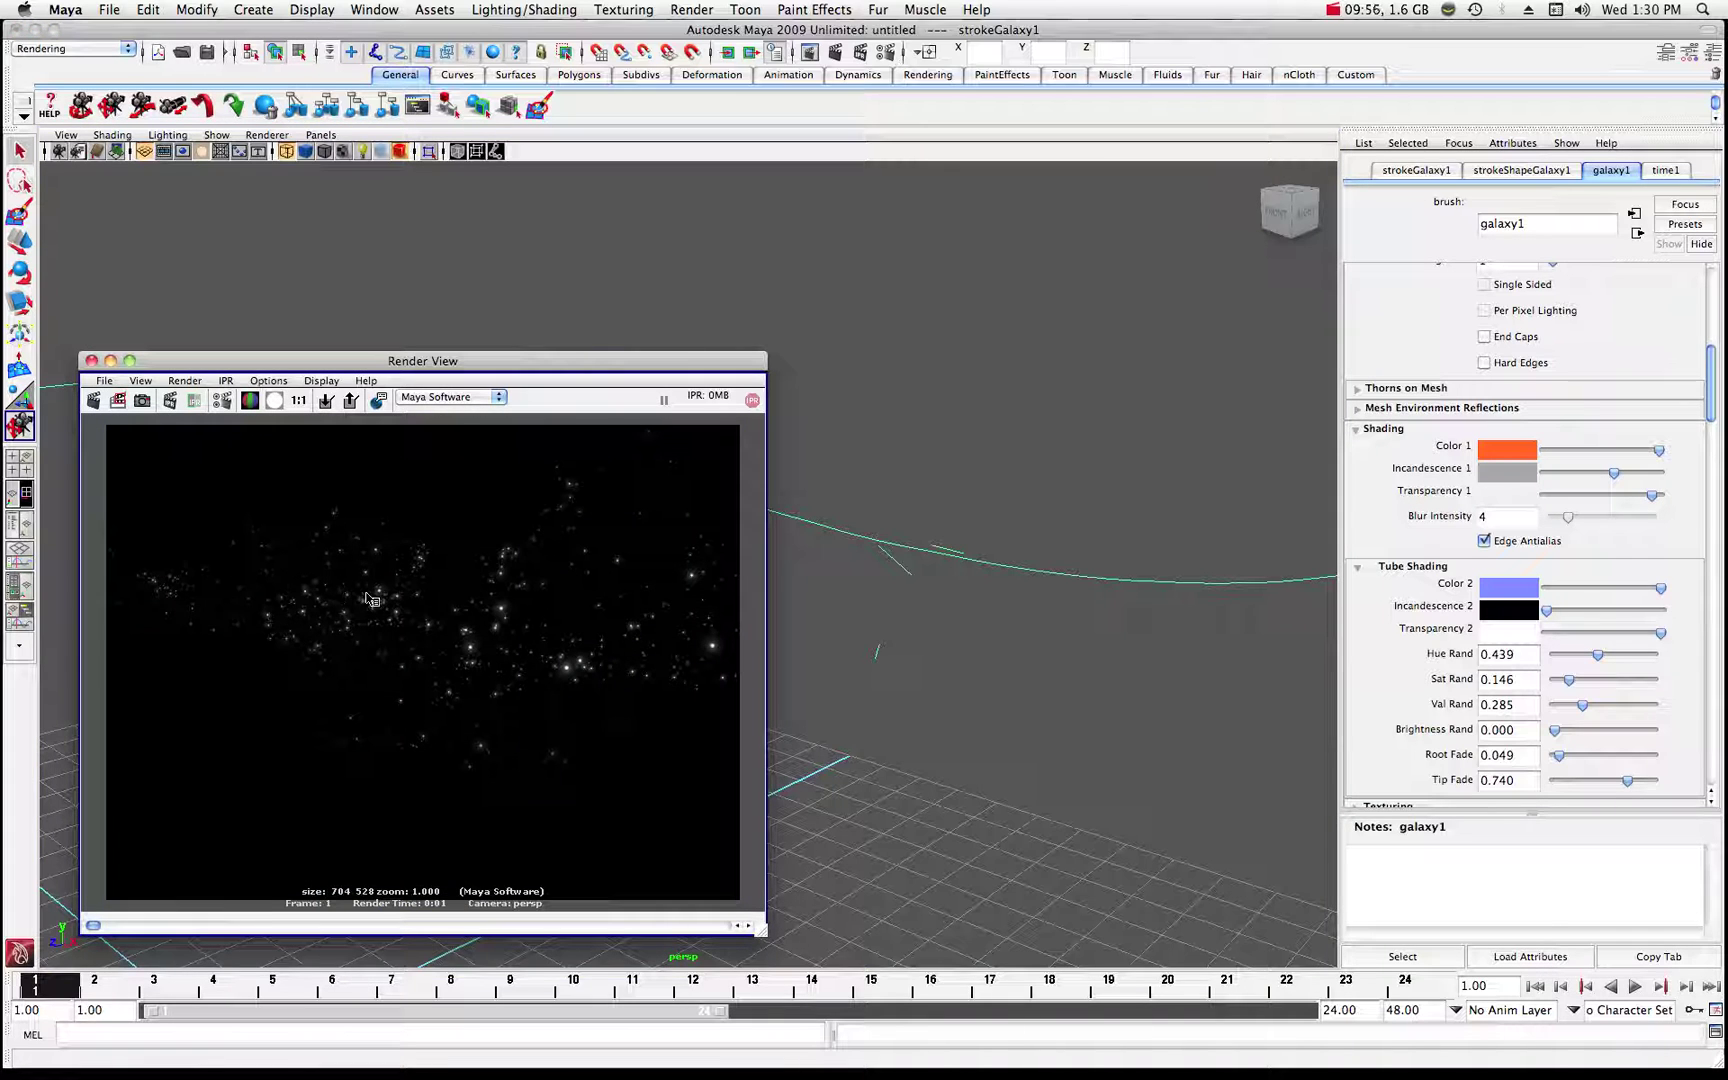
drag(1613, 475, 1666, 479)
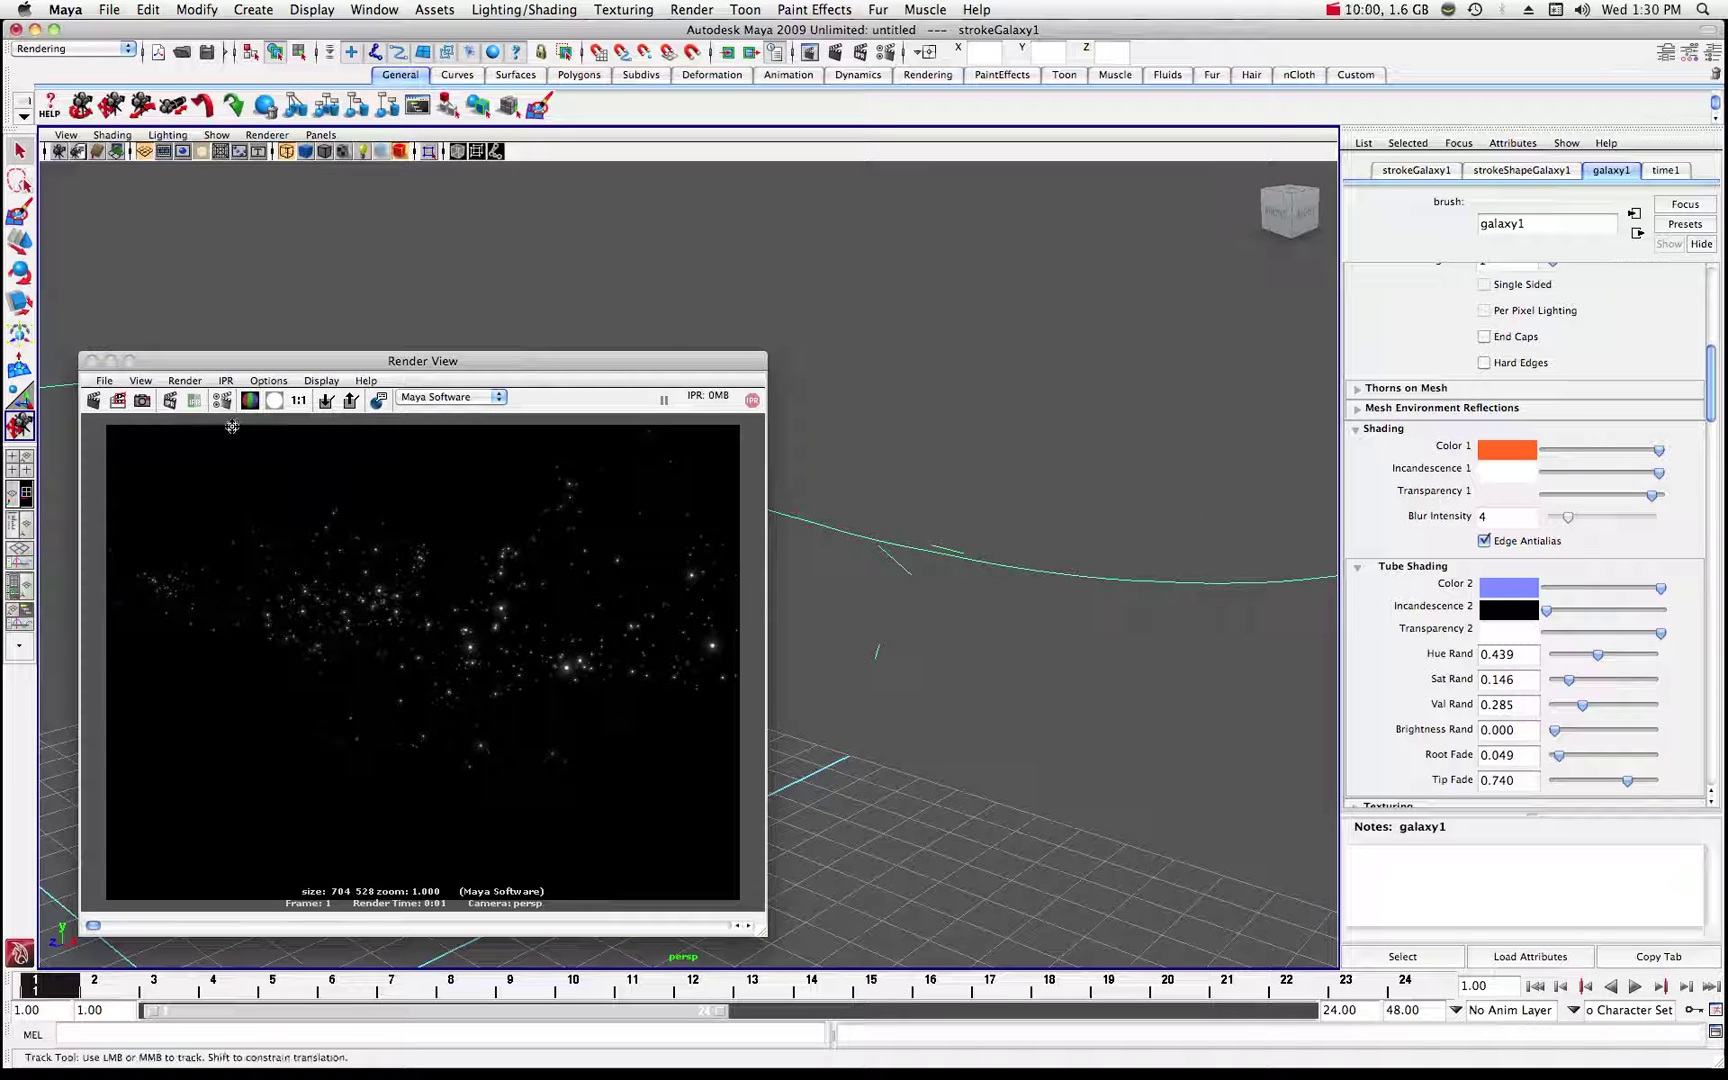
click(93, 400)
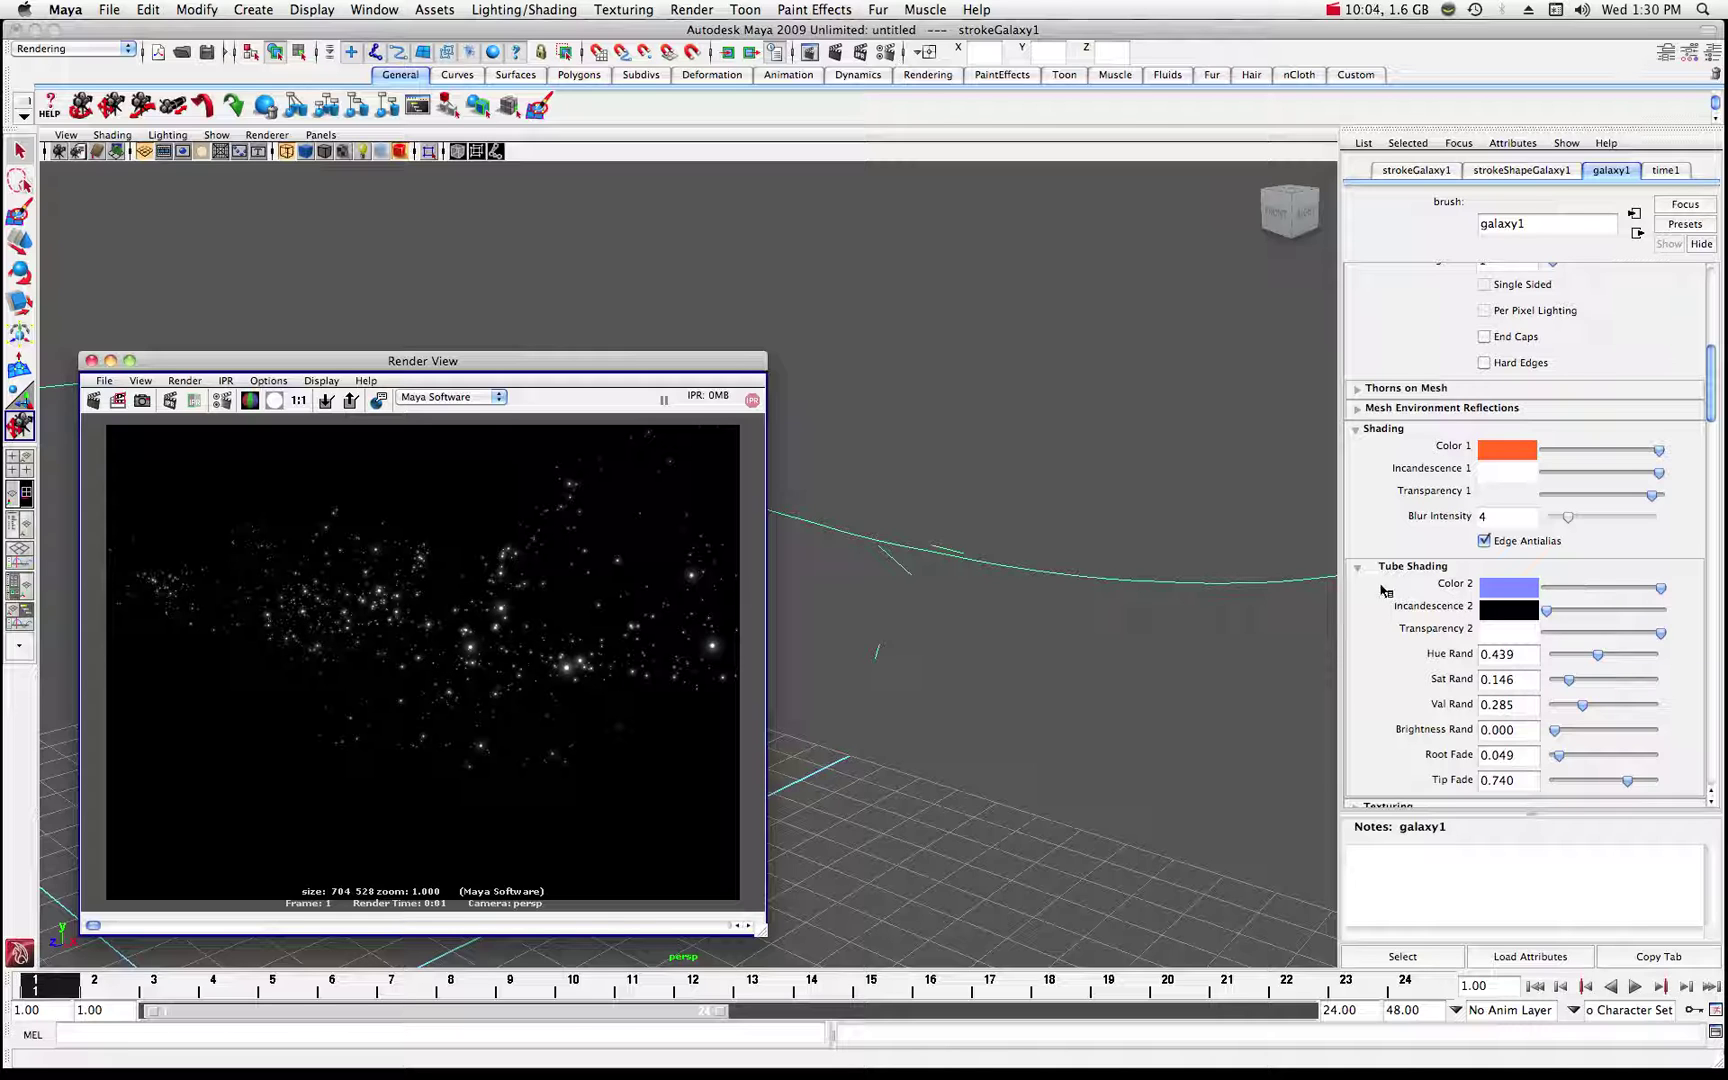
- Set the brush's Glow Color to a strong blue (hue 222.45, saturation 0.936, value 1.000) and re-render
drag(1710, 412, 1712, 546)
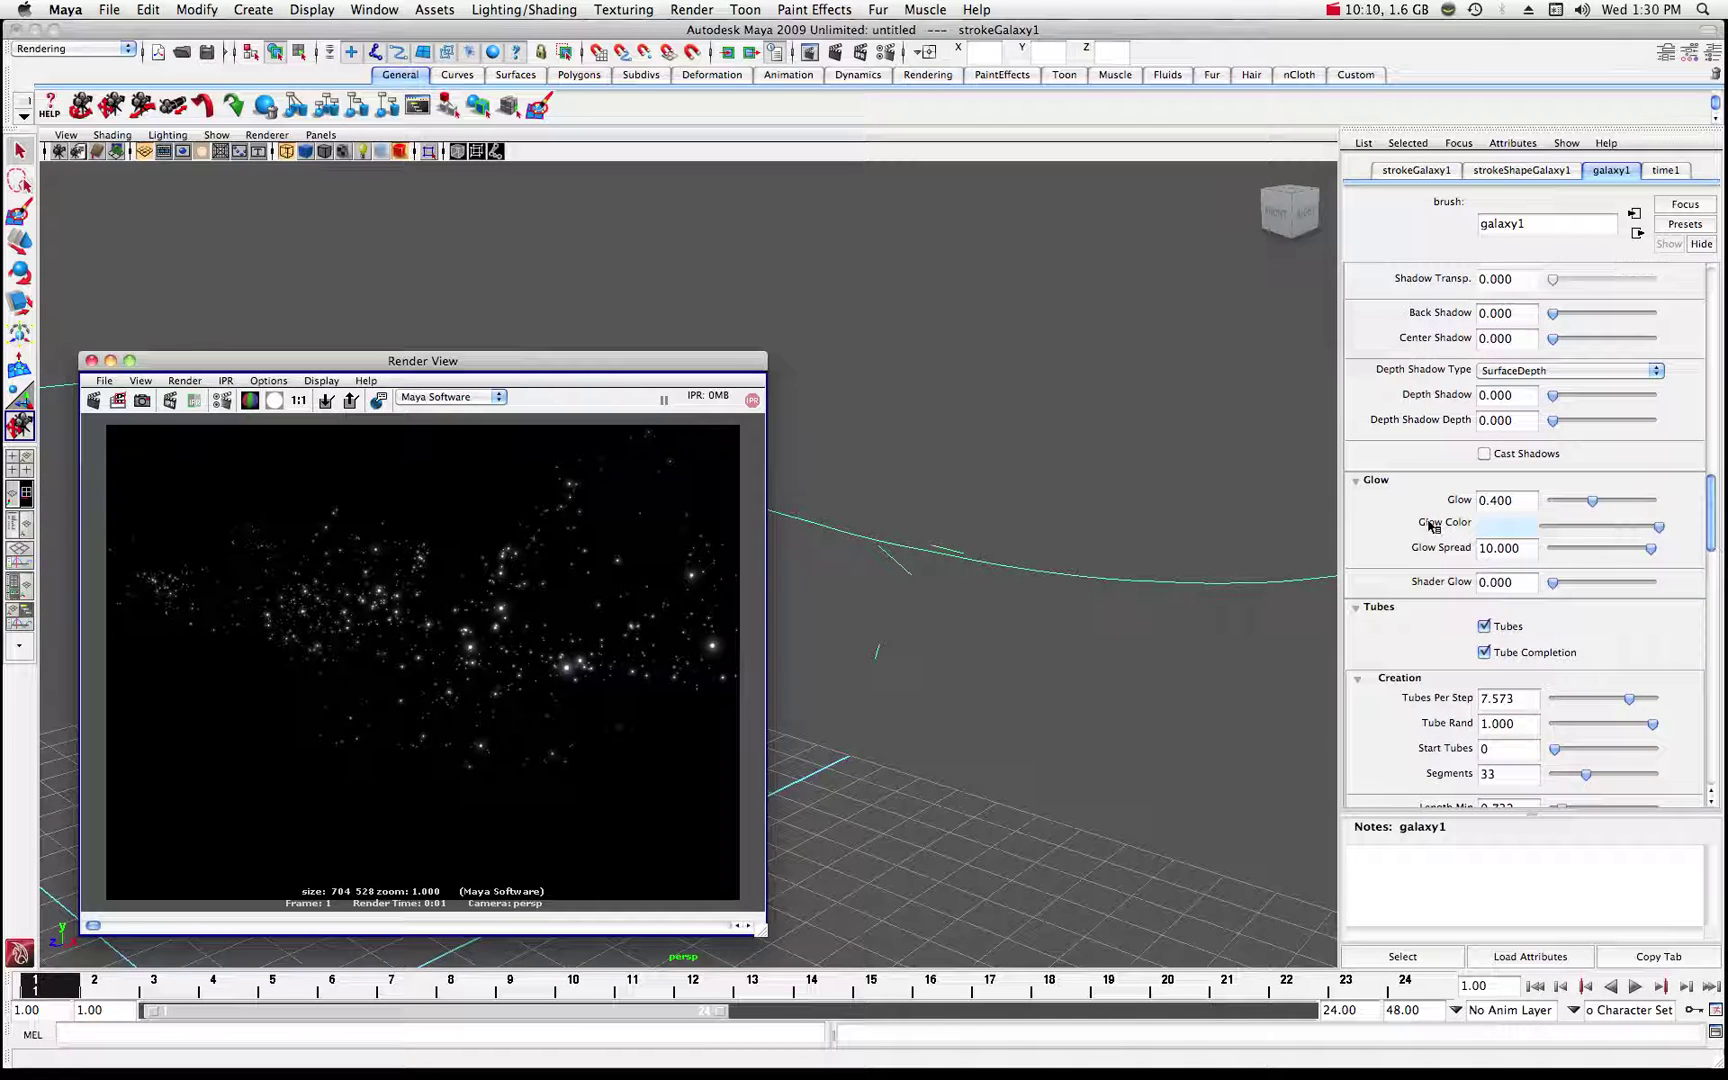
click(1497, 529)
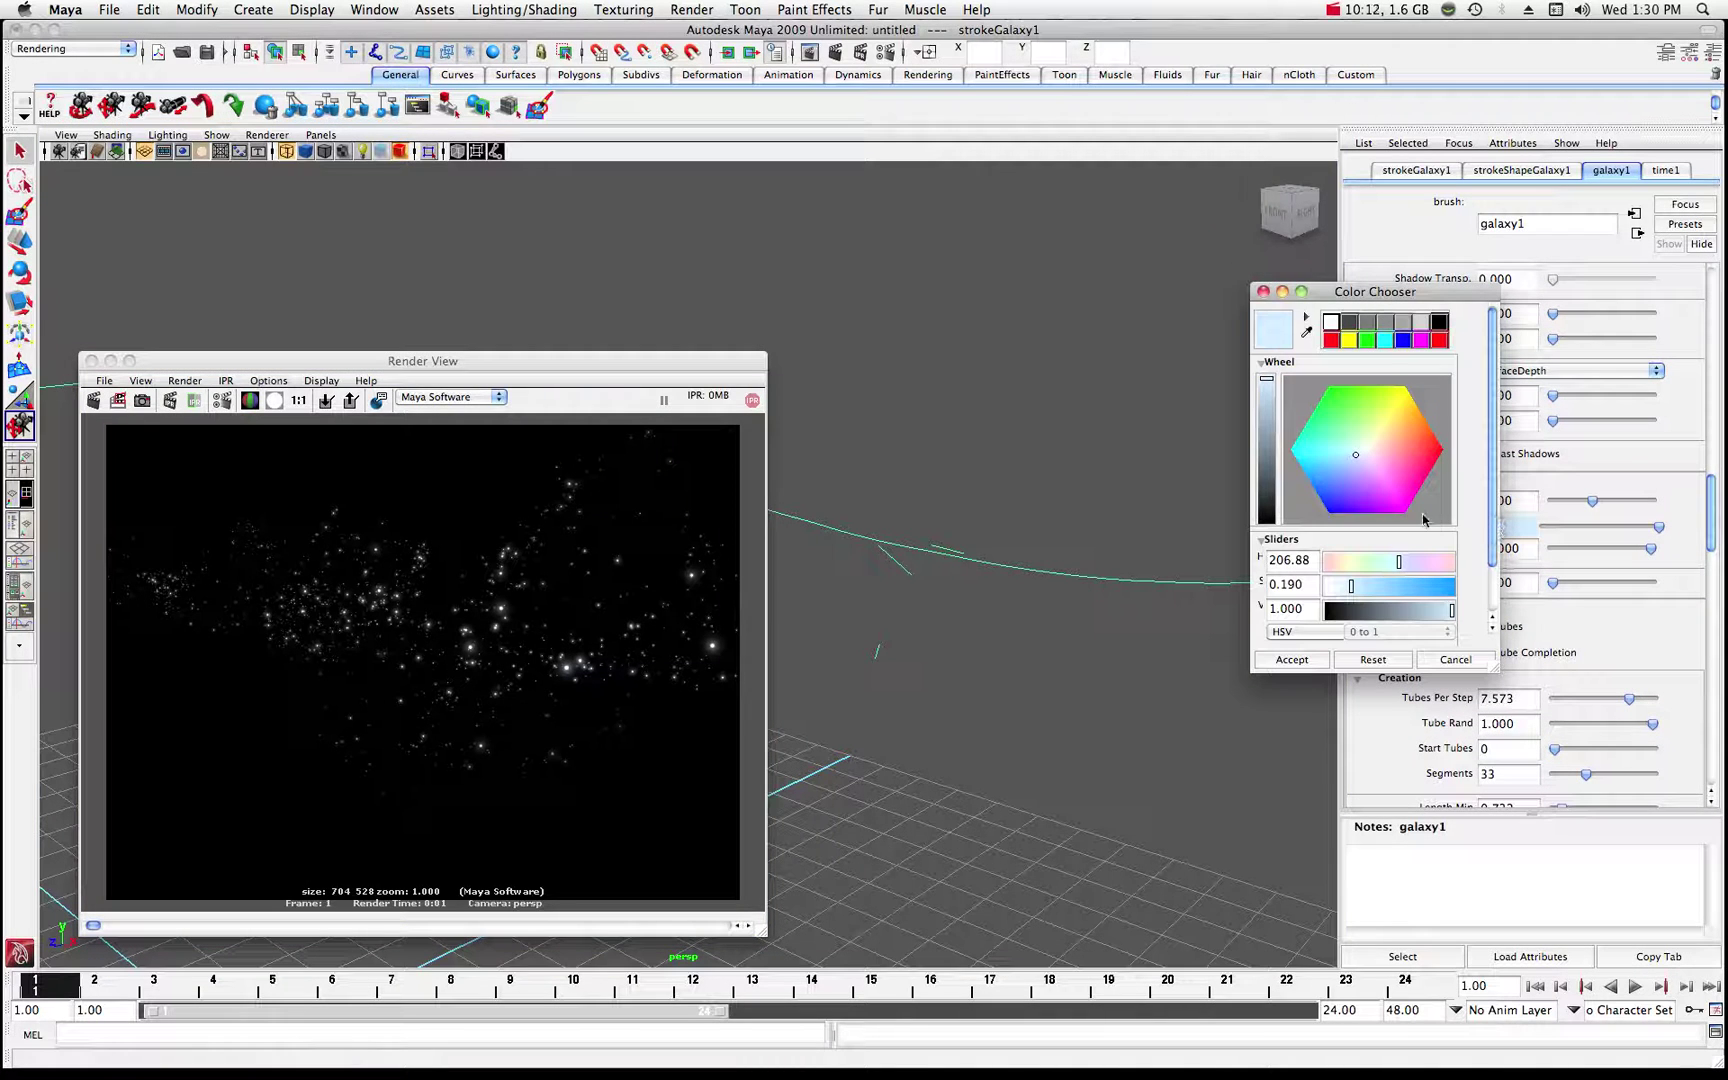
click(1320, 492)
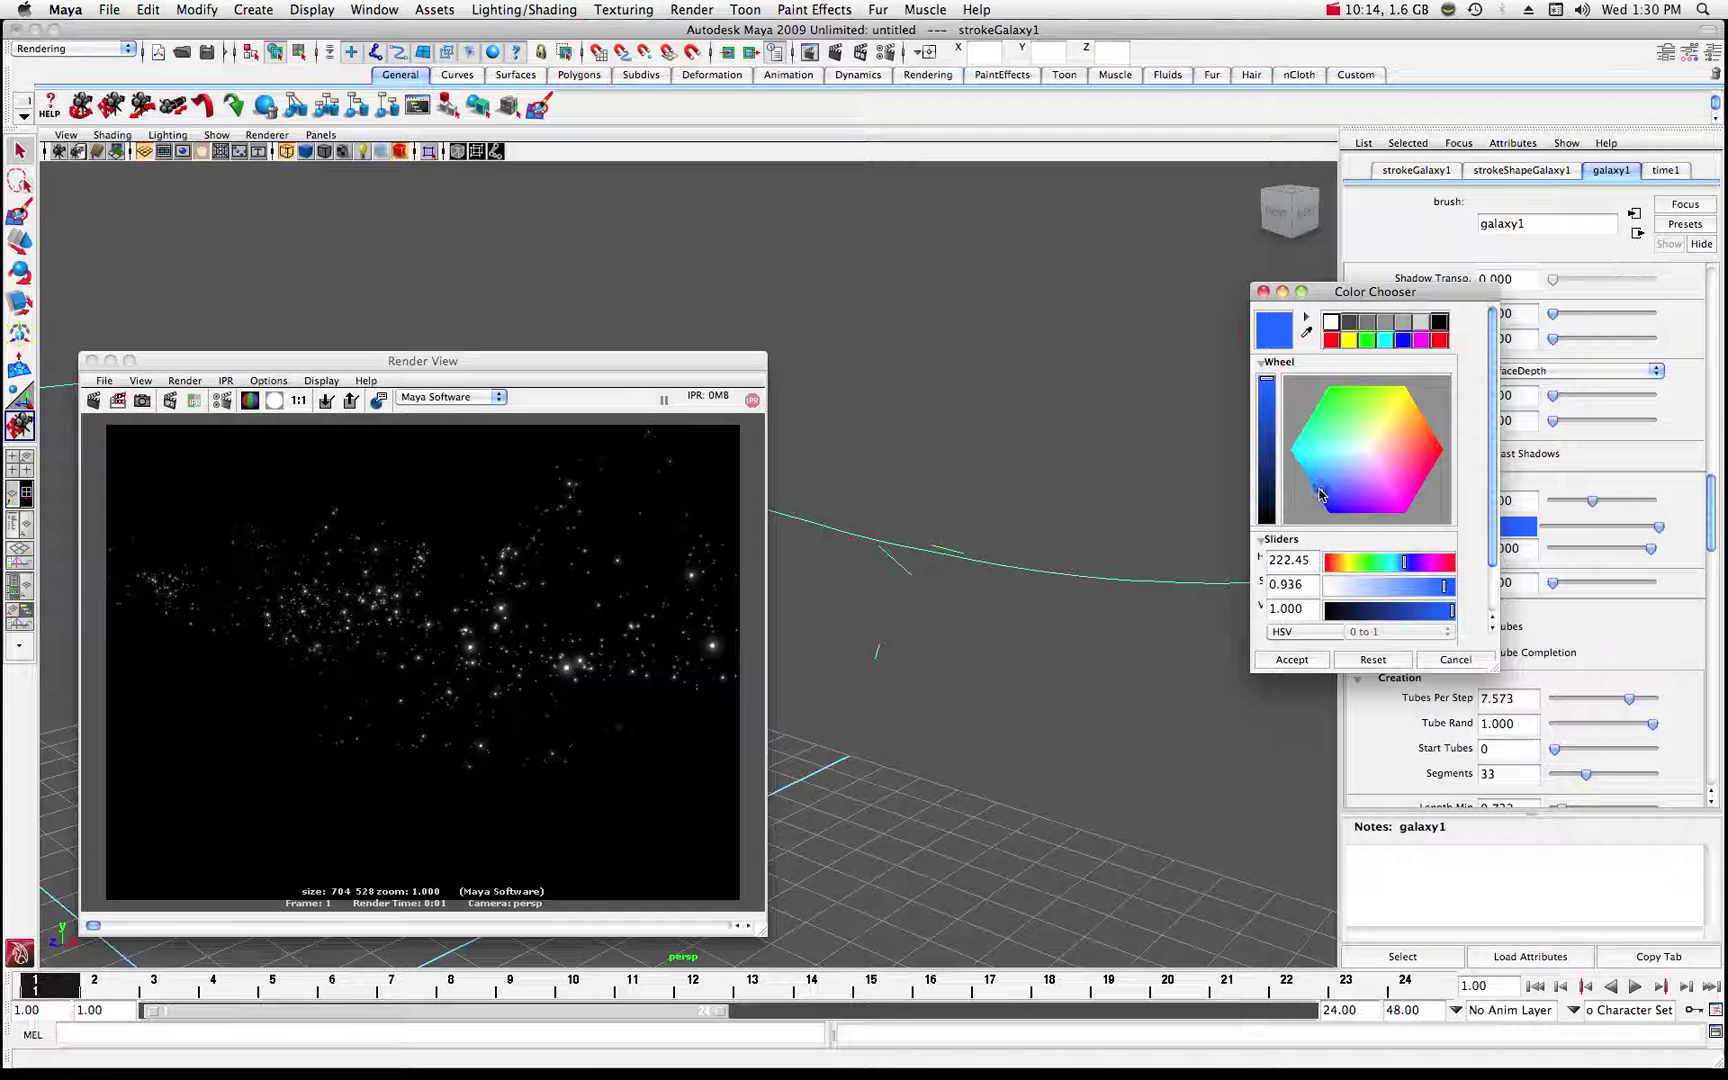
click(1290, 660)
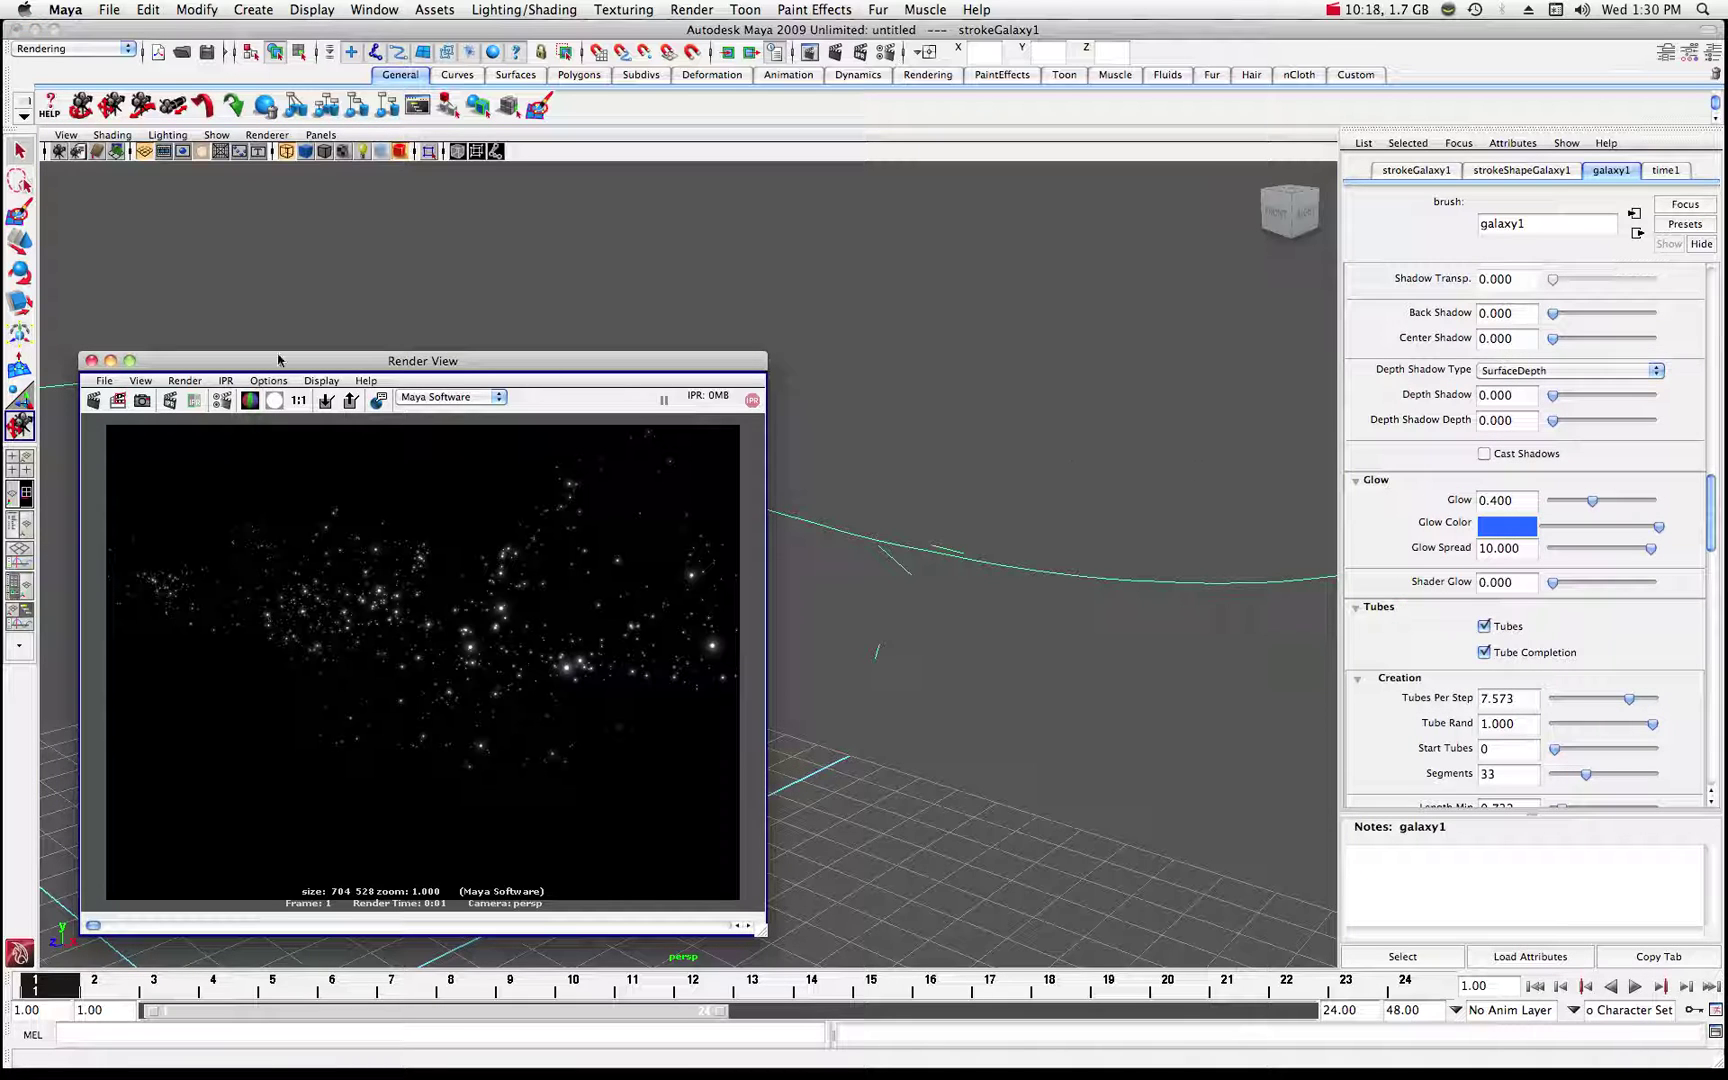
click(93, 400)
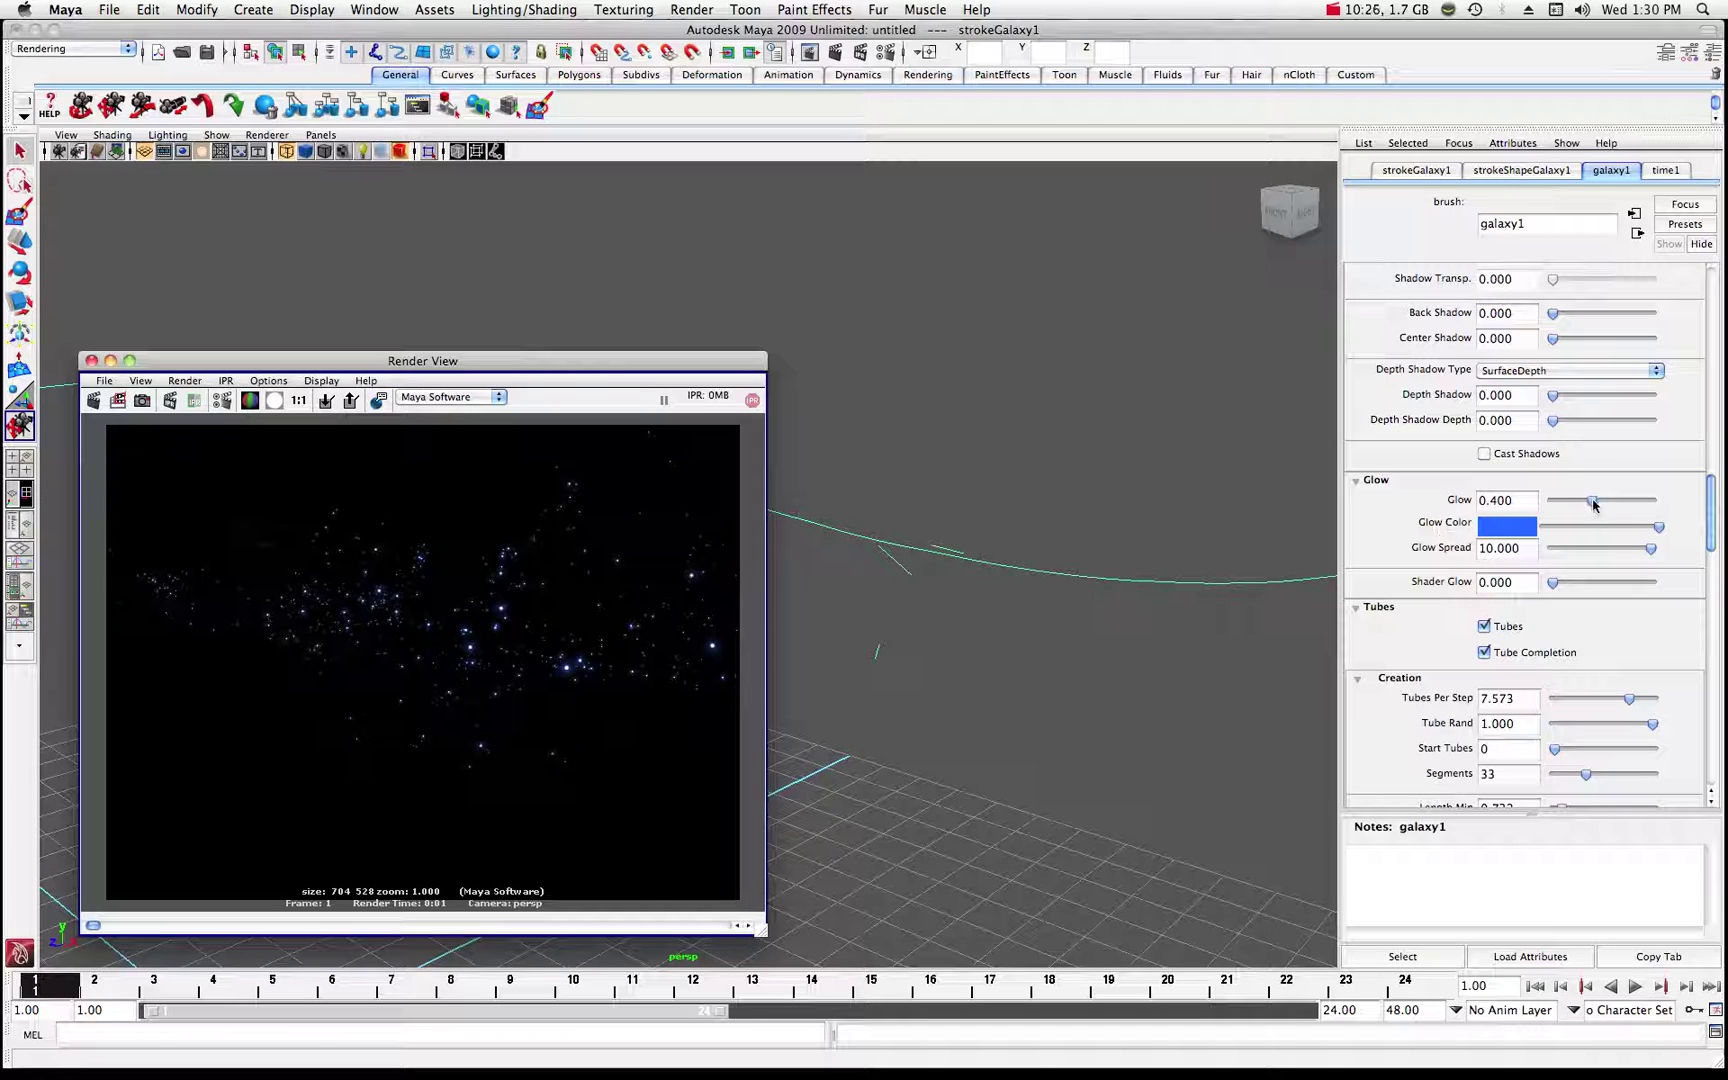
- Raise the brush's Glow to 0.514 and on to 1.000, re-rendering after each change
drag(1593, 505, 1603, 505)
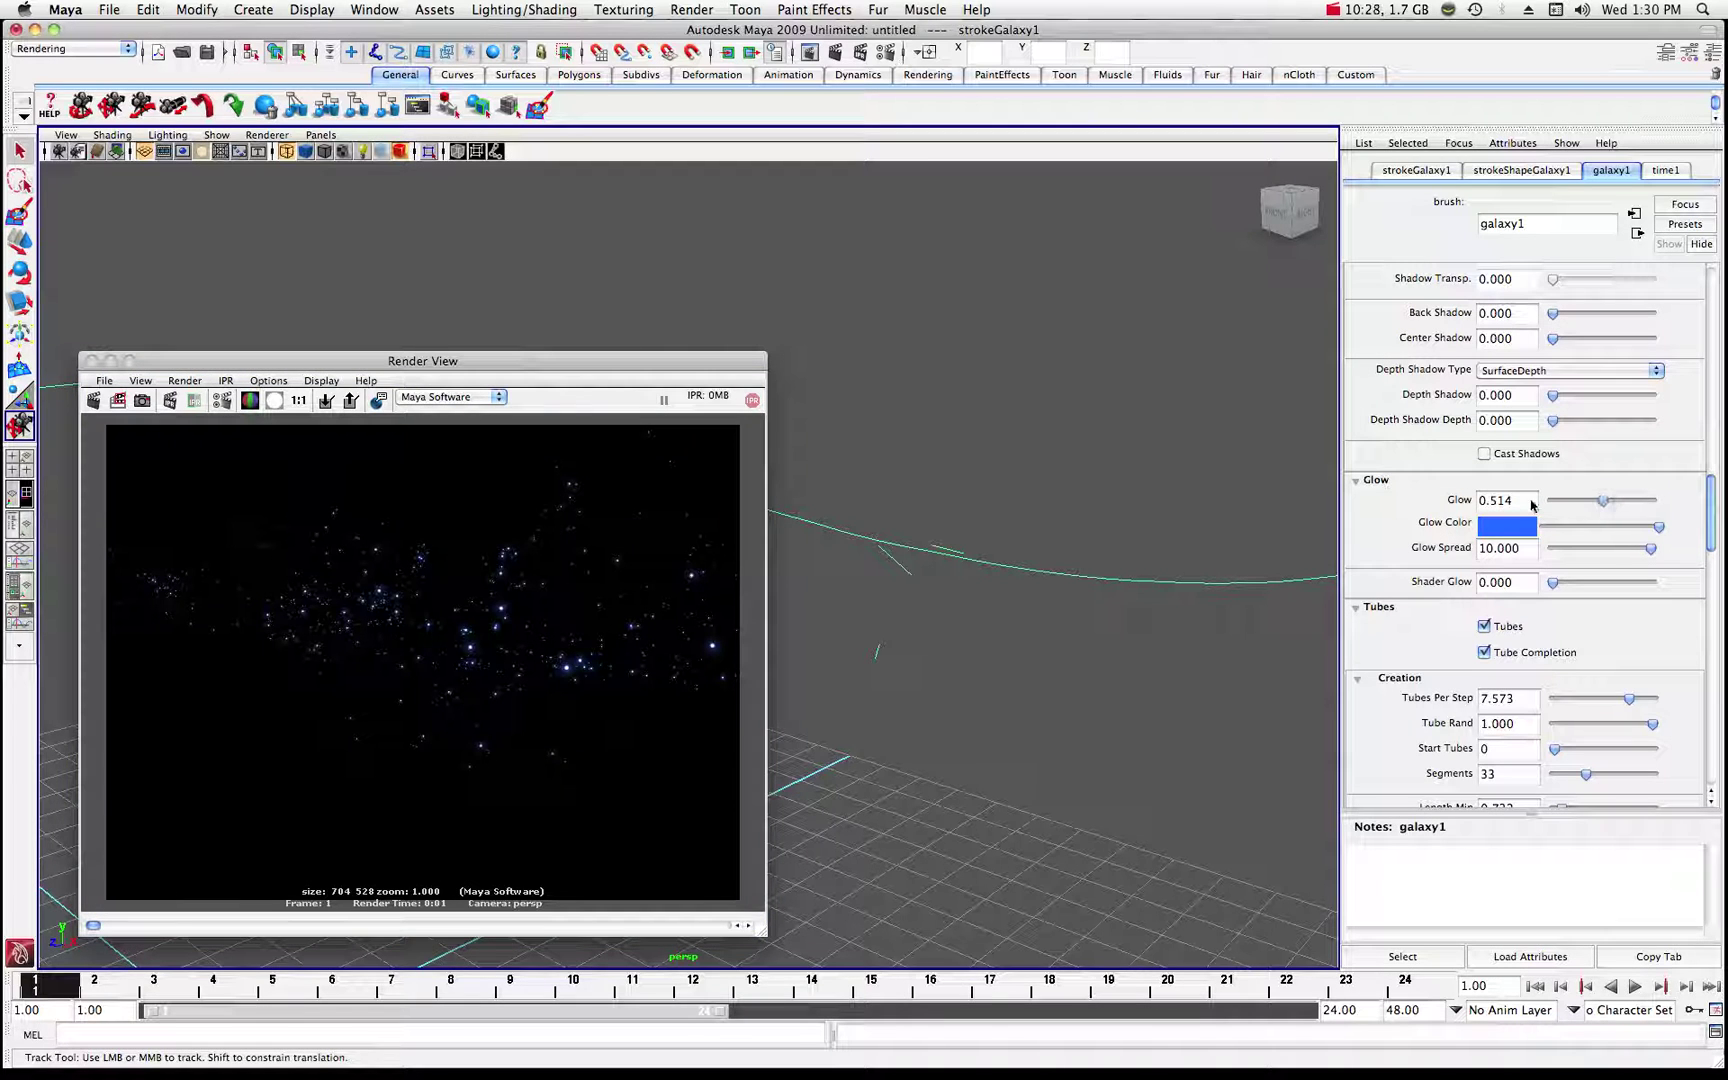
click(93, 400)
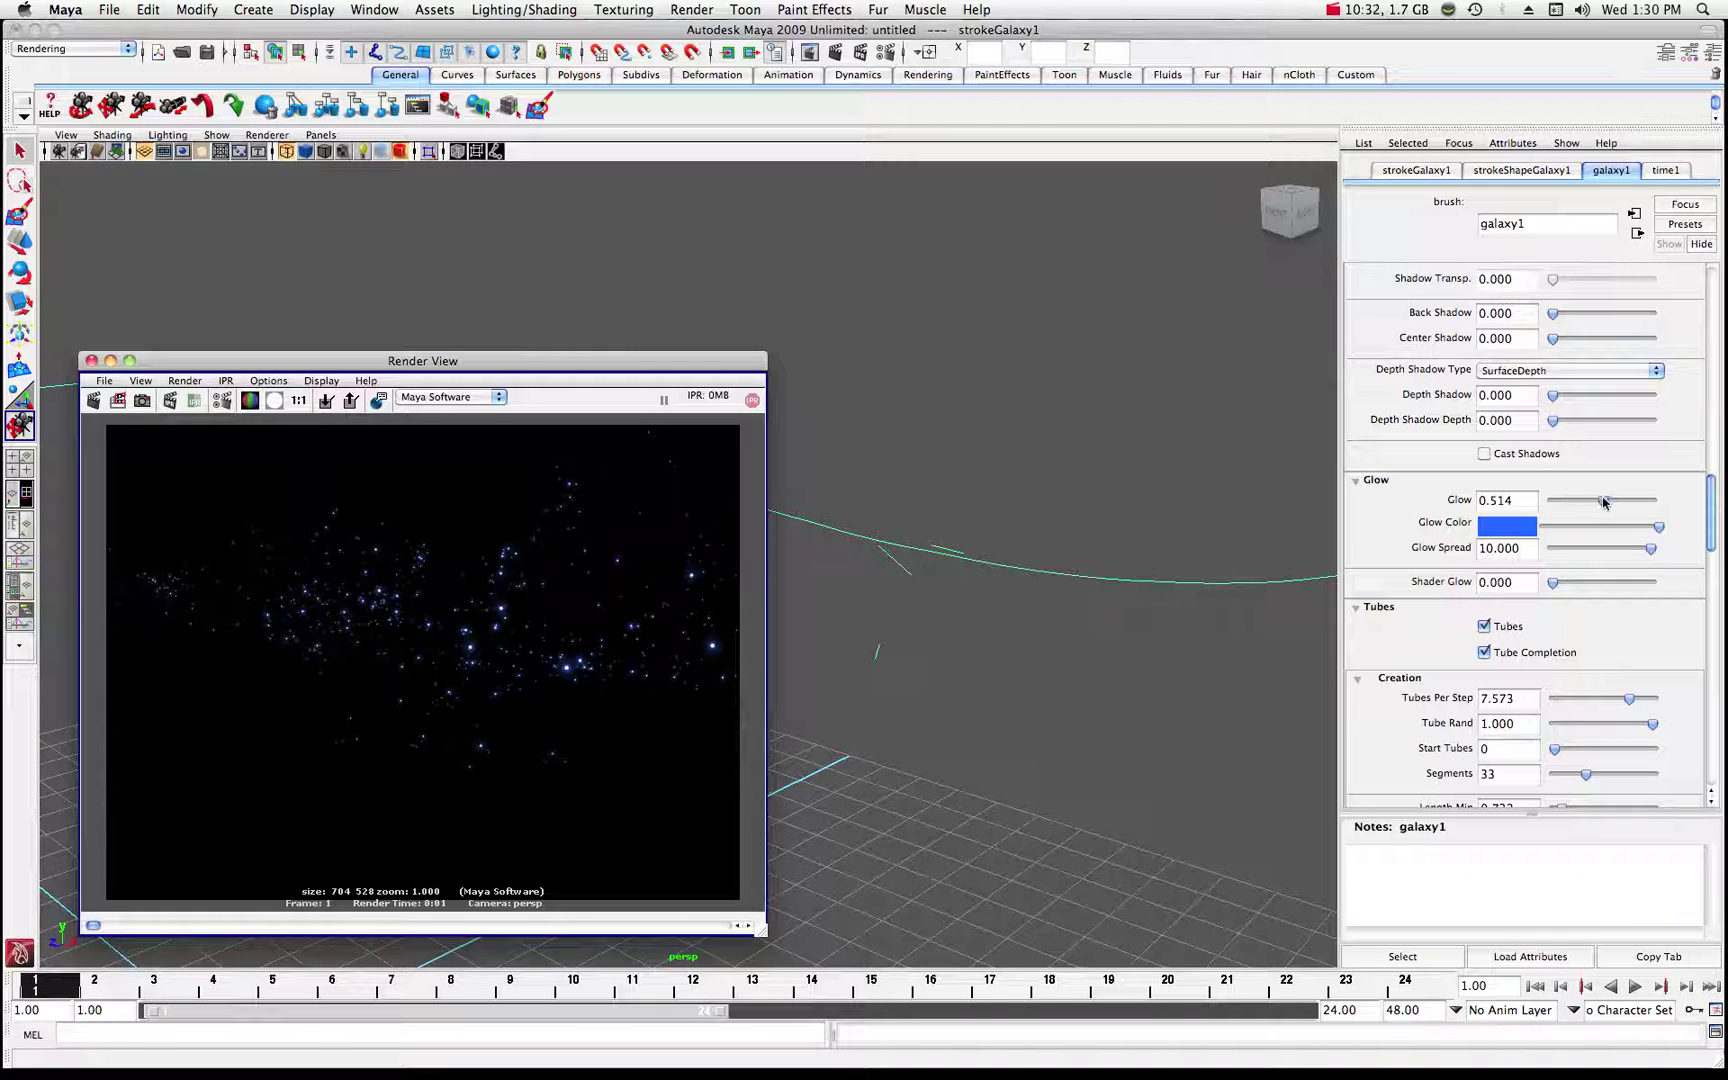
drag(1606, 503, 1662, 505)
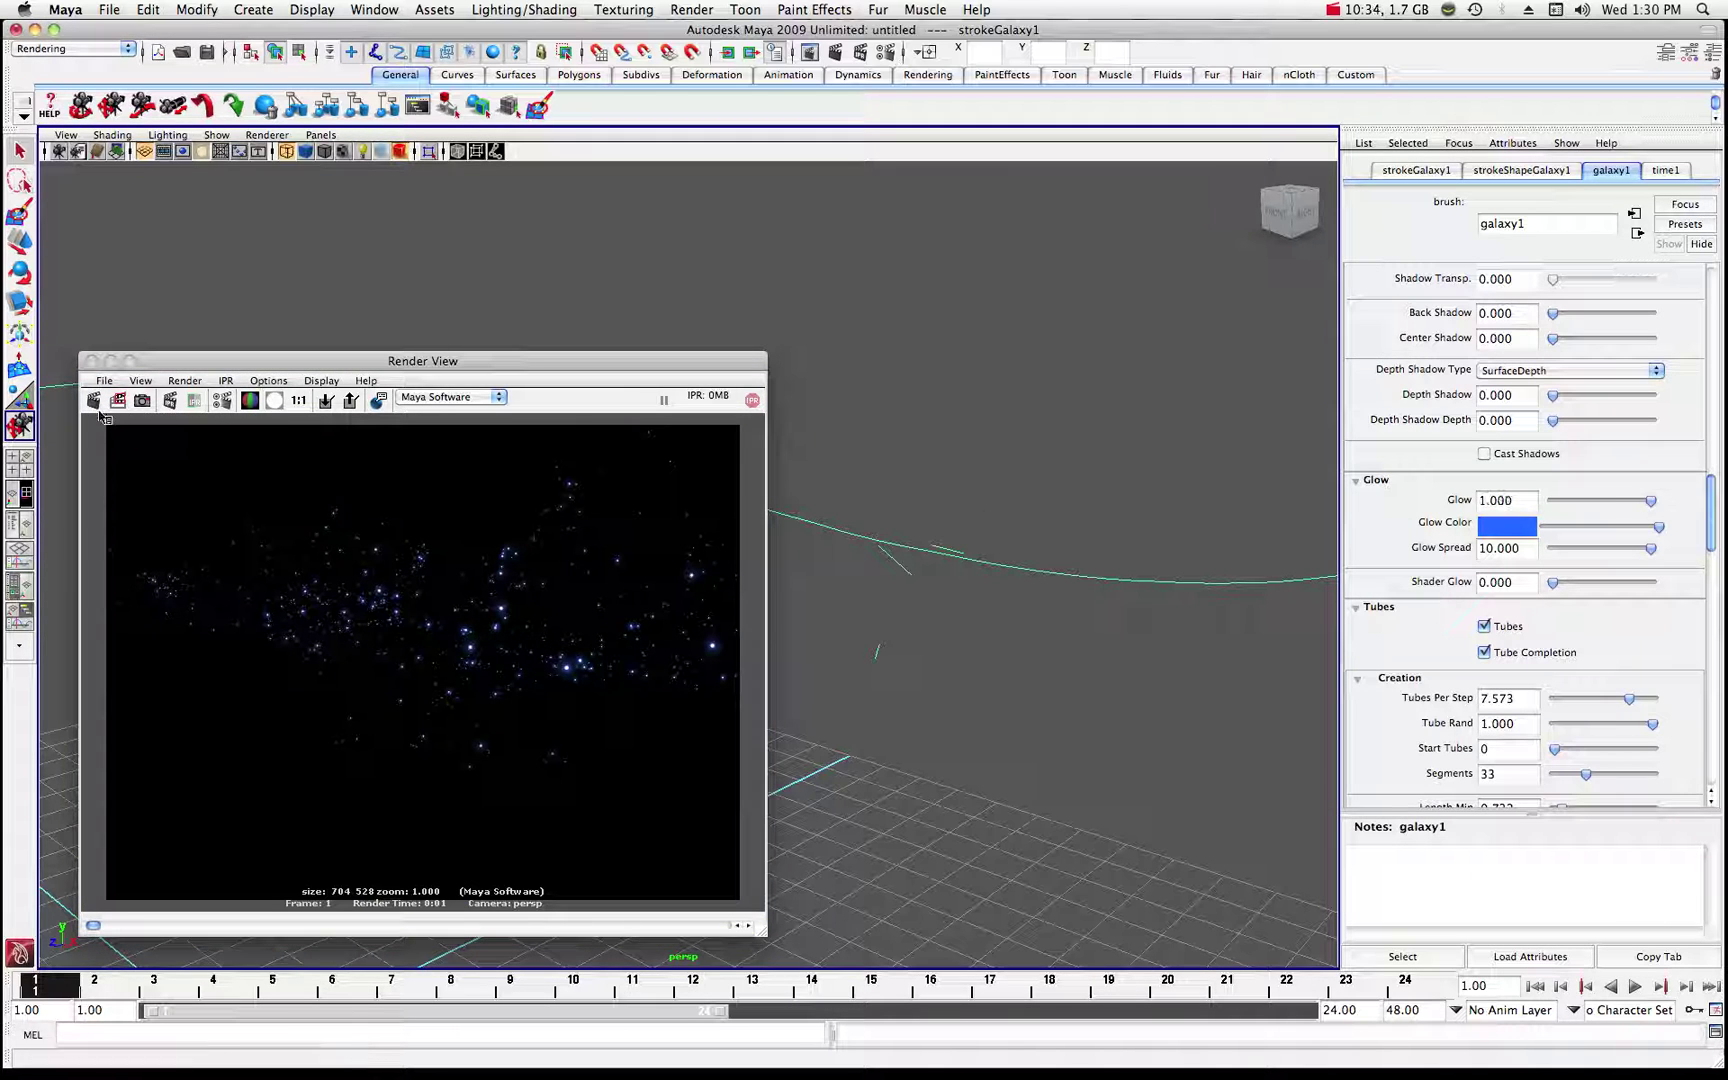
click(93, 400)
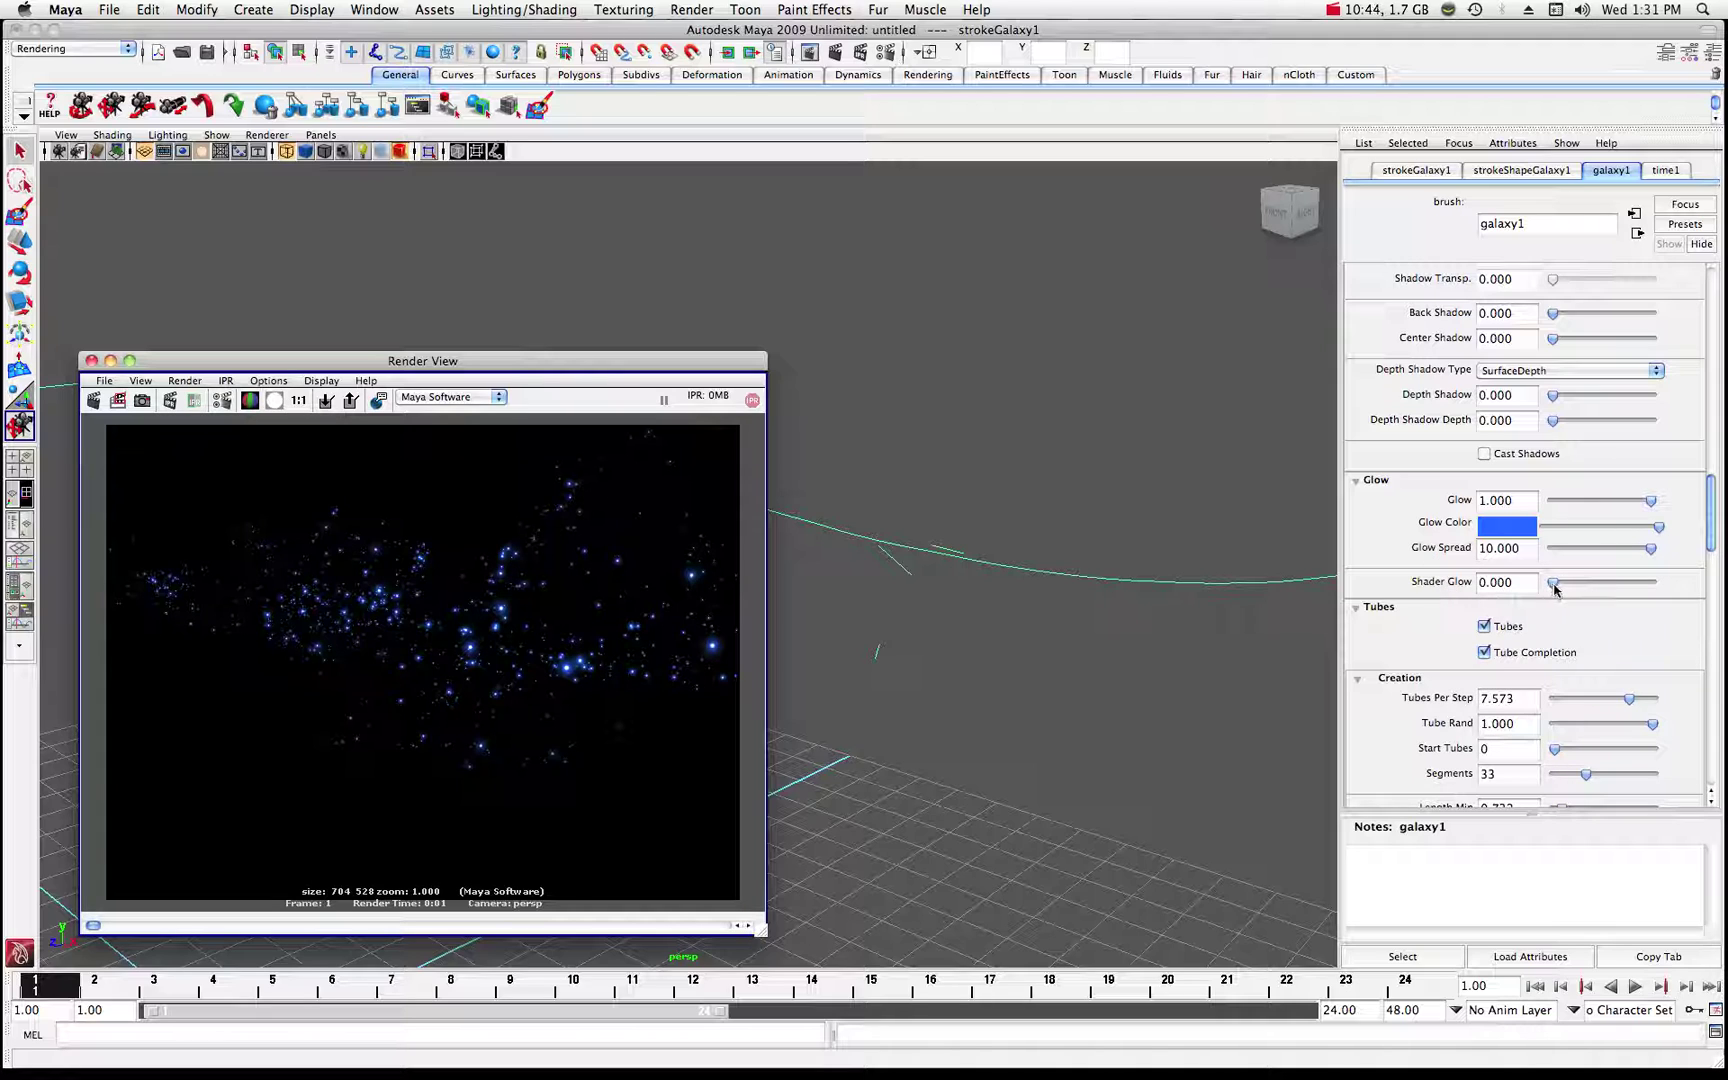
- Try a Shader Glow of 0.211 in a test render, return it to 0.000 and re-render
drag(1553, 586, 1576, 586)
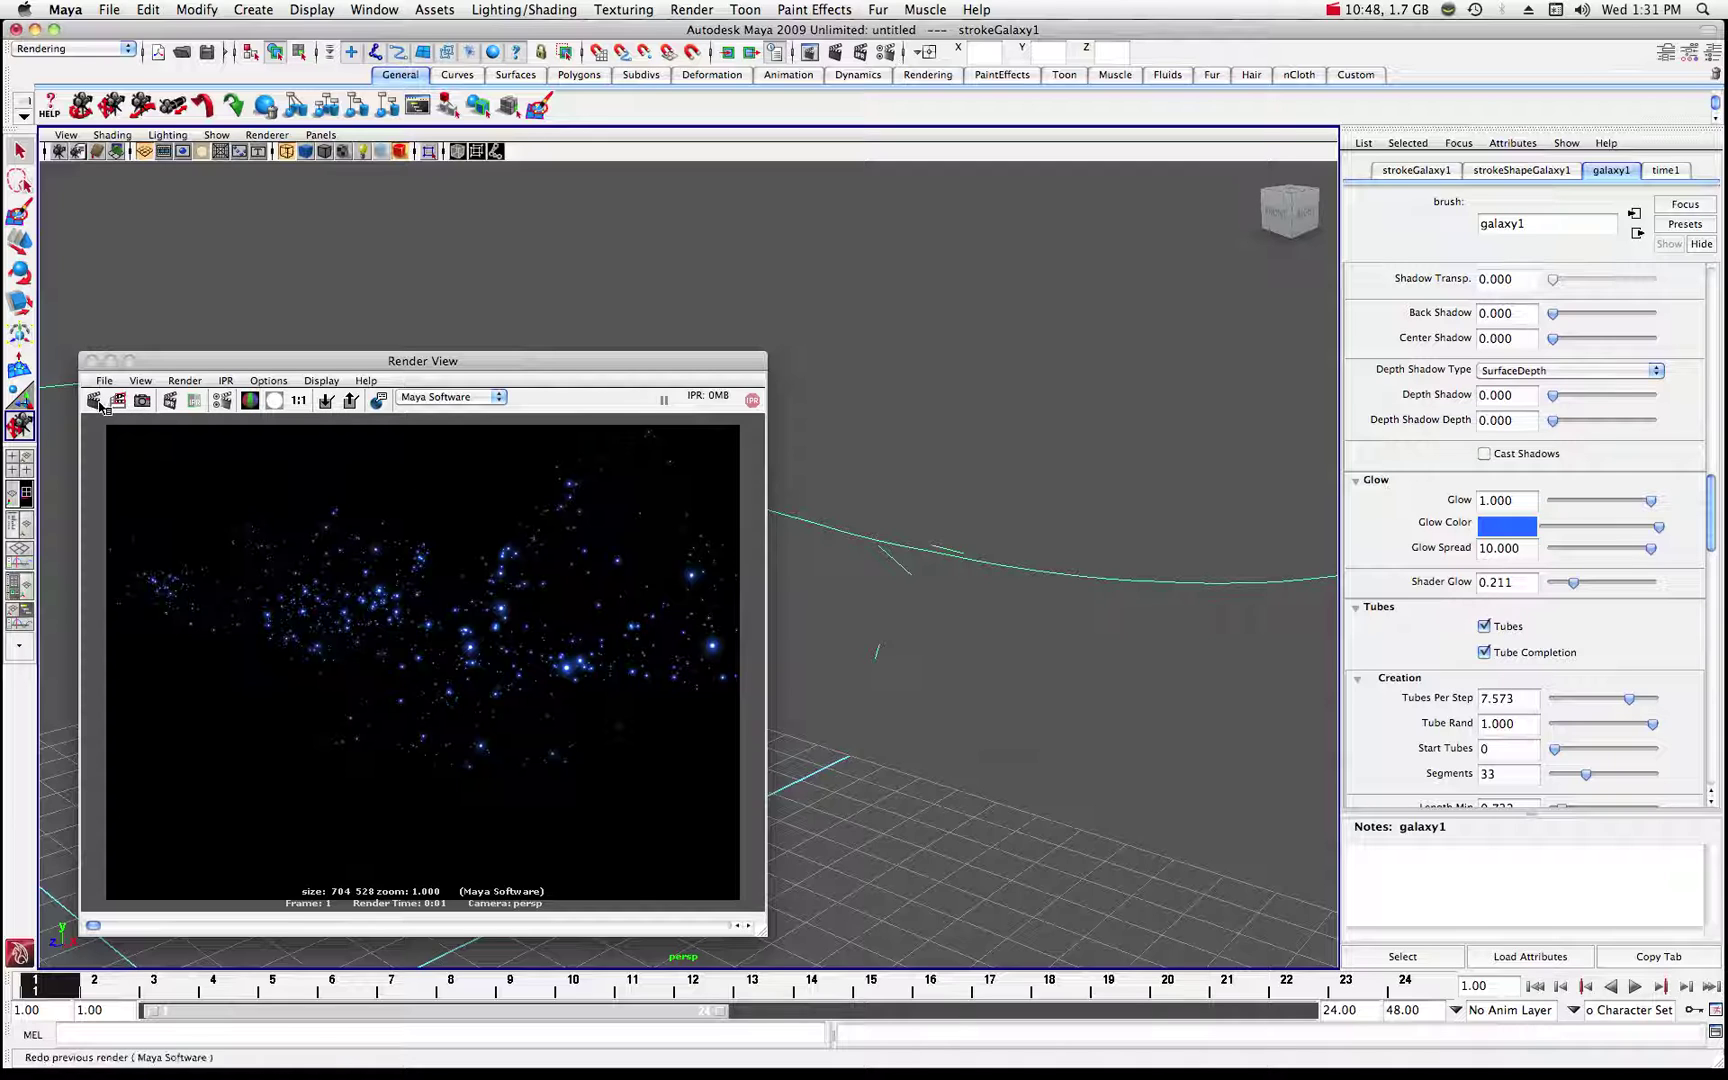
click(95, 401)
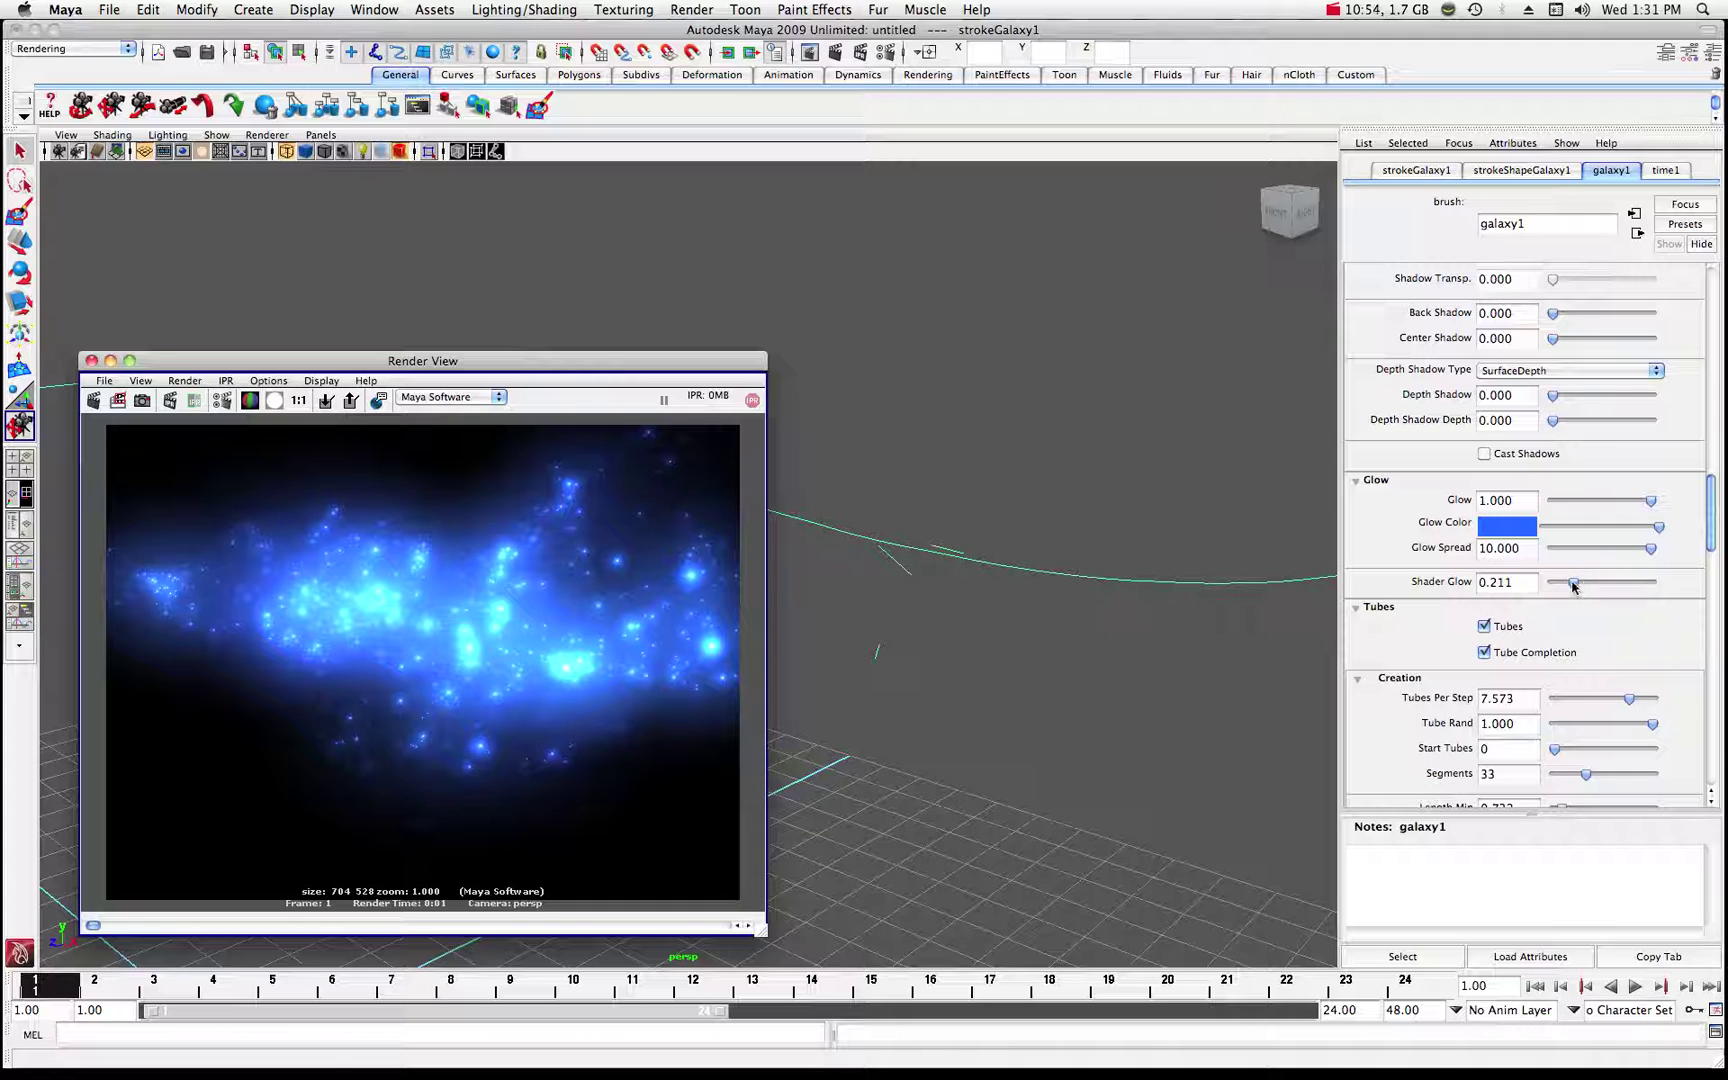
drag(1572, 586, 1550, 587)
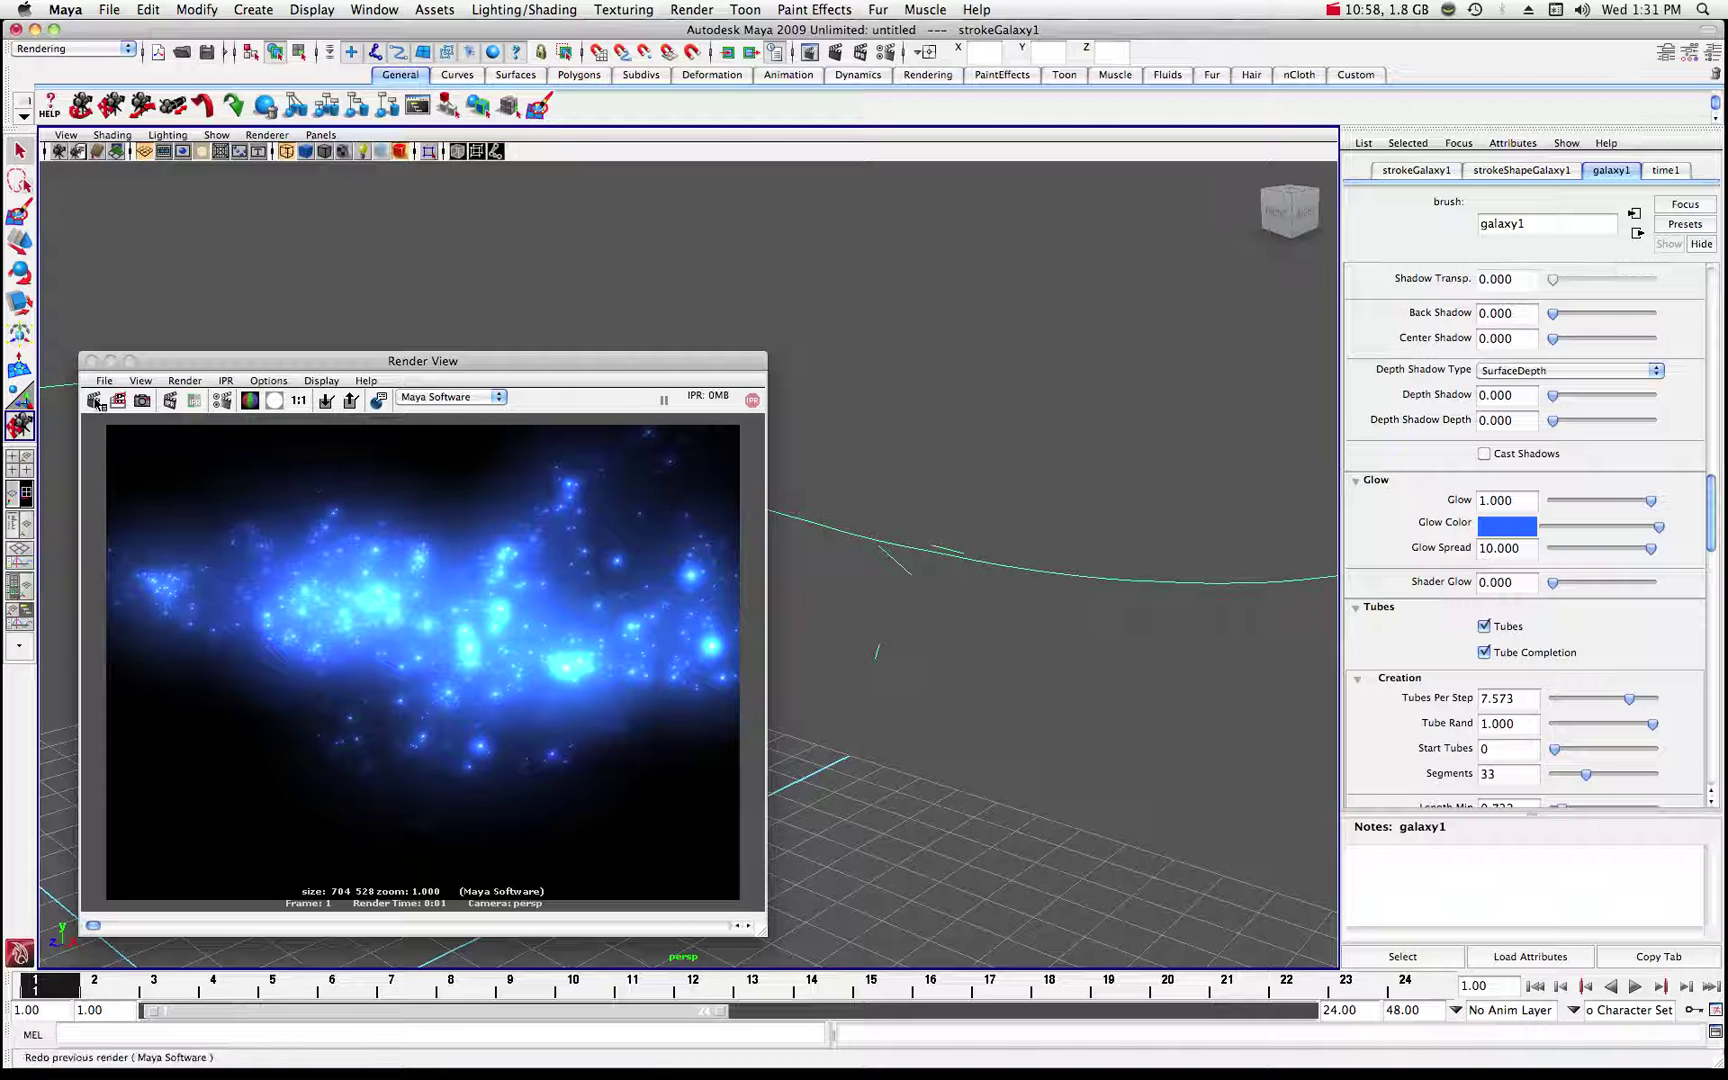
click(95, 401)
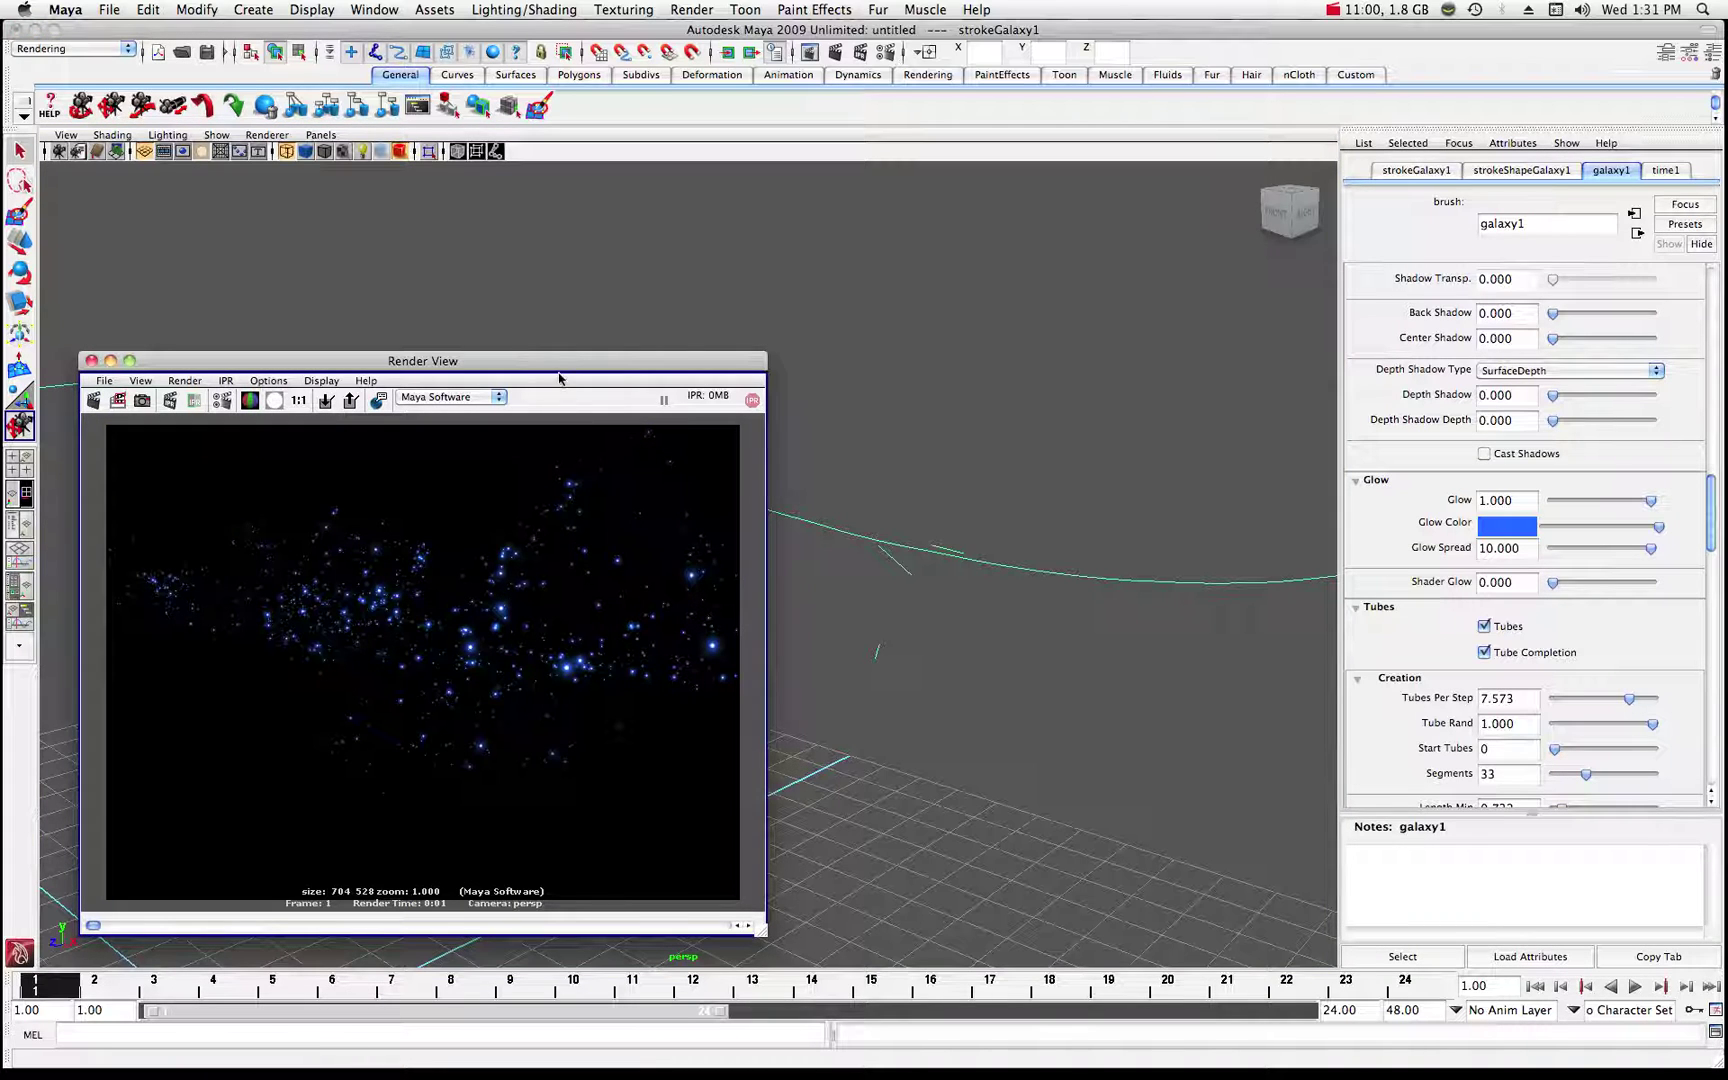
- Move the Render View window clear of the viewport and pull the perspective camera back to frame the whole galaxy stroke
drag(562, 366, 837, 297)
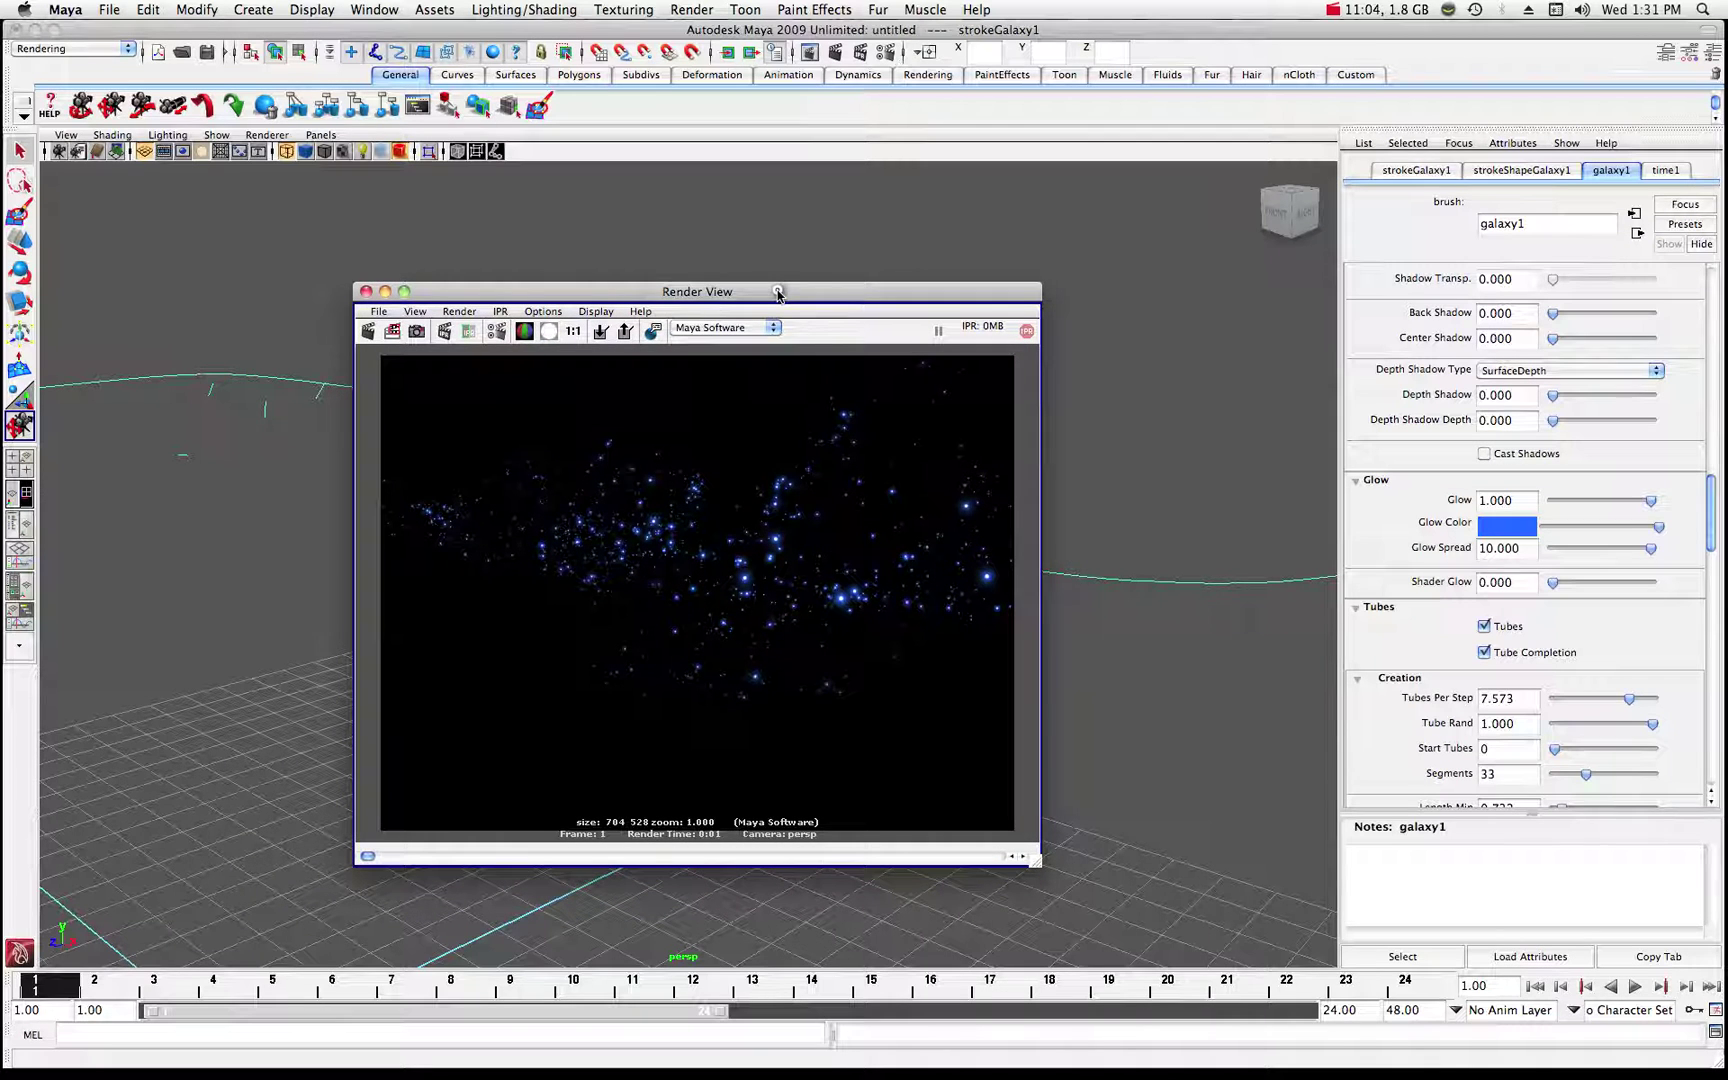
drag(778, 294, 1727, 298)
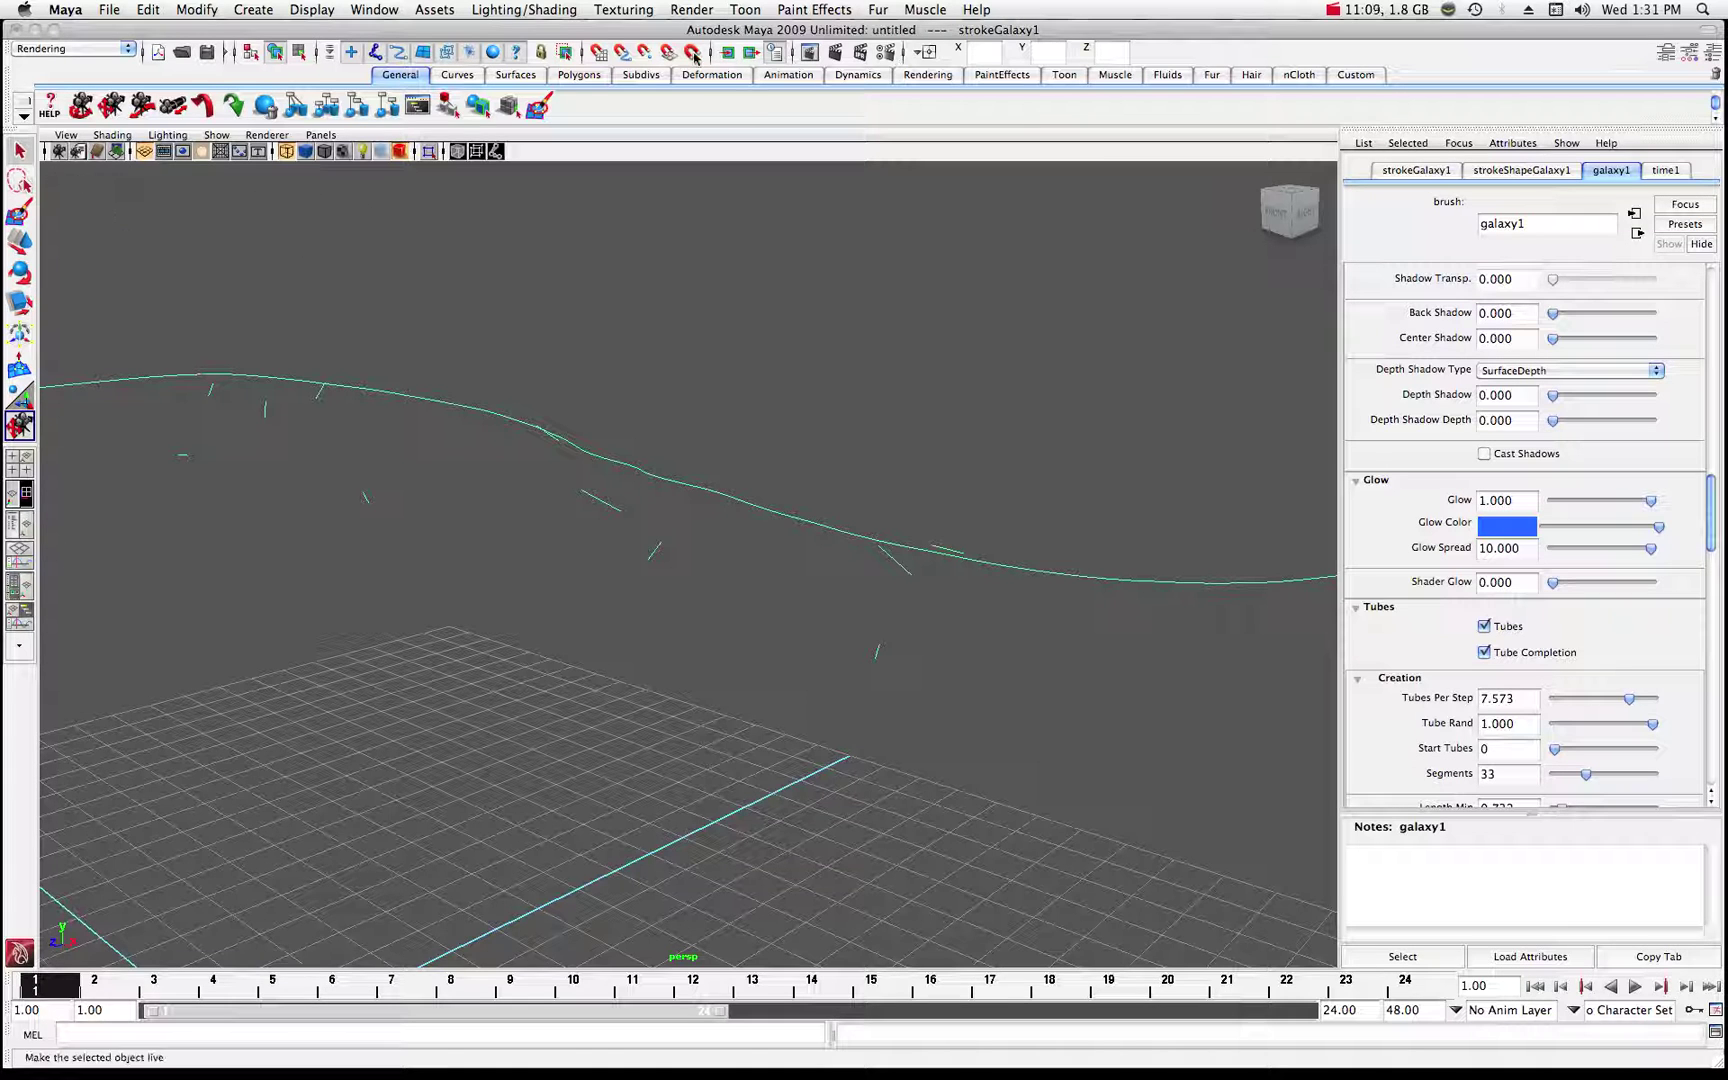
scroll(694, 436, down, 5)
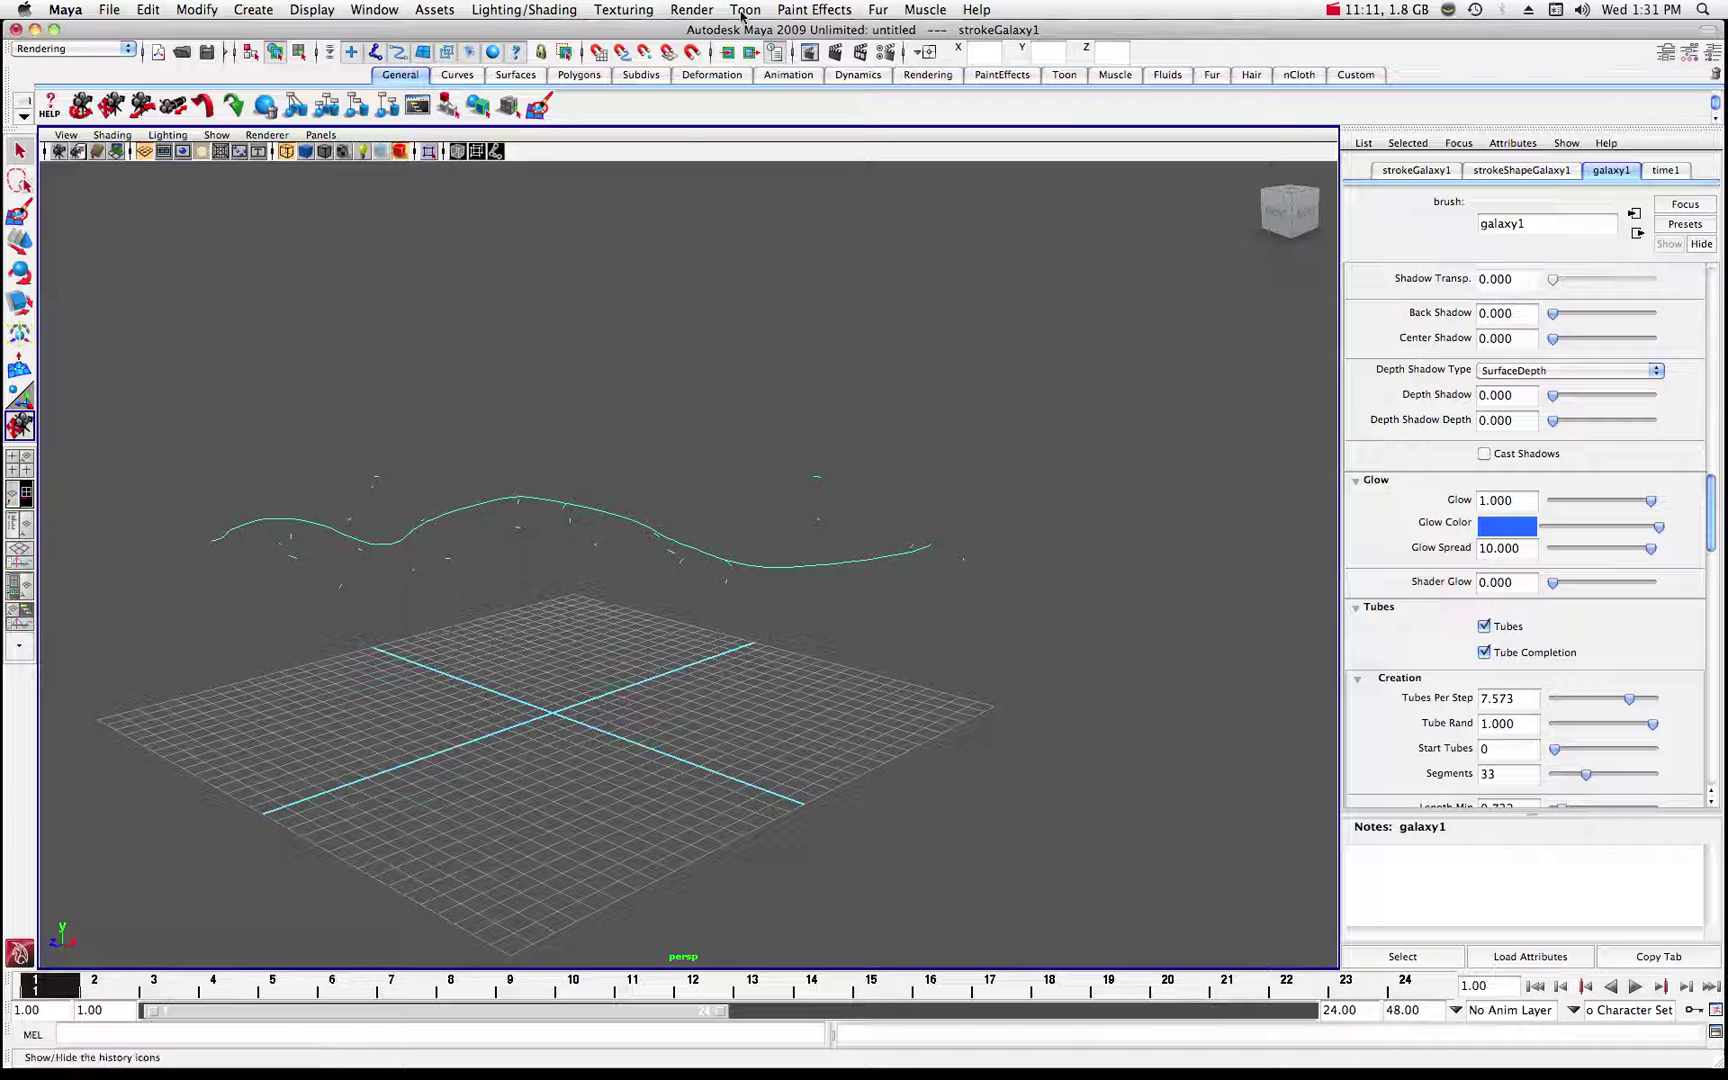
- Load the galaxy.mel brush from the Visor's galactic Paint Effects folder and put the Visor away
click(793, 10)
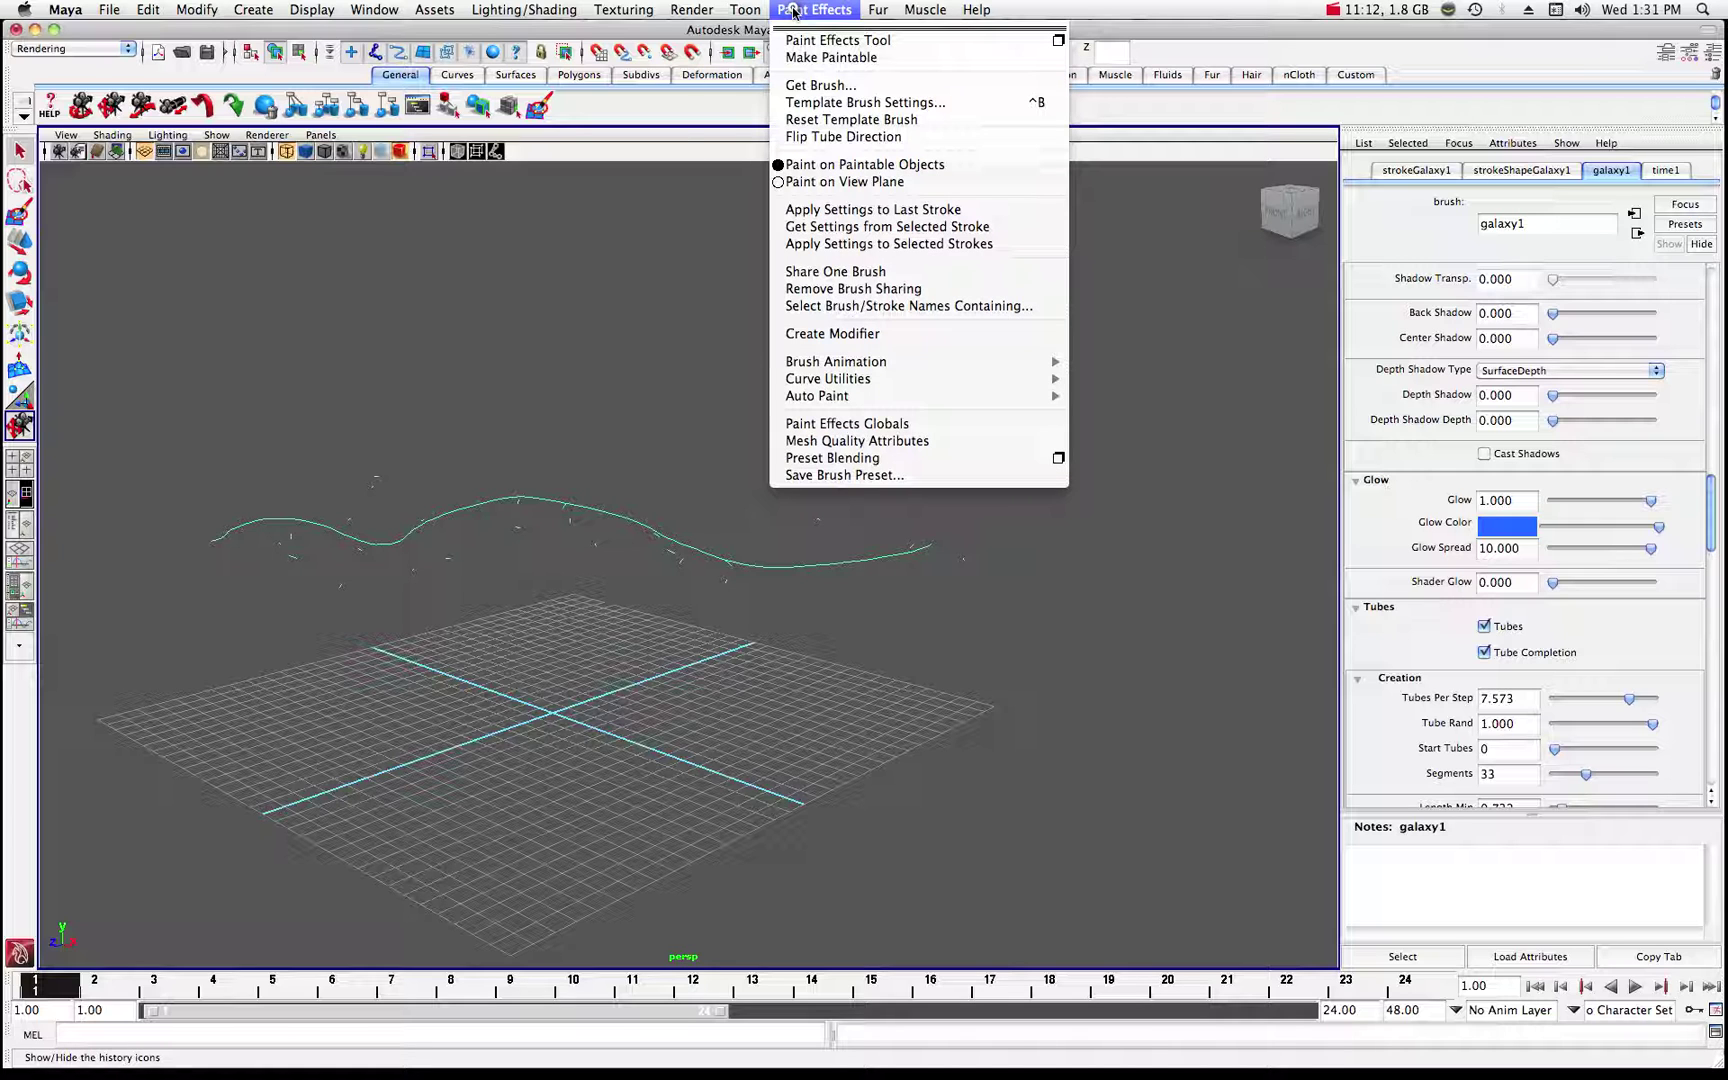
click(820, 85)
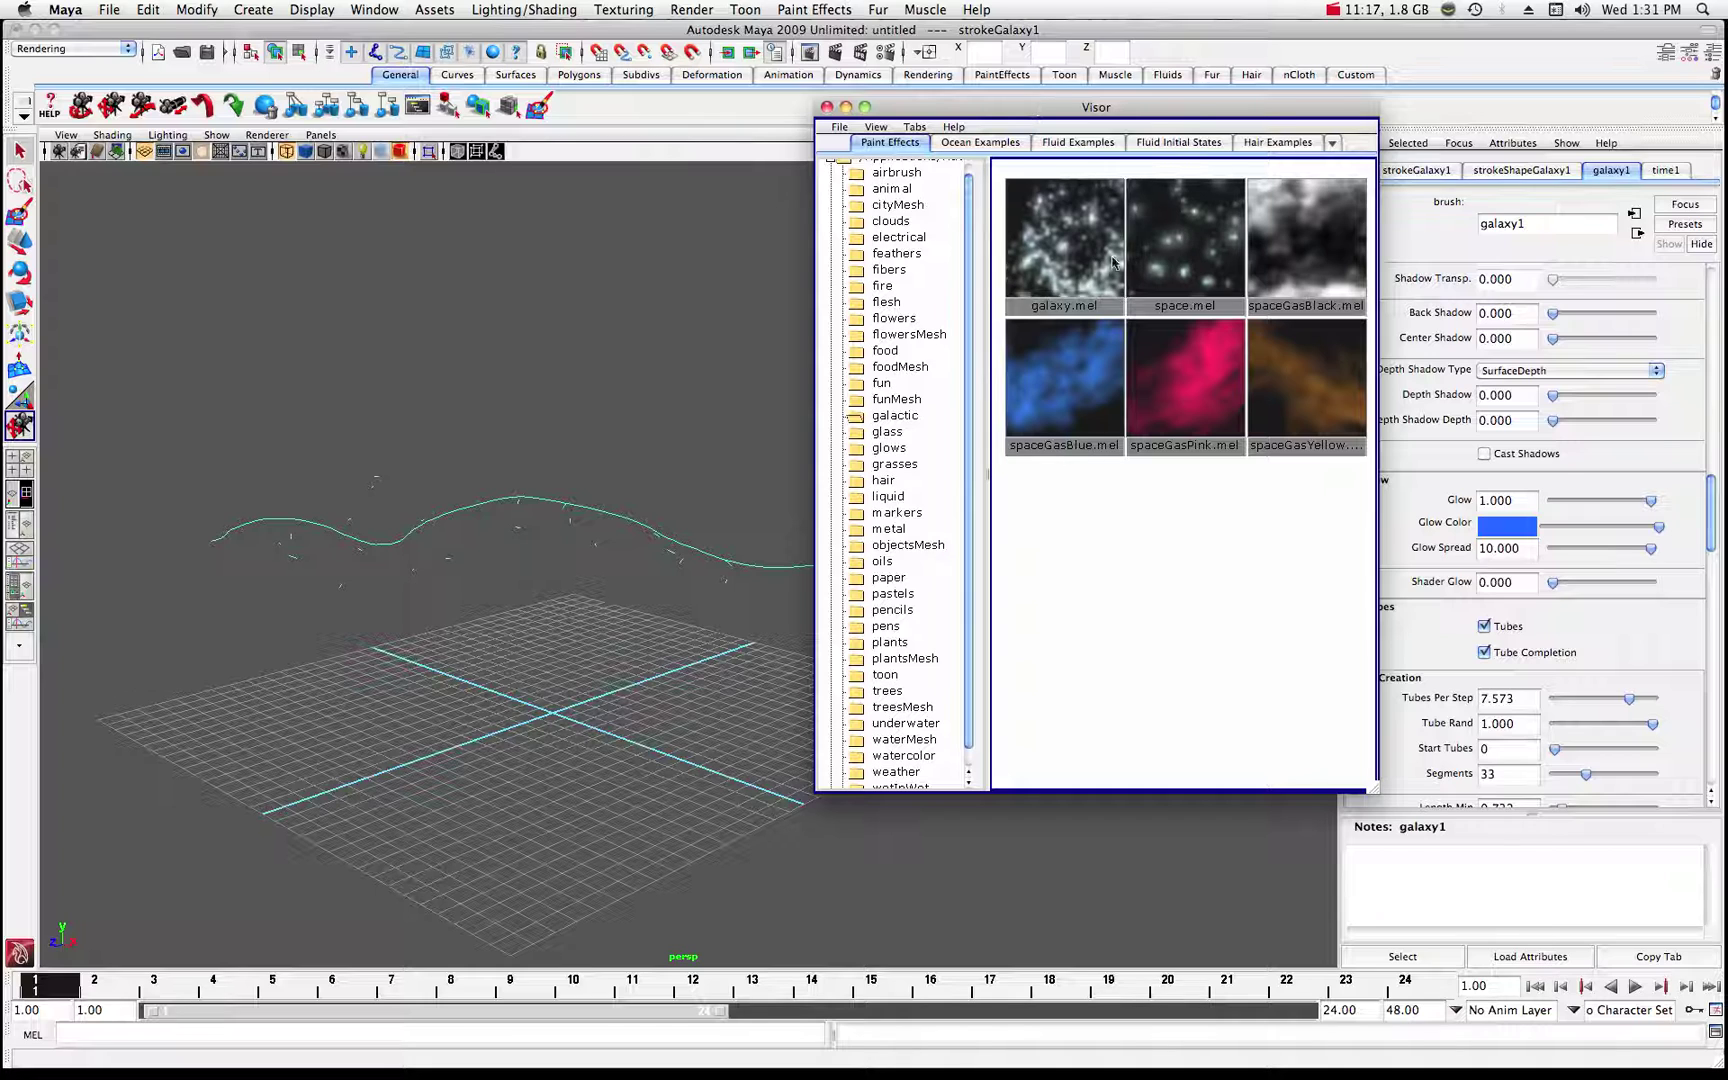
click(1066, 248)
click(745, 213)
key(q)
click(1086, 242)
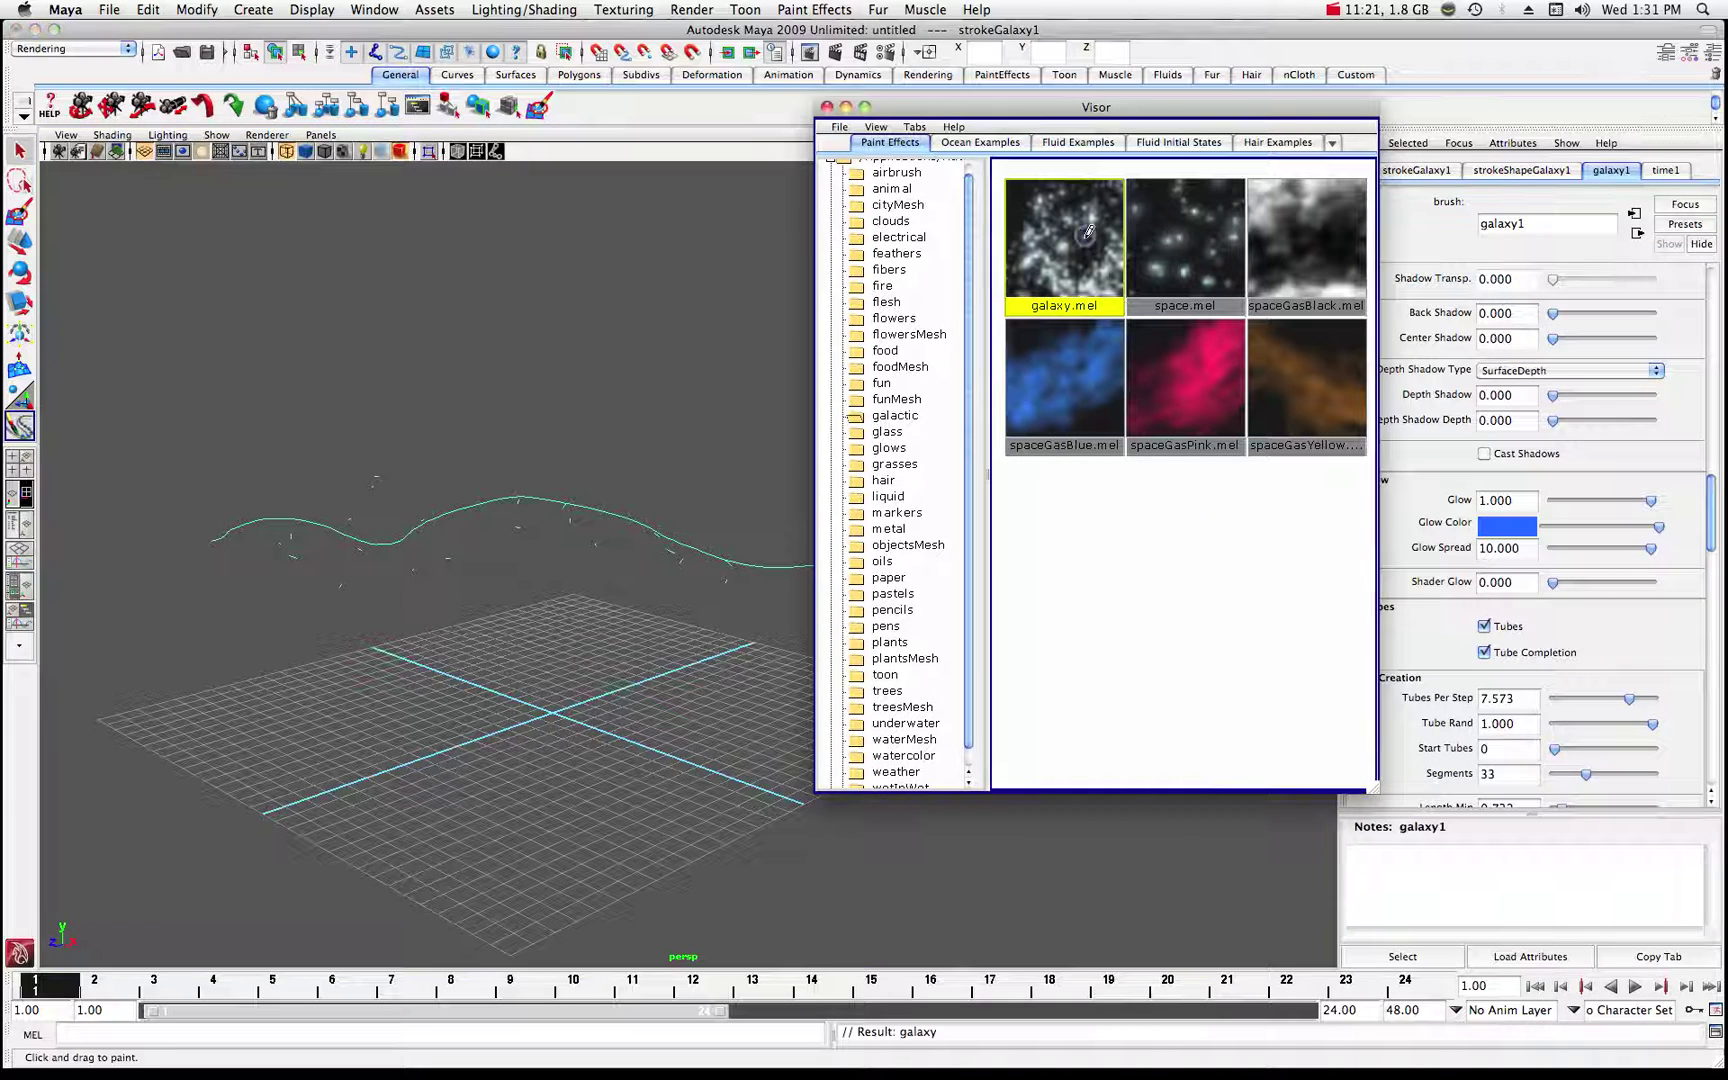
double_click(1036, 108)
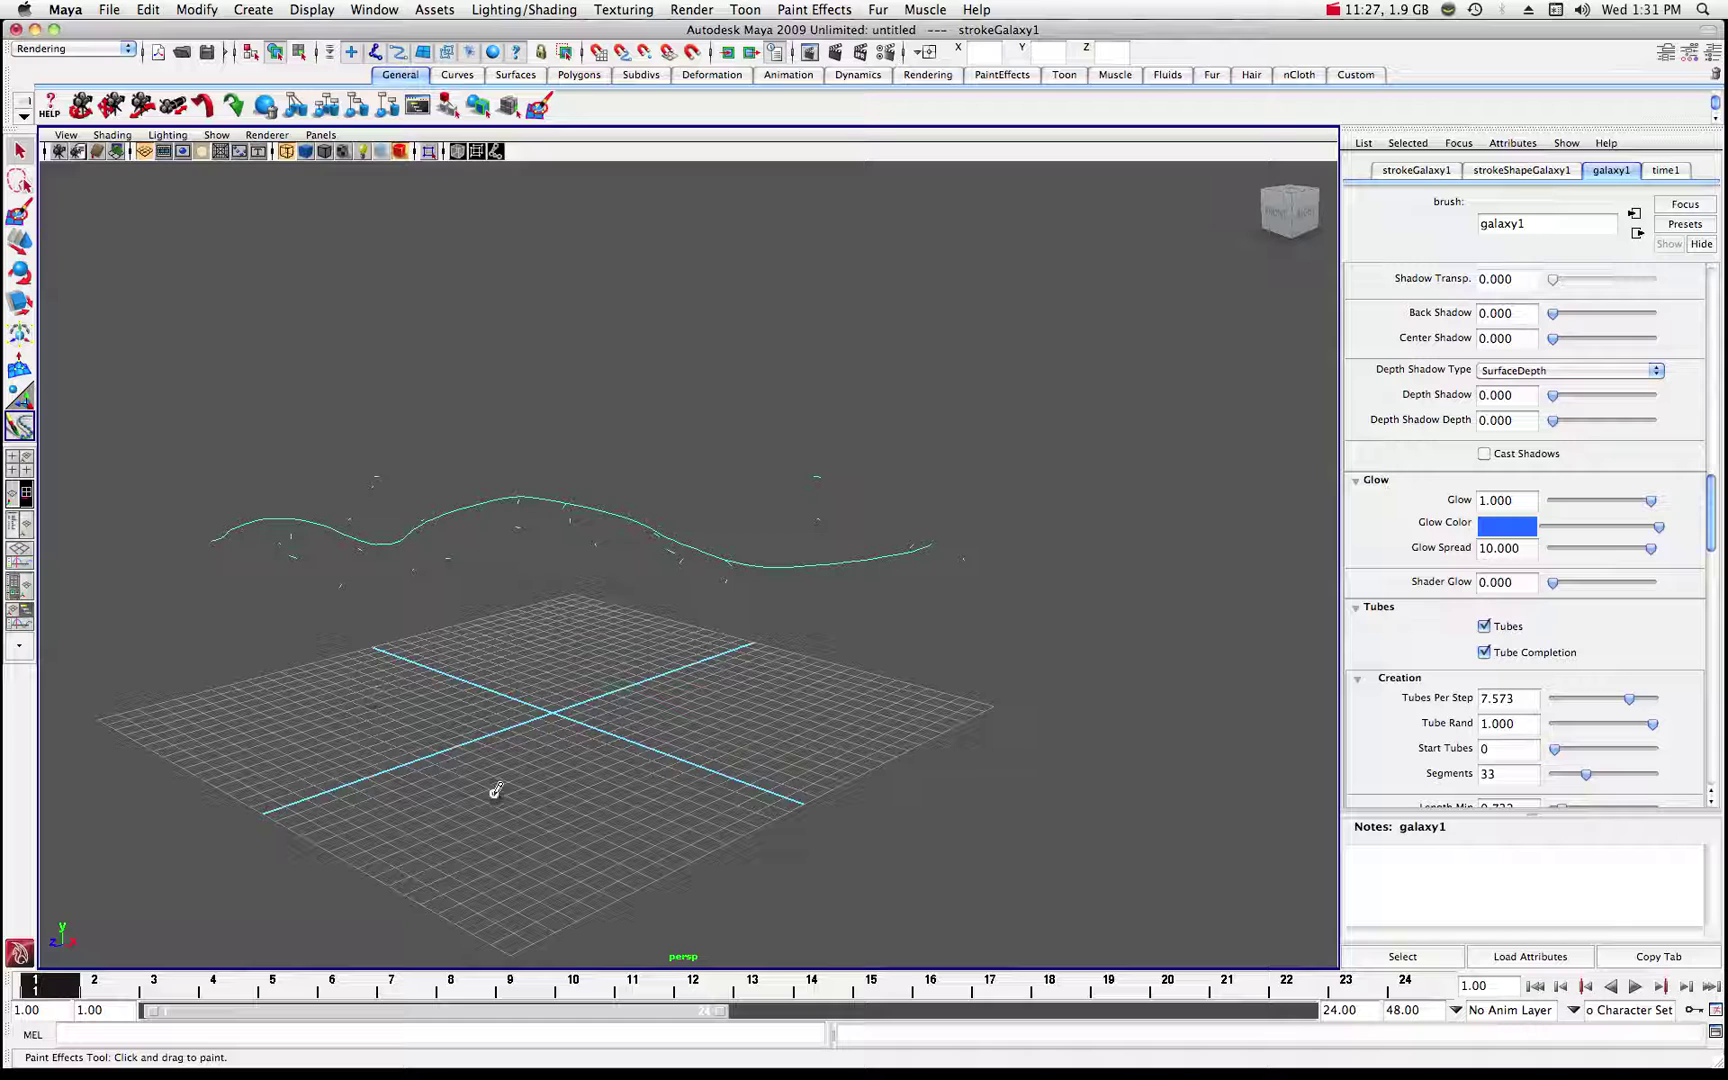
- Paint a second galaxy stroke across the grid and raise it along Y to just above the first stroke
click(918, 724)
click(20, 242)
drag(548, 600, 592, 353)
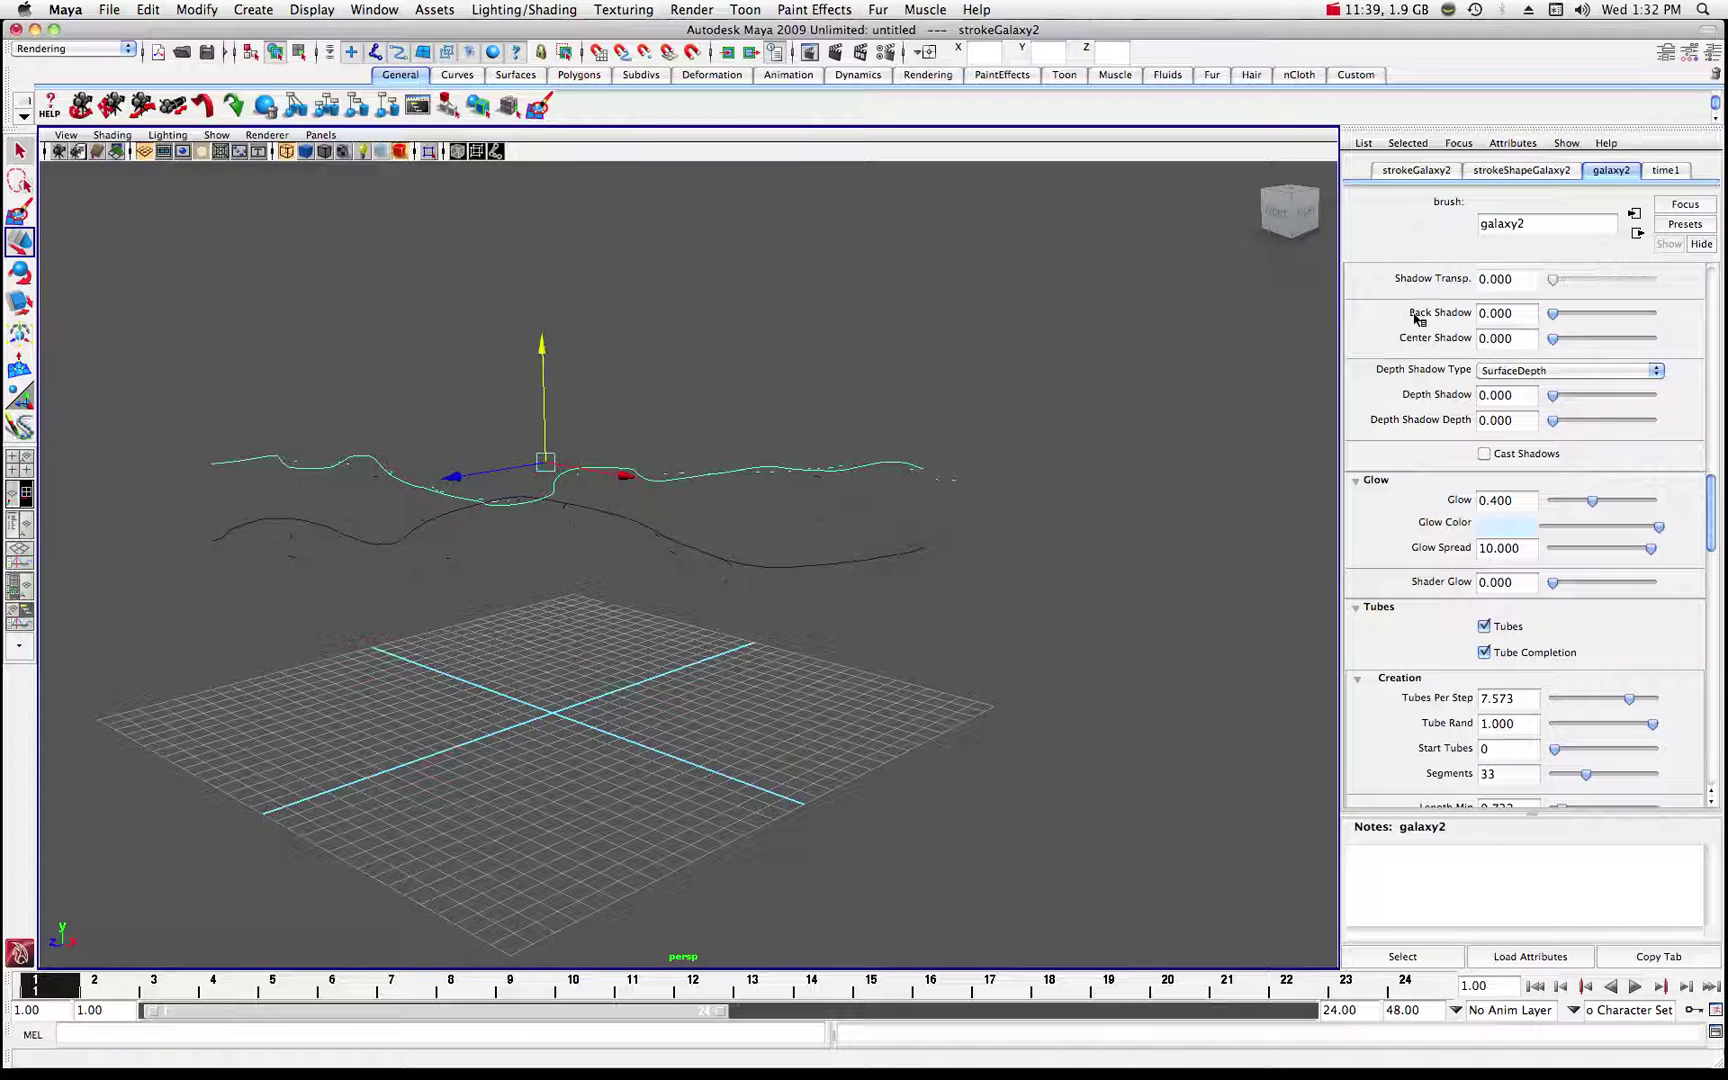
- Set the galaxy2 brush's Global Scale to 9.266 and its Brush Width to 0.298
drag(1711, 500, 1722, 268)
drag(1557, 301, 1643, 302)
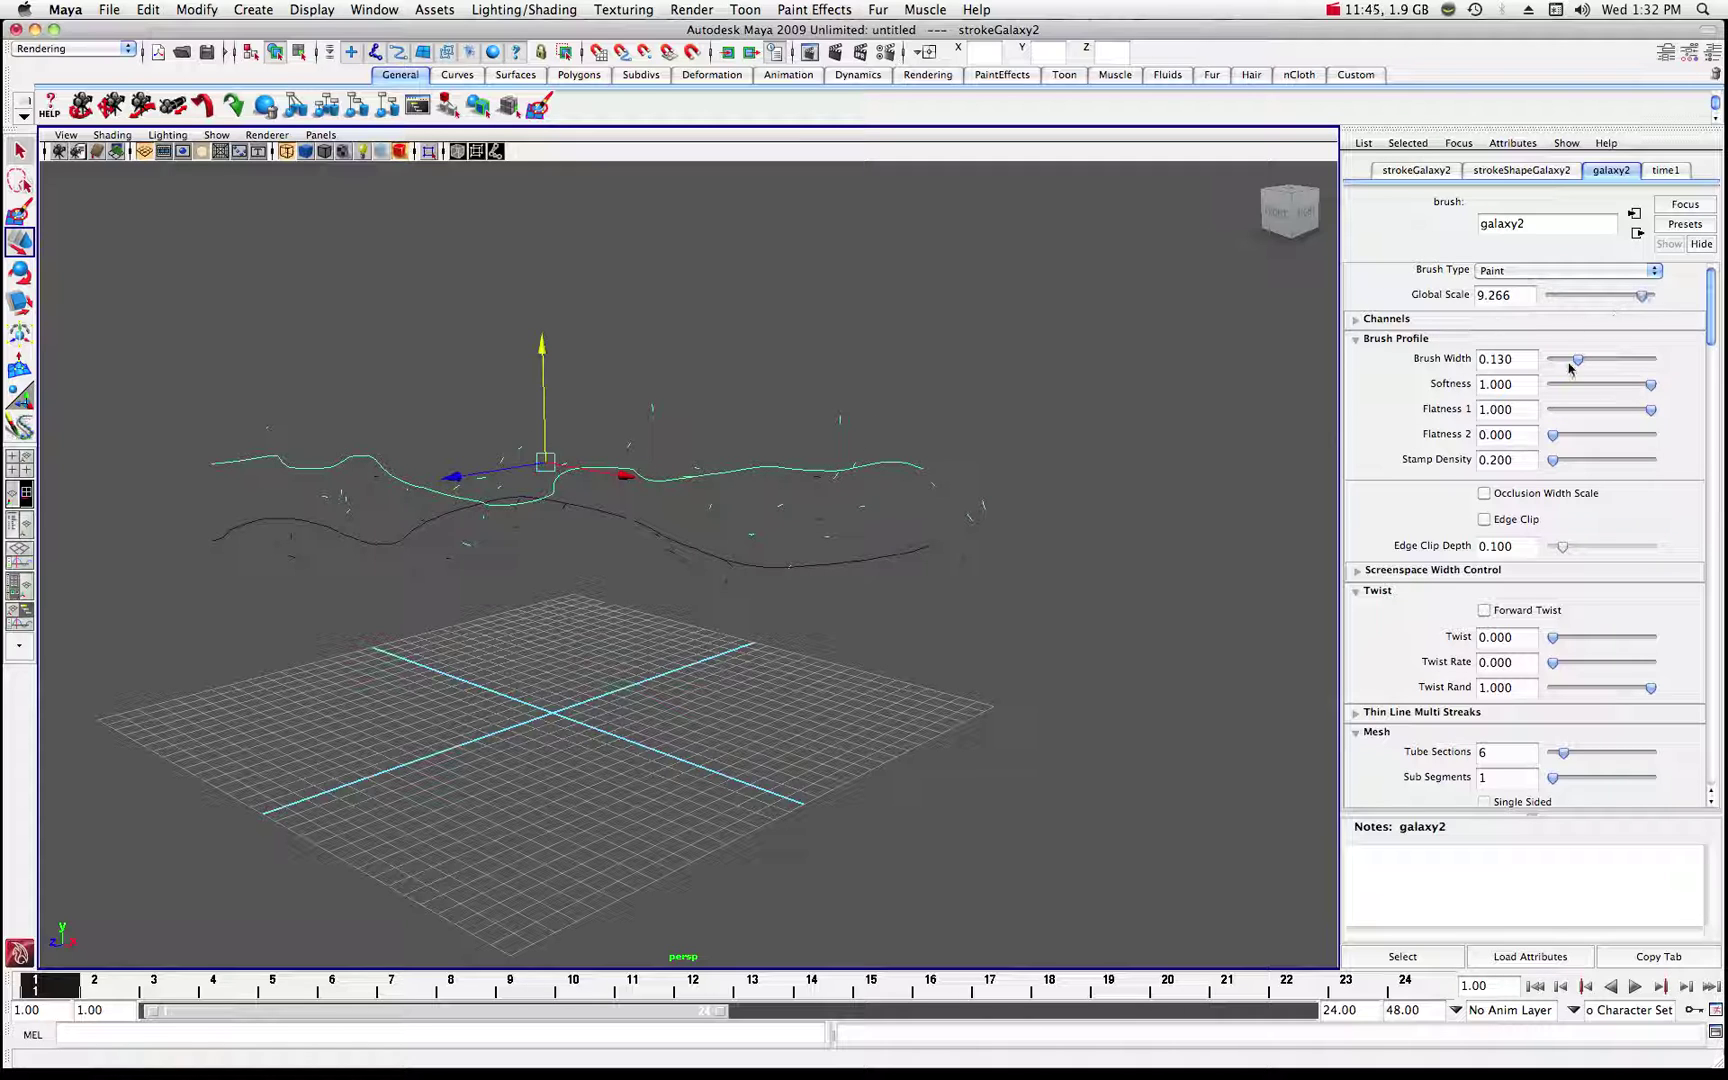
drag(1577, 360, 1610, 363)
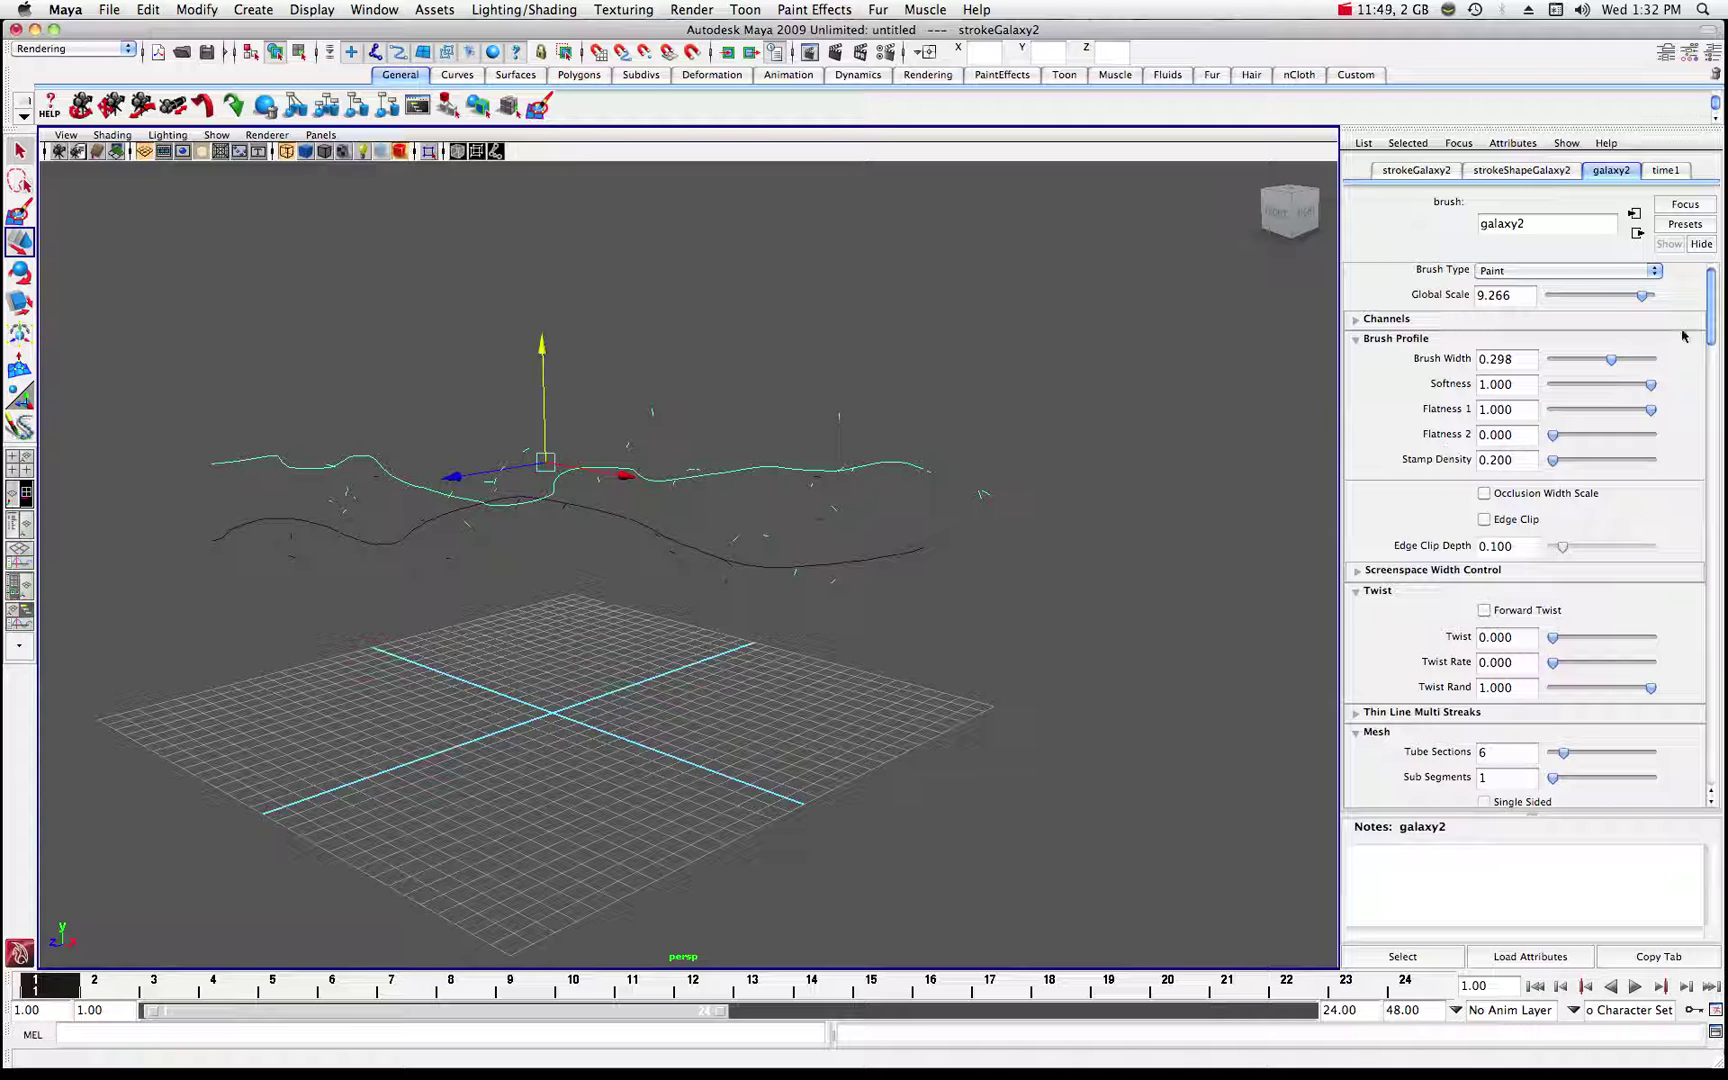
- Set the galaxy2 brush's Glow Color to light orange (hue 36.29, saturation 0.706, value 1.000) and re-render
drag(1712, 312, 1706, 517)
click(1510, 522)
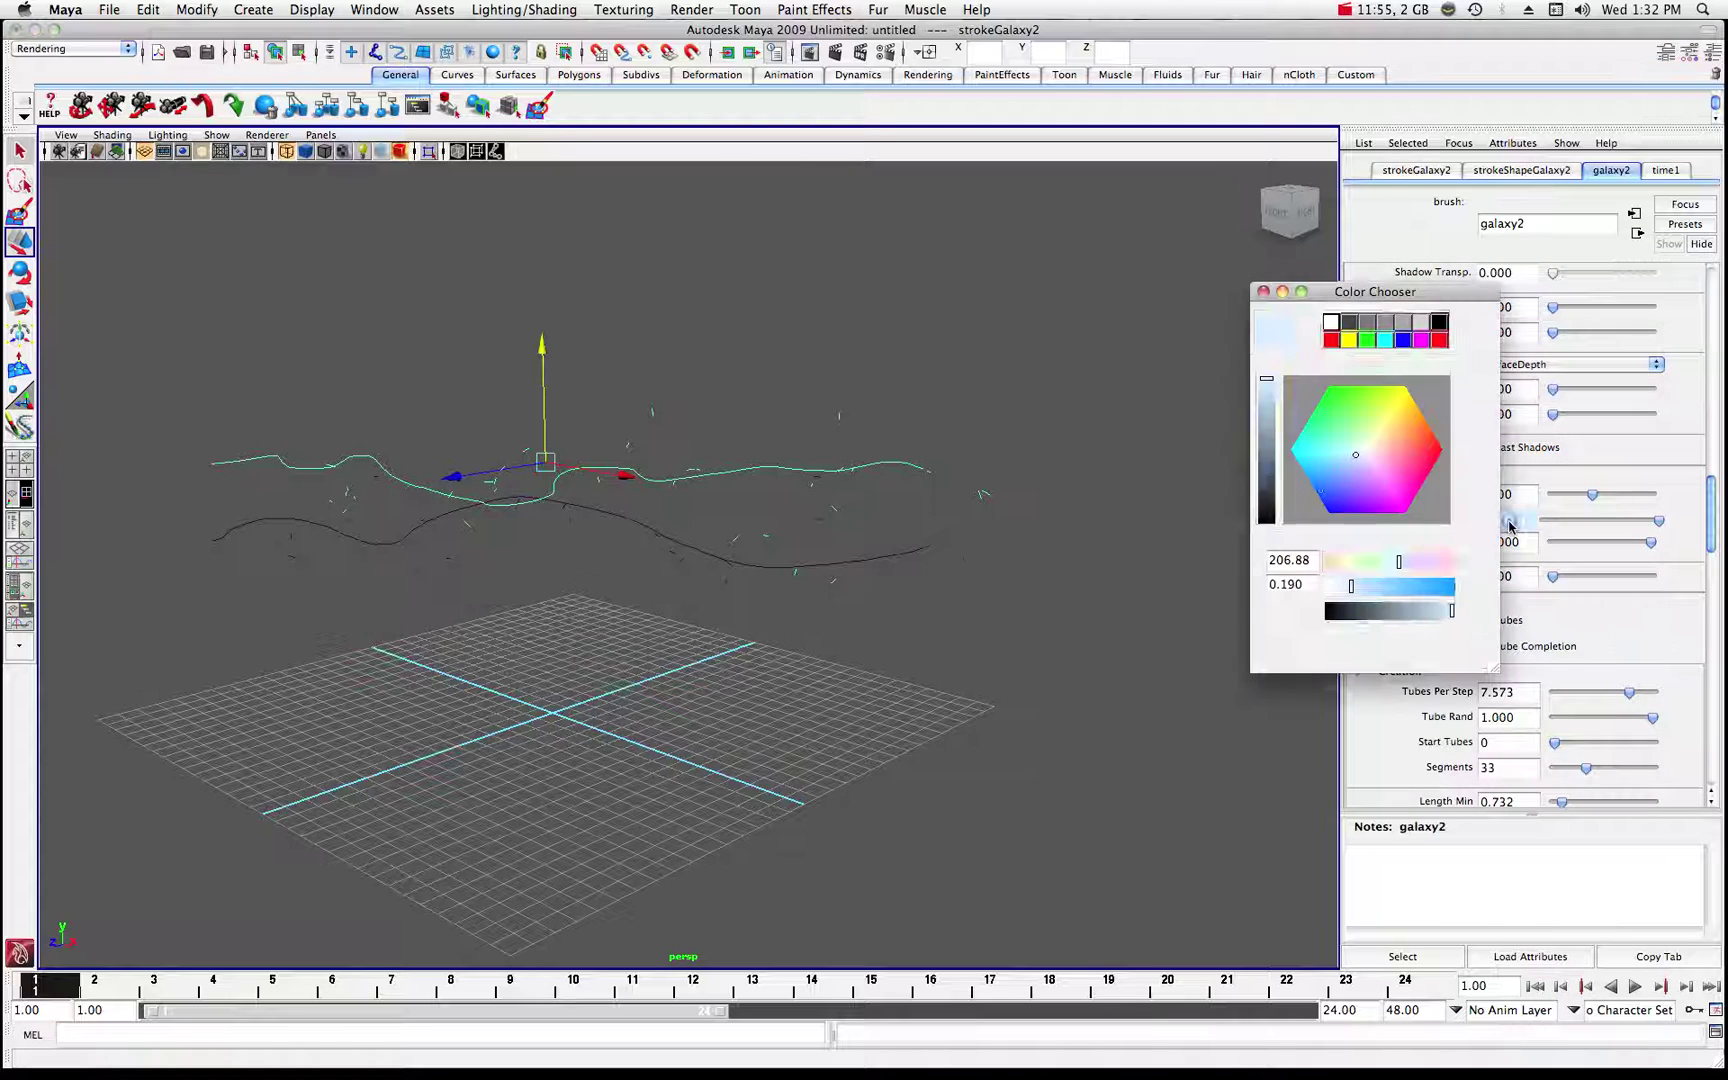
click(1404, 422)
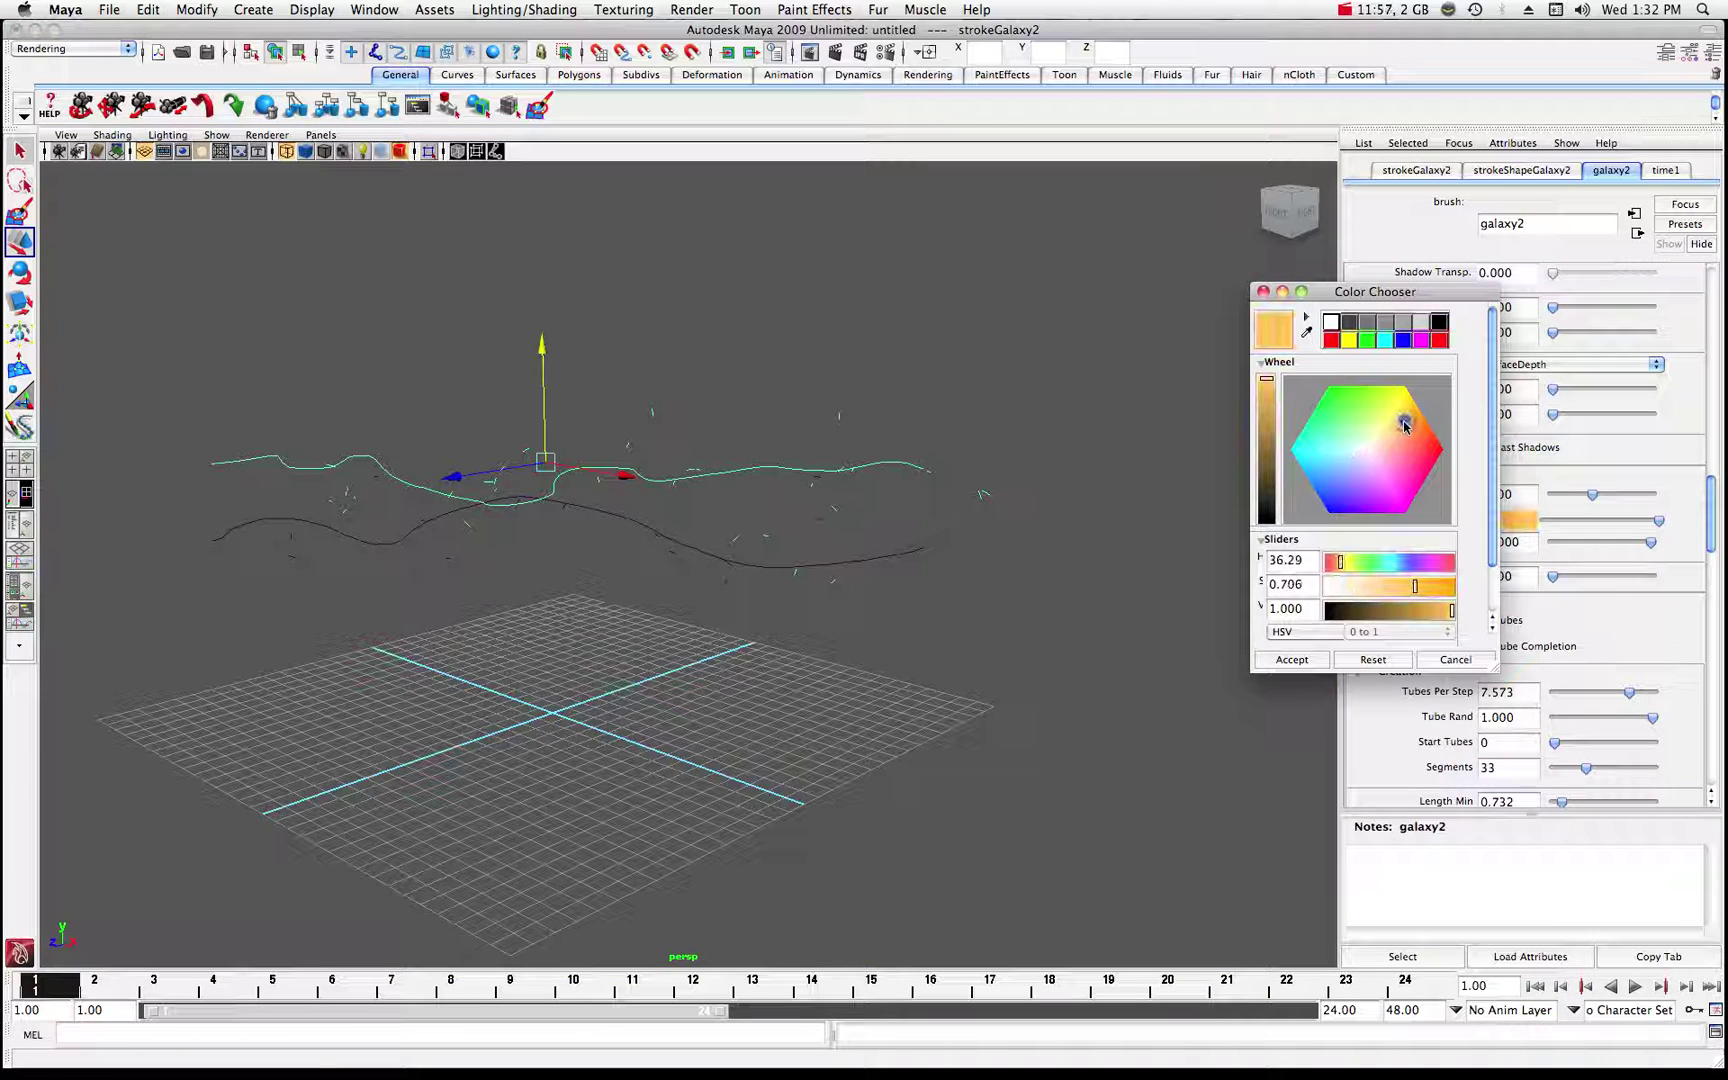
click(1293, 659)
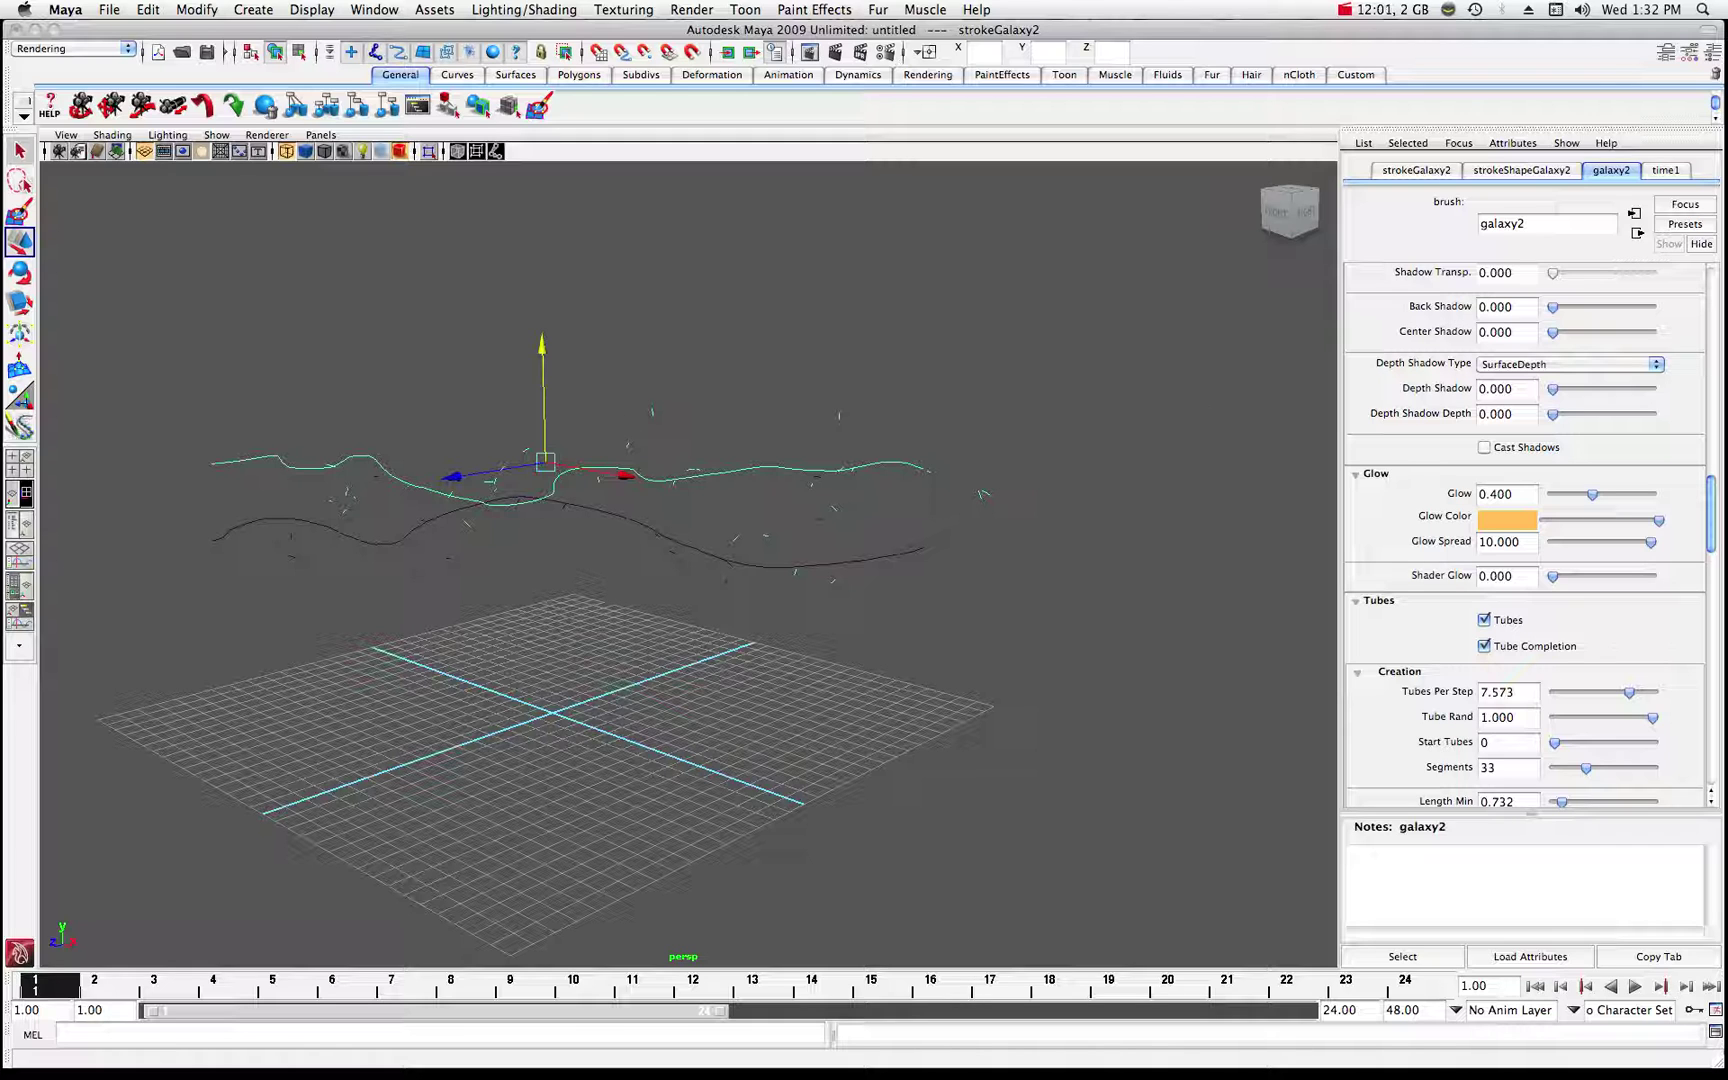
drag(1474, 282, 588, 270)
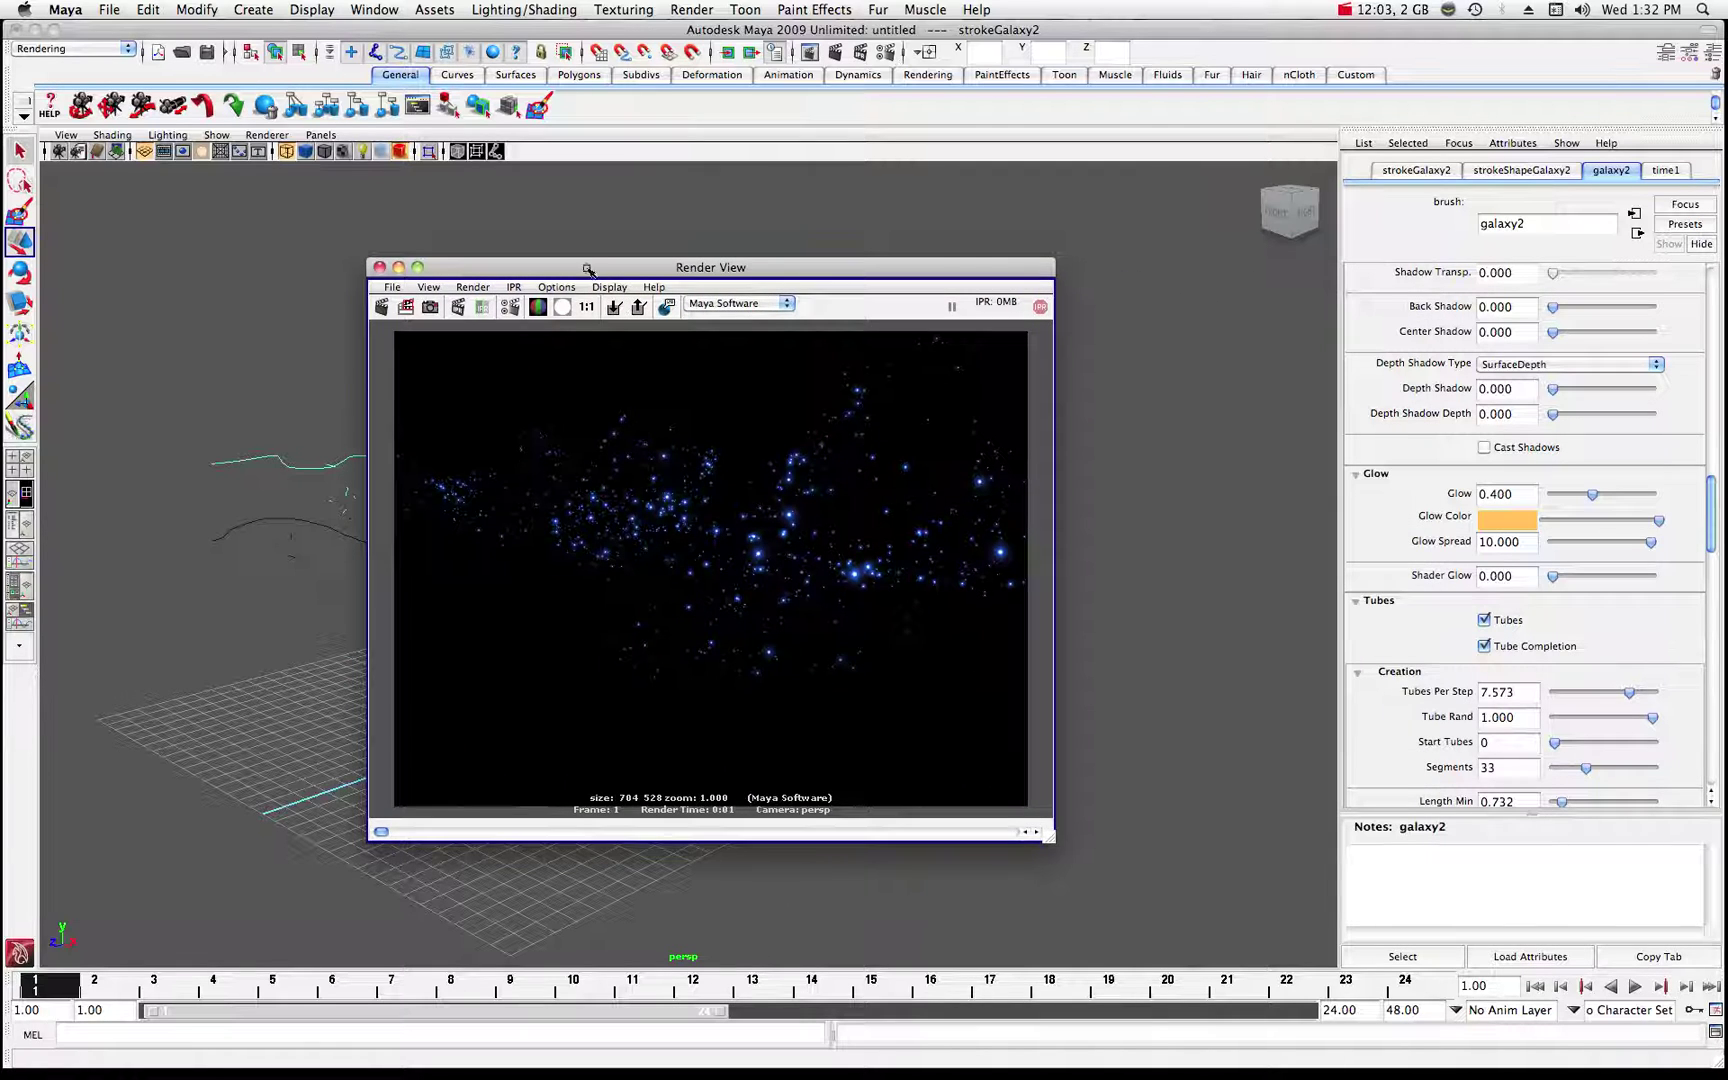
click(387, 308)
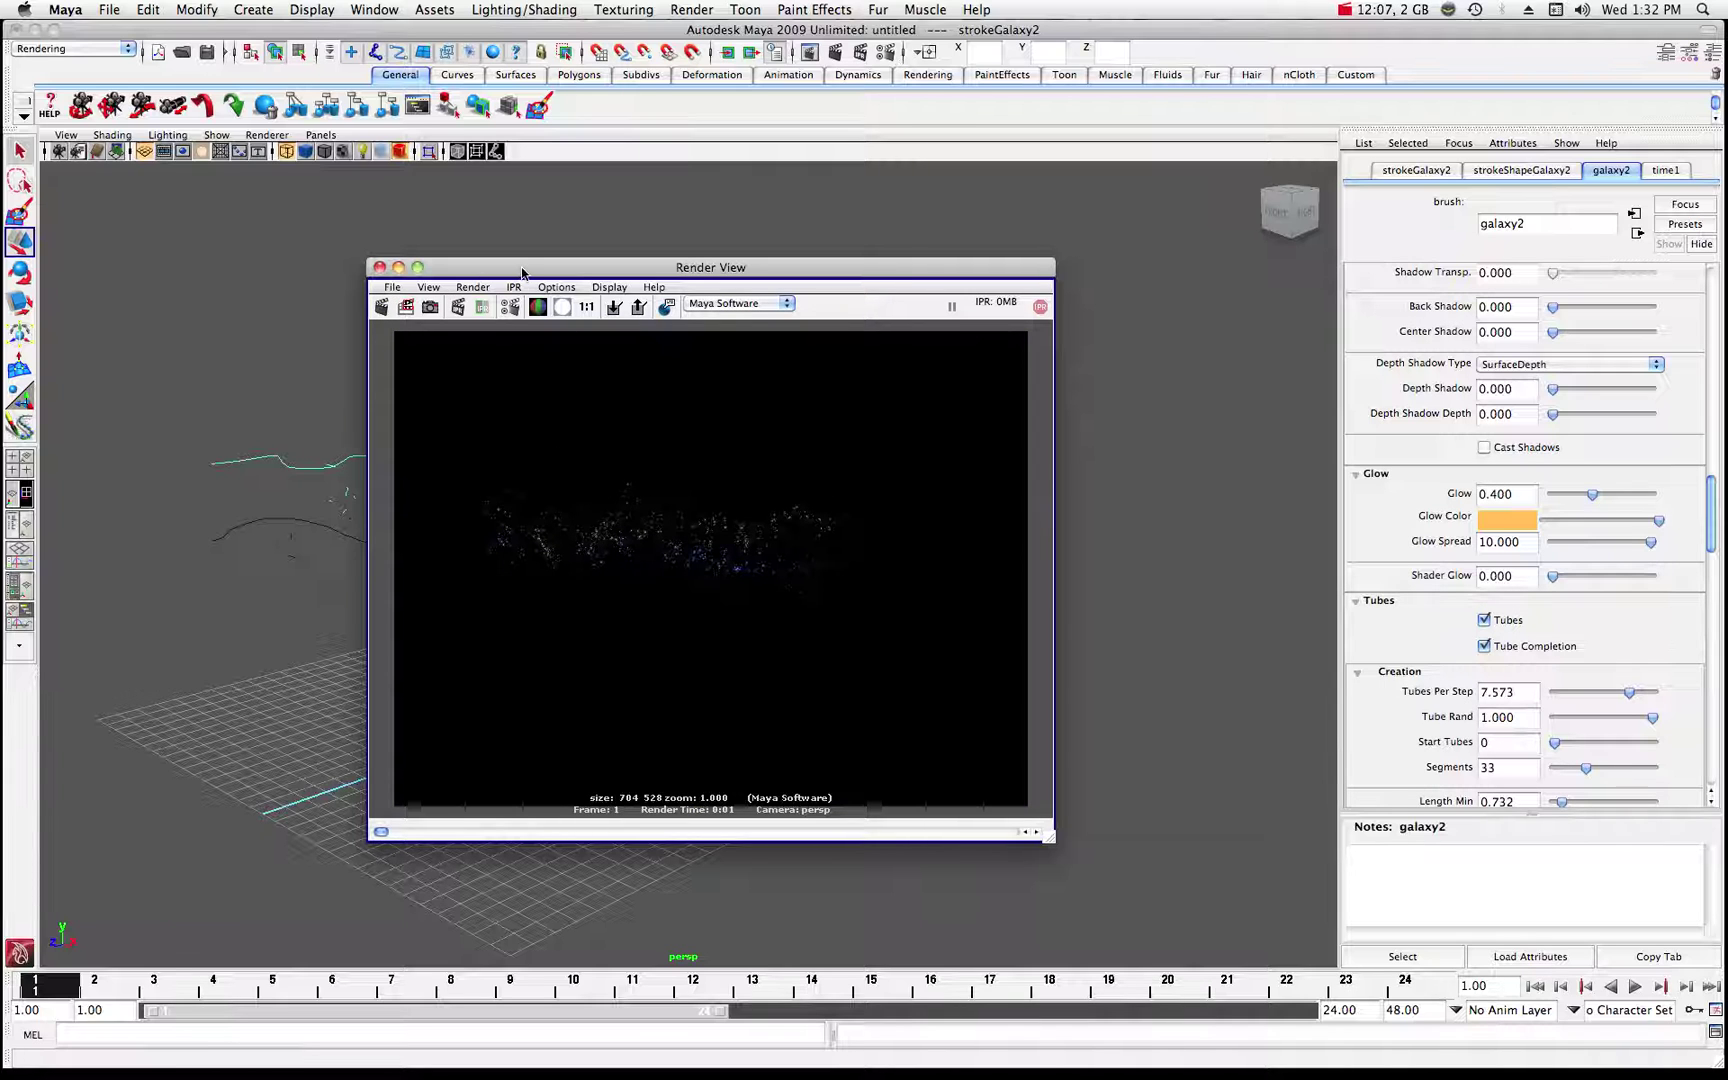
- Bring the perspective camera closer so both strokes fill the frame, and render that view
drag(540, 268, 1259, 278)
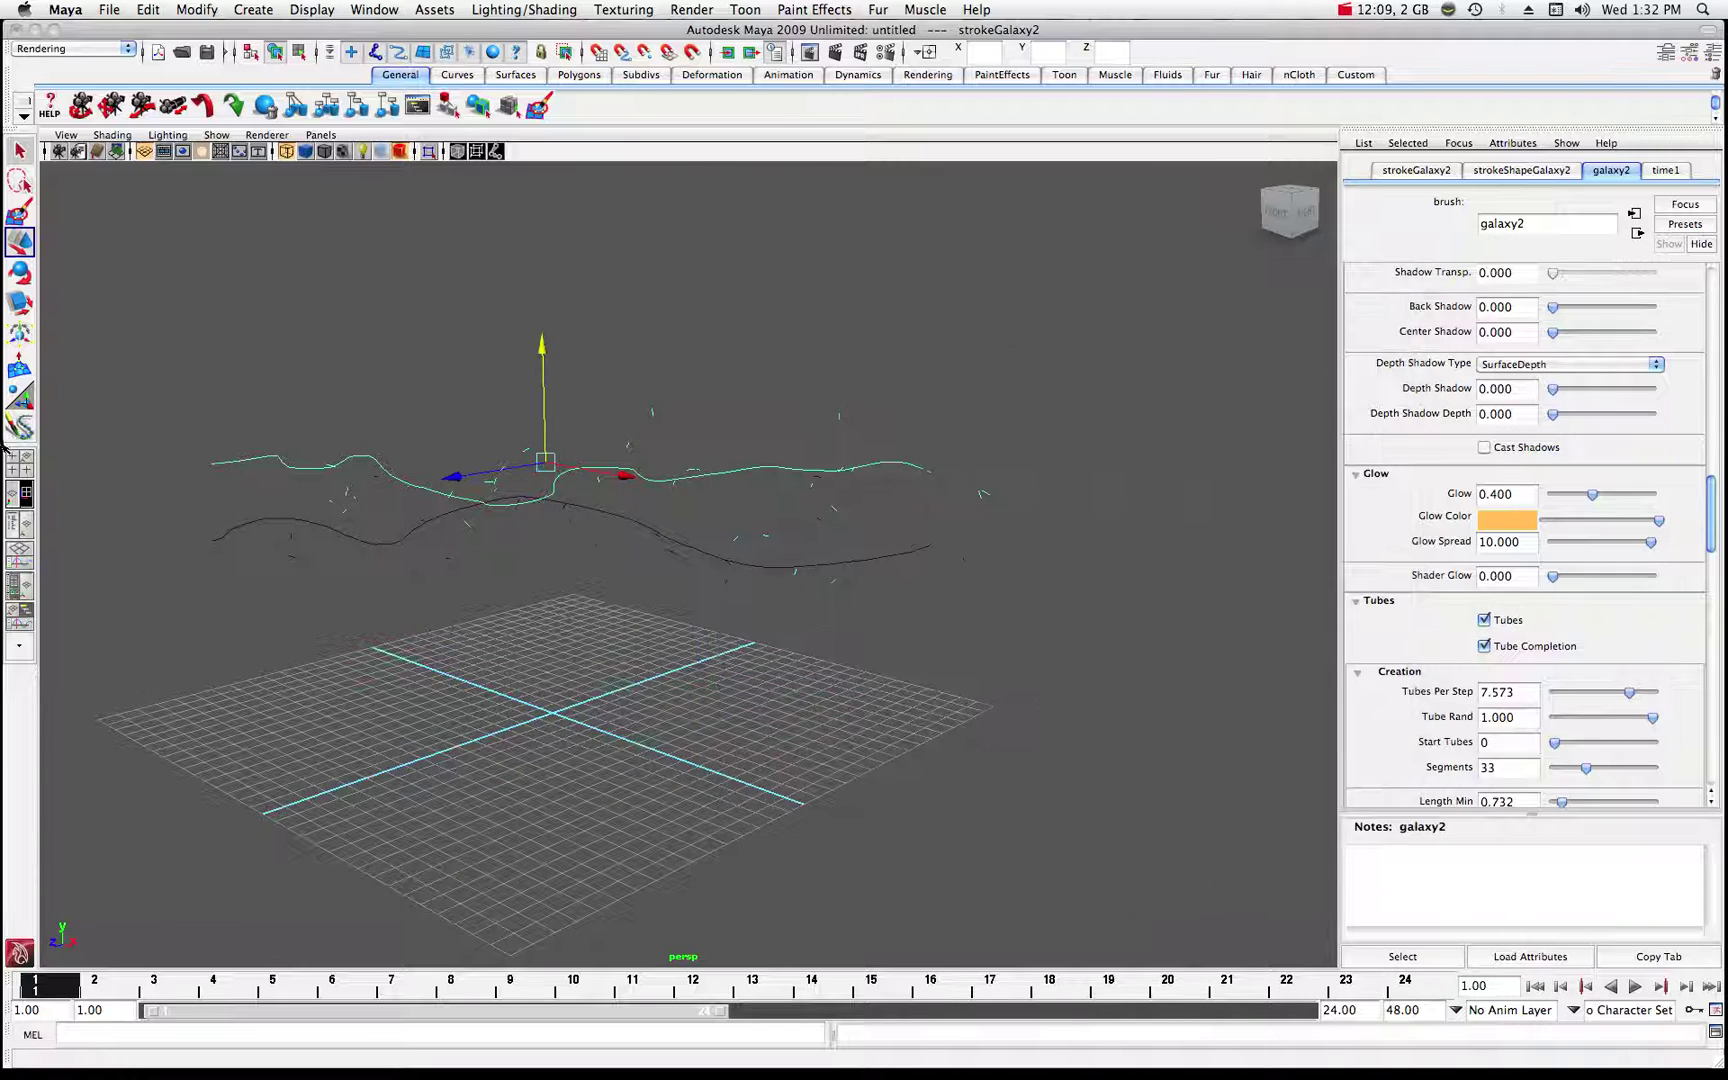
scroll(389, 437, up, 5)
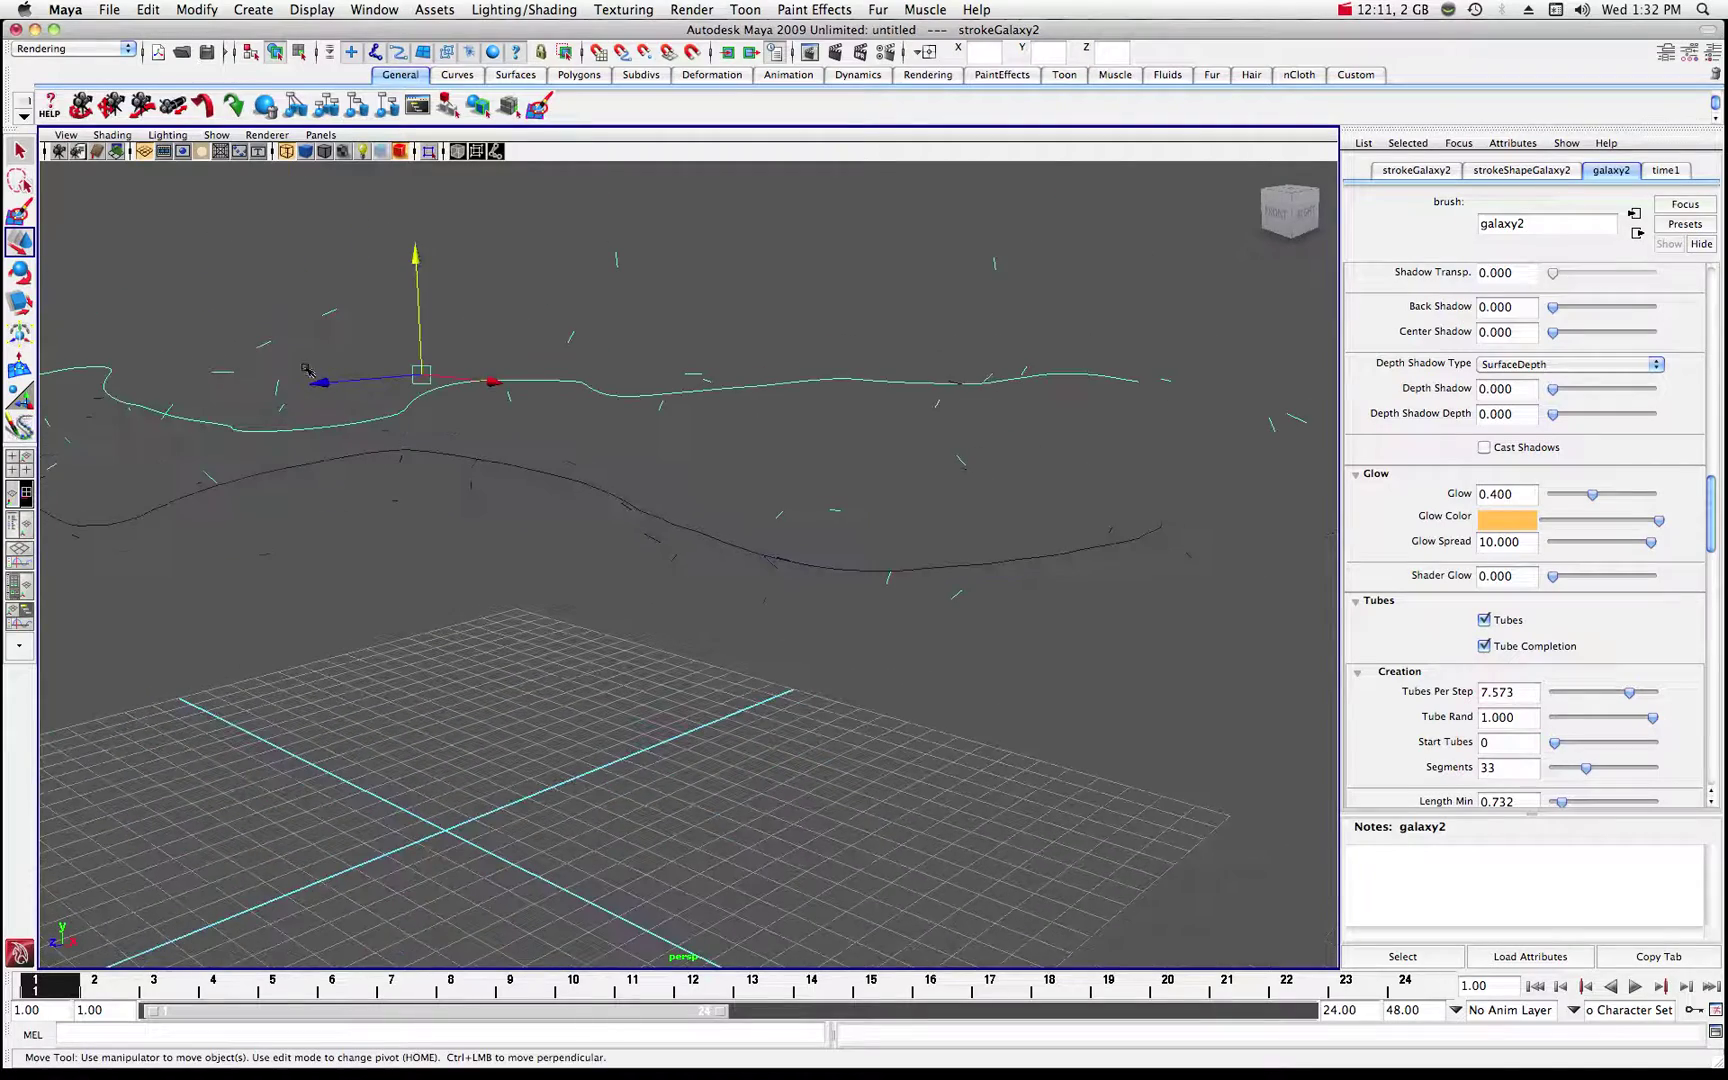
mouse_move(307, 370)
alt+middle_down()
mouse_move(328, 355)
mouse_move(486, 388)
alt+middle_up()
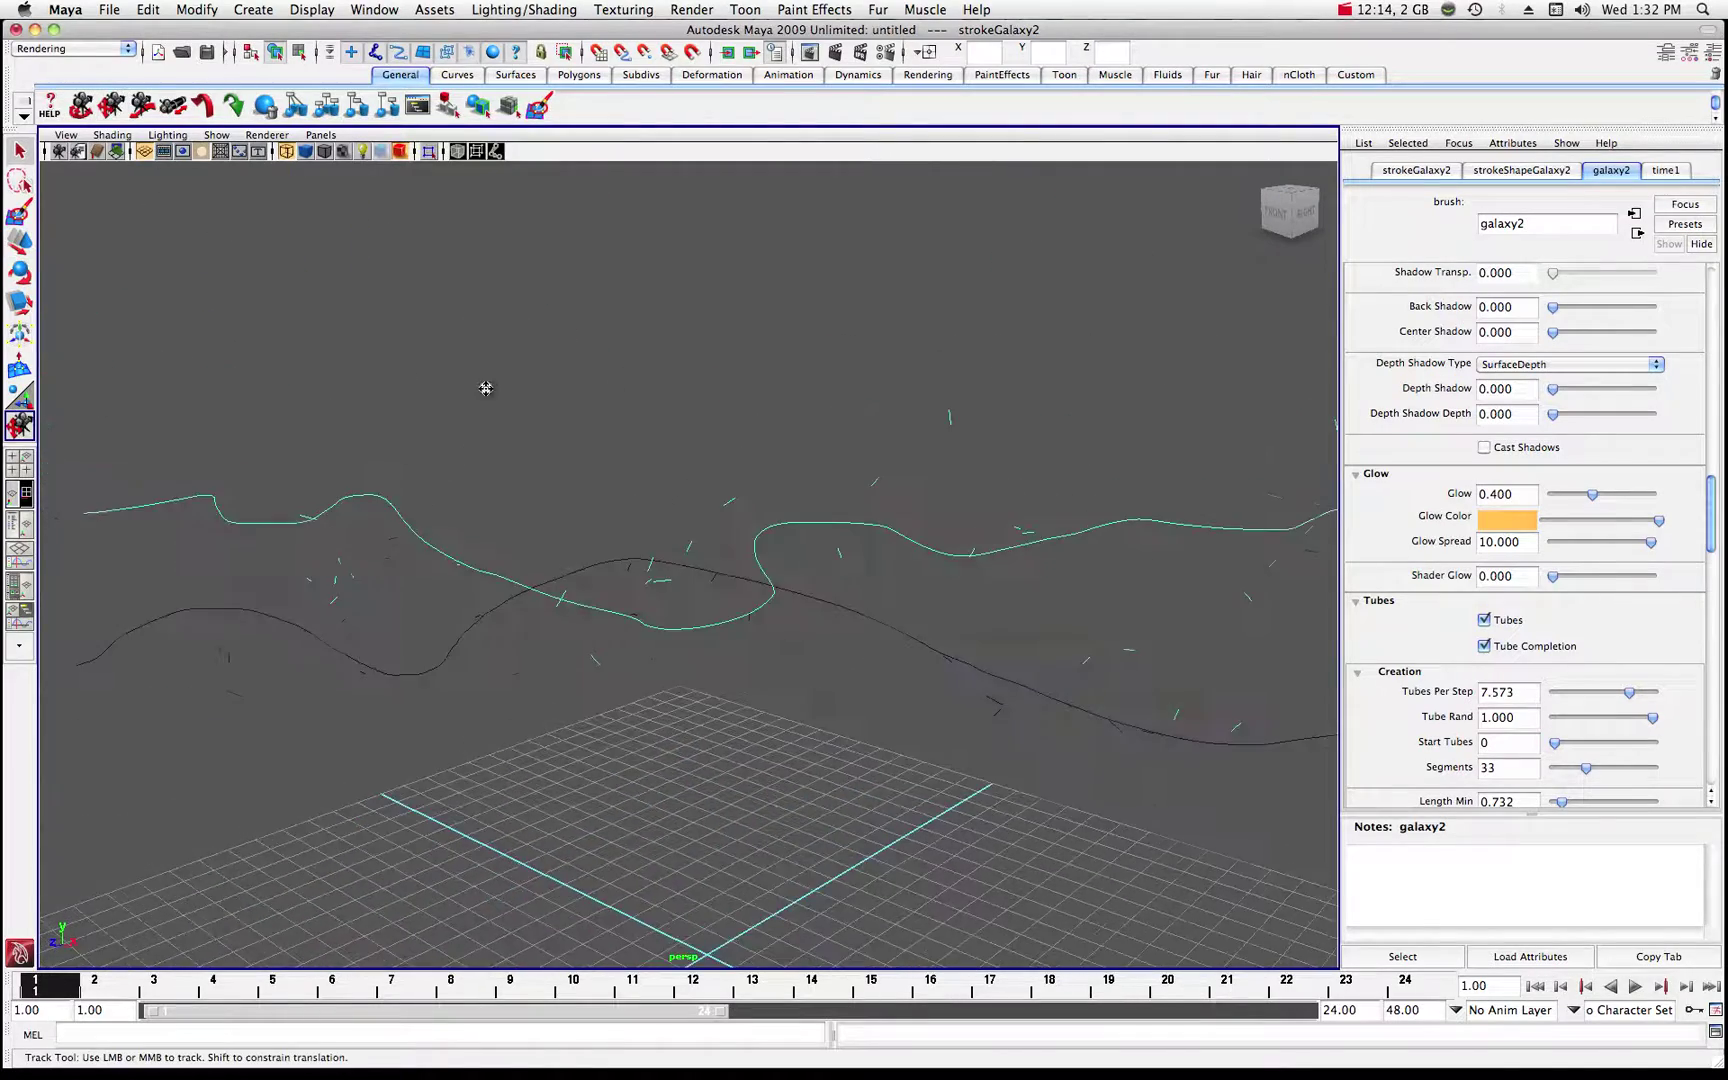
scroll(486, 388, up, 4)
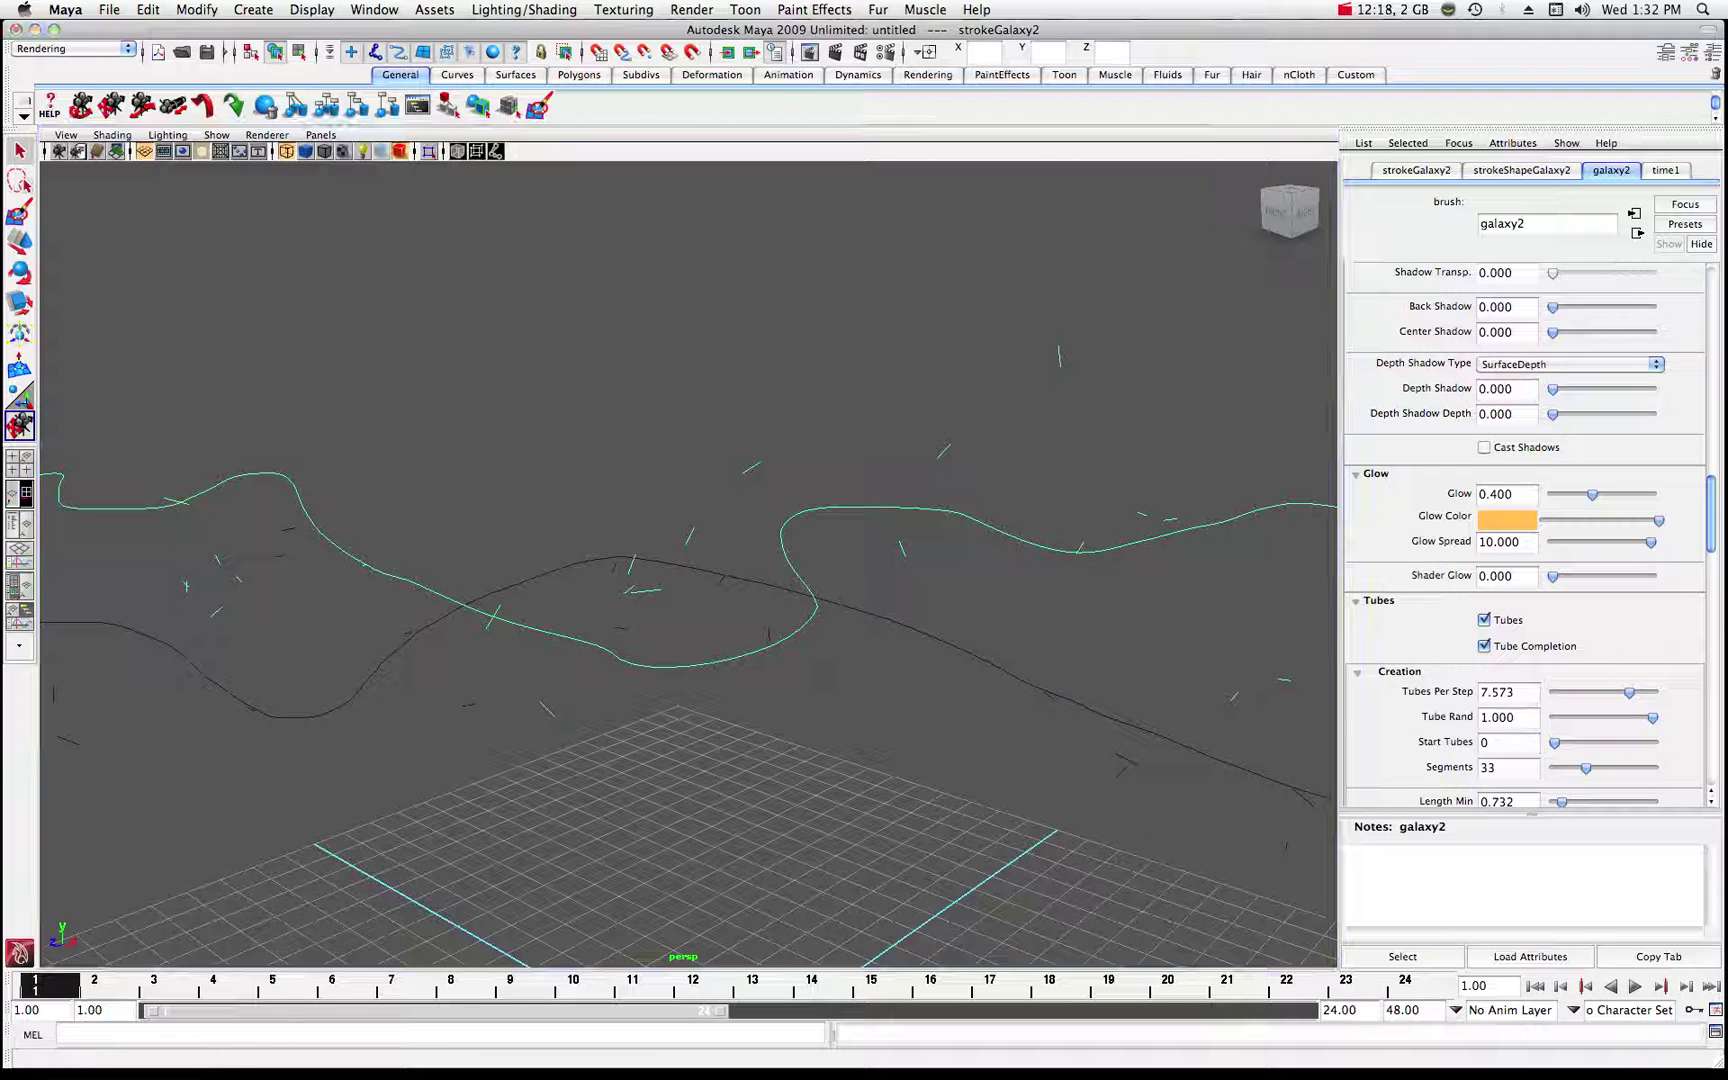
drag(1720, 200, 588, 244)
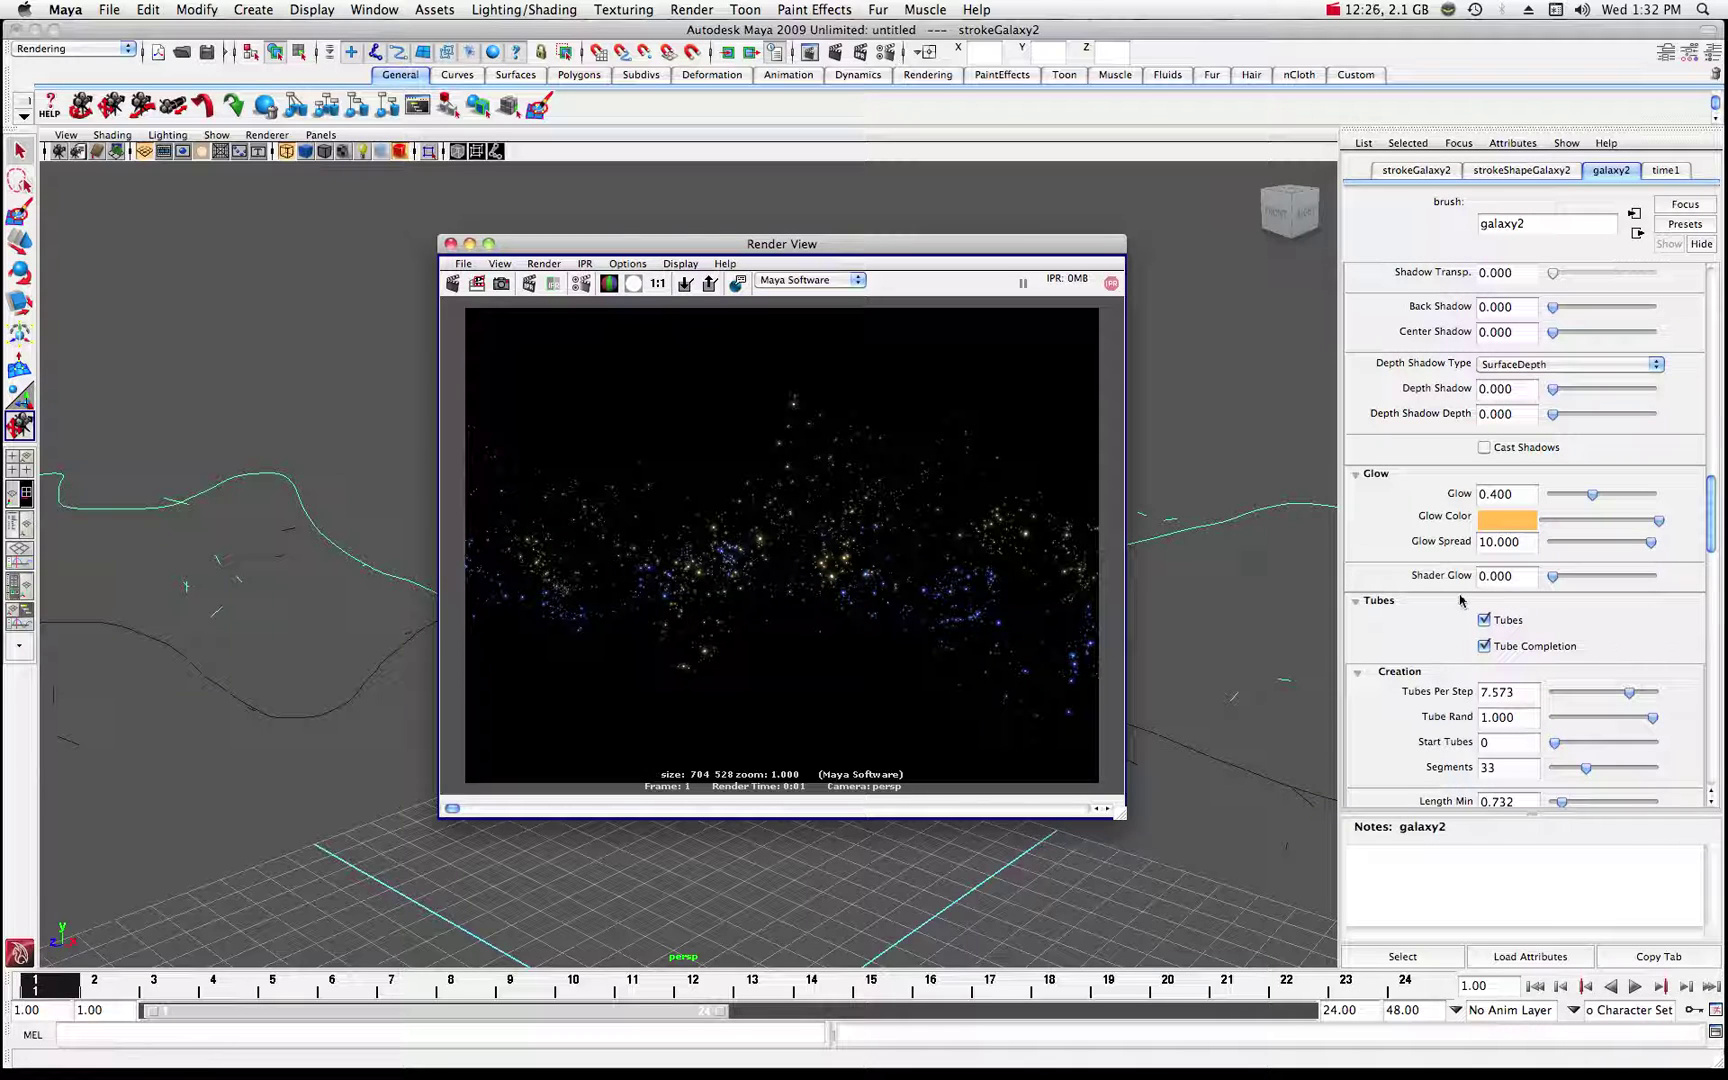
- Raise the galaxy2 brush's Shader Glow to 0.028 and re-render
drag(1555, 579, 1557, 580)
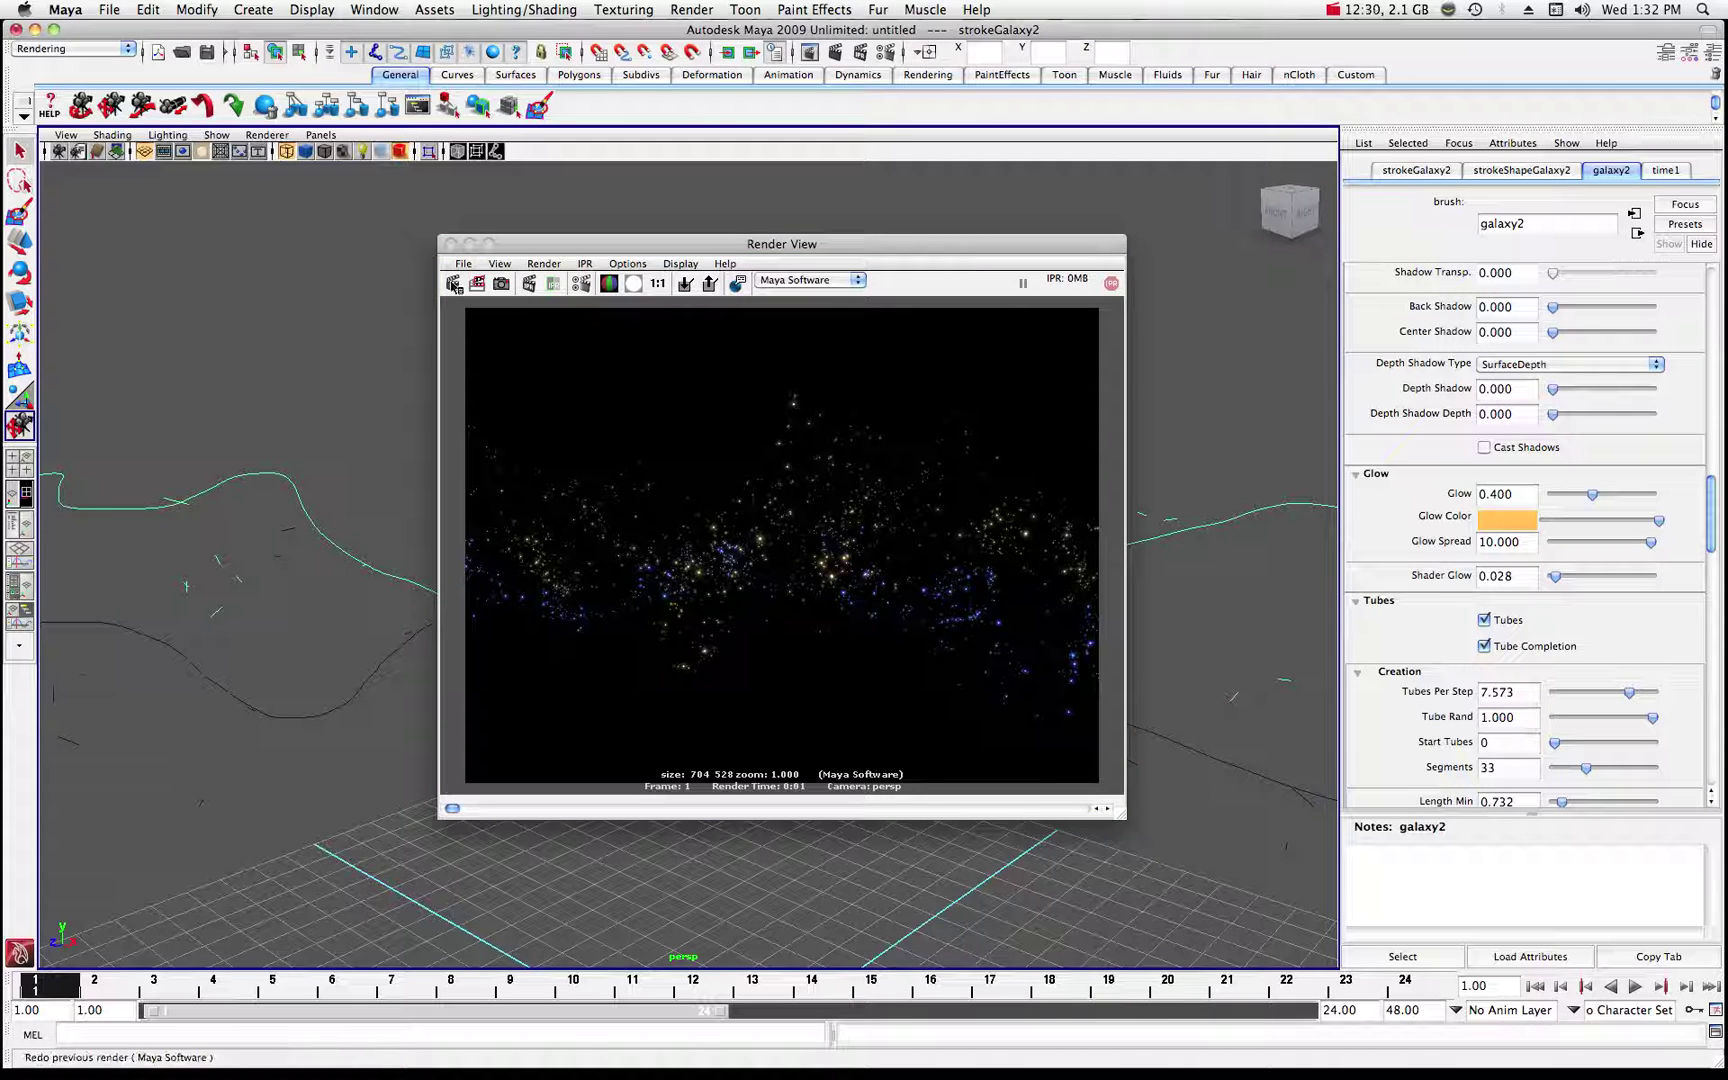
click(452, 283)
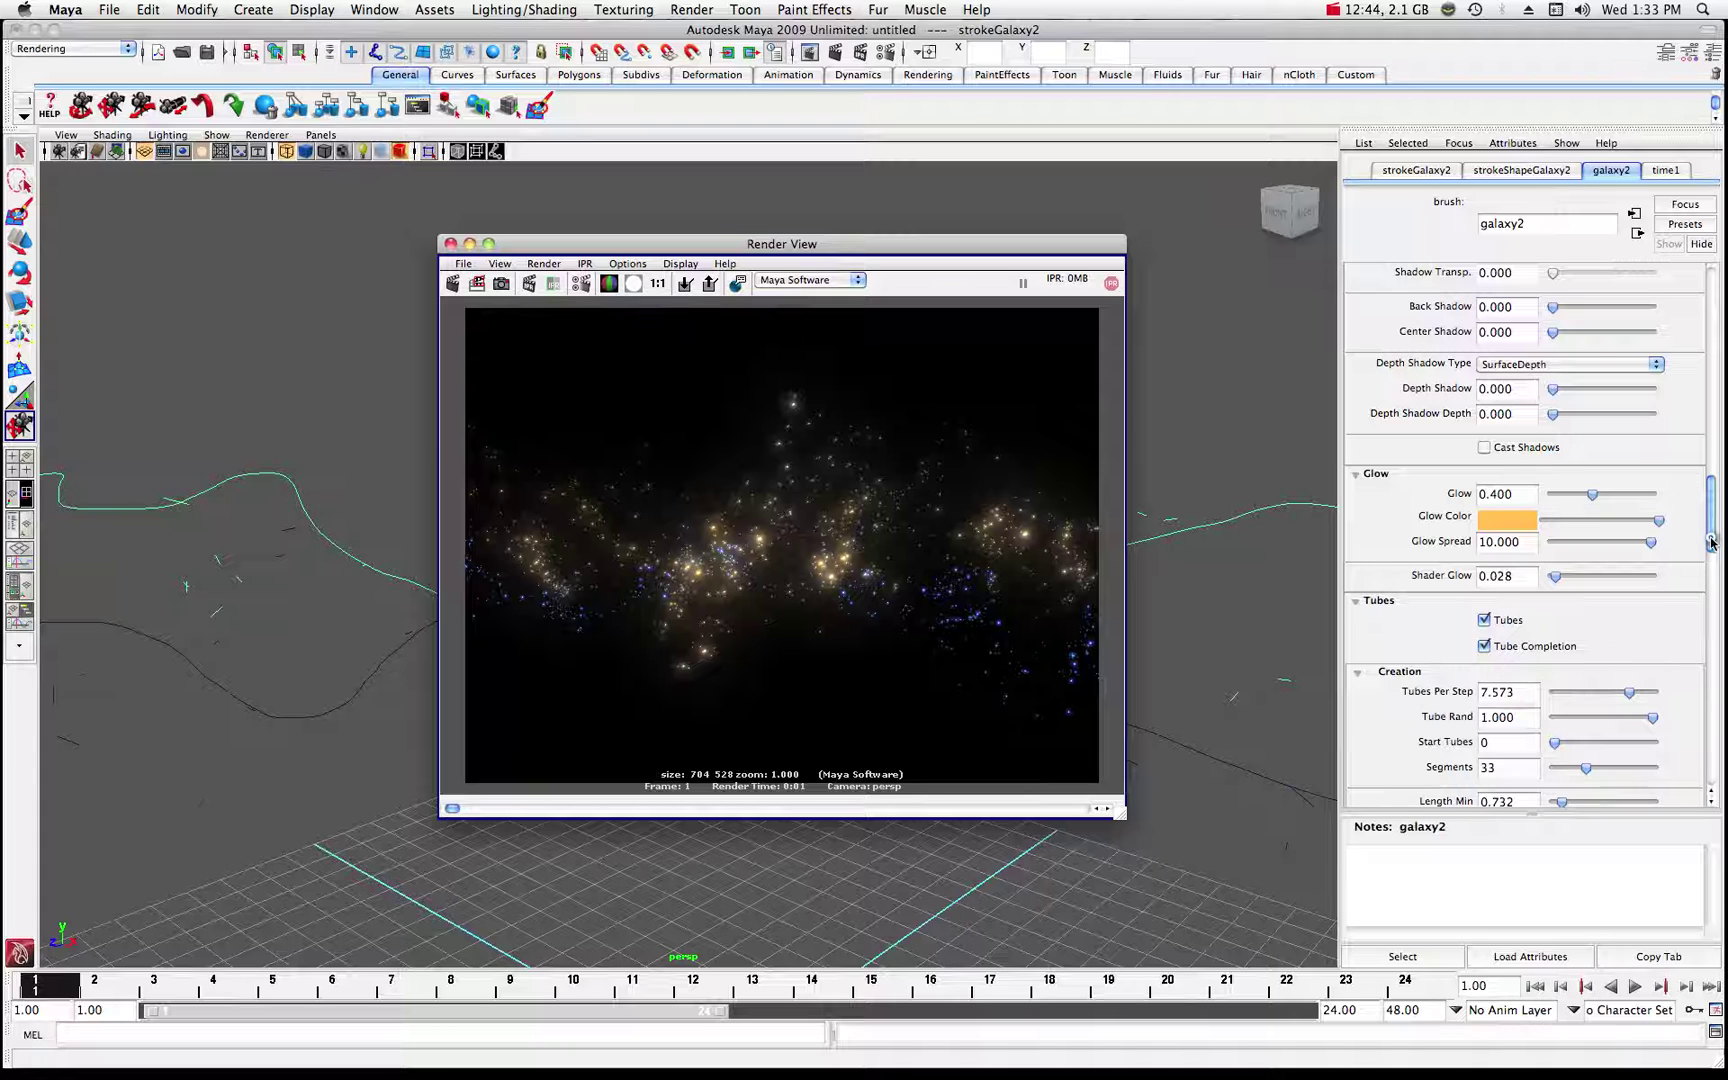
drag(1711, 542, 1711, 559)
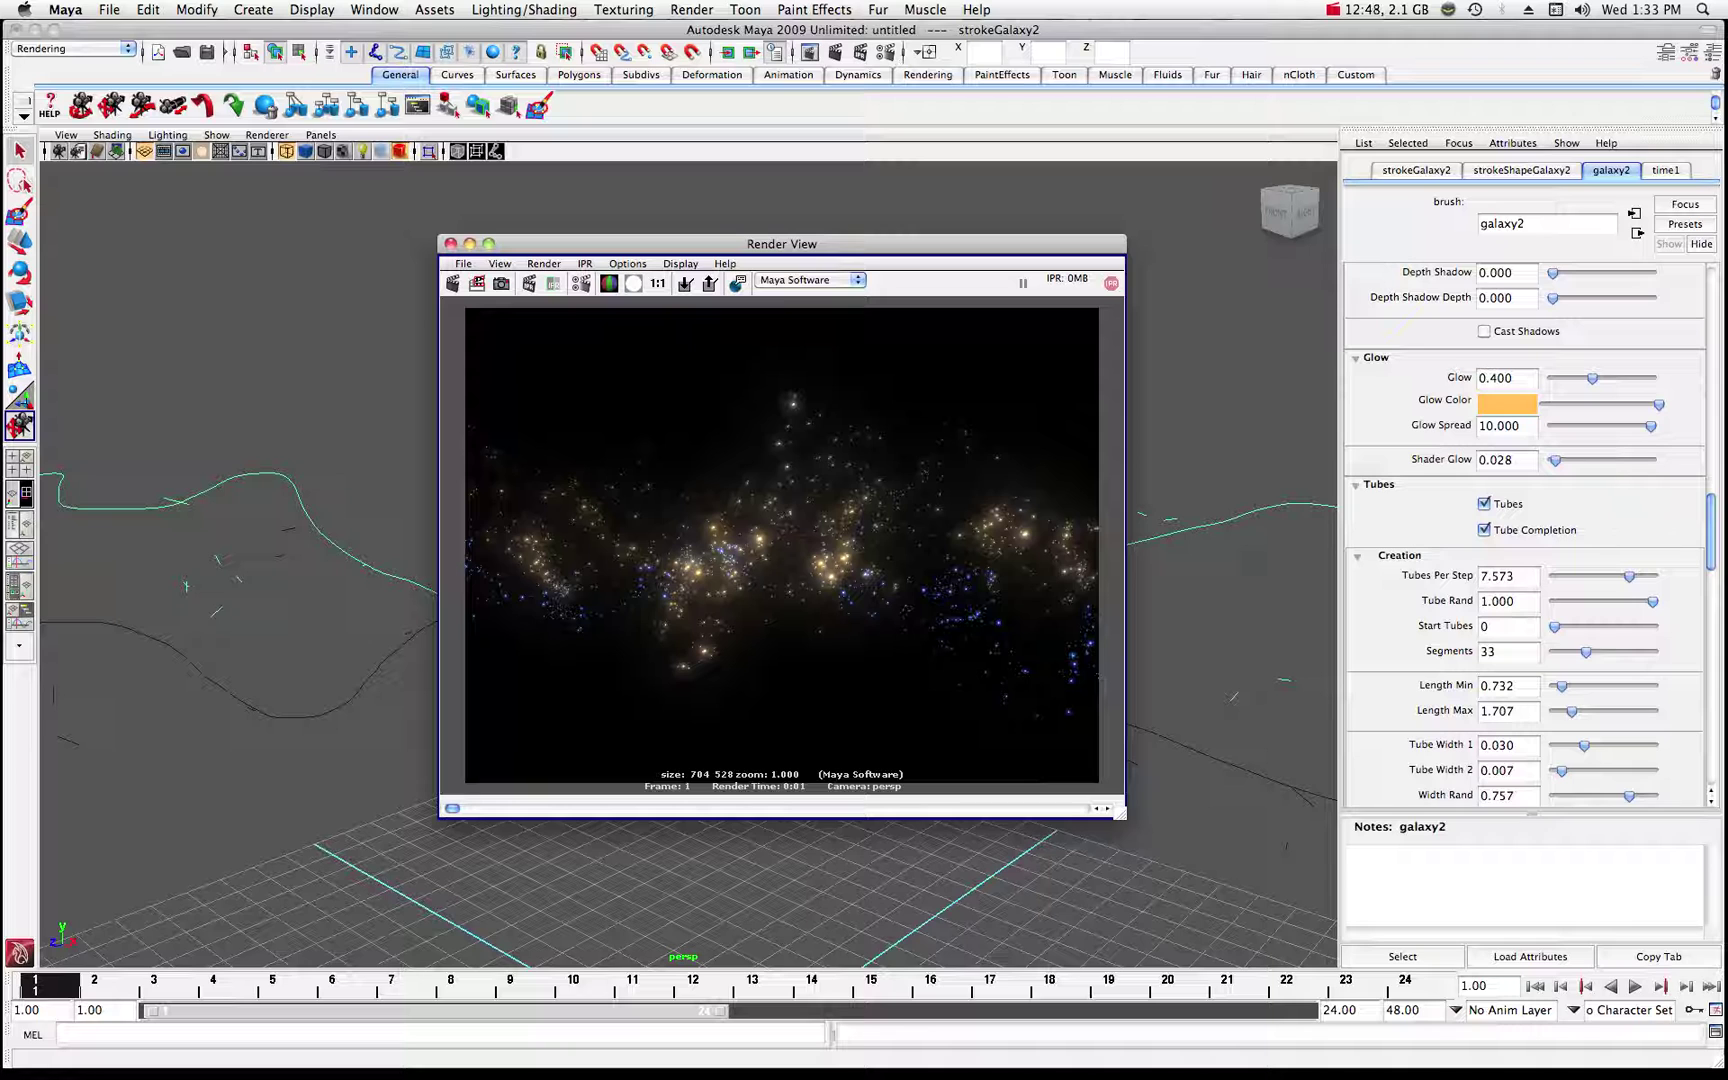
- Review both strokes and their curves through the Outliner, ending on the galaxy2 brush attributes of strokeGalaxy2, and put the Outliner away
drag(1543, 129, 1159, 177)
click(1051, 316)
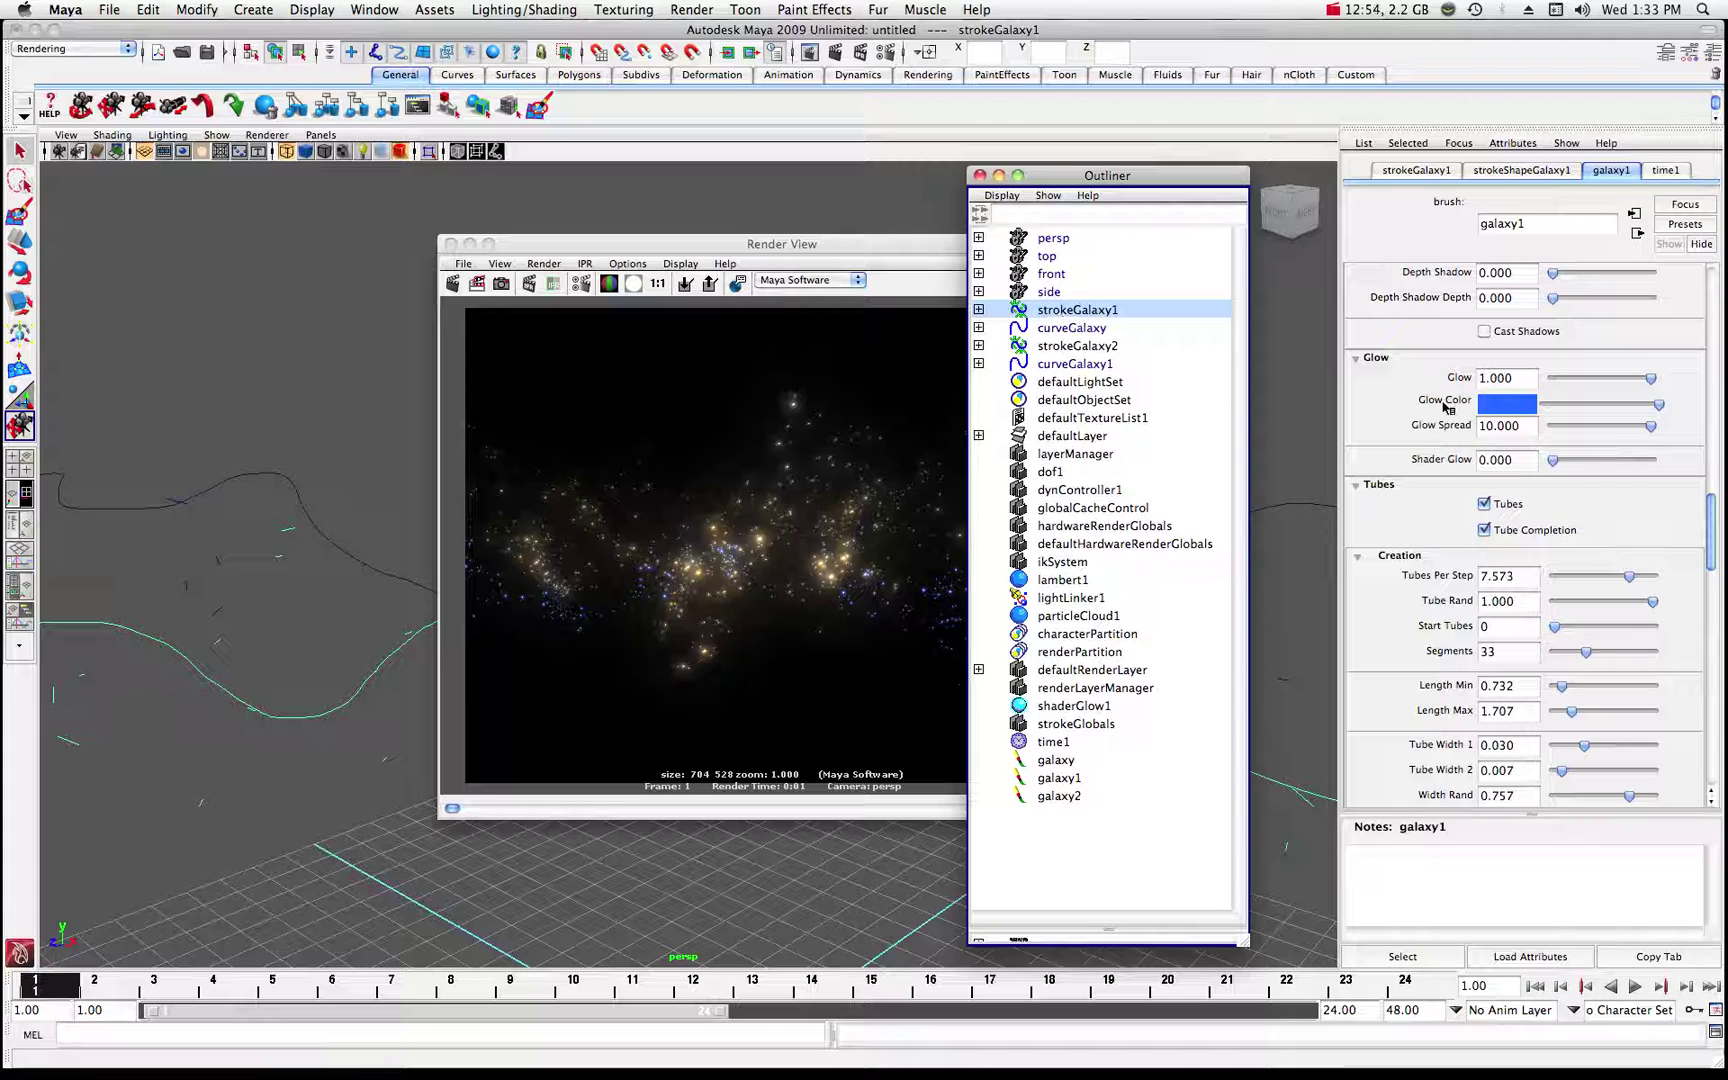
click(1052, 329)
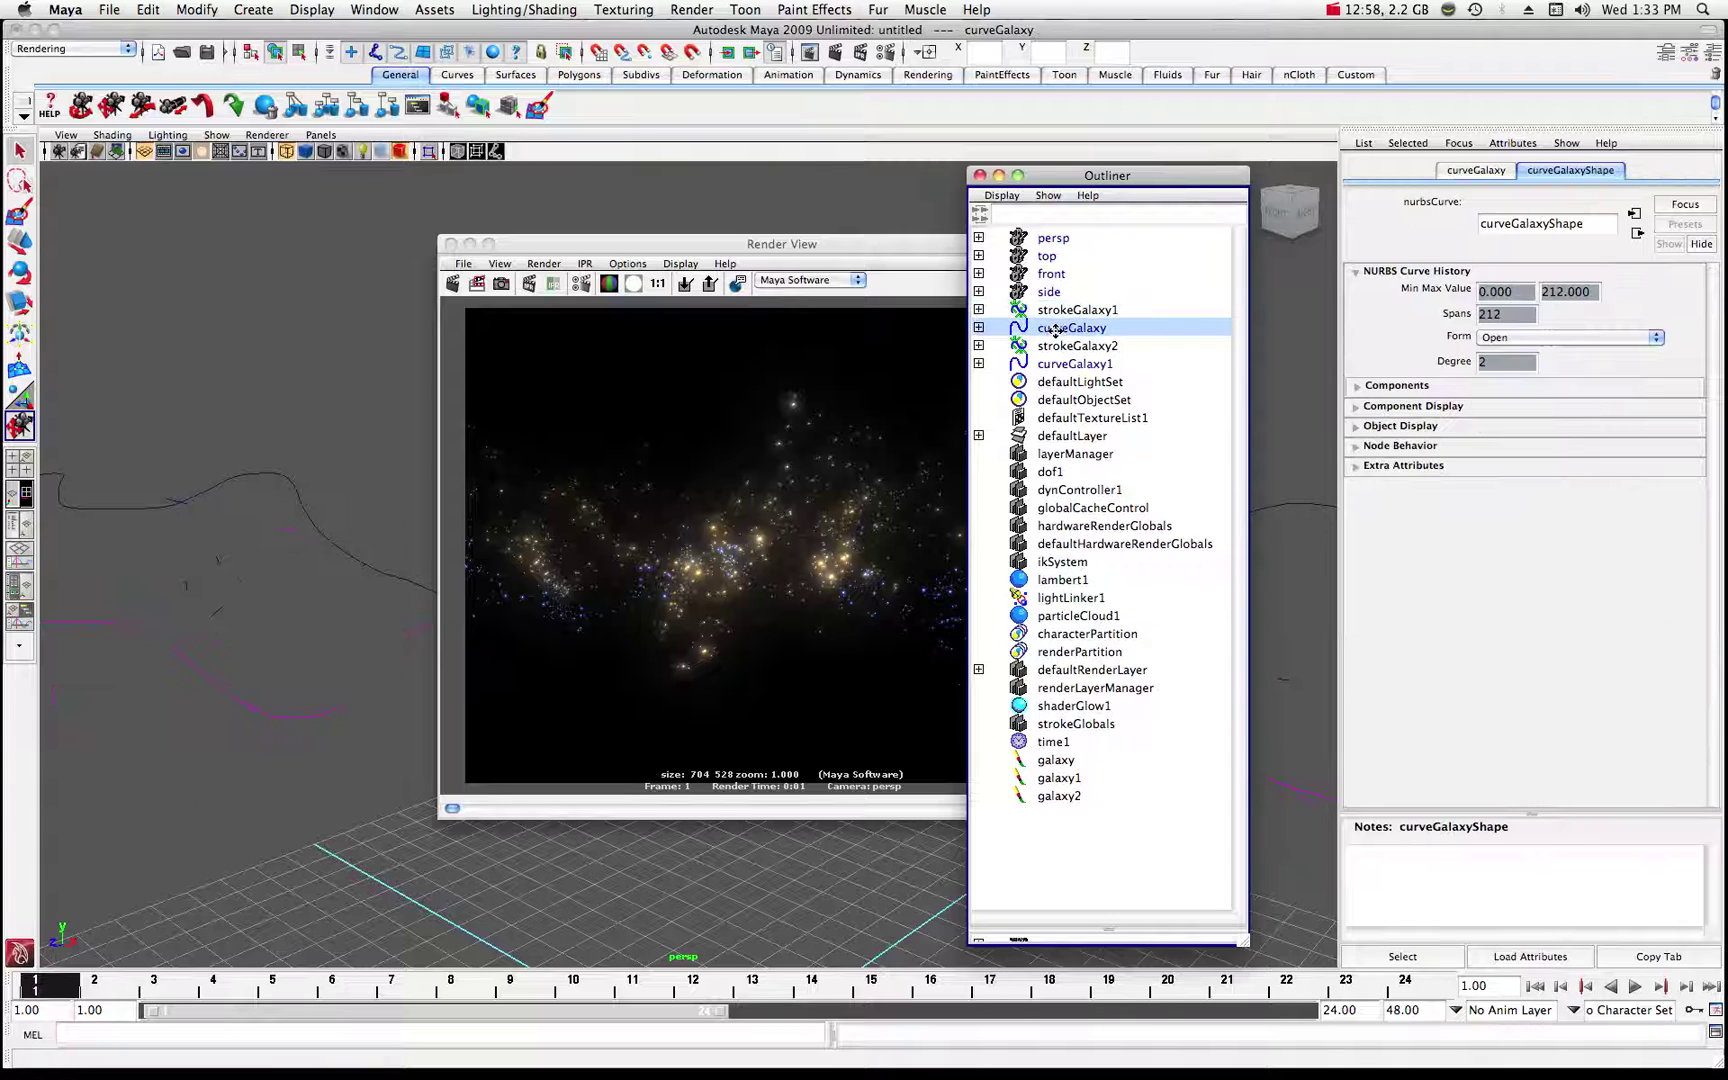
click(1081, 346)
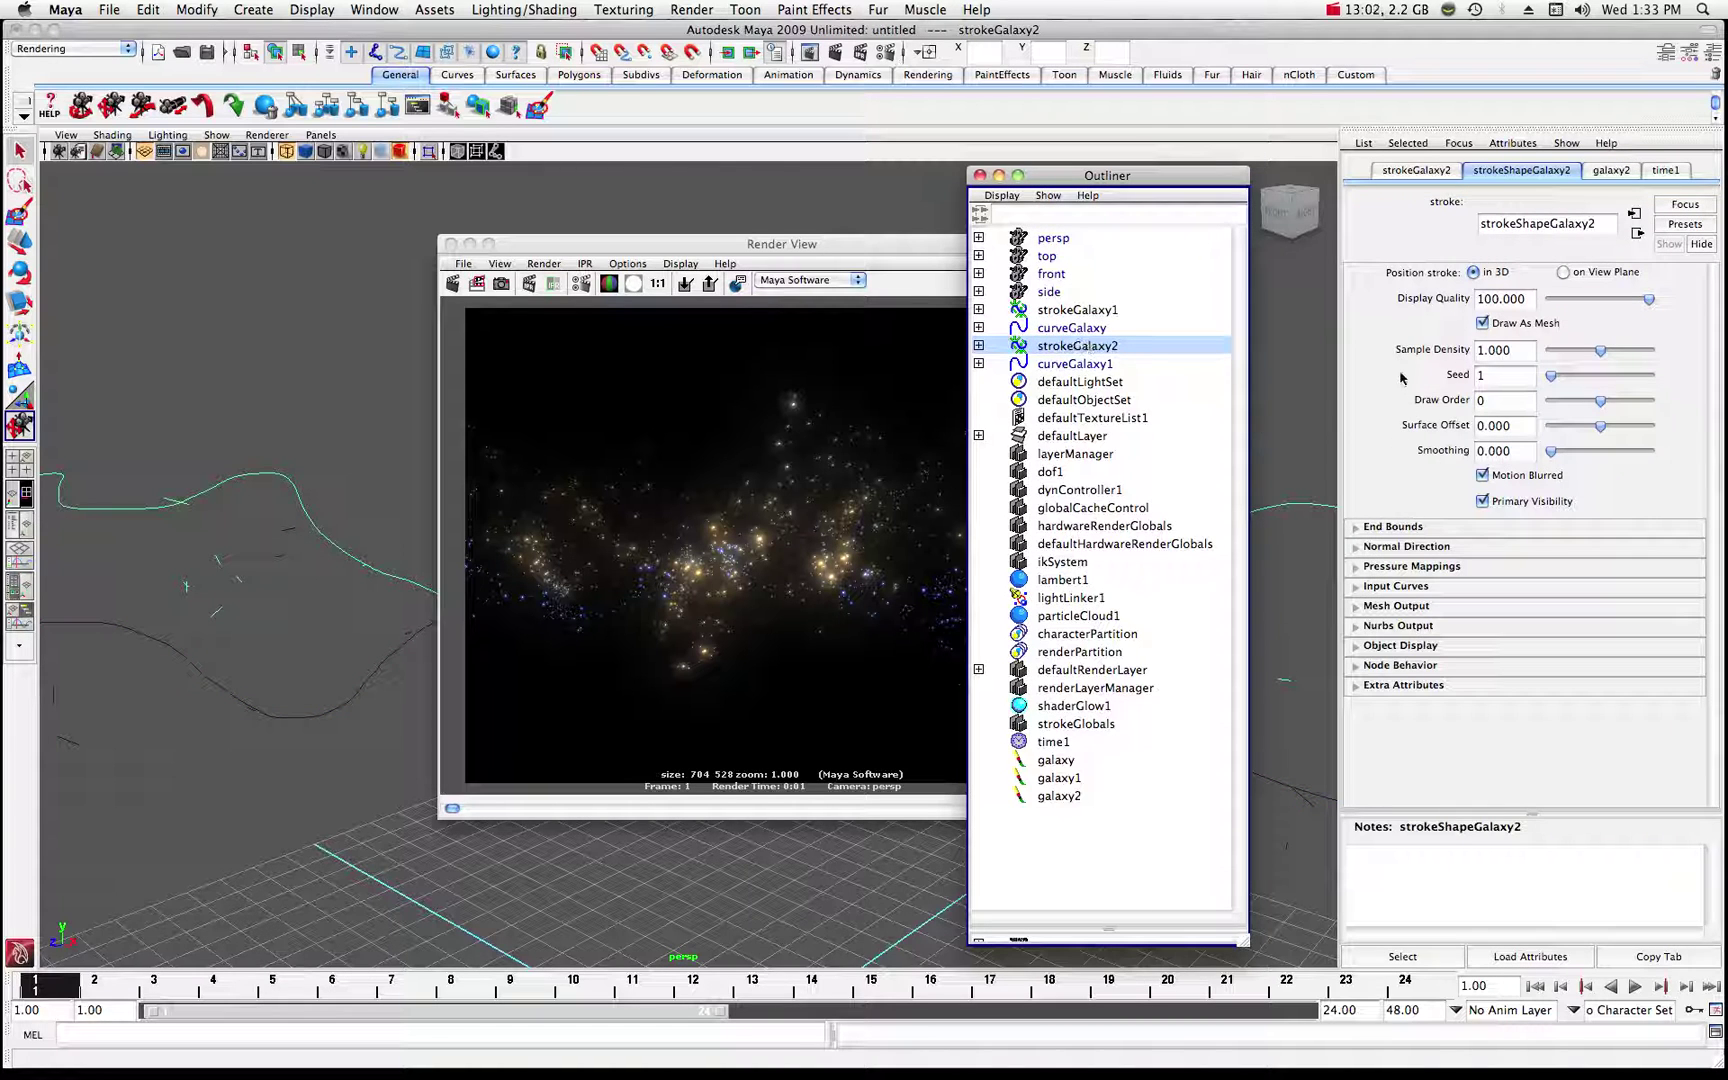
click(1069, 365)
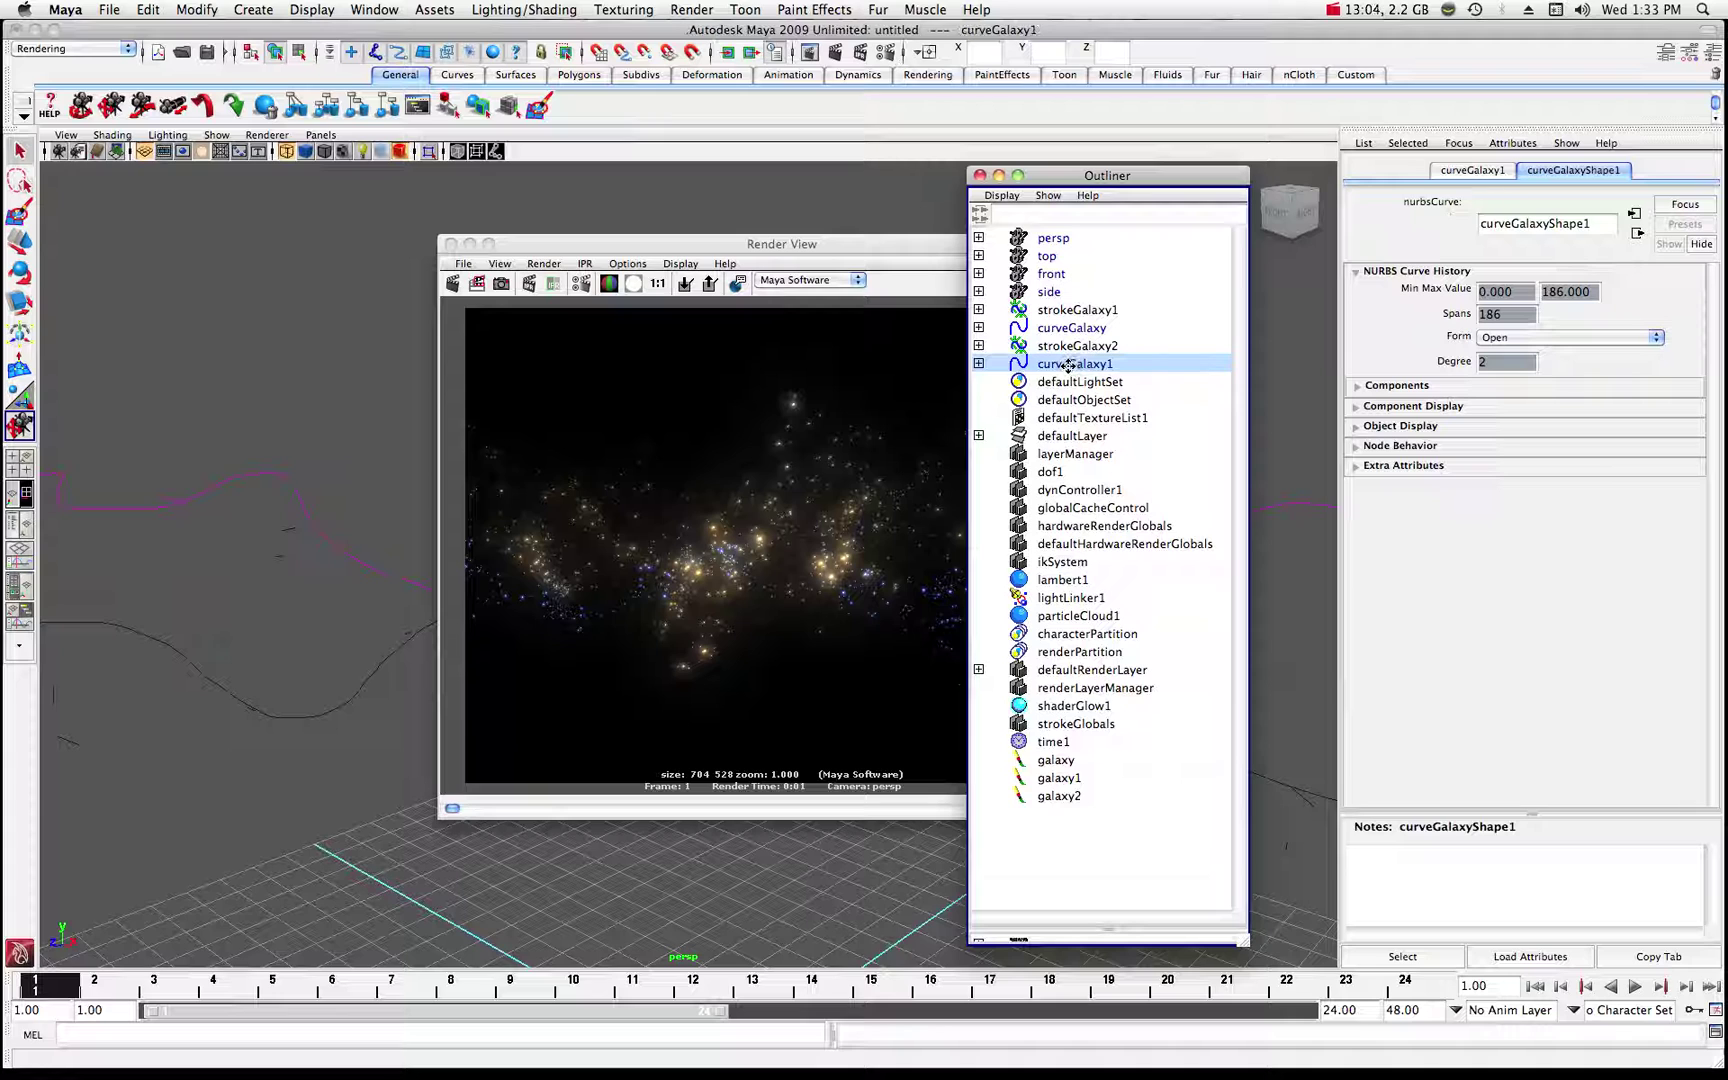
click(1066, 346)
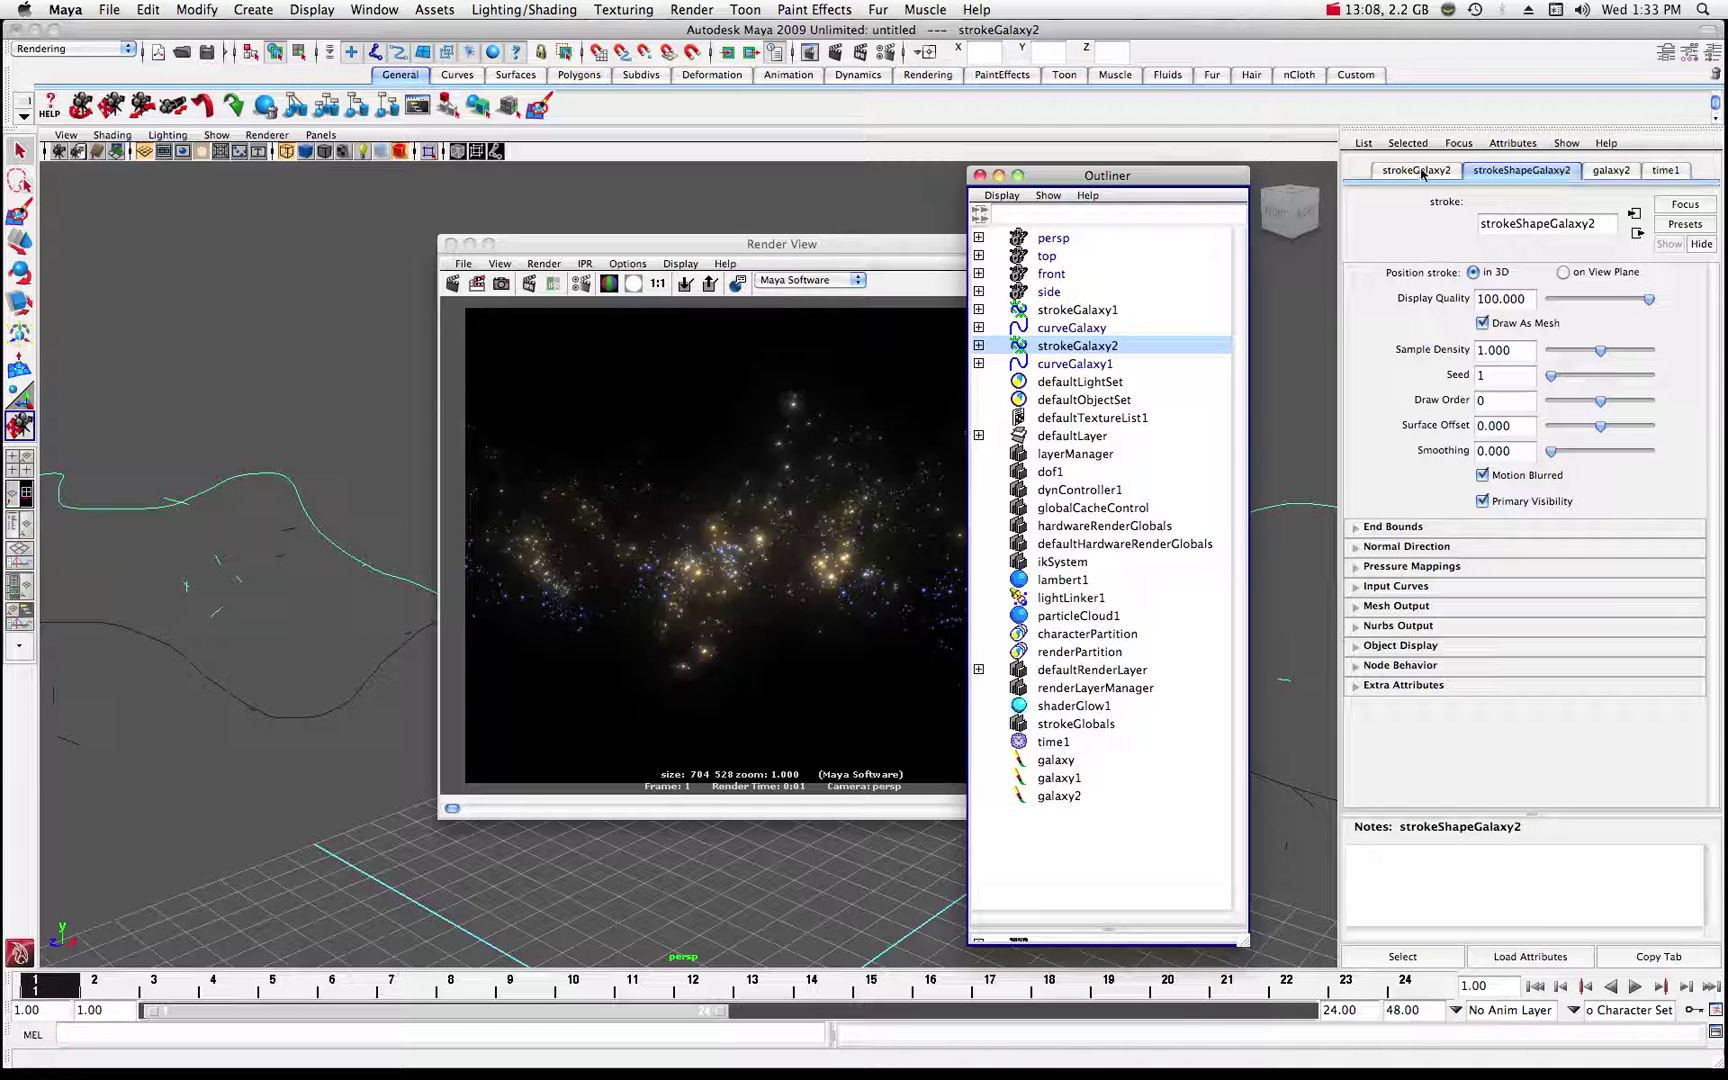
click(1611, 170)
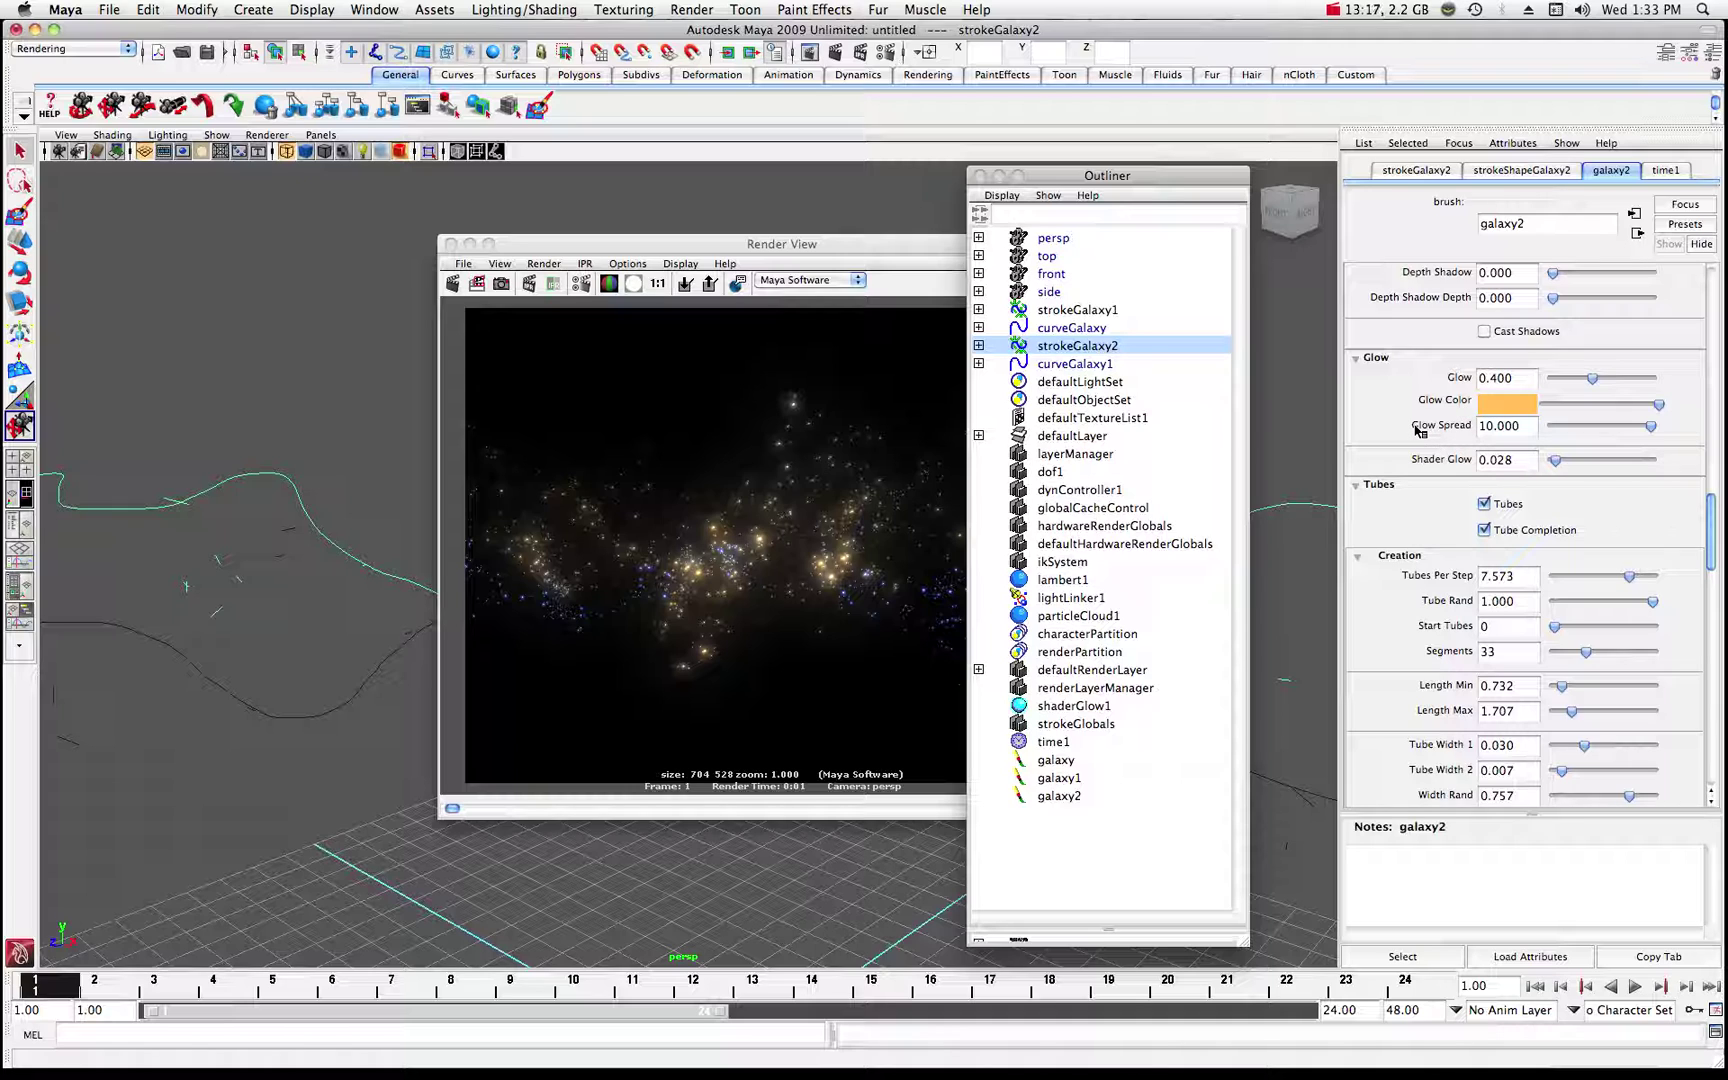
click(1017, 175)
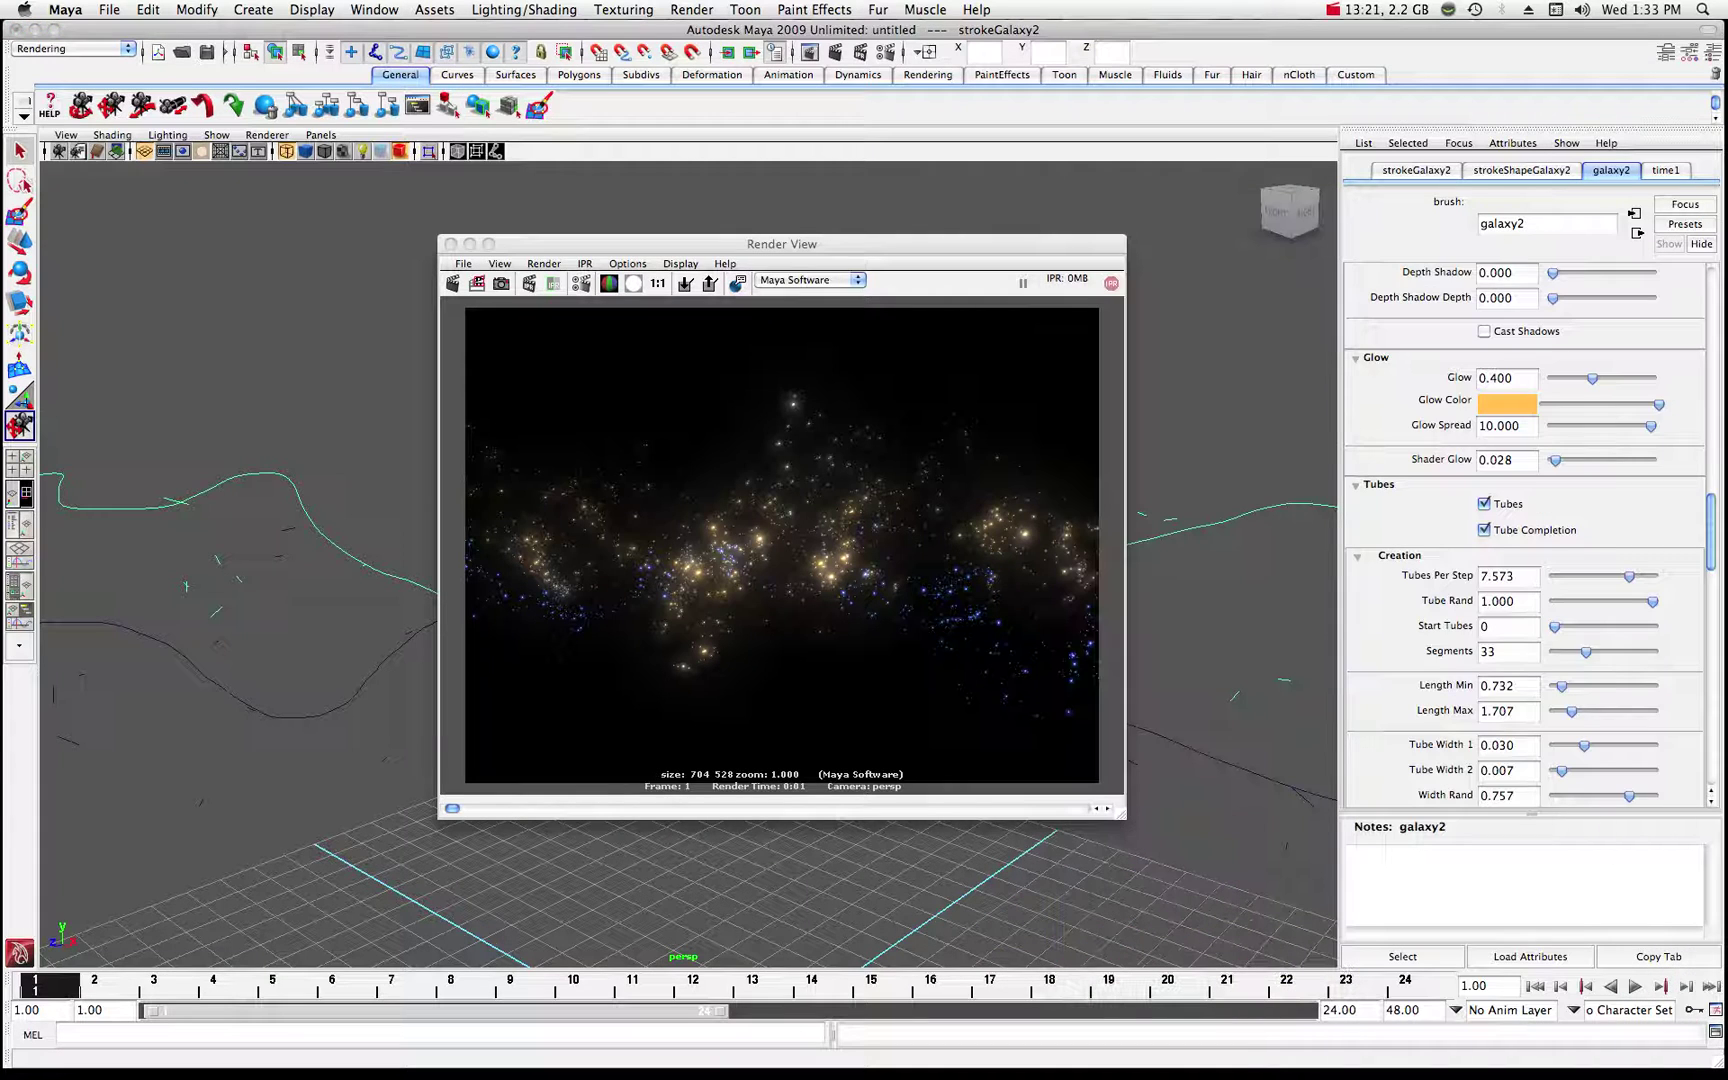
- Put the Render View away and examine the two galaxy strokes from near and far in the perspective view
double_click(1048, 245)
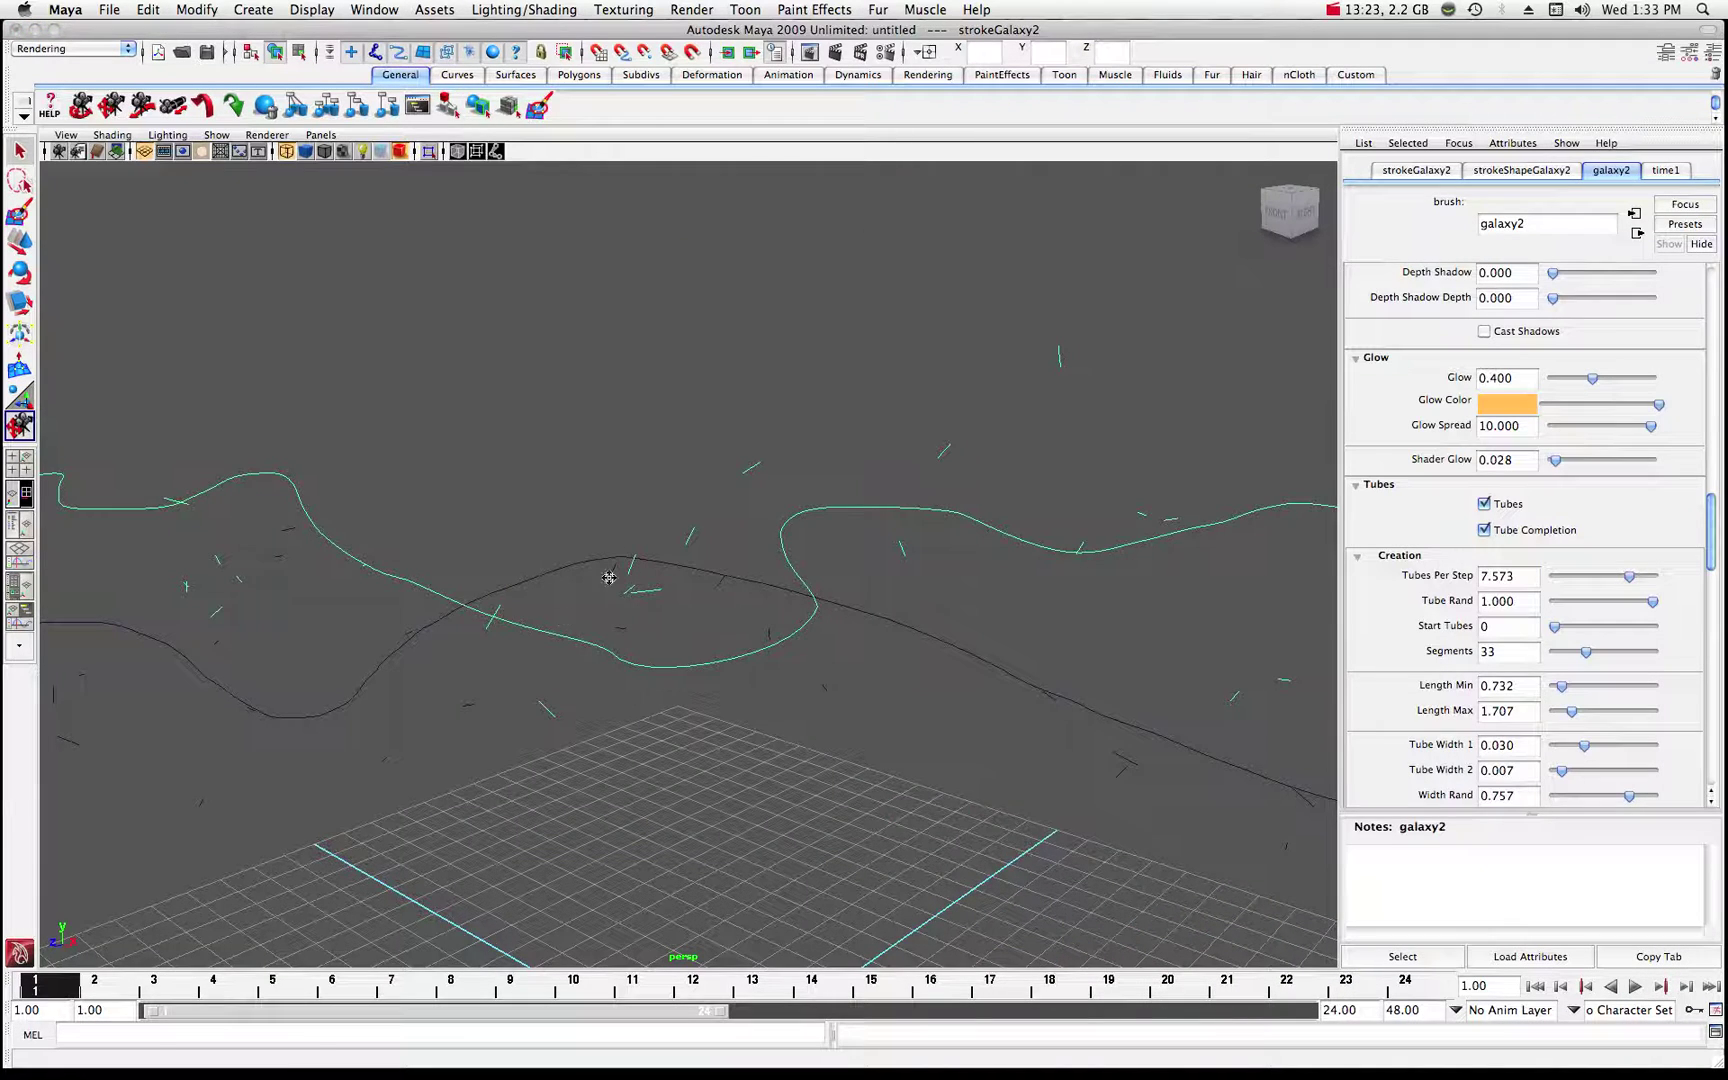
scroll(620, 590, down, 5)
scroll(717, 633, up, 5)
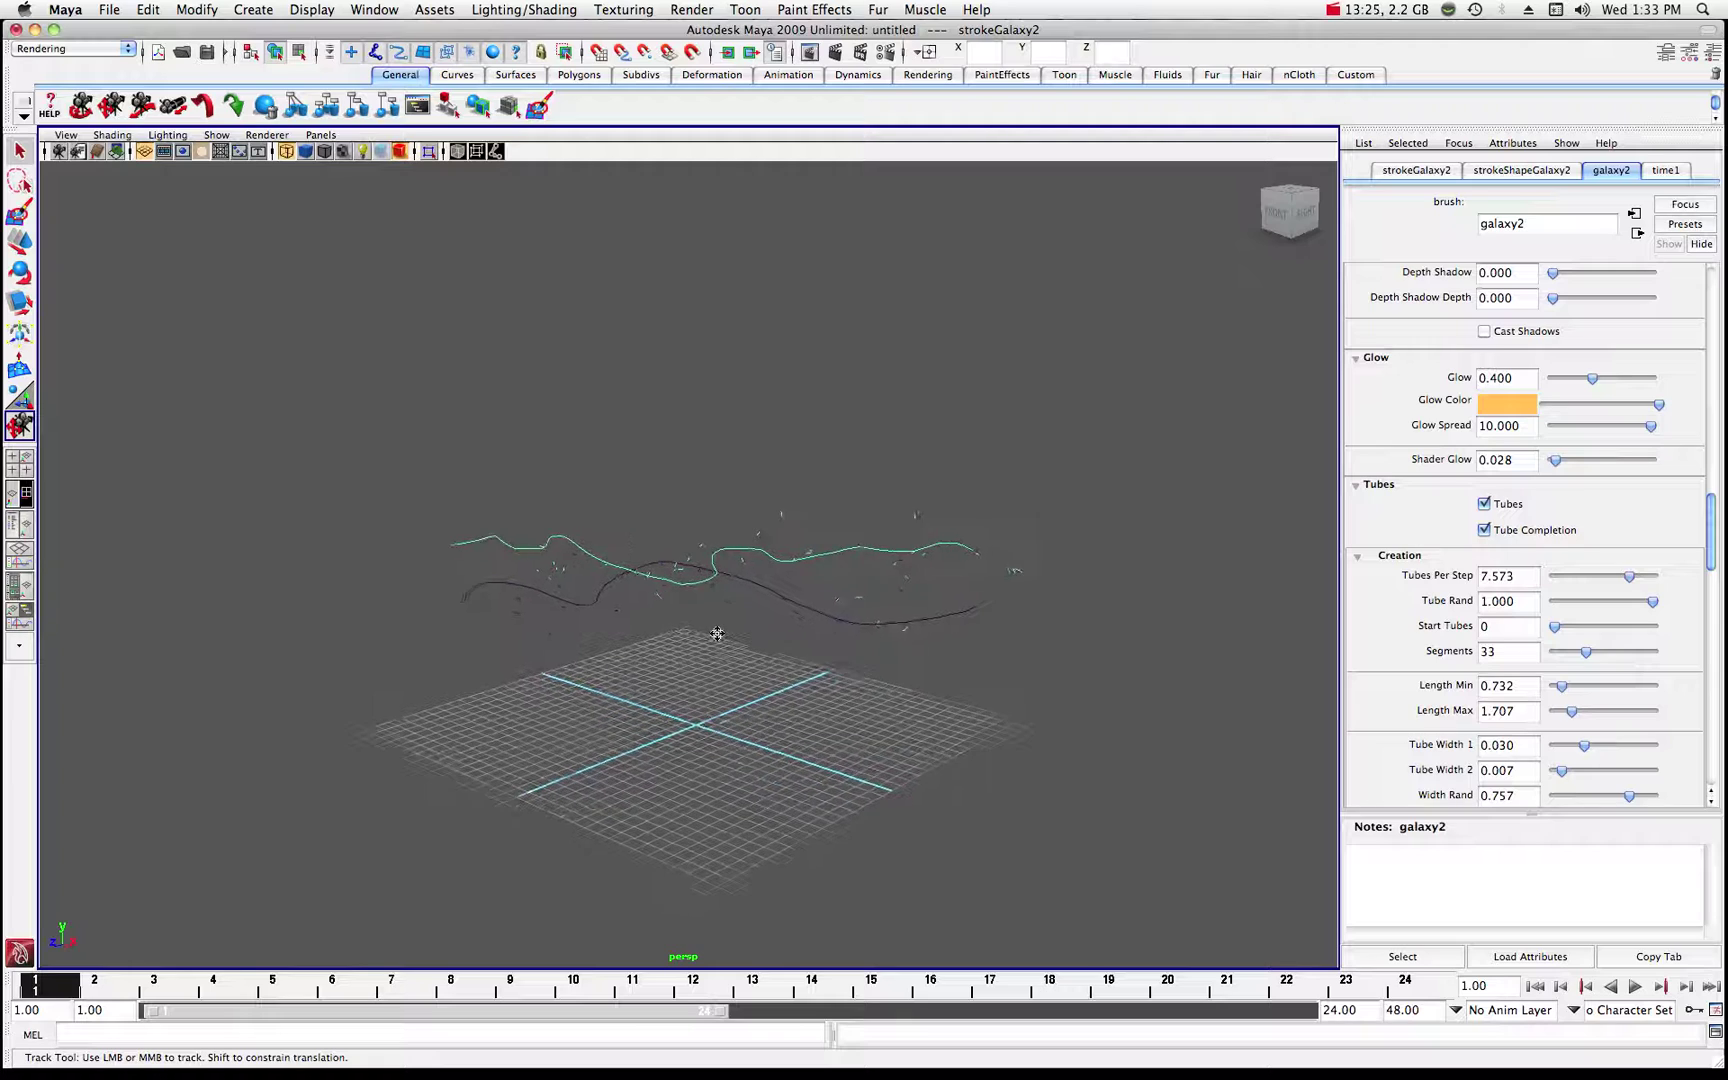
scroll(717, 632, up, 5)
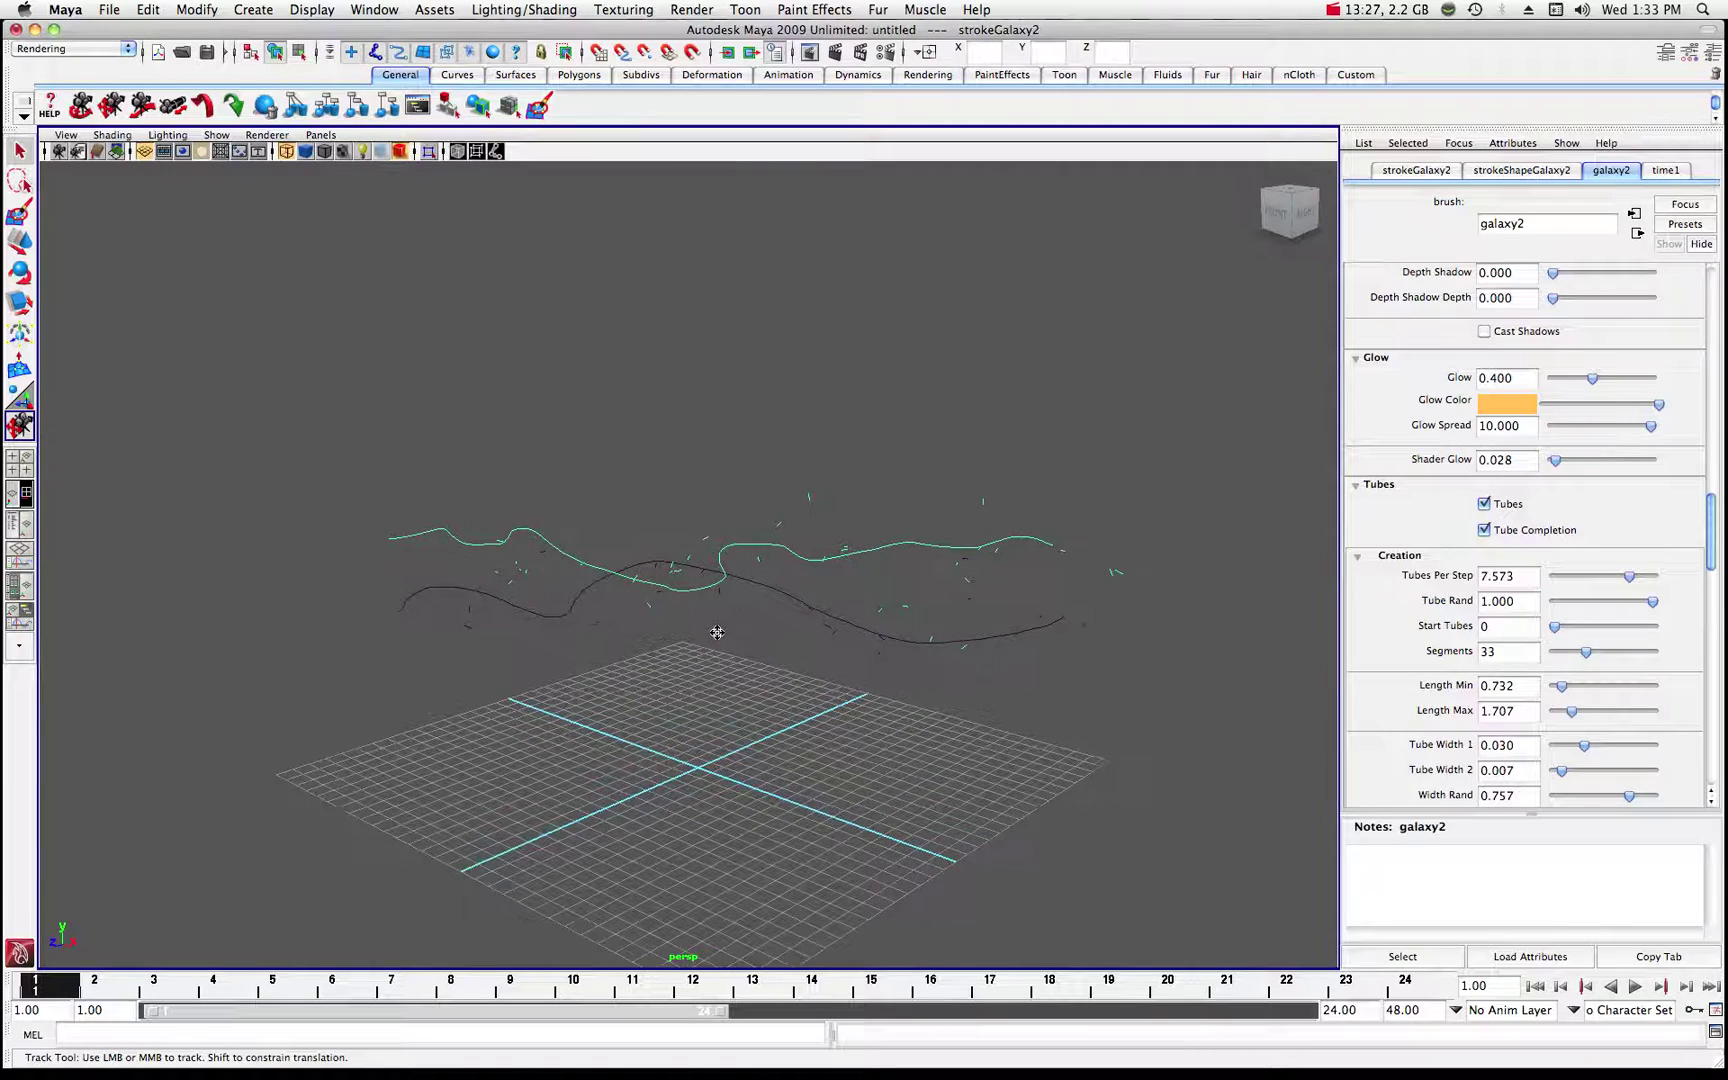
scroll(717, 632, up, 2)
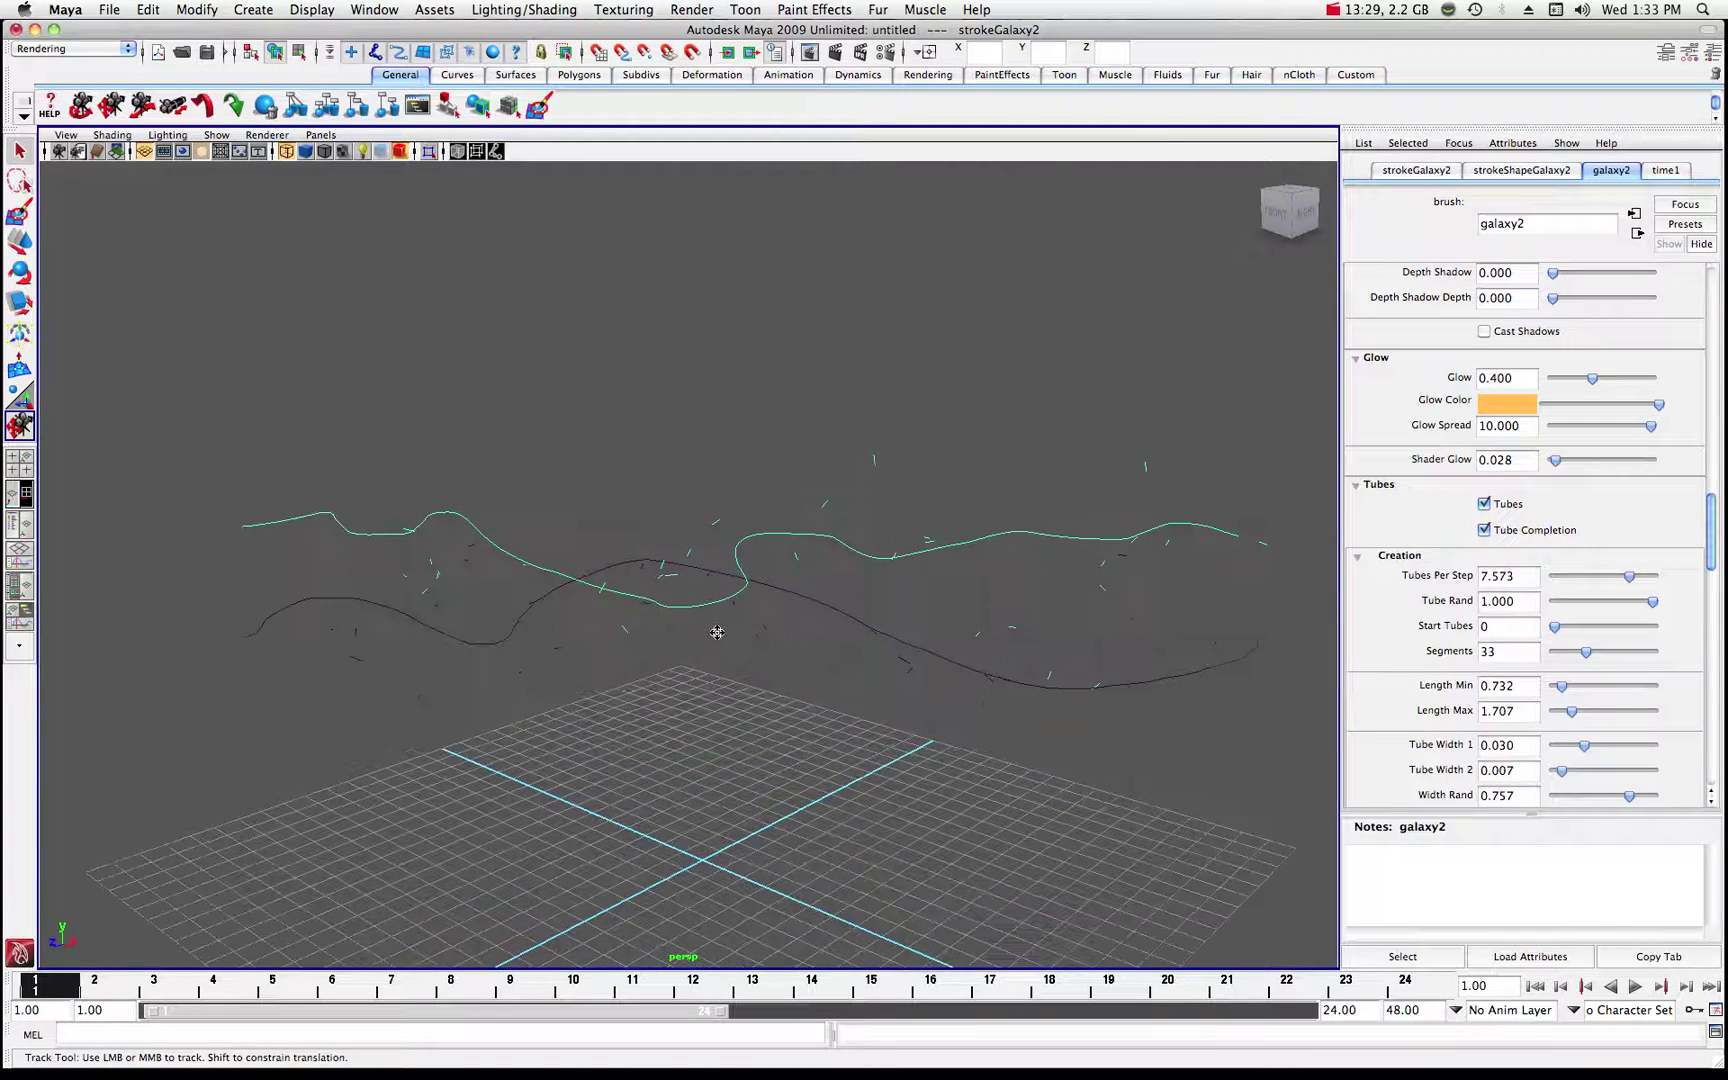
scroll(757, 640, up, 5)
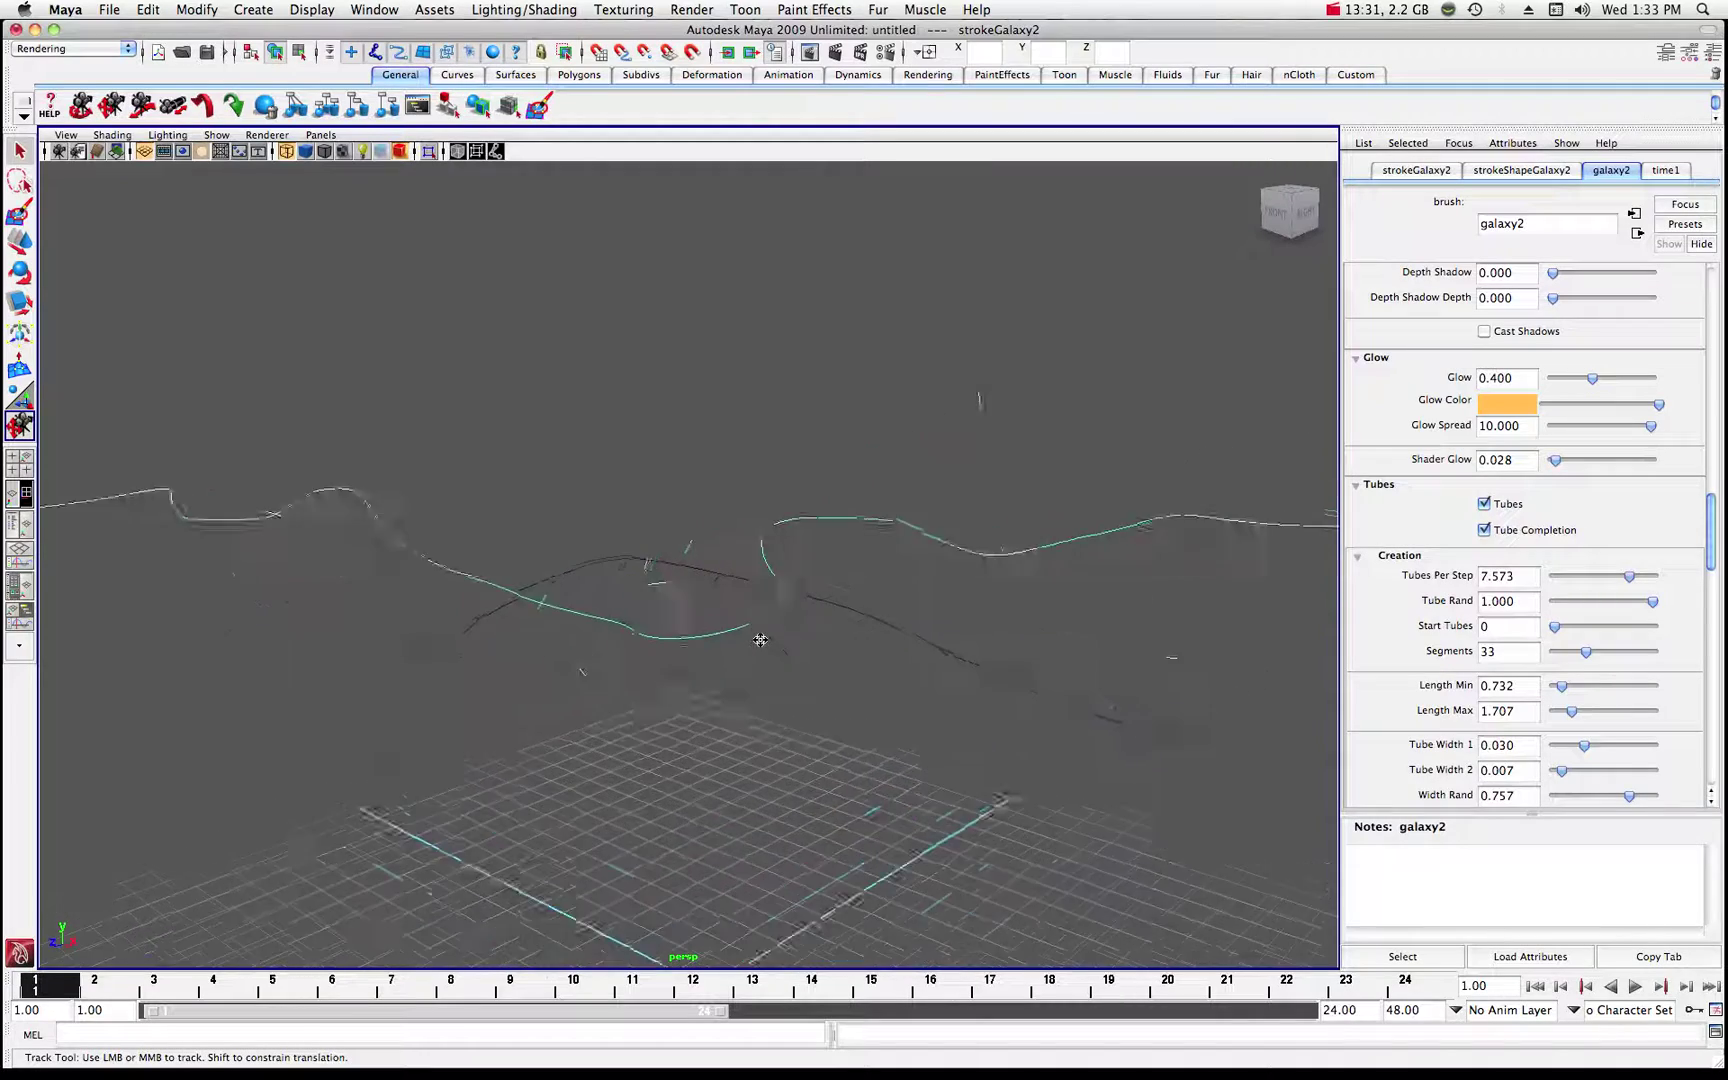
scroll(760, 640, up, 8)
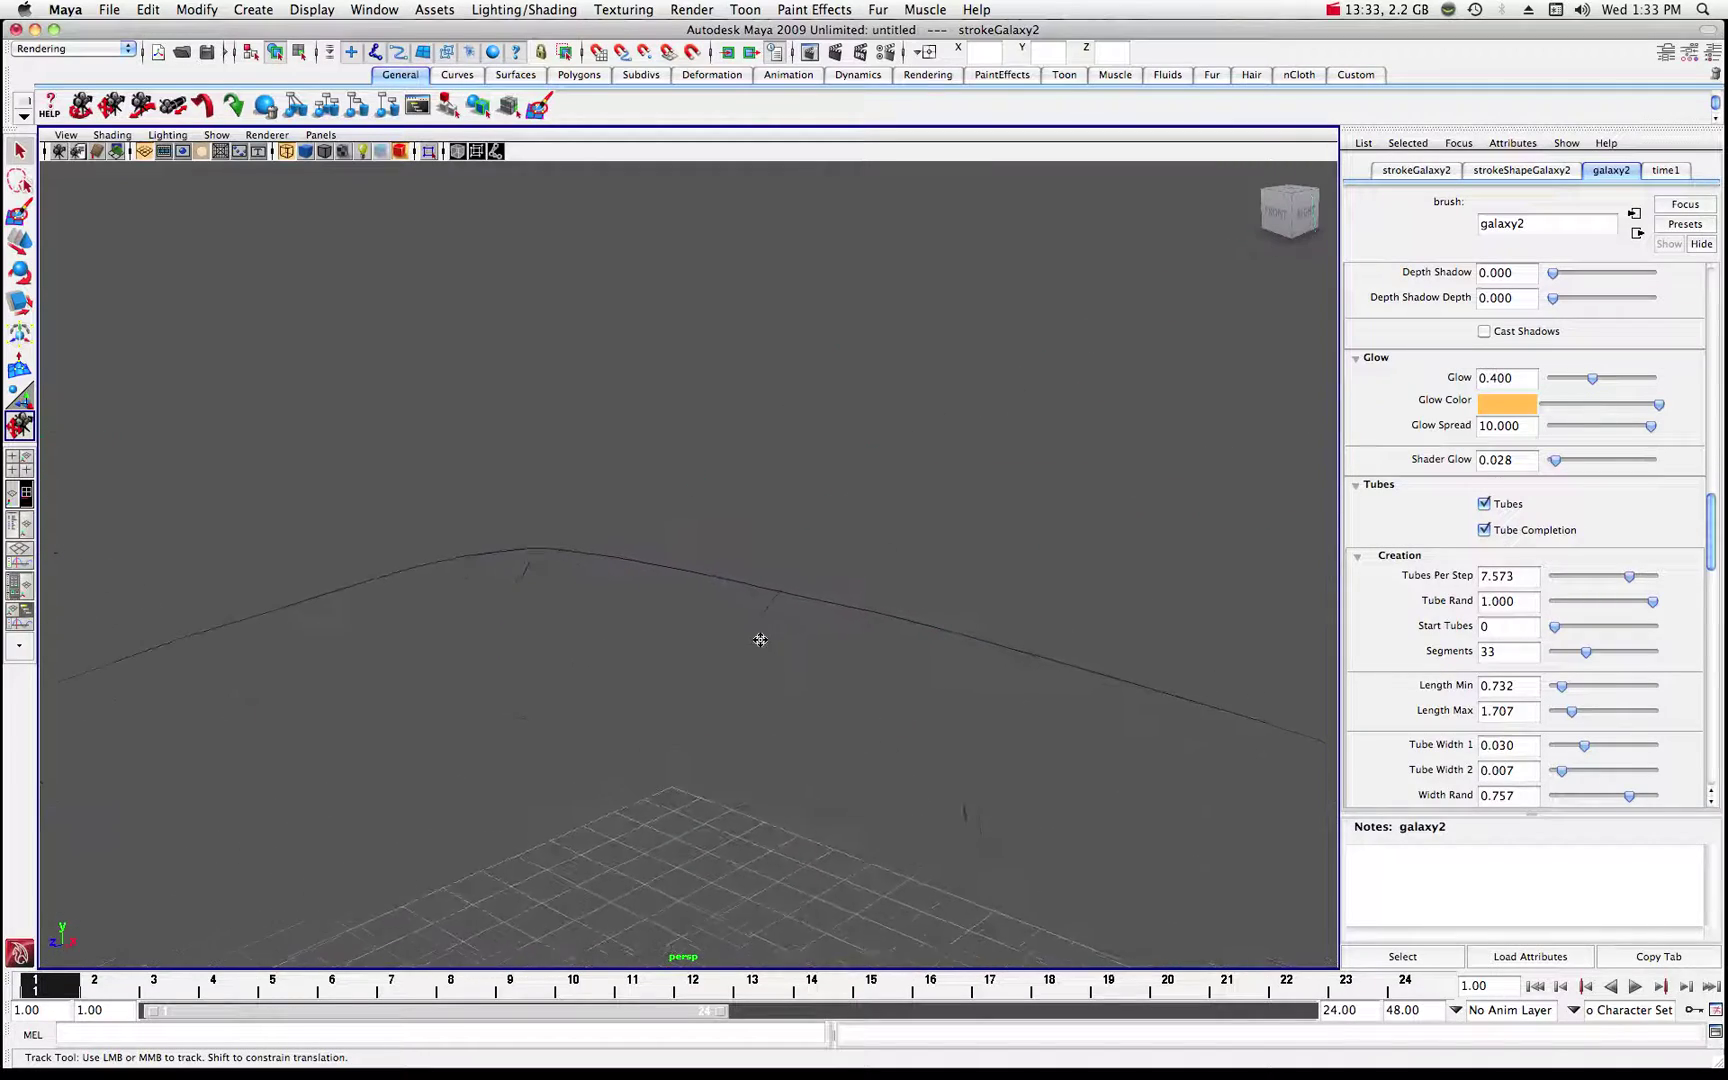
scroll(760, 640, down, 10)
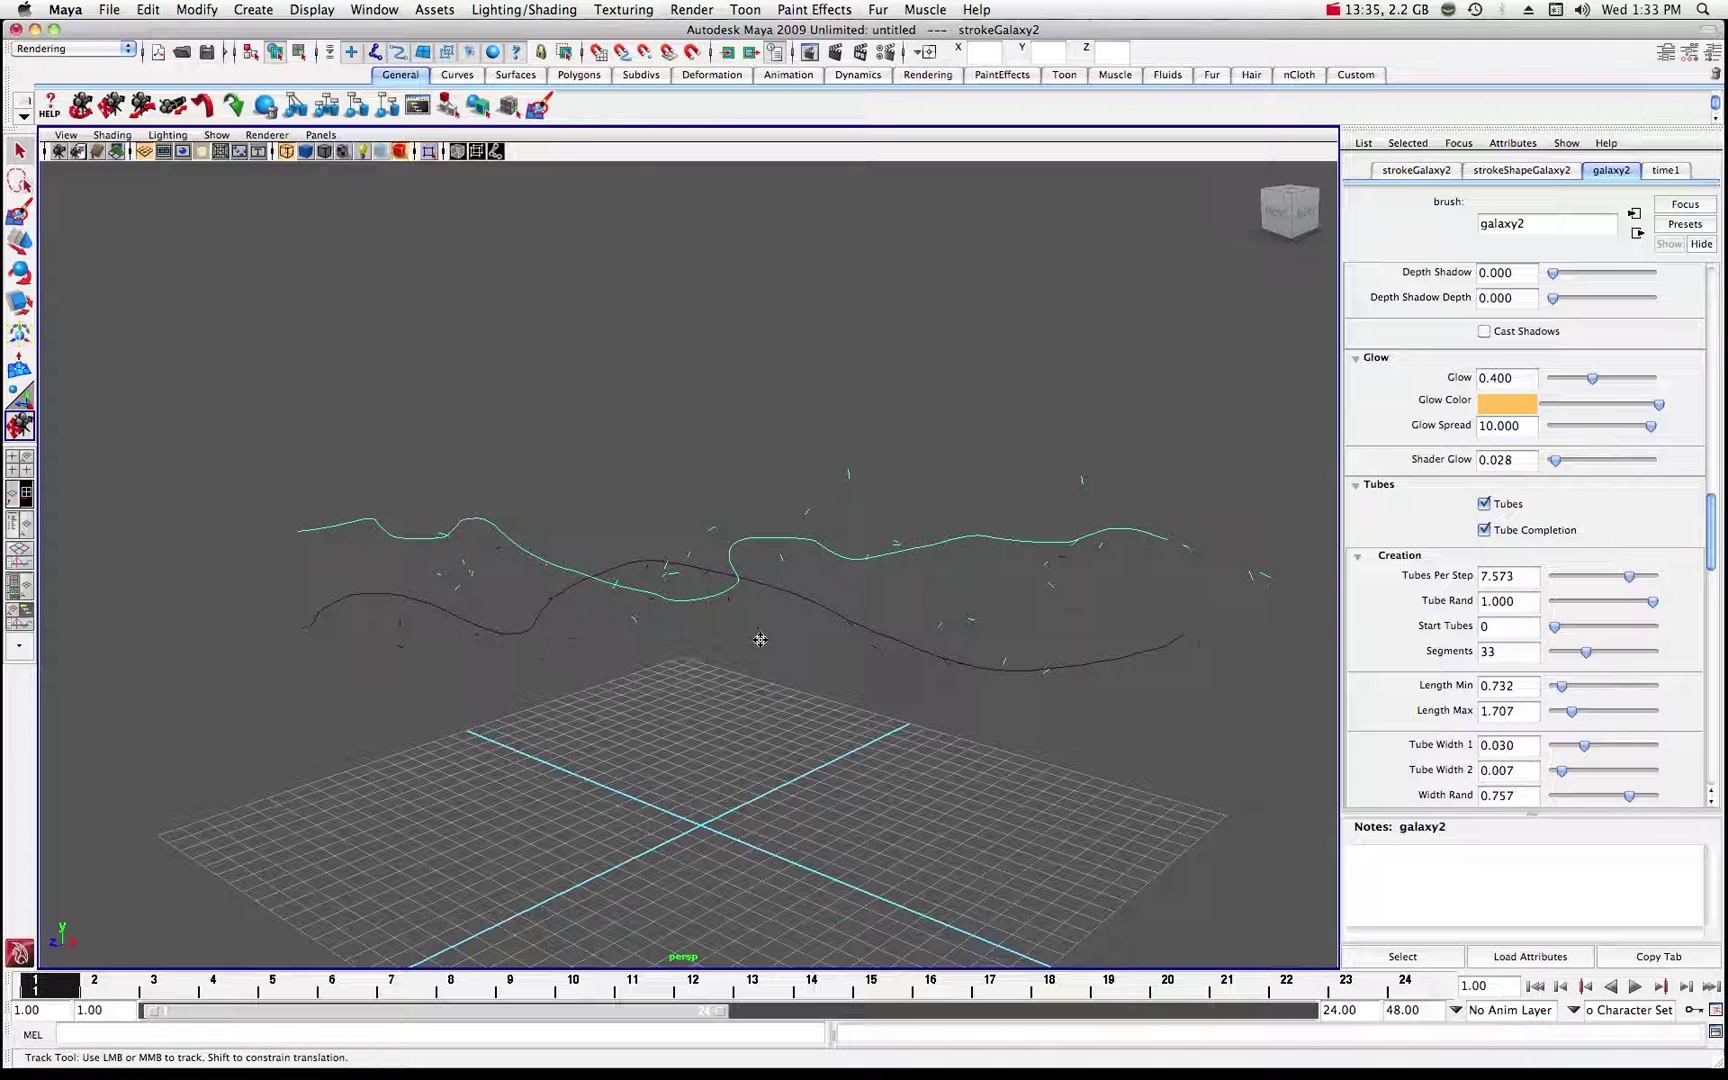